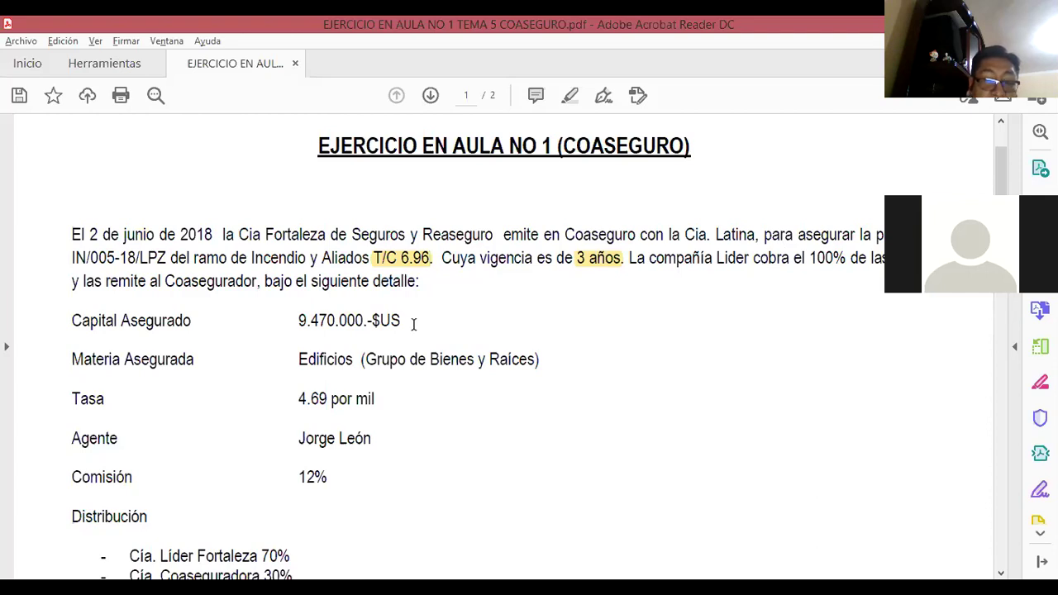
- Read the coinsurance exercise statement, from the insured capital through the company distribution to the list under SE PIDE
{"action": "left_click_drag", "start_coordinate": [300, 321], "coordinate": [392, 321]}
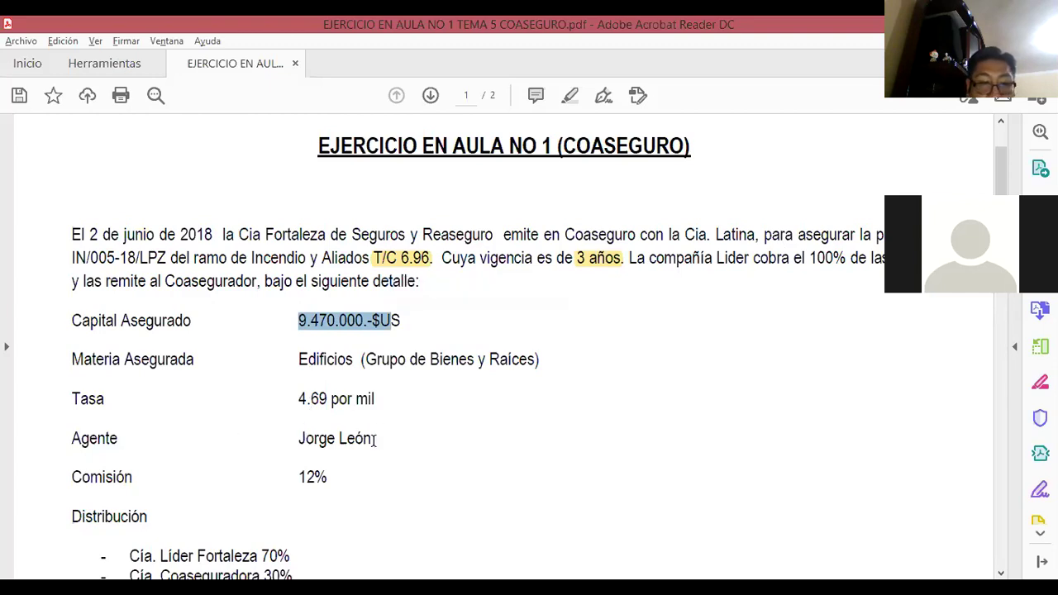
{"action": "scroll", "coordinate": [393, 438], "scroll_direction": "down", "scroll_amount": 2}
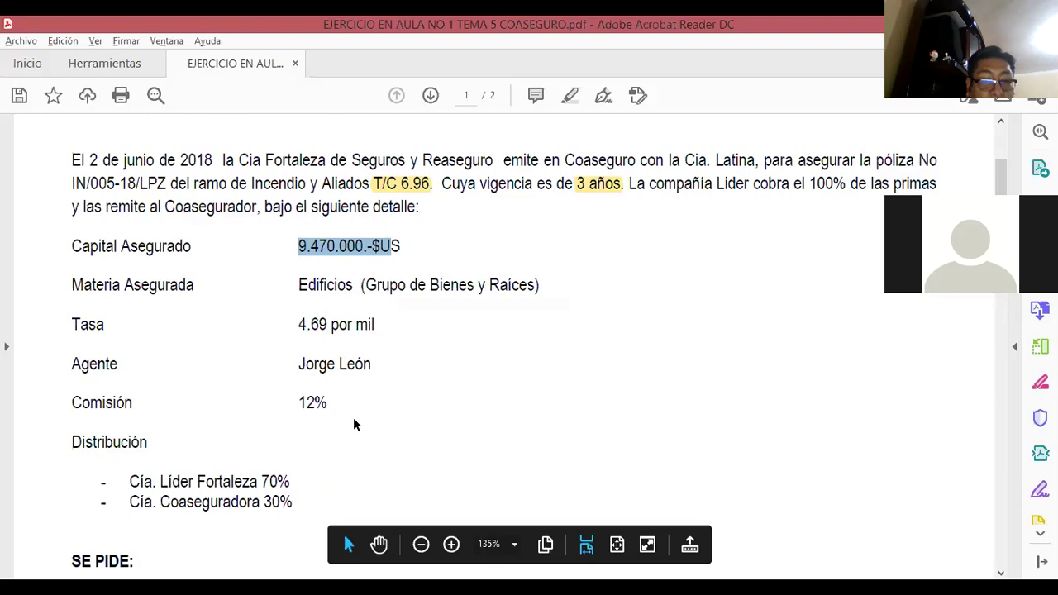
{"action": "scroll", "coordinate": [288, 382], "scroll_direction": "down", "scroll_amount": 3}
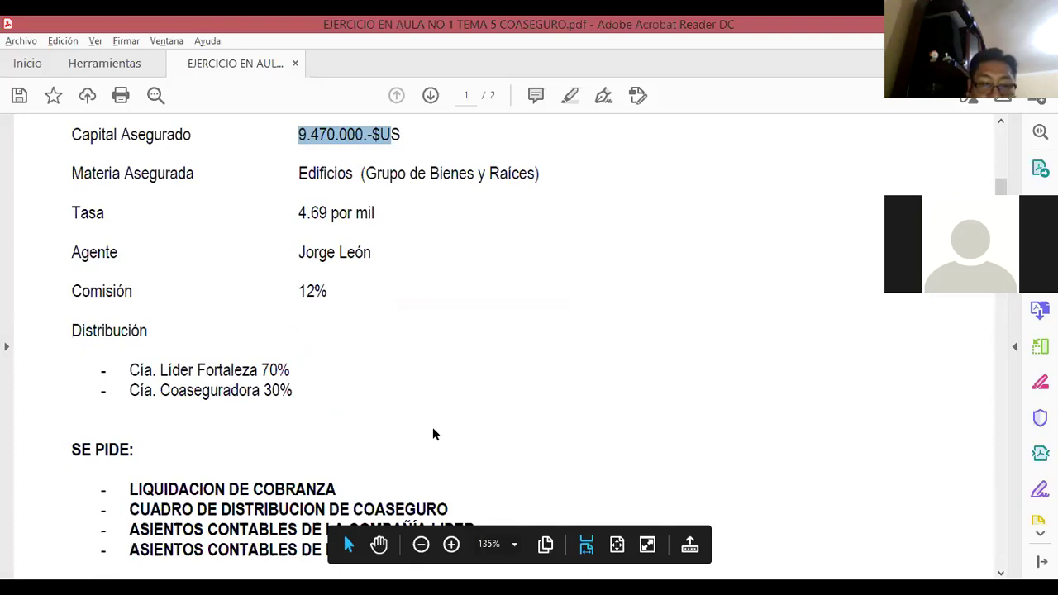
{"action": "scroll", "coordinate": [467, 404], "scroll_direction": "down", "scroll_amount": 4}
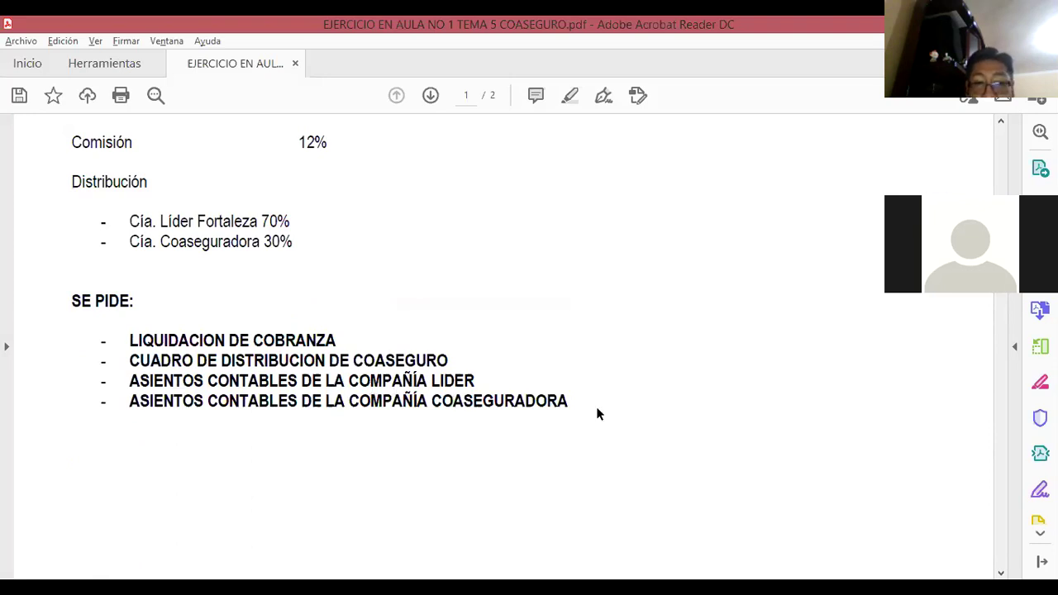
{"action": "scroll", "coordinate": [595, 386], "scroll_direction": "down", "scroll_amount": 2}
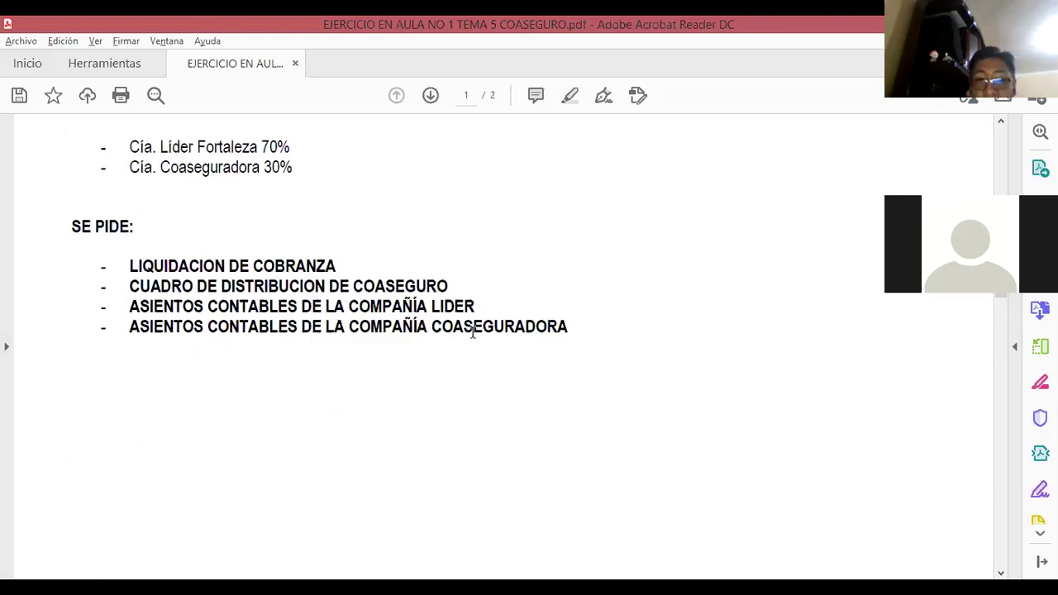
{"action": "scroll", "coordinate": [479, 347], "scroll_direction": "down", "scroll_amount": 5}
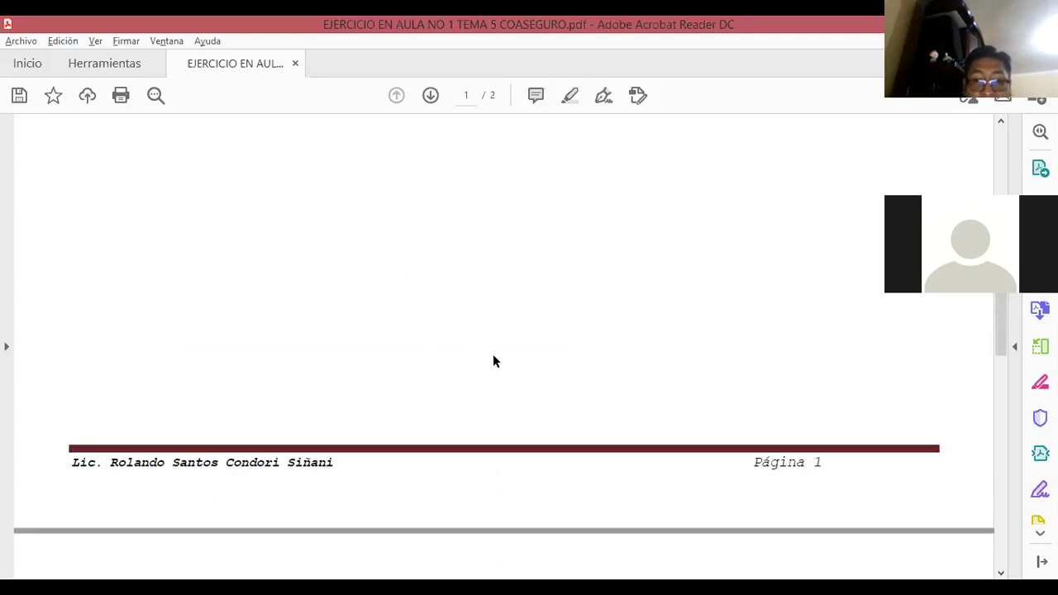
- Examine the RESOLUCION table on page 2, from the Incendio y Aliados coverage and additional premiums to PRIMA COMERCIAL
{"action": "scroll", "coordinate": [493, 353], "scroll_direction": "down", "scroll_amount": 5}
{"action": "scroll", "coordinate": [492, 354], "scroll_direction": "down", "scroll_amount": 4}
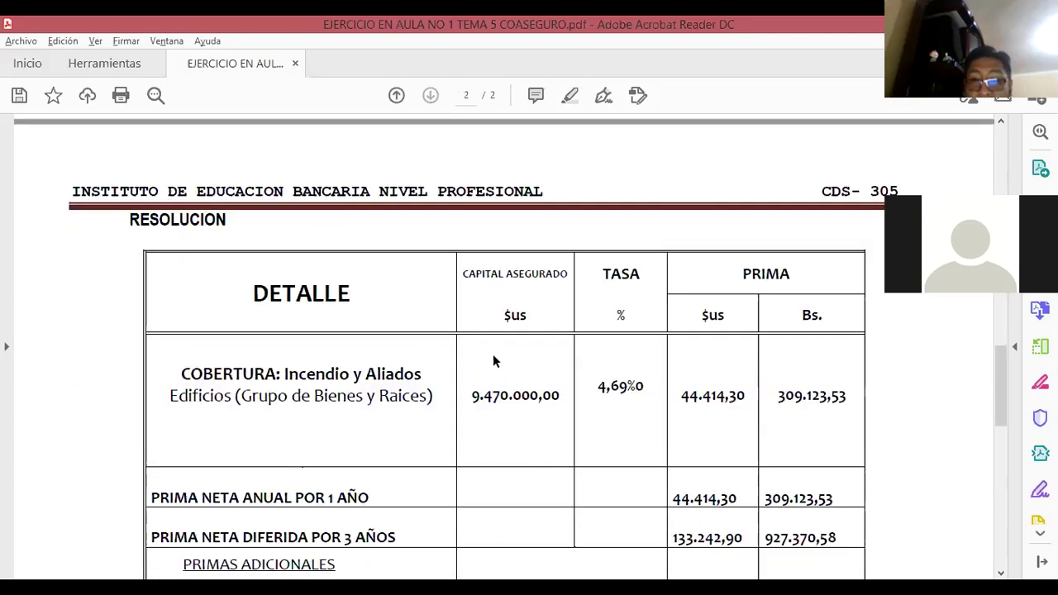
{"action": "scroll", "coordinate": [493, 364], "scroll_direction": "down", "scroll_amount": 1}
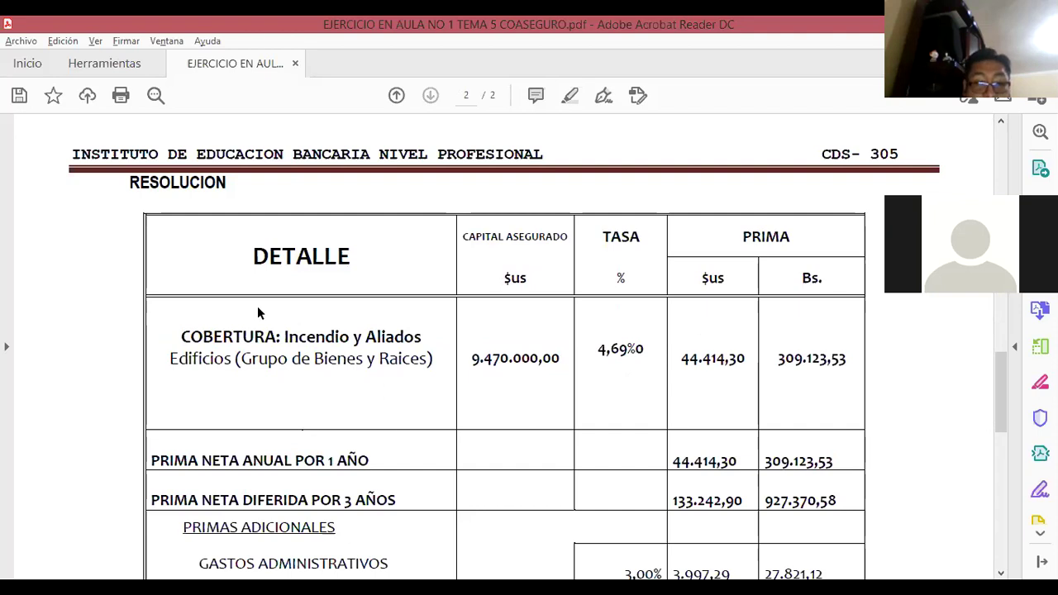
{"action": "scroll", "coordinate": [703, 339], "scroll_direction": "down", "scroll_amount": 3}
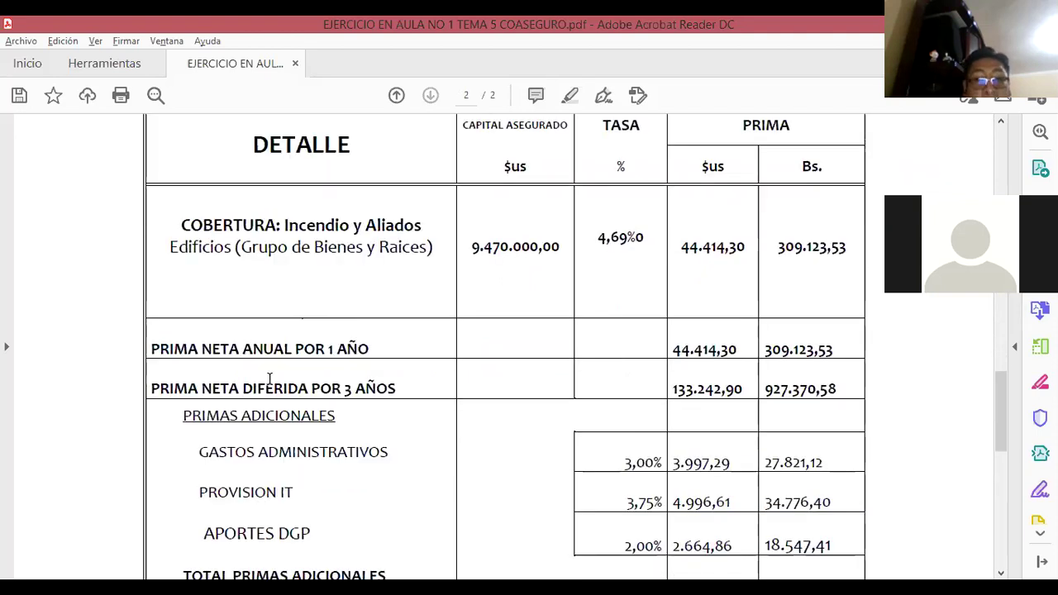
{"action": "scroll", "coordinate": [770, 377], "scroll_direction": "down", "scroll_amount": 3}
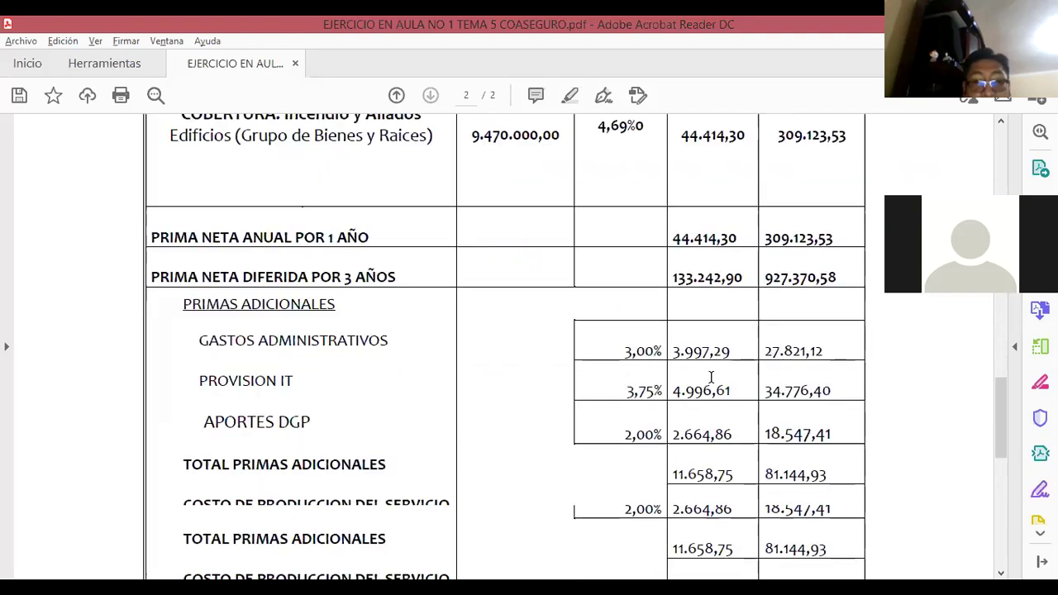
{"action": "scroll", "coordinate": [305, 397], "scroll_direction": "down", "scroll_amount": 2}
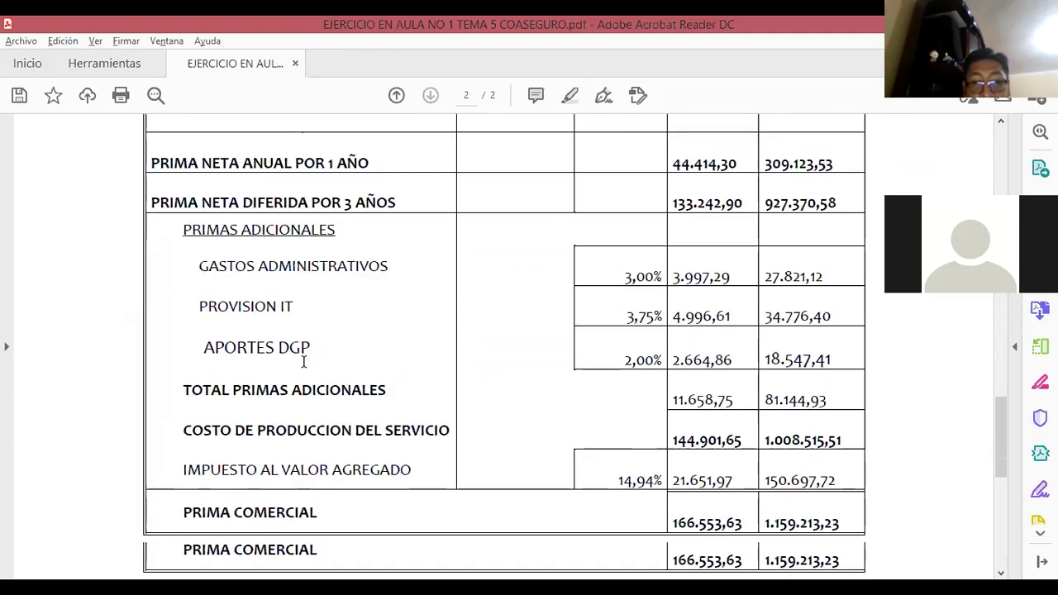
{"action": "scroll", "coordinate": [301, 354], "scroll_direction": "down", "scroll_amount": 1}
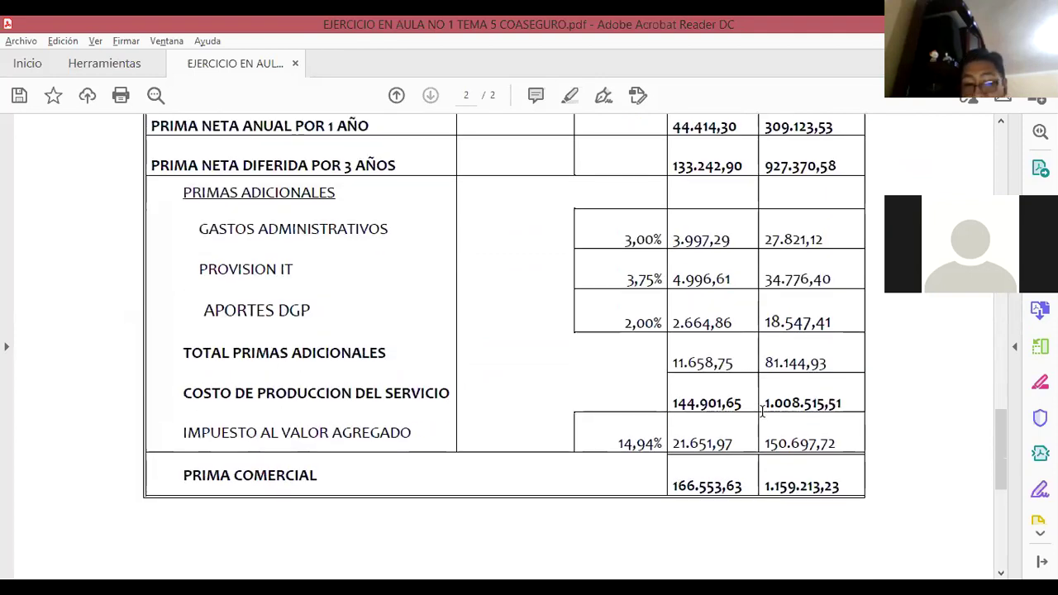
{"action": "scroll", "coordinate": [411, 406], "scroll_direction": "down", "scroll_amount": 2}
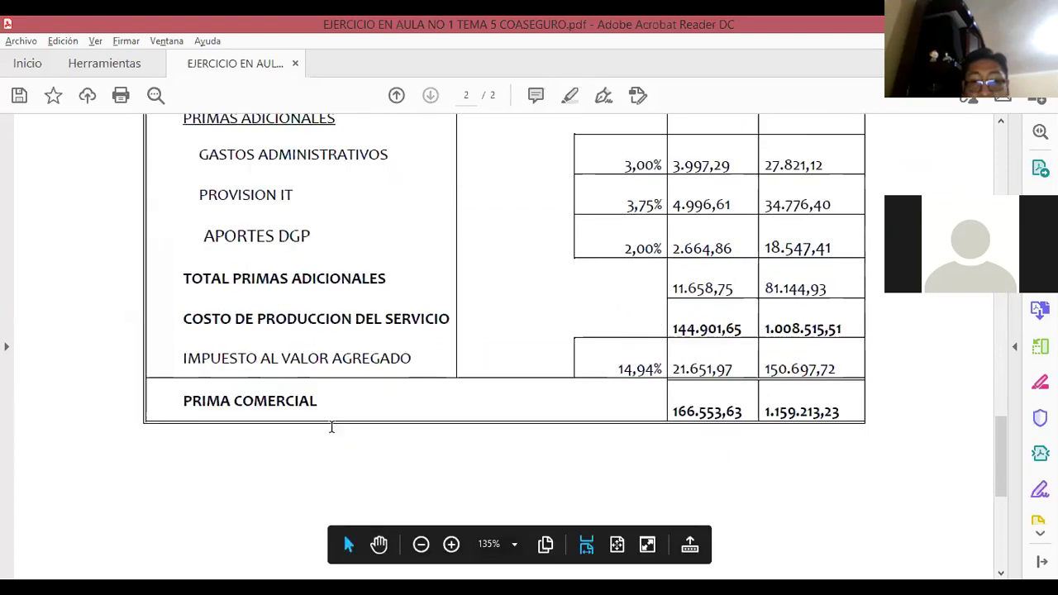
{"action": "scroll", "coordinate": [453, 427], "scroll_direction": "up", "scroll_amount": 1}
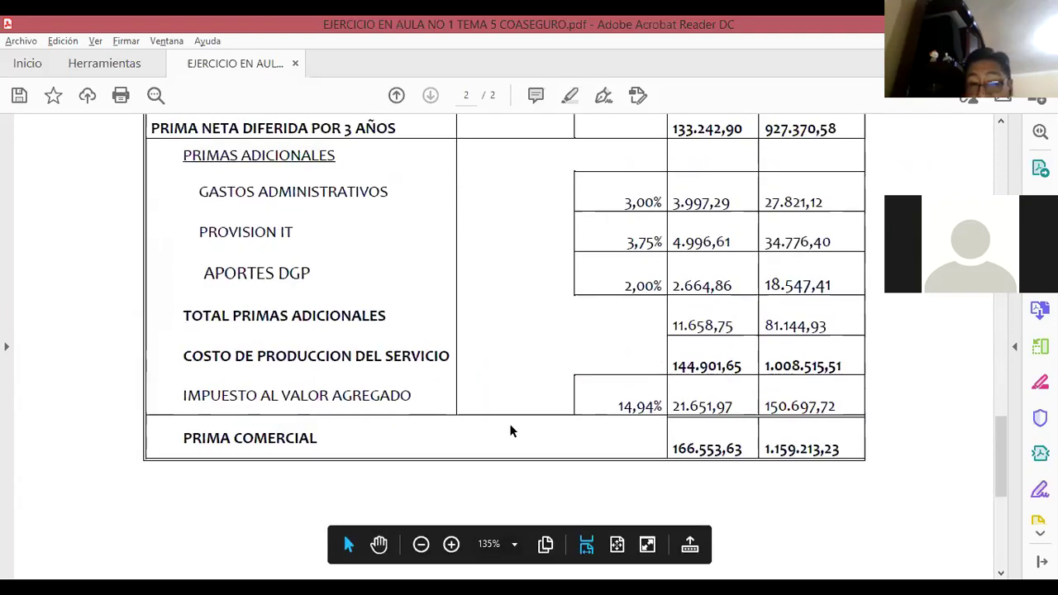
{"action": "scroll", "coordinate": [560, 461], "scroll_direction": "up", "scroll_amount": 1}
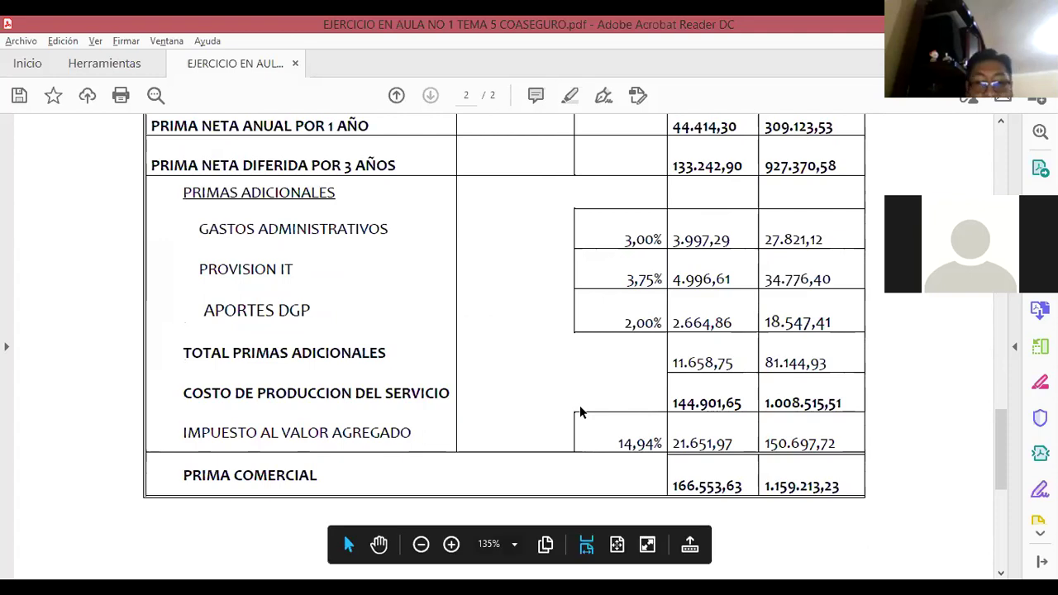
{"action": "scroll", "coordinate": [342, 401], "scroll_direction": "down", "scroll_amount": 2}
{"action": "scroll", "coordinate": [347, 394], "scroll_direction": "up", "scroll_amount": 1}
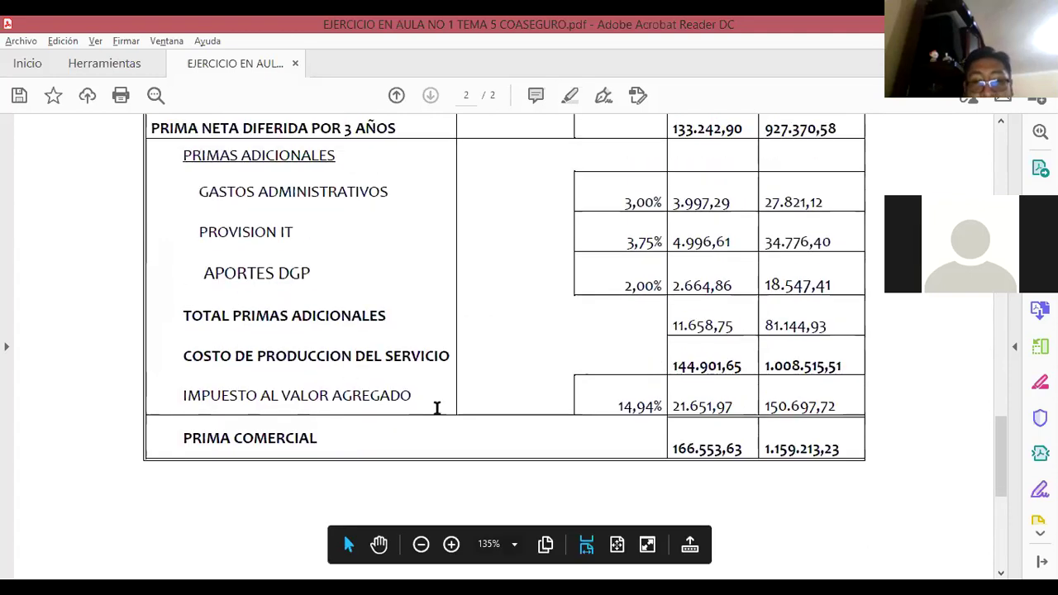
{"action": "scroll", "coordinate": [586, 329], "scroll_direction": "up", "scroll_amount": 3}
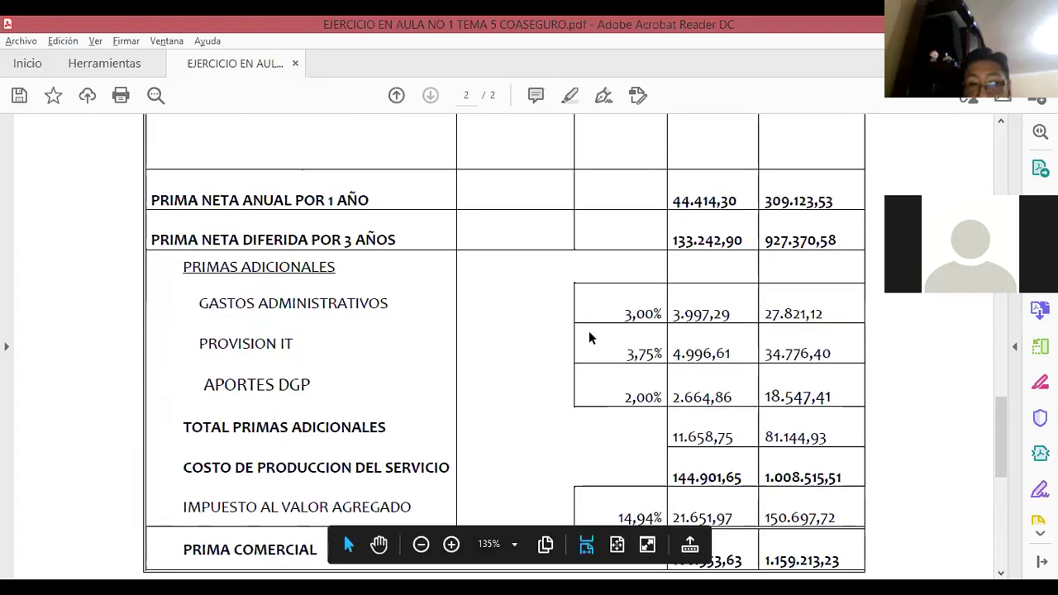
{"action": "scroll", "coordinate": [588, 331], "scroll_direction": "up", "scroll_amount": 1}
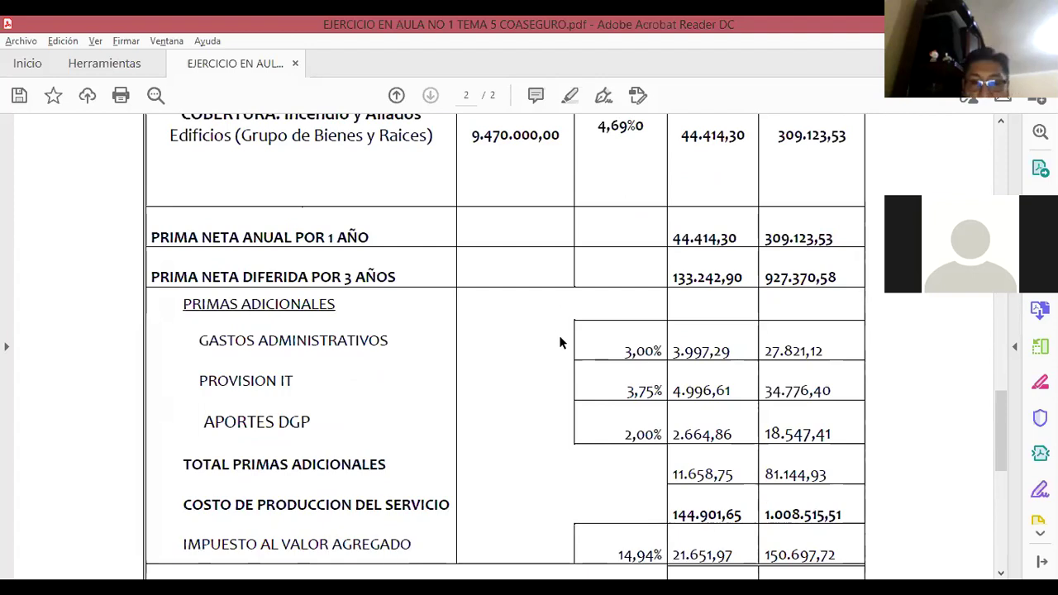
{"action": "scroll", "coordinate": [558, 342], "scroll_direction": "up", "scroll_amount": 1}
{"action": "scroll", "coordinate": [505, 536], "scroll_direction": "up", "scroll_amount": 2}
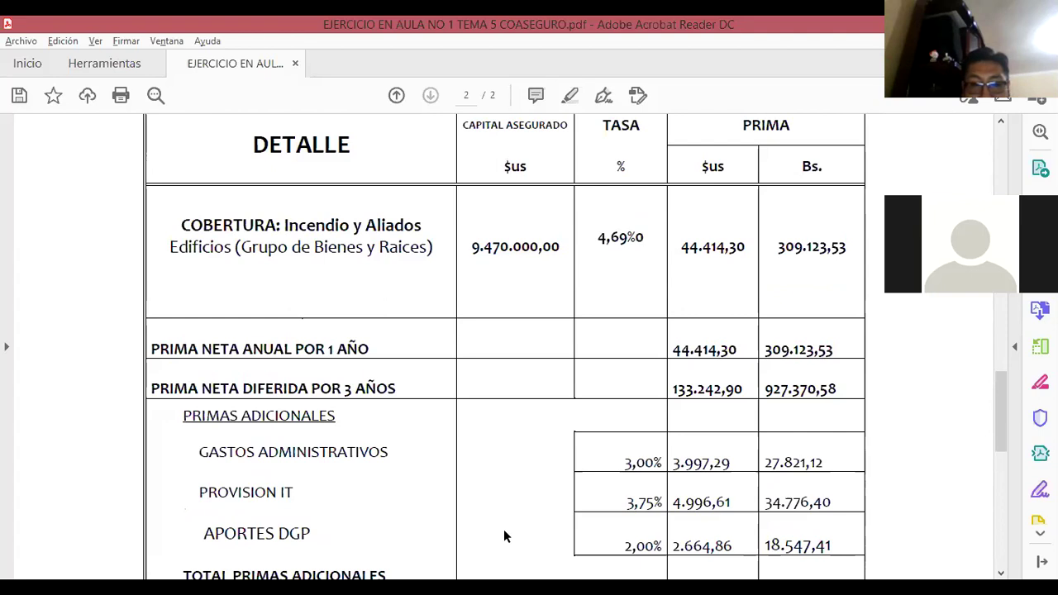
- Switch to the Excel workbook and review the detail rows of the coinsurance distribution table down to PRIMA COMERCIAL
{"action": "key", "text": "alt+Tab"}
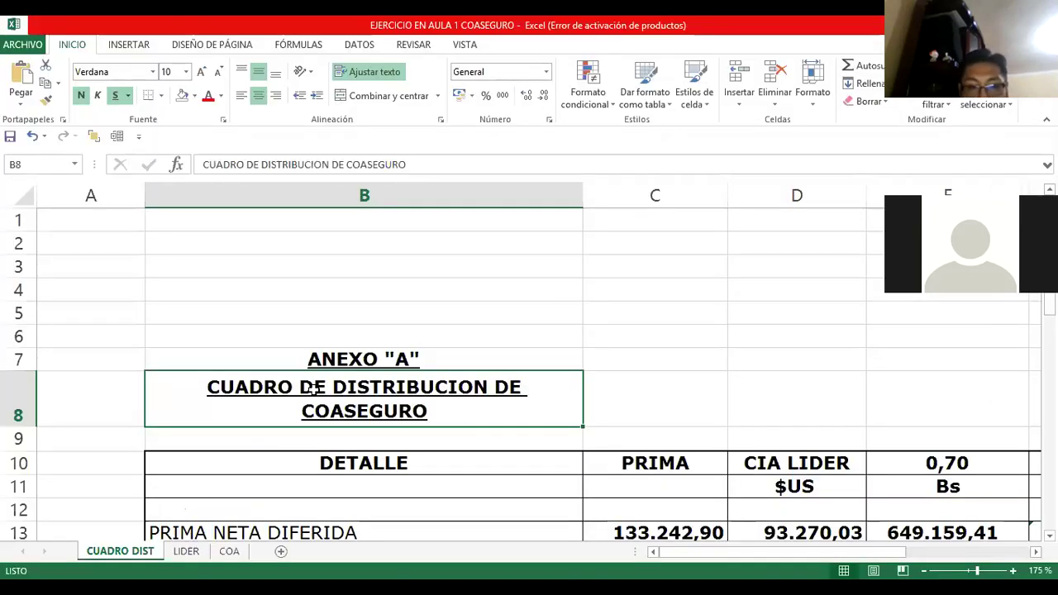
{"action": "key", "text": "Down"}
{"action": "key", "text": "Down"}
{"action": "key", "text": "Down"}
{"action": "key", "text": "Down"}
{"action": "key", "text": "Down"}
{"action": "key", "text": "Down"}
{"action": "key", "text": "Down"}
{"action": "key", "text": "Down"}
{"action": "key", "text": "Down"}
{"action": "key", "text": "Down"}
{"action": "key", "text": "Down"}
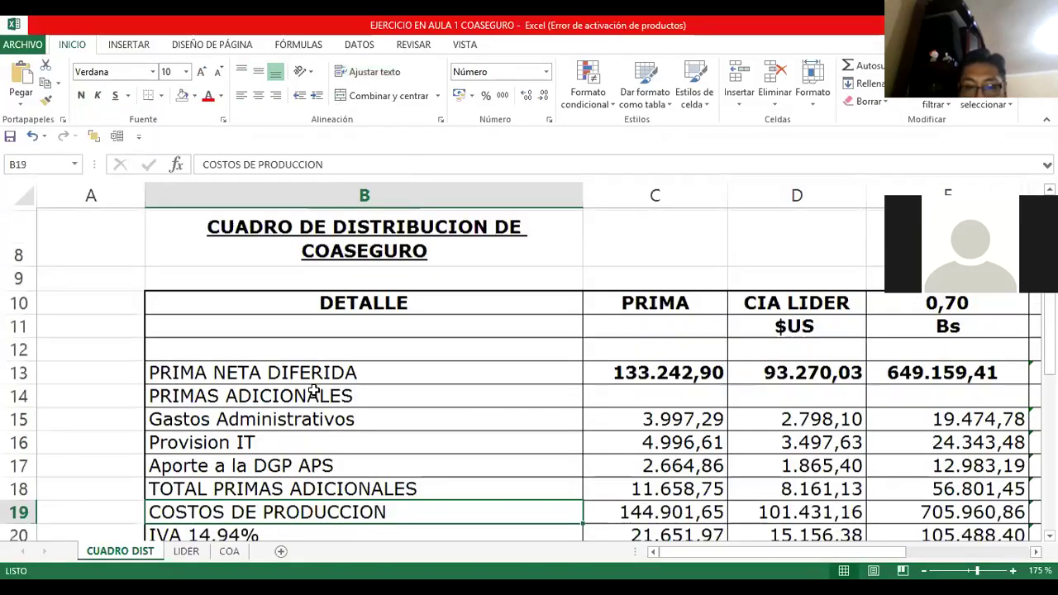
{"action": "key", "text": "Down"}
{"action": "key", "text": "Down"}
{"action": "key", "text": "Down"}
{"action": "key", "text": "Up"}
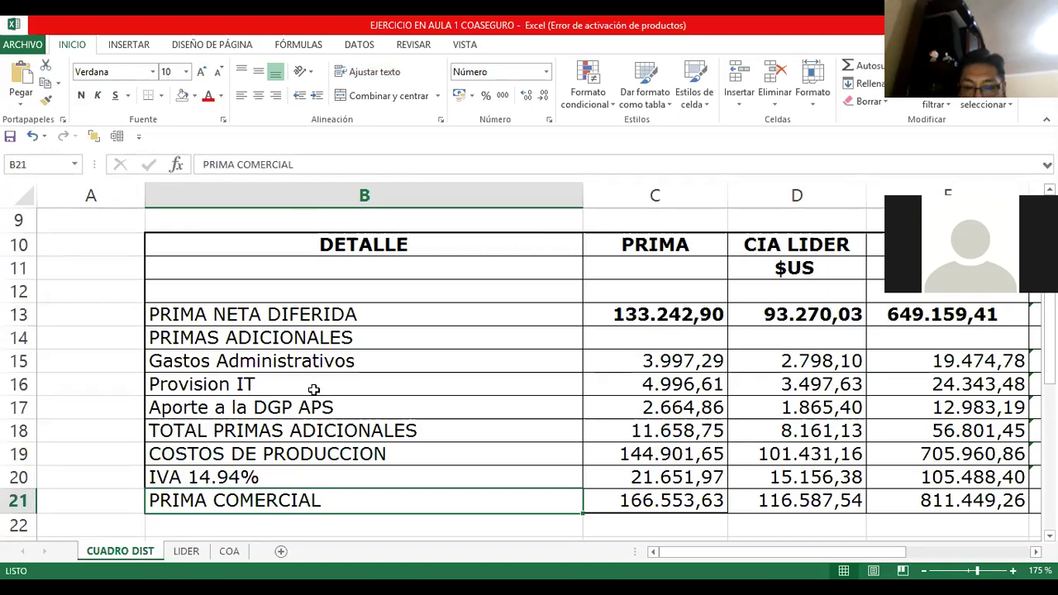
- Examine the premium amounts against their row labels, including the PRIMA NETA DIFERIDA formula in C13
{"action": "key", "text": "Right"}
{"action": "key", "text": "Right"}
{"action": "key", "text": "Up"}
{"action": "key", "text": "Up"}
{"action": "key", "text": "Up"}
{"action": "key", "text": "Up"}
{"action": "key", "text": "Up"}
{"action": "key", "text": "Left"}
{"action": "key", "text": "Left"}
{"action": "key", "text": "Up"}
{"action": "key", "text": "Up"}
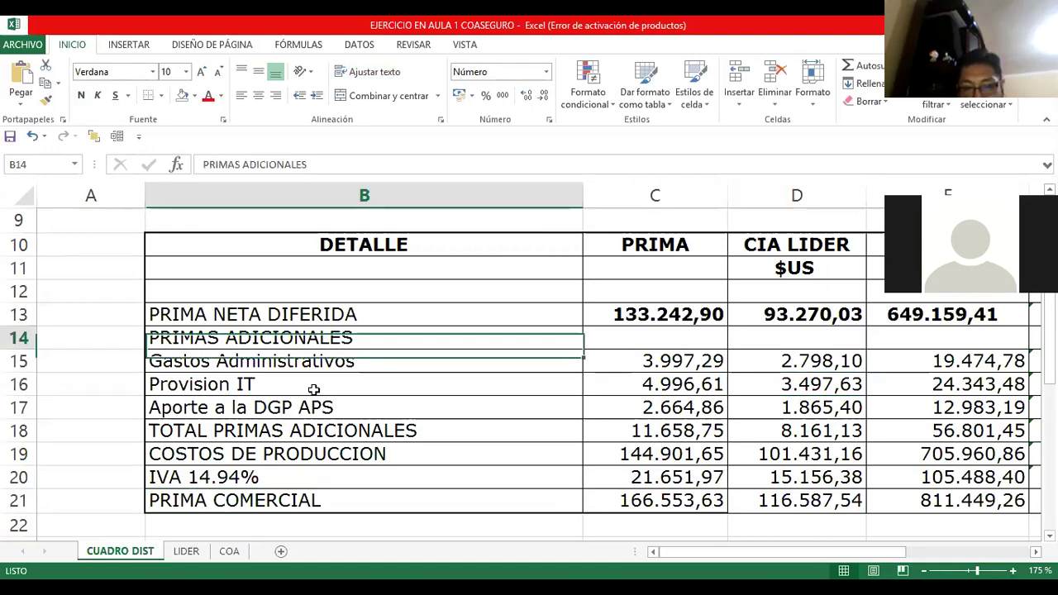
{"action": "key", "text": "Right"}
{"action": "key", "text": "Up"}
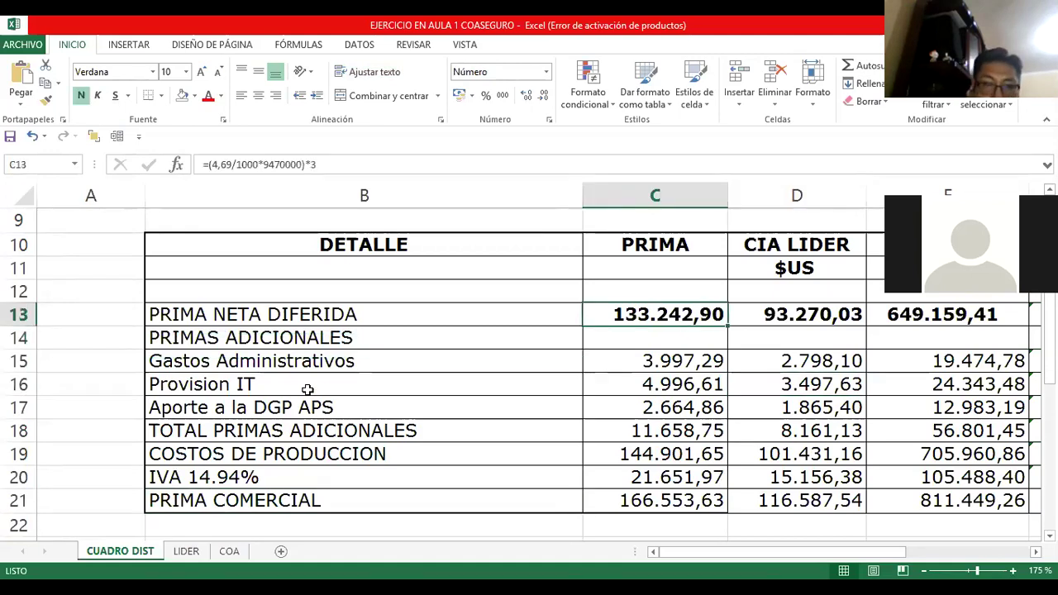
{"action": "key", "text": "Left"}
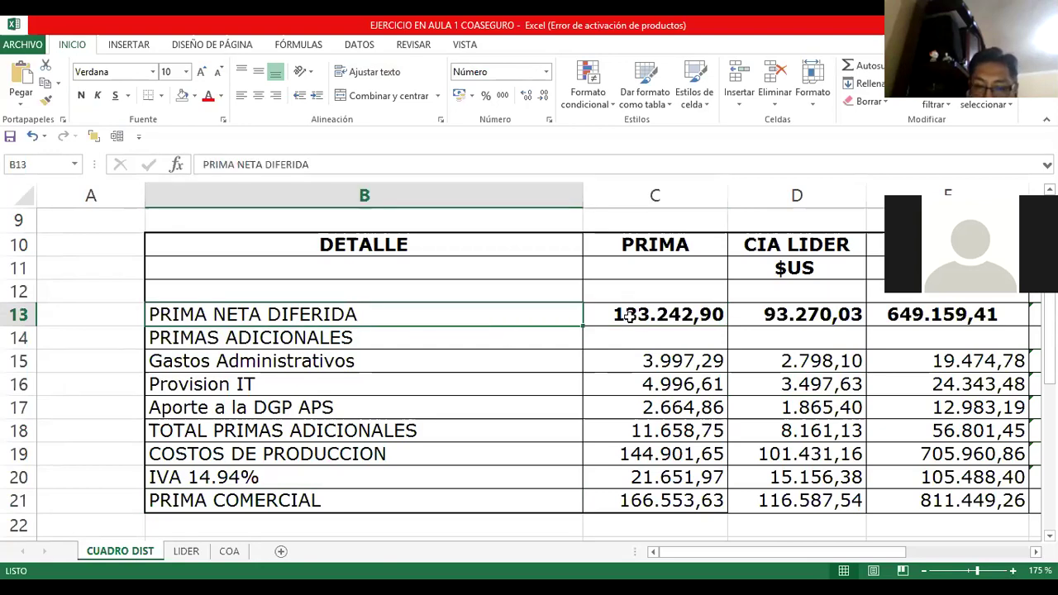
{"action": "left_click_drag", "start_coordinate": [640, 315], "coordinate": [649, 477]}
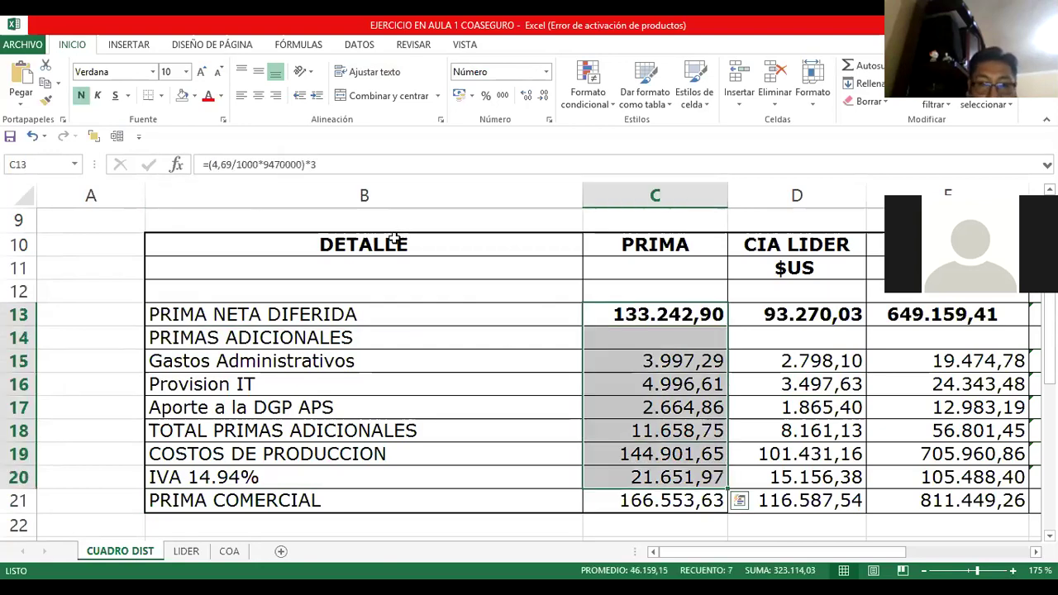
{"action": "left_click", "coordinate": [394, 247]}
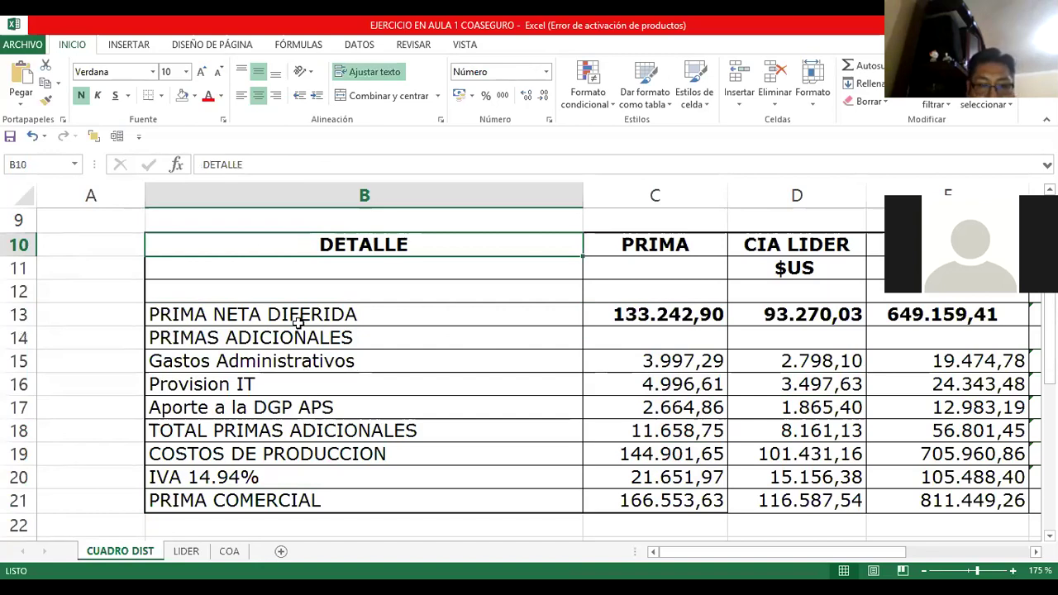
{"action": "left_click", "coordinate": [307, 354]}
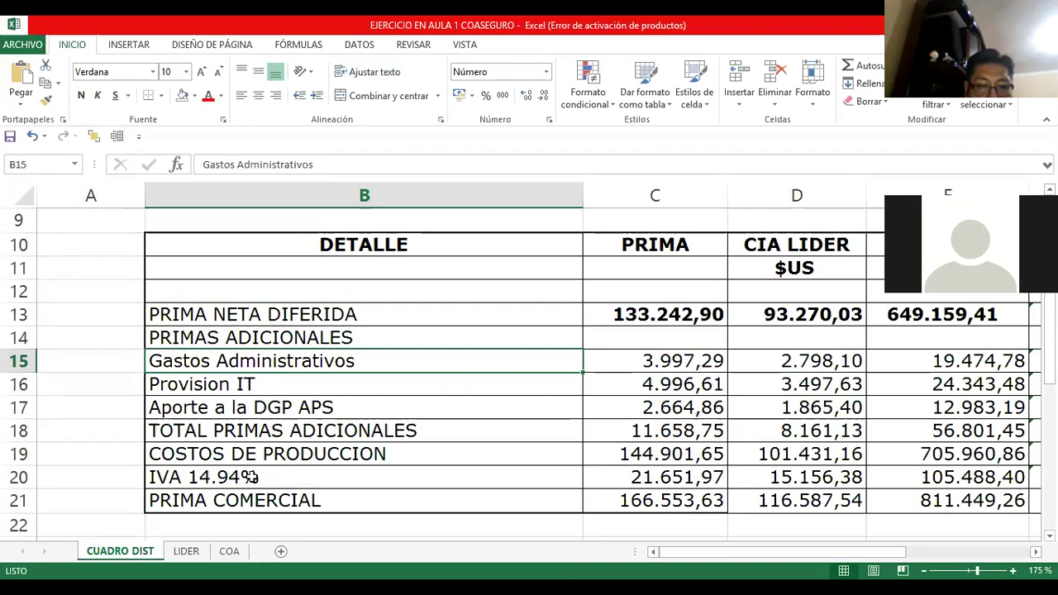
{"action": "left_click", "coordinate": [251, 488]}
{"action": "key", "text": "Down"}
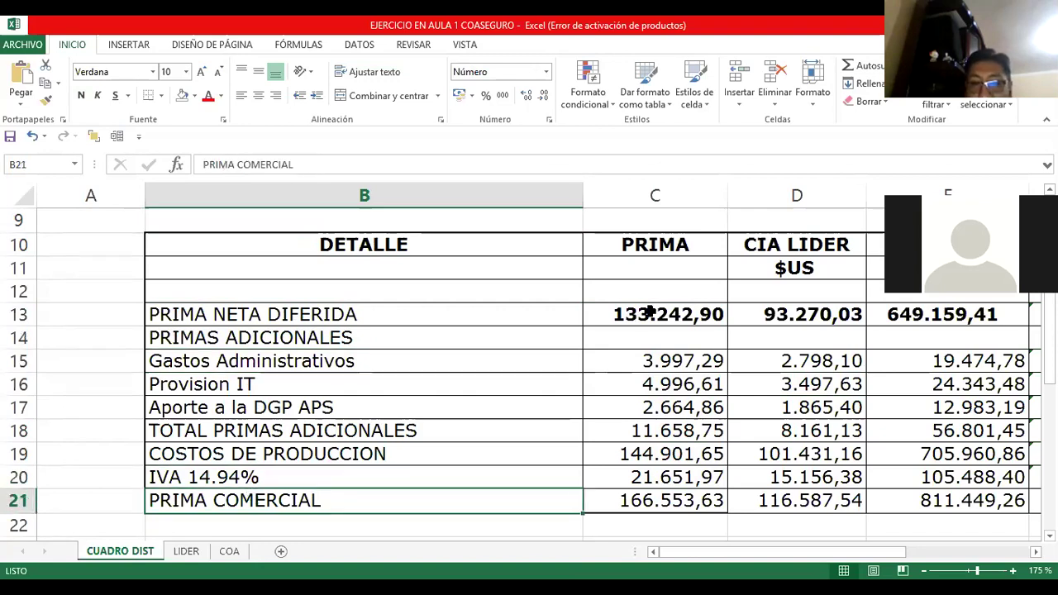
- Fill the PRIMA column with yellow from PRIMA NETA DIFERIDA to PRIMA COMERCIAL (C13:C21)
{"action": "left_click", "coordinate": [670, 246]}
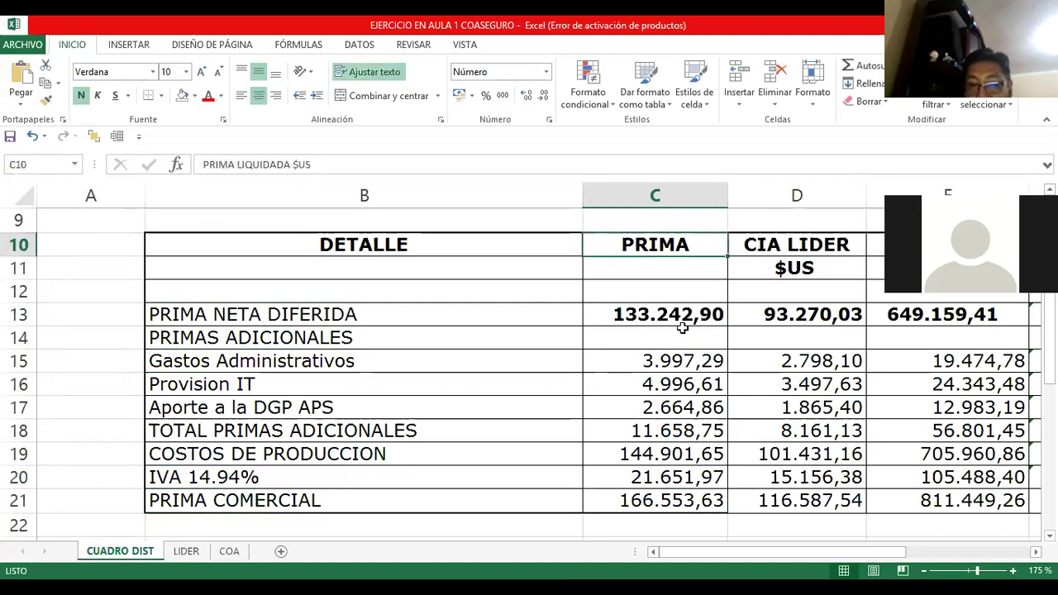
{"action": "left_click_drag", "start_coordinate": [667, 309], "coordinate": [661, 463]}
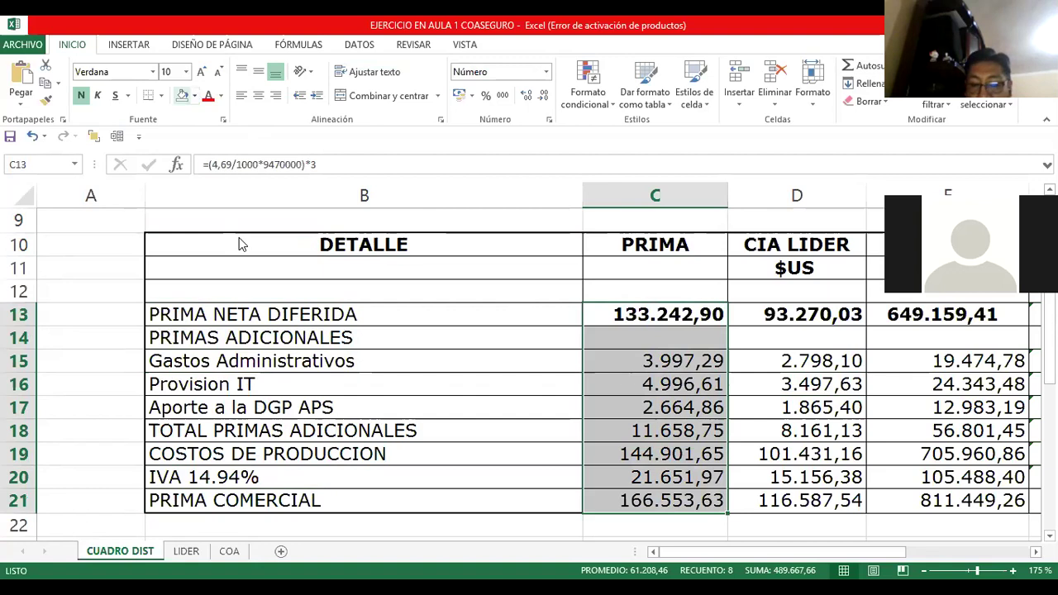
{"action": "left_click", "coordinate": [628, 388]}
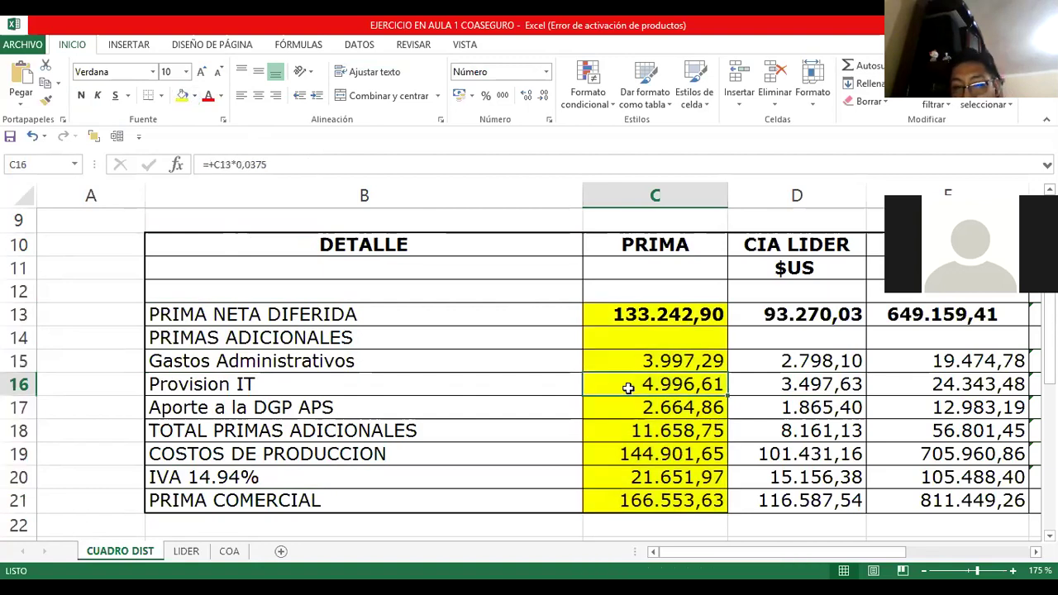
- Examine the lead company's net premium formula in D13 and the share headings for CIA LIDER and LATINA in row 10
{"action": "key", "text": "Right"}
{"action": "scroll", "coordinate": [628, 387], "scroll_direction": "right", "scroll_amount": 2}
{"action": "key", "text": "Up"}
{"action": "key", "text": "Up"}
{"action": "key", "text": "Up"}
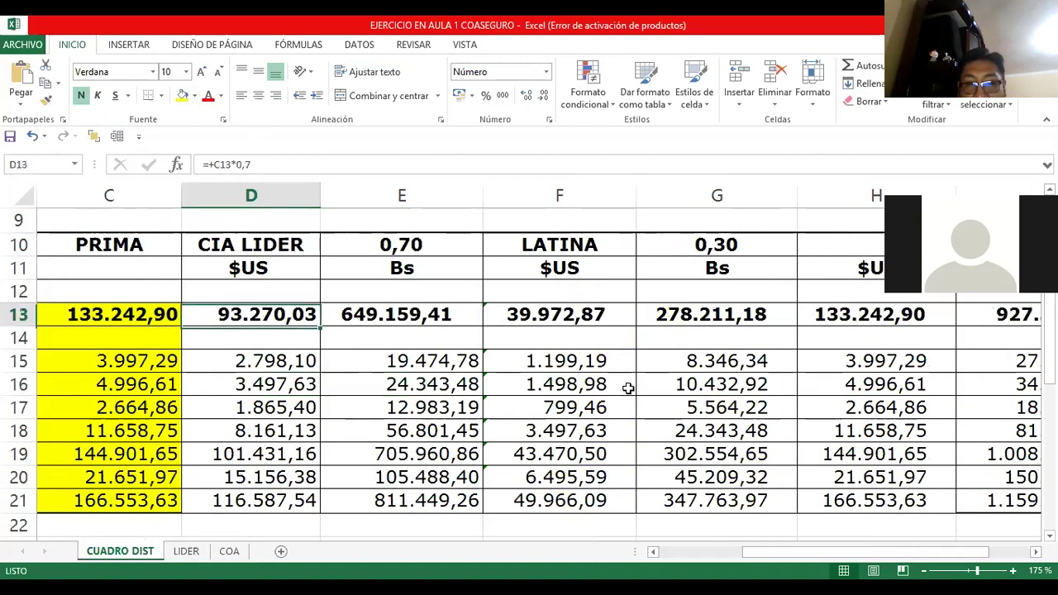
{"action": "key", "text": "Up"}
{"action": "key", "text": "Up"}
{"action": "key", "text": "Right"}
{"action": "key", "text": "Right"}
{"action": "key", "text": "Right"}
{"action": "key", "text": "Up"}
{"action": "key", "text": "Left"}
{"action": "key", "text": "Left"}
{"action": "key", "text": "Left"}
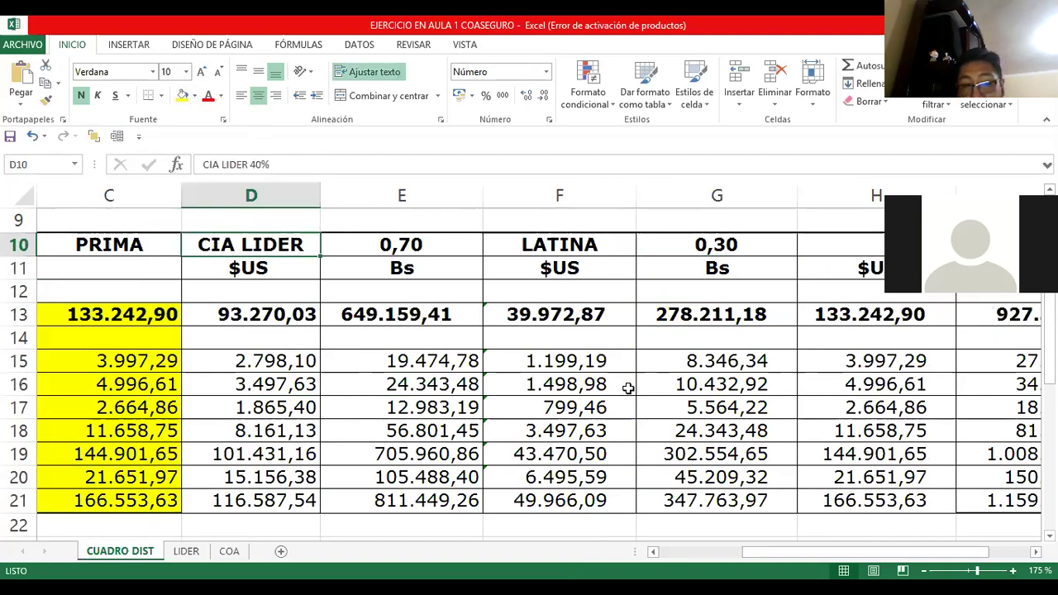
{"action": "key", "text": "Down"}
{"action": "key", "text": "Up"}
{"action": "key", "text": "Right"}
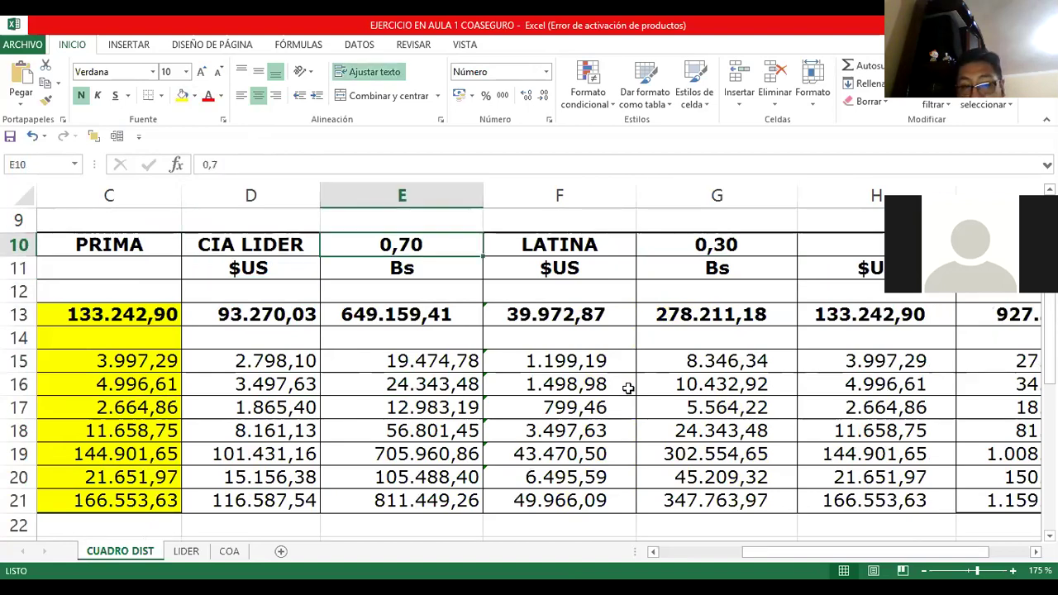
- Compare the participation shares of CIA LIDER in E10 and LATINA in G10, along with LATINA's currency headings in row 11
{"action": "key", "text": "Right"}
{"action": "key", "text": "Right"}
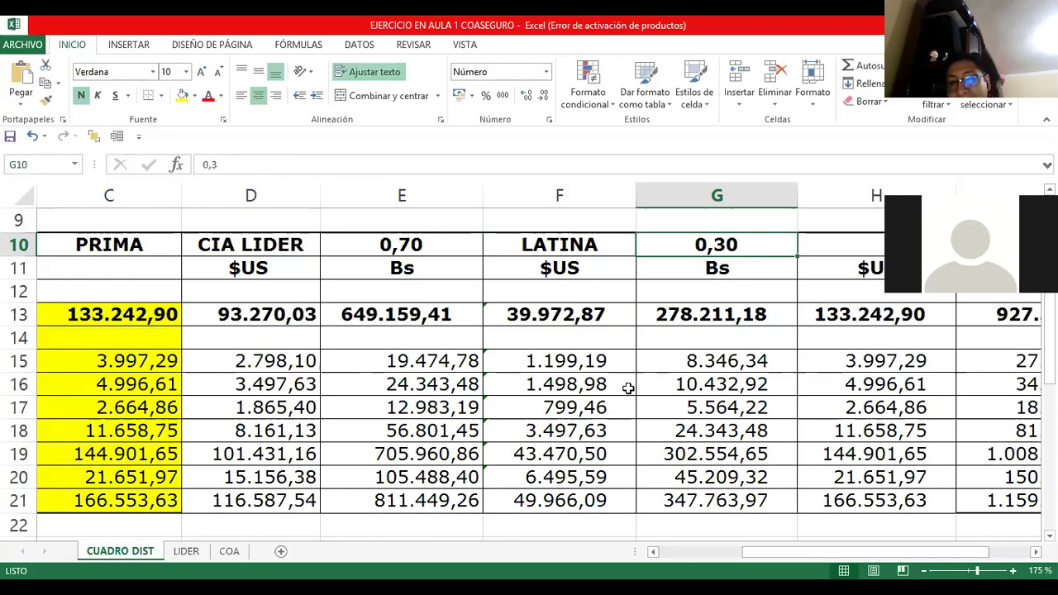
{"action": "key", "text": "Down"}
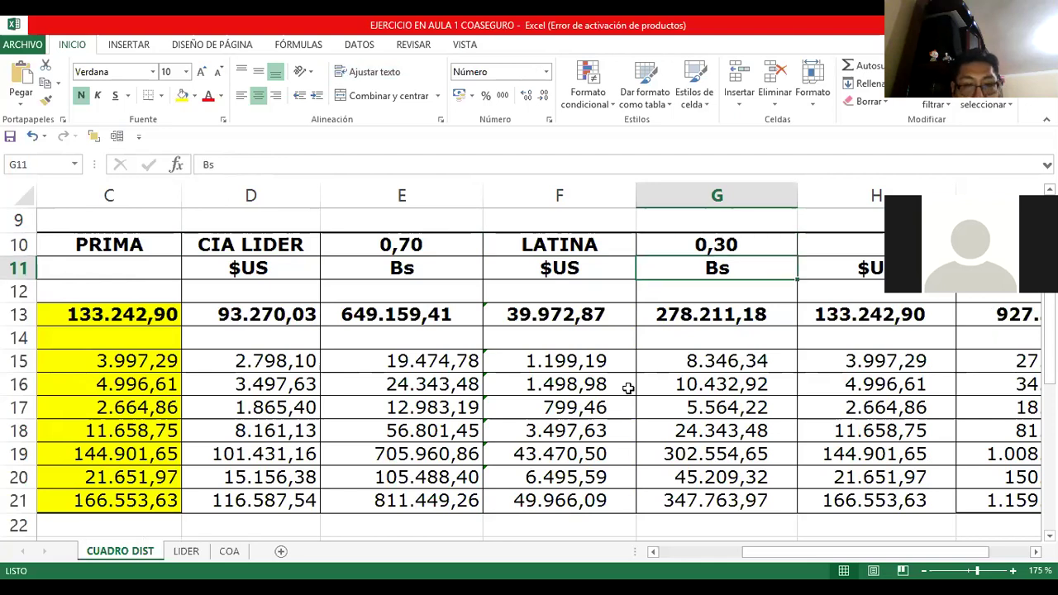
{"action": "key", "text": "Left"}
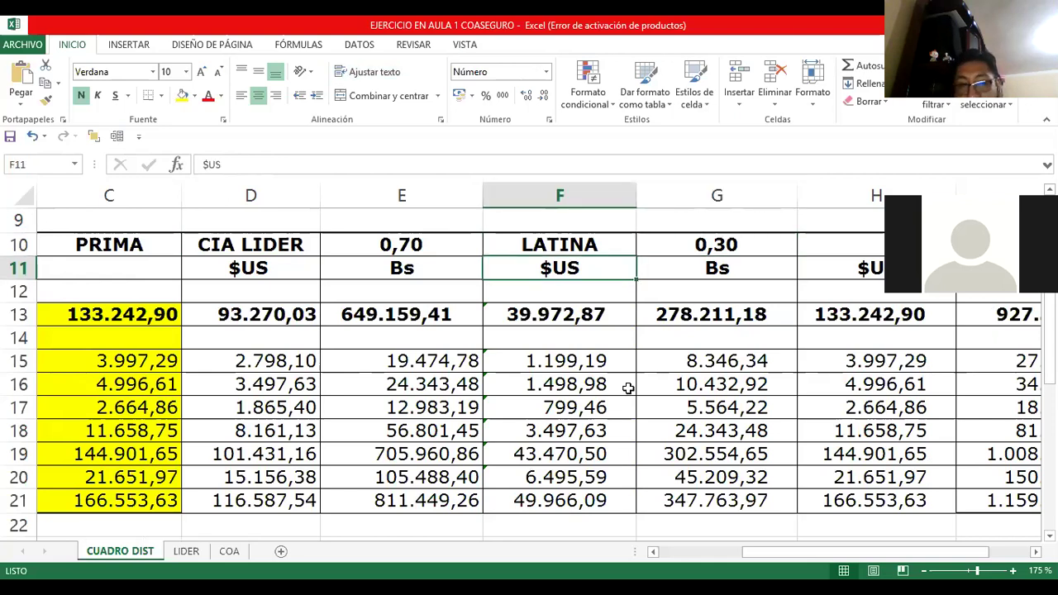
{"action": "key", "text": "Up"}
{"action": "key", "text": "Left"}
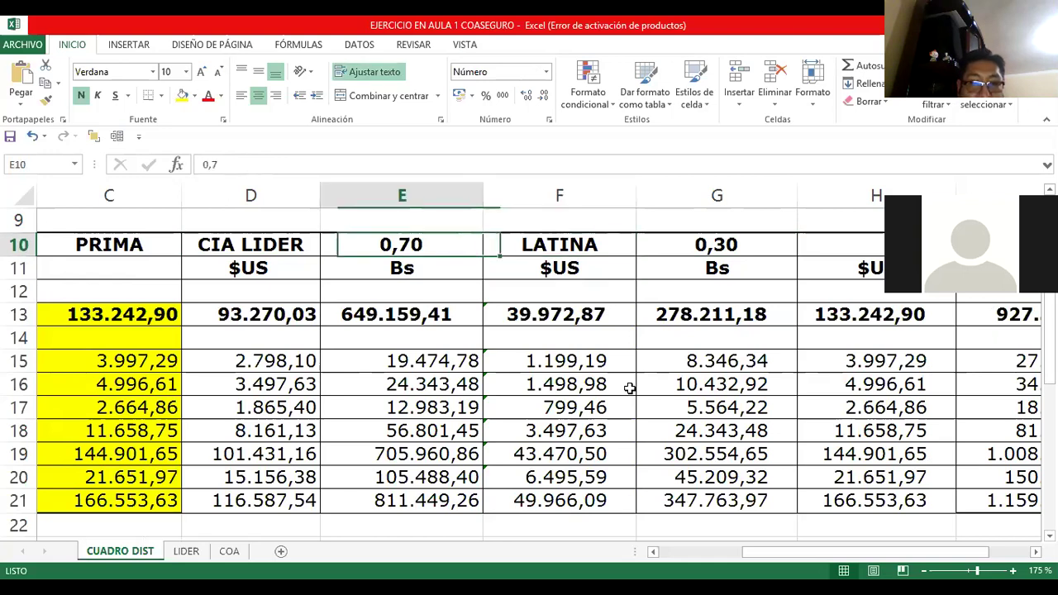
{"action": "key", "text": "Right"}
{"action": "key", "text": "Right"}
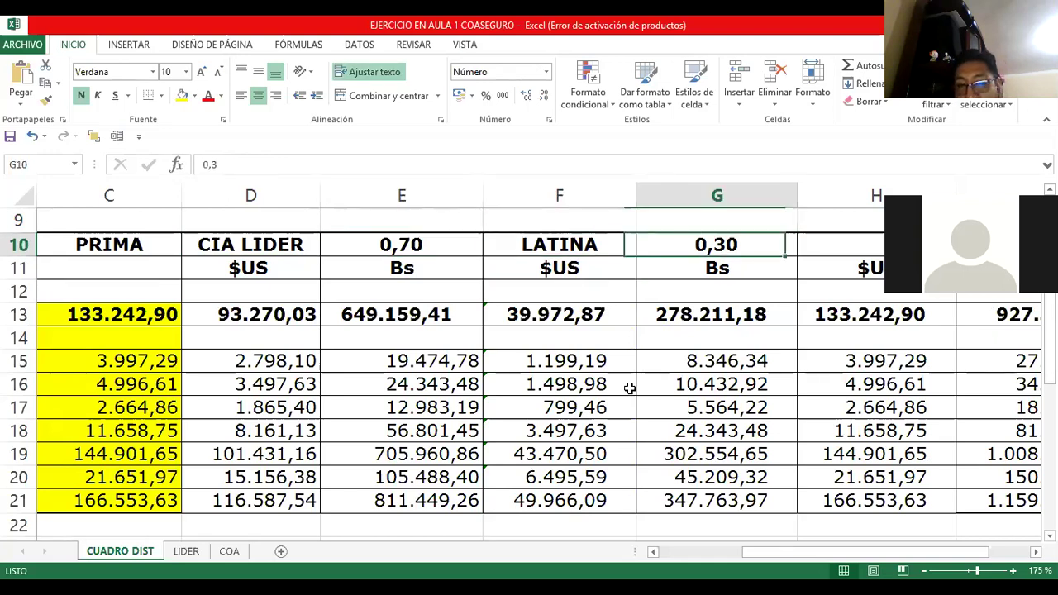
- Examine the net premium formulas for LATINA in F13 and the lead company in D13 against the total premium in C13
{"action": "key", "text": "Down"}
{"action": "key", "text": "Down"}
{"action": "key", "text": "Down"}
{"action": "key", "text": "Left"}
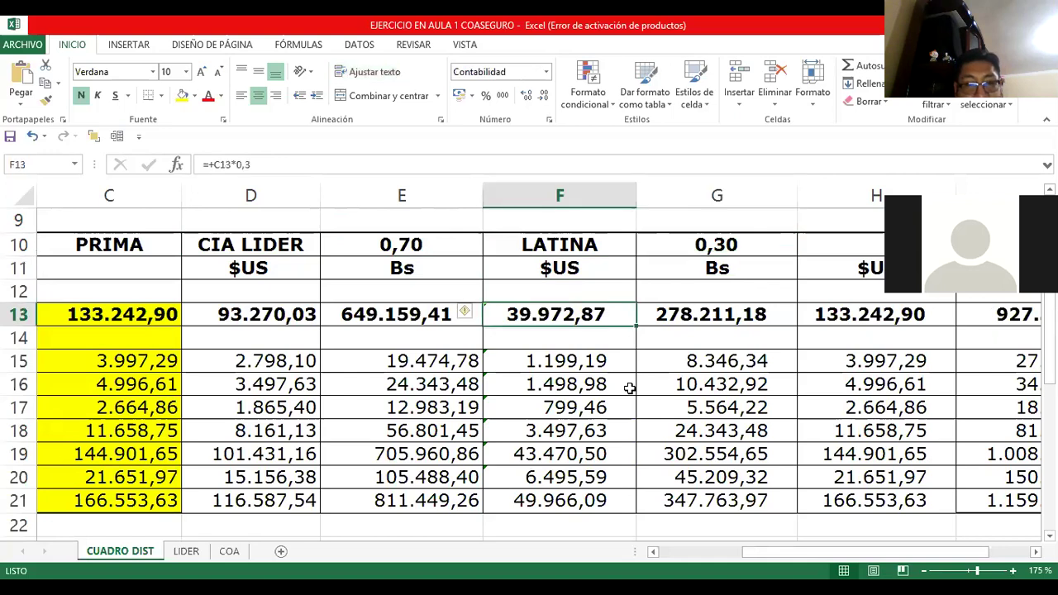
{"action": "key", "text": "Left"}
{"action": "key", "text": "Left"}
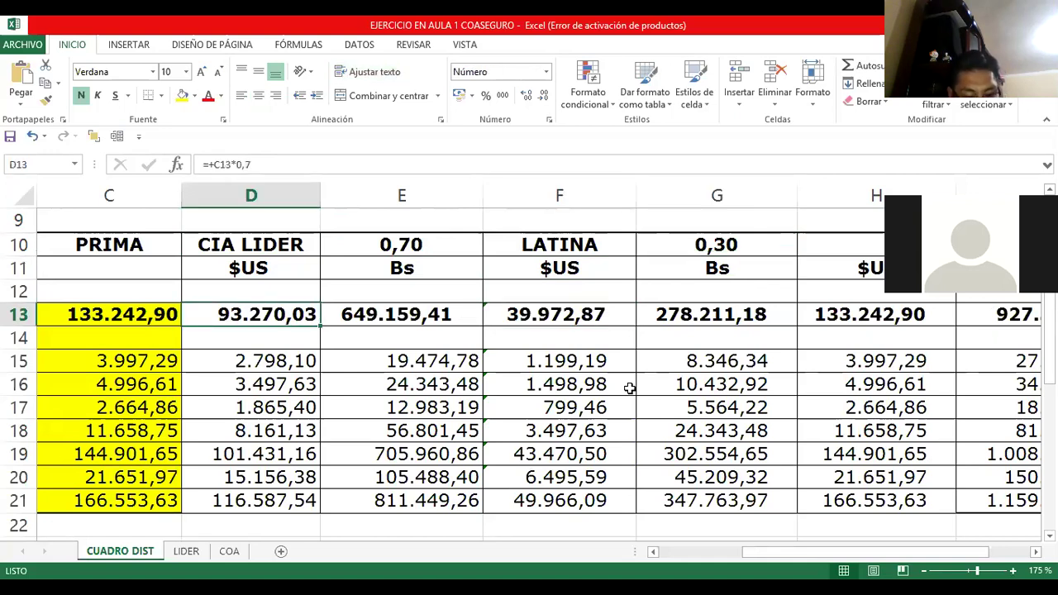
{"action": "key", "text": "F2"}
{"action": "key", "text": "Escape"}
{"action": "key", "text": "Left"}
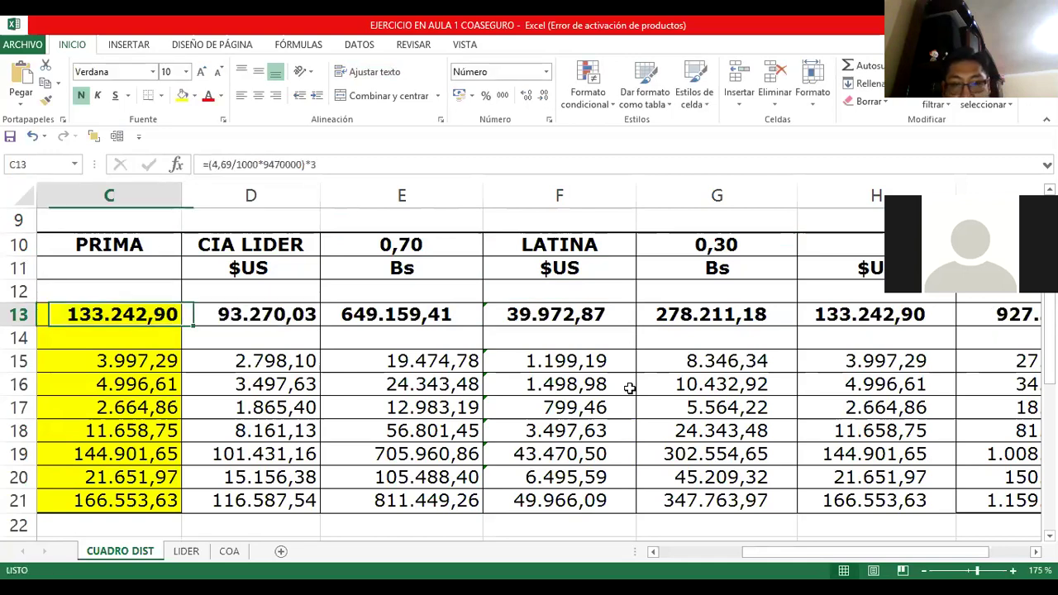
- Follow the PRIMA NETA DIFERIDA row from its label to column E and inspect which cell the D13 formula references
{"action": "key", "text": "Left"}
{"action": "key", "text": "Right"}
{"action": "key", "text": "Right"}
{"action": "key", "text": "Right"}
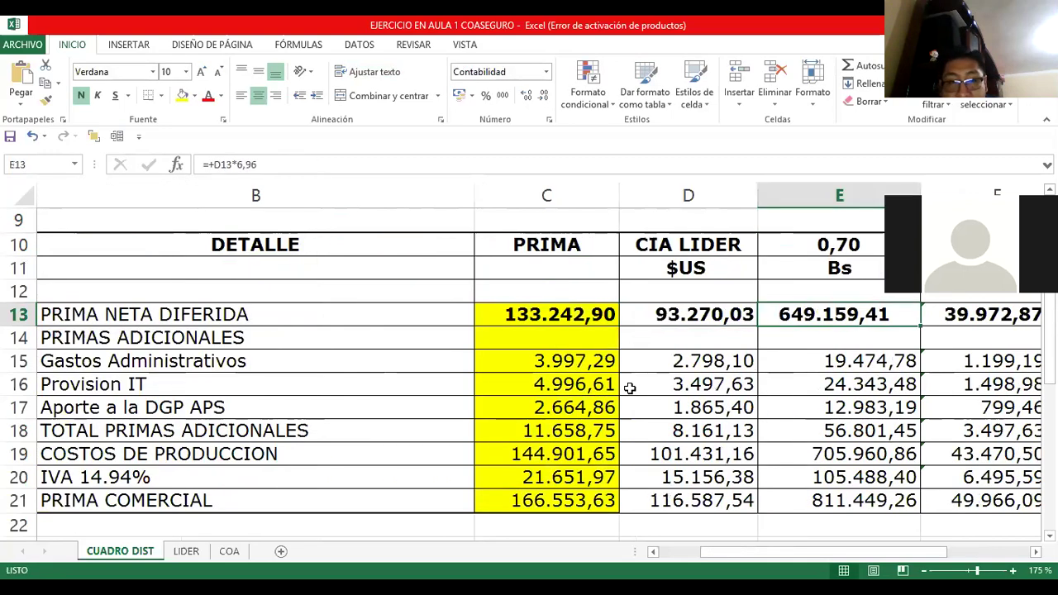
{"action": "key", "text": "Left"}
{"action": "key", "text": "Left"}
{"action": "key", "text": "Left"}
{"action": "key", "text": "Right"}
{"action": "key", "text": "Right"}
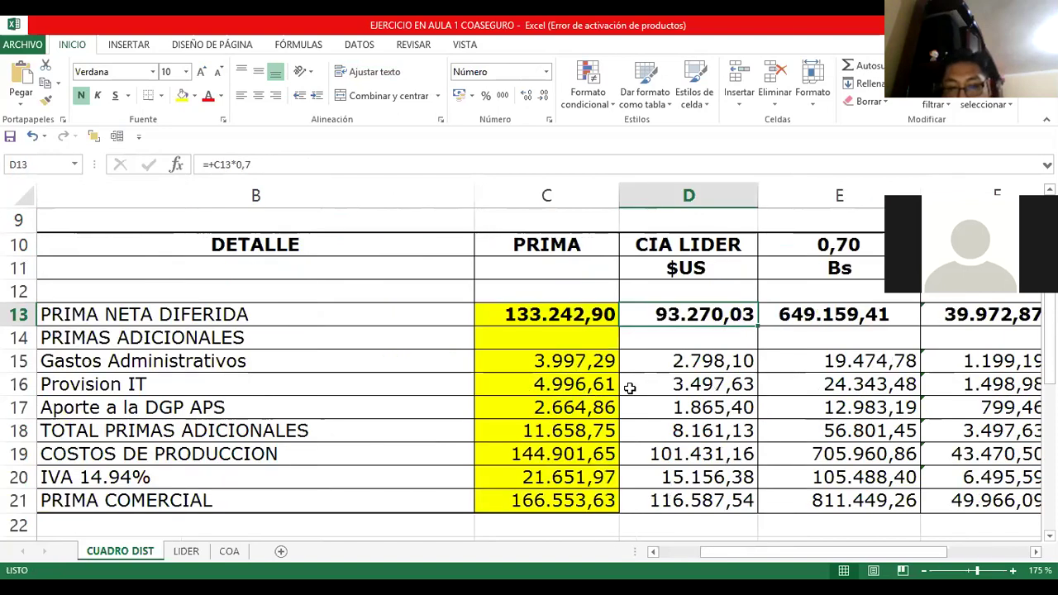
{"action": "key", "text": "F2"}
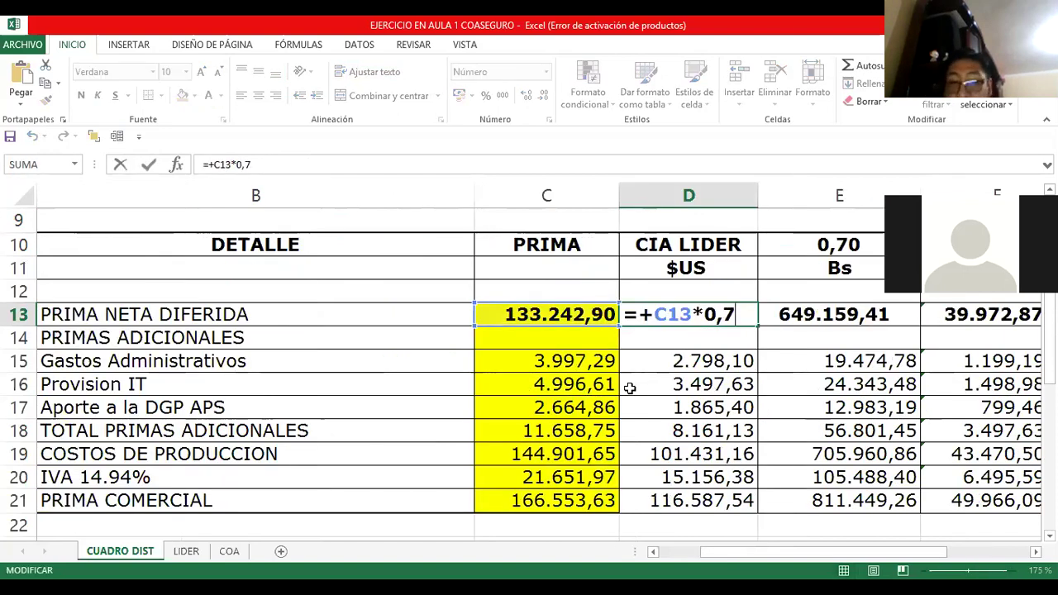
{"action": "key", "text": "ctrl+Return"}
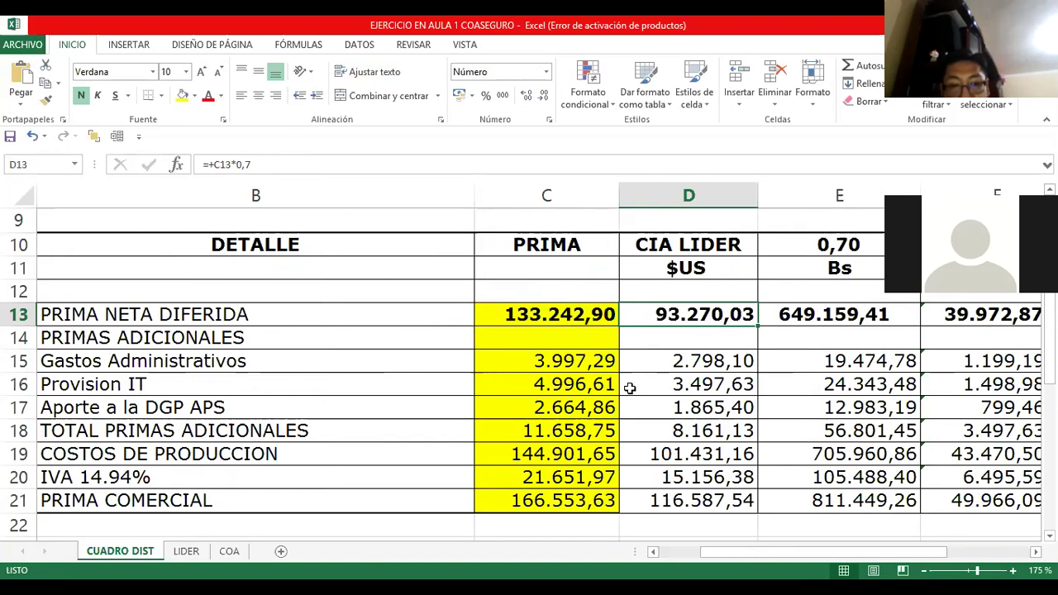
- Inspect the lead company's dollar formulas for Gastos Administrativos in D15 and Provision IT in D16
{"action": "key", "text": "Down"}
{"action": "key", "text": "Down"}
{"action": "key", "text": "F2"}
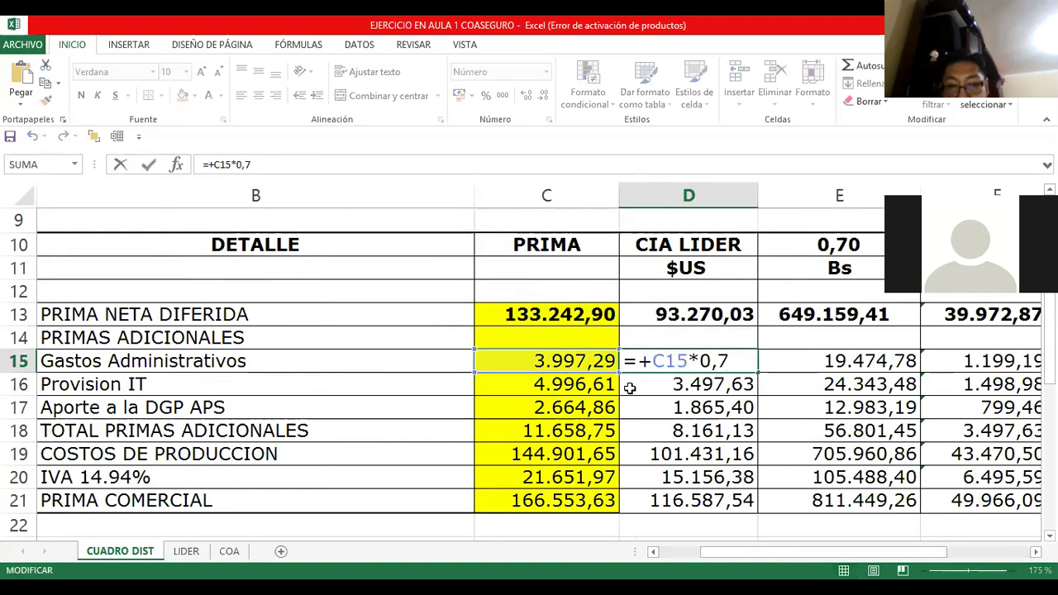
{"action": "key", "text": "Escape"}
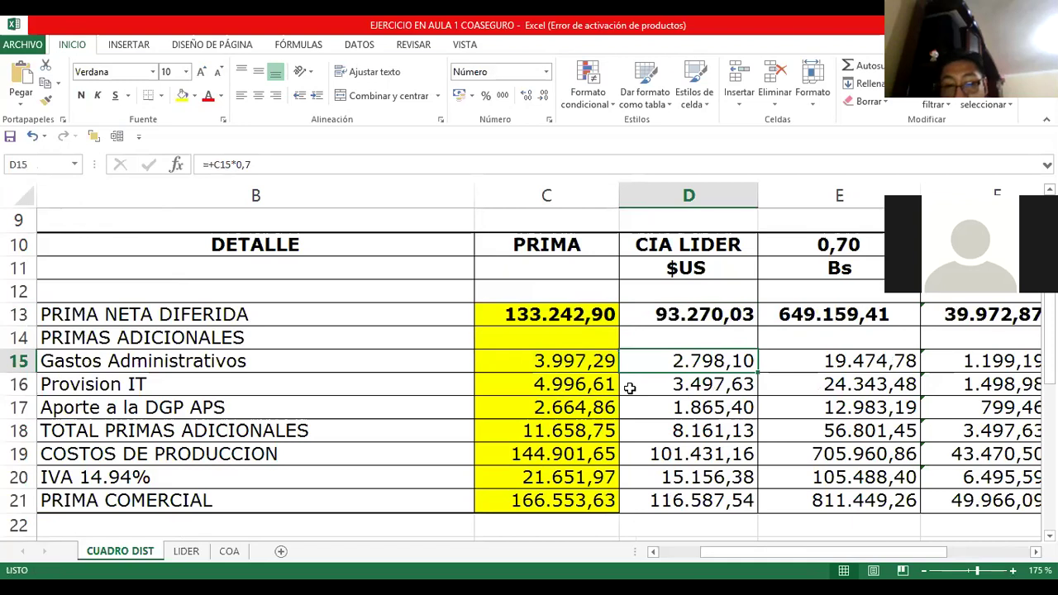
{"action": "key", "text": "Down"}
{"action": "key", "text": "F2"}
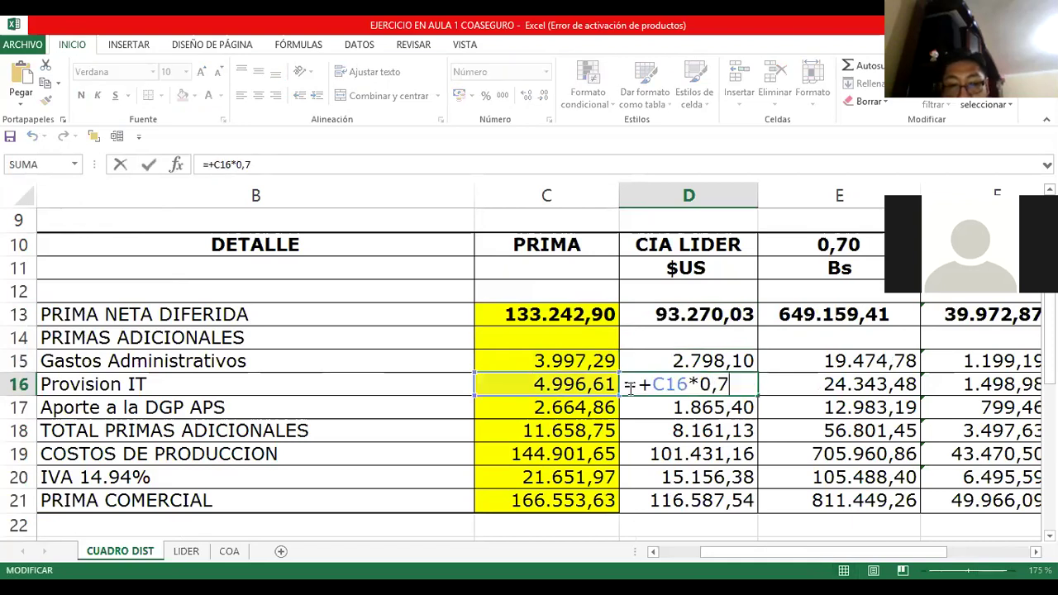
{"action": "key", "text": "Escape"}
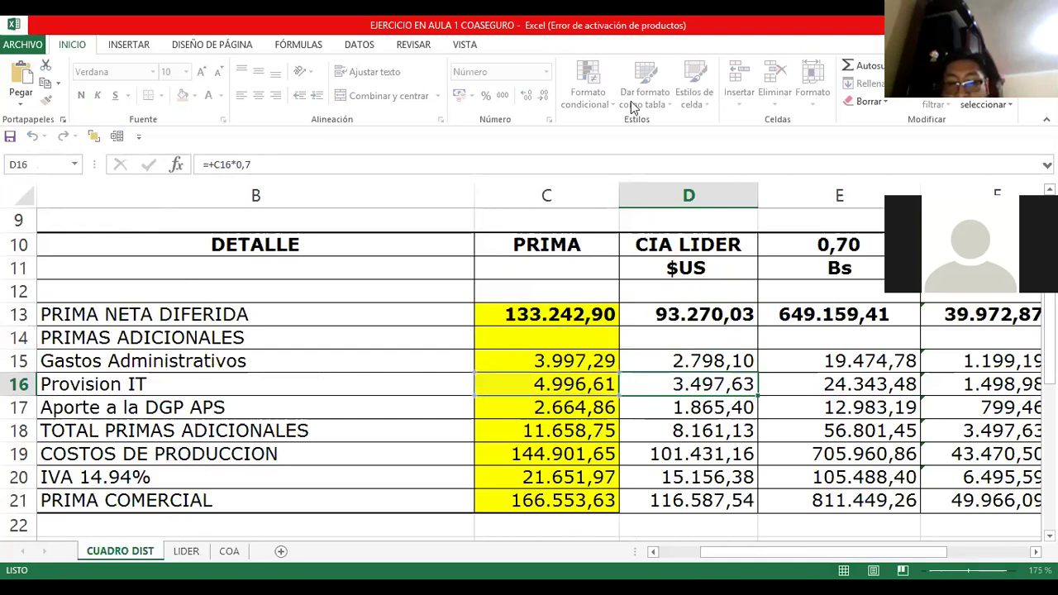
{"action": "key", "text": "Down"}
{"action": "key", "text": "Down"}
{"action": "key", "text": "Up"}
{"action": "key", "text": "Up"}
{"action": "key", "text": "Up"}
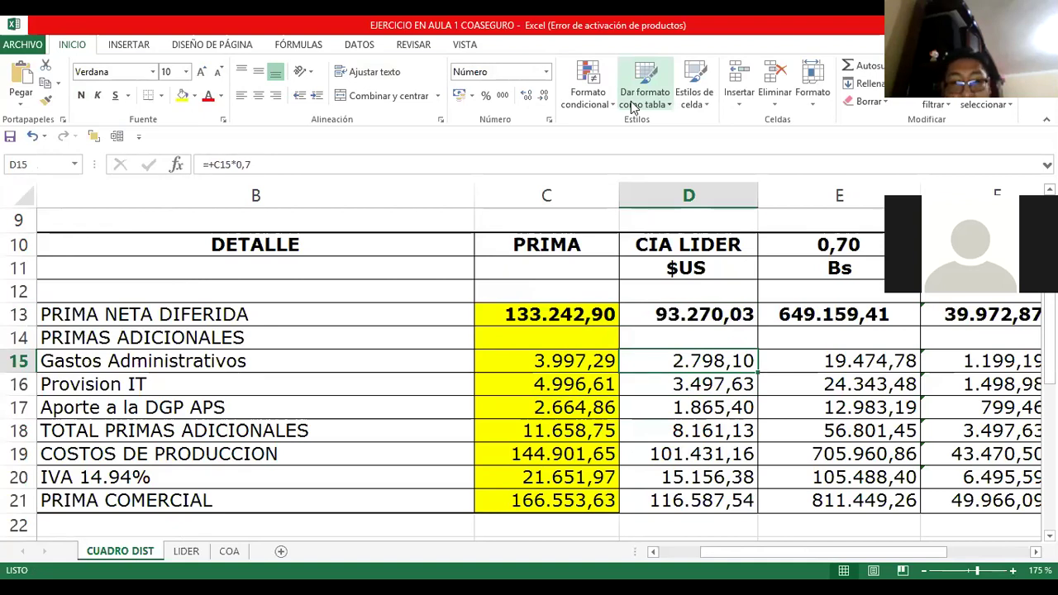
- Inspect the lead company's dollar-to-Bs conversion formulas in E13 and E15, rechecking the net premium one
{"action": "key", "text": "Up"}
{"action": "key", "text": "Up"}
{"action": "key", "text": "Right"}
{"action": "key", "text": "F2"}
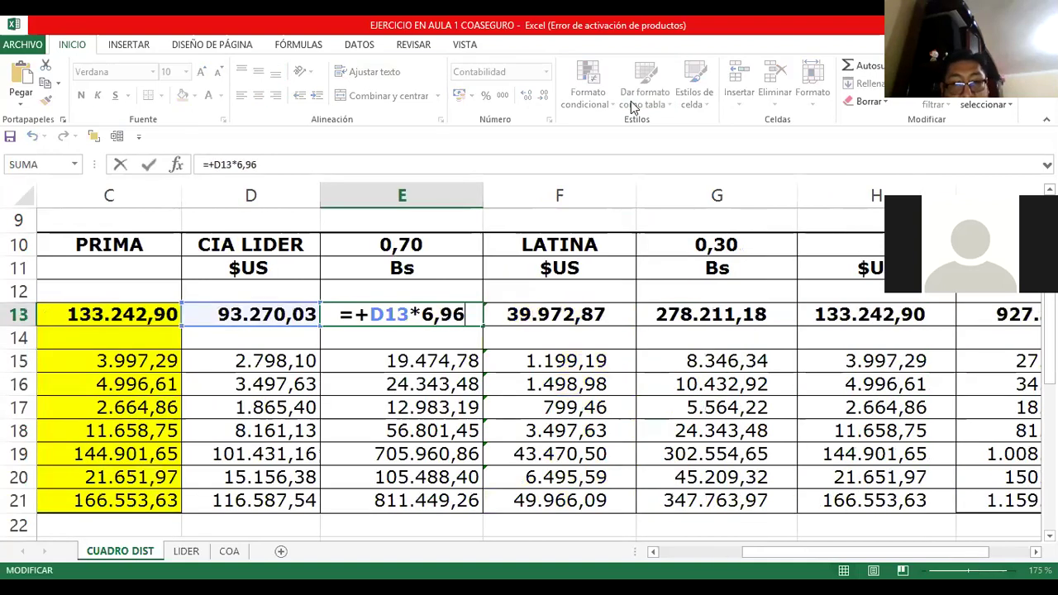
{"action": "key", "text": "Return"}
{"action": "key", "text": "Down"}
{"action": "key", "text": "F2"}
{"action": "key", "text": "Return"}
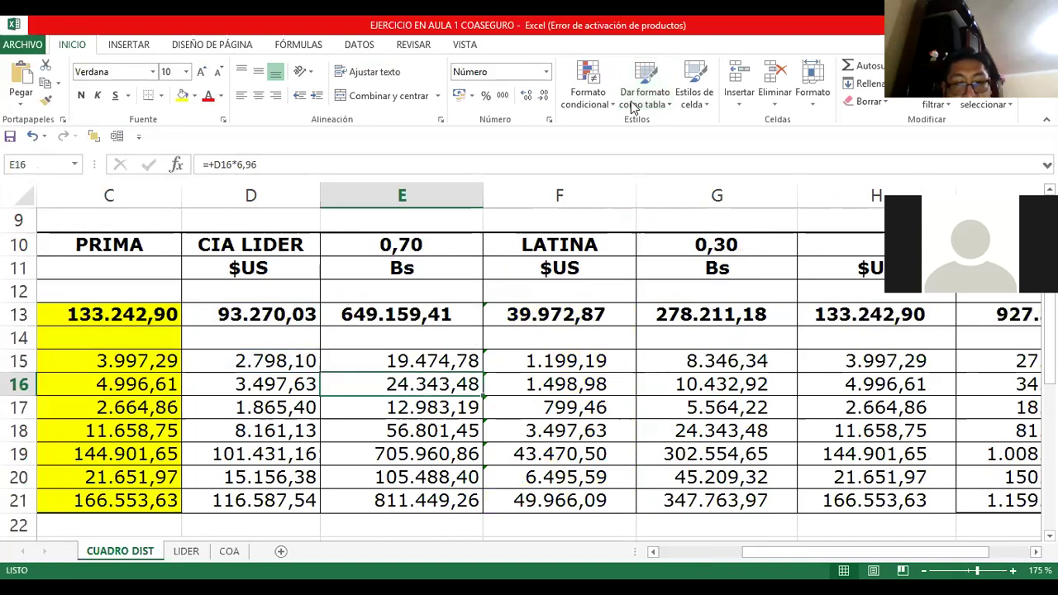
{"action": "key", "text": "Up"}
{"action": "key", "text": "Up"}
{"action": "key", "text": "Up"}
{"action": "key", "text": "F2"}
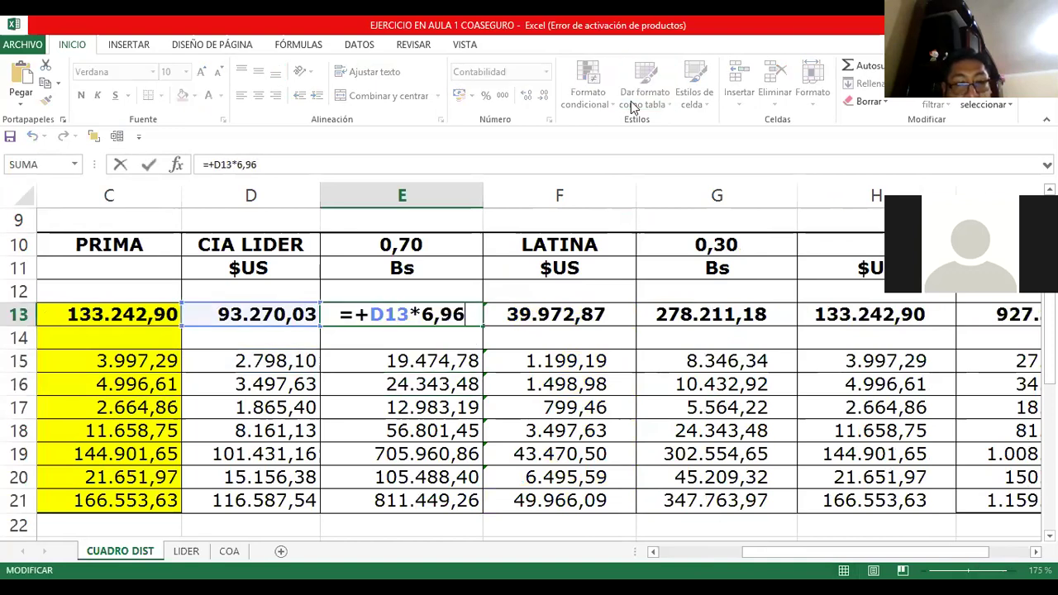
{"action": "key", "text": "Escape"}
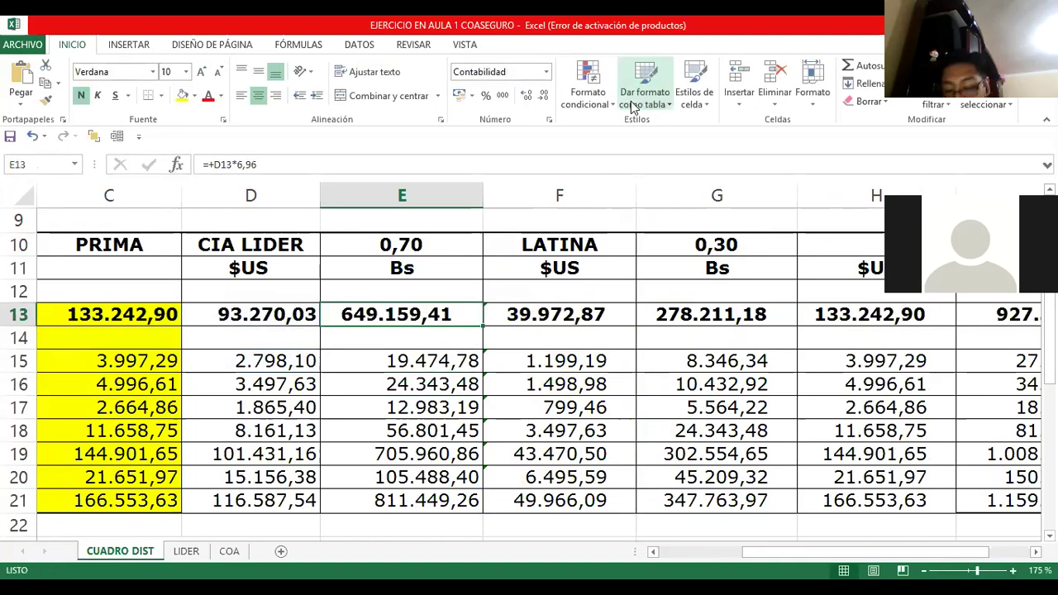
- Review the remaining Bs conversion formulas of the lead company in column E down to COSTOS DE PRODUCCION
{"action": "key", "text": "Down"}
{"action": "key", "text": "Down"}
{"action": "key", "text": "Down"}
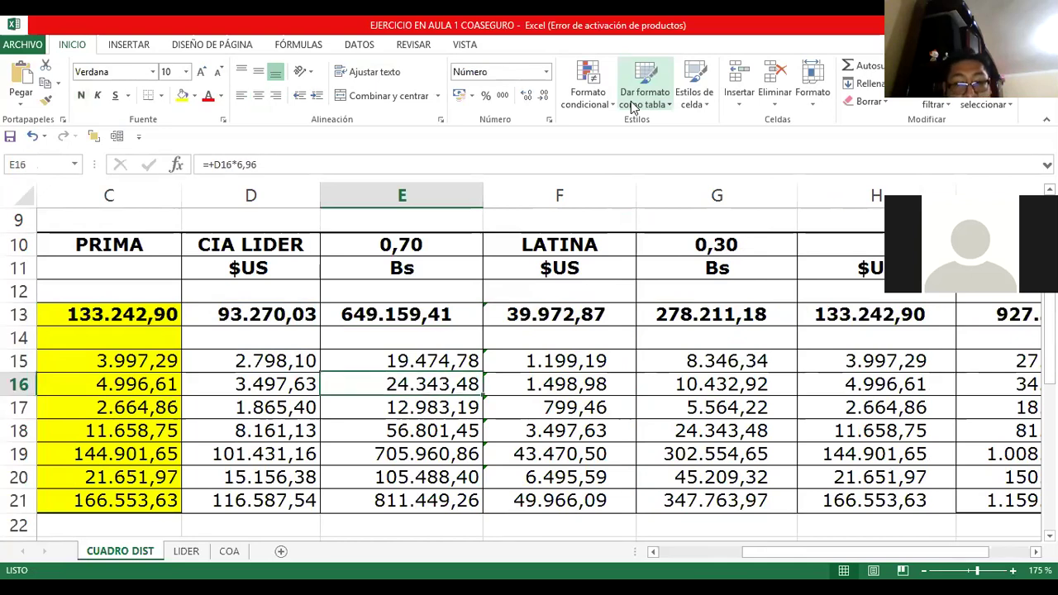
{"action": "key", "text": "Down"}
{"action": "key", "text": "Down"}
{"action": "key", "text": "Down"}
{"action": "key", "text": "Up"}
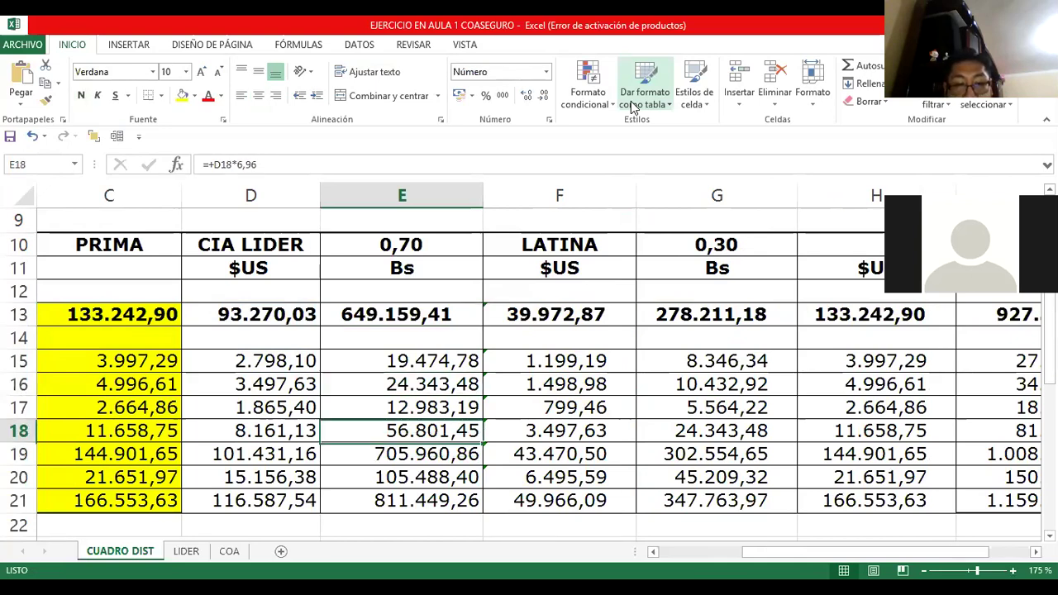
{"action": "key", "text": "Up"}
{"action": "key", "text": "Up"}
{"action": "key", "text": "Down"}
{"action": "key", "text": "Down"}
{"action": "key", "text": "Down"}
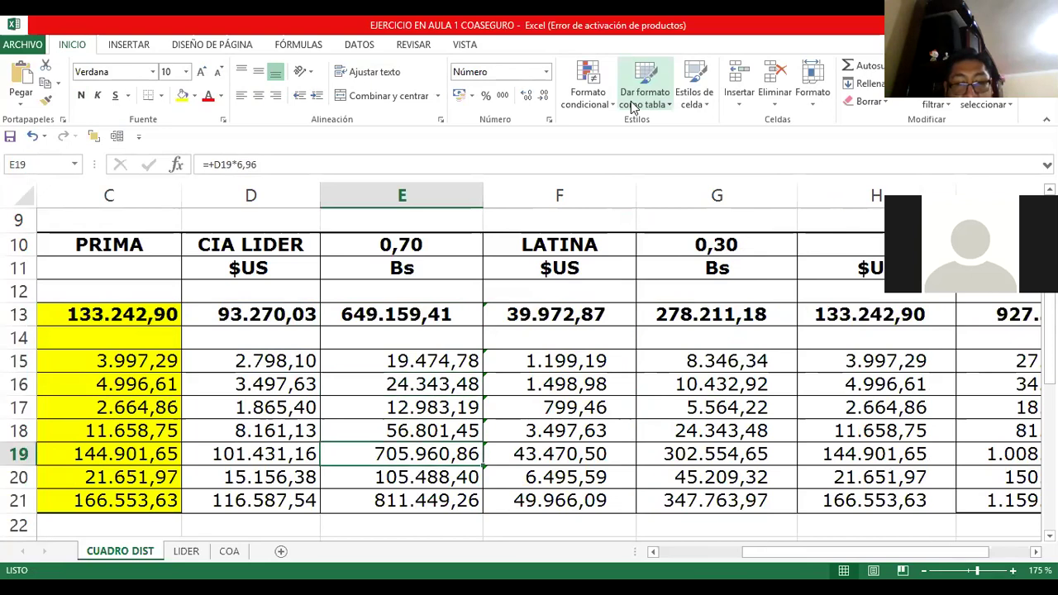
- Inspect LATINA's dollar net premium formula in F13 and trace it back to the total premium in C13
{"action": "key", "text": "Up"}
{"action": "key", "text": "Right"}
{"action": "key", "text": "Up"}
{"action": "key", "text": "Up"}
{"action": "key", "text": "Up"}
{"action": "key", "text": "Up"}
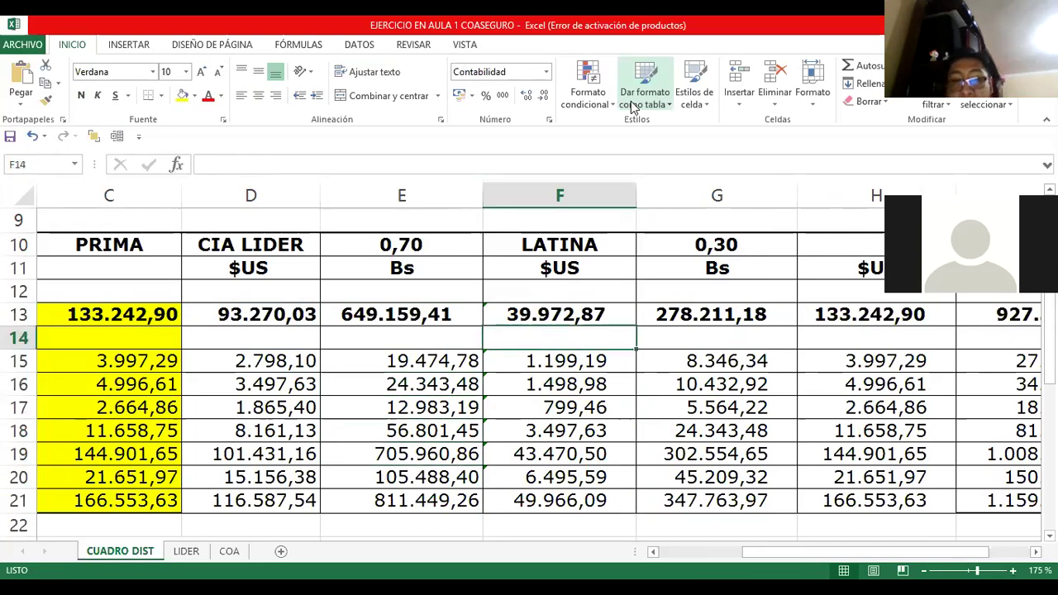
{"action": "key", "text": "Up"}
{"action": "key", "text": "Up"}
{"action": "key", "text": "Down"}
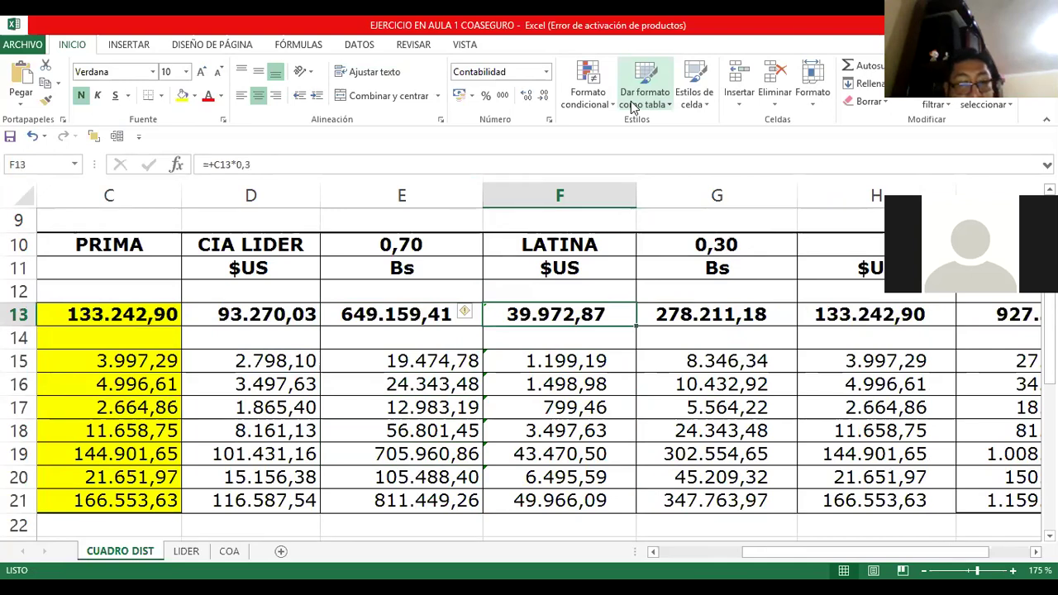
{"action": "key", "text": "Left"}
{"action": "key", "text": "Left"}
{"action": "key", "text": "Left"}
{"action": "key", "text": "Right"}
{"action": "key", "text": "Right"}
{"action": "key", "text": "Right"}
{"action": "key", "text": "Right"}
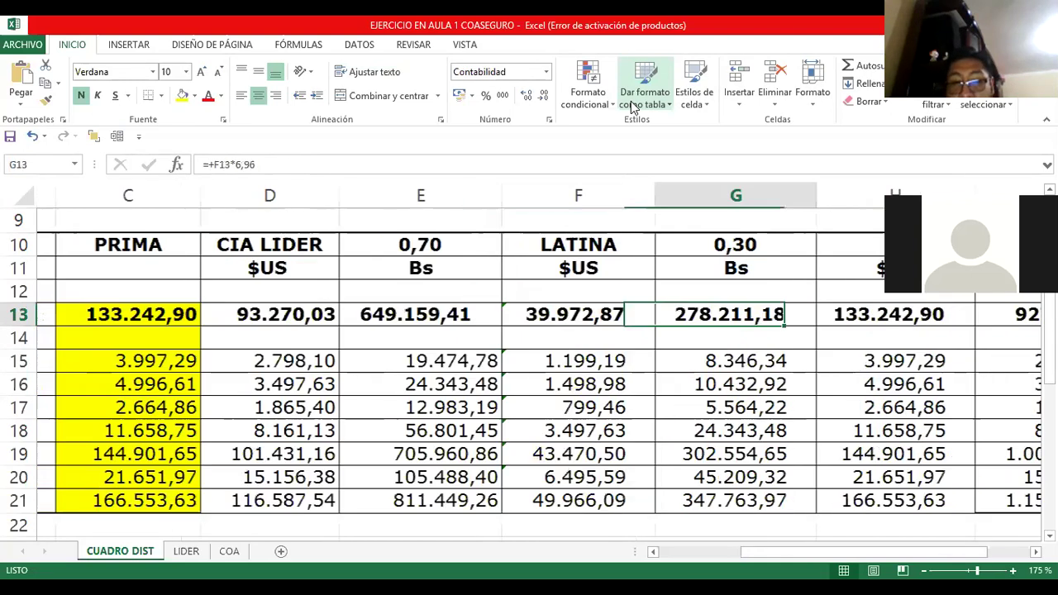
{"action": "key", "text": "Left"}
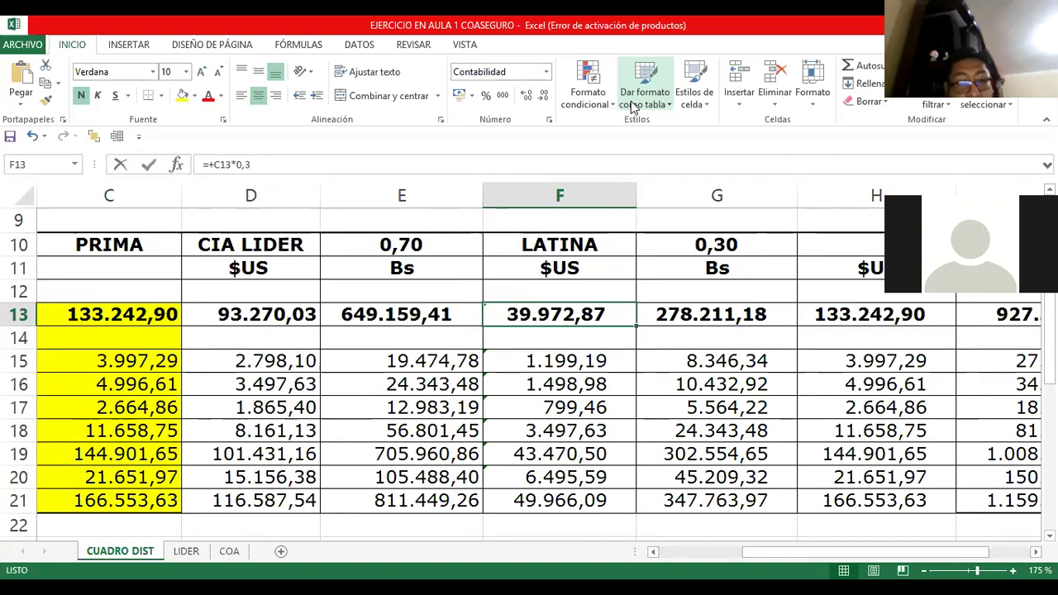
{"action": "key", "text": "F2"}
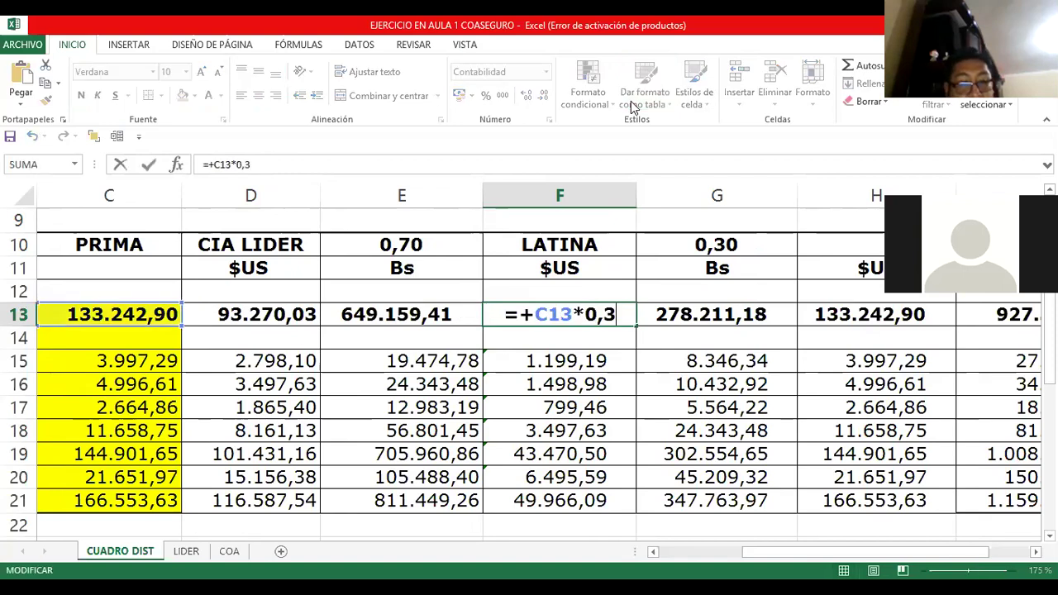
{"action": "key", "text": "Escape"}
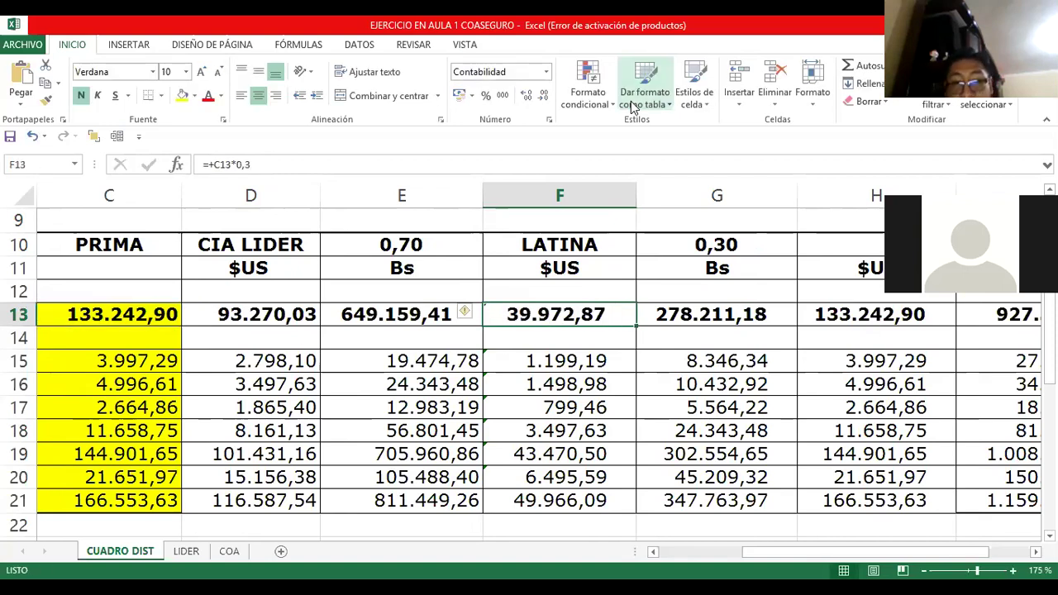
- Review LATINA's dollar formulas down column F, opening the IVA formula in F20 to check its reference
{"action": "key", "text": "Down"}
{"action": "key", "text": "Down"}
{"action": "key", "text": "Down"}
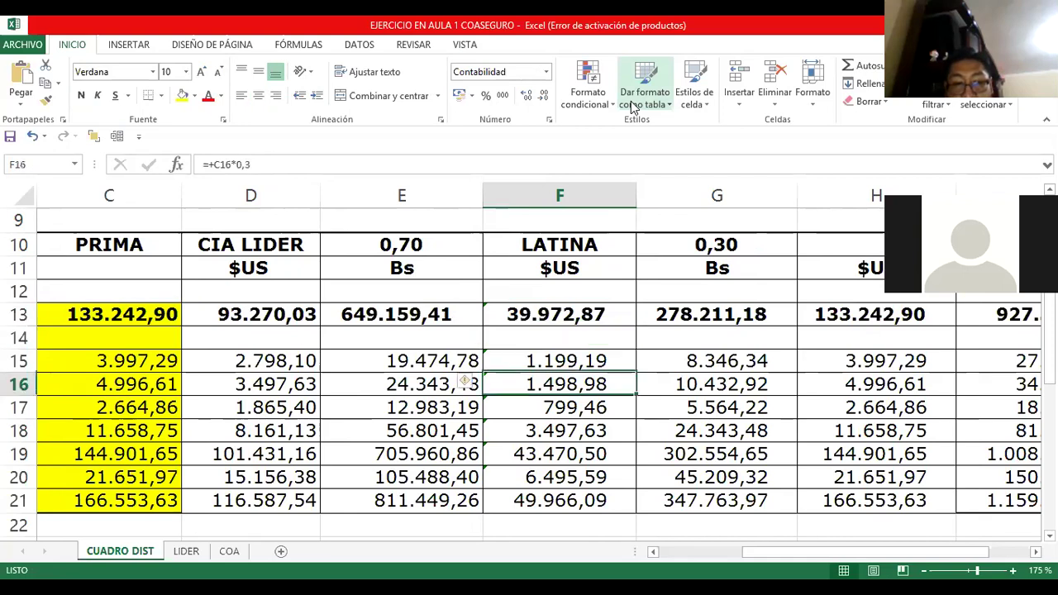
{"action": "key", "text": "Up"}
{"action": "key", "text": "Down"}
{"action": "key", "text": "Down"}
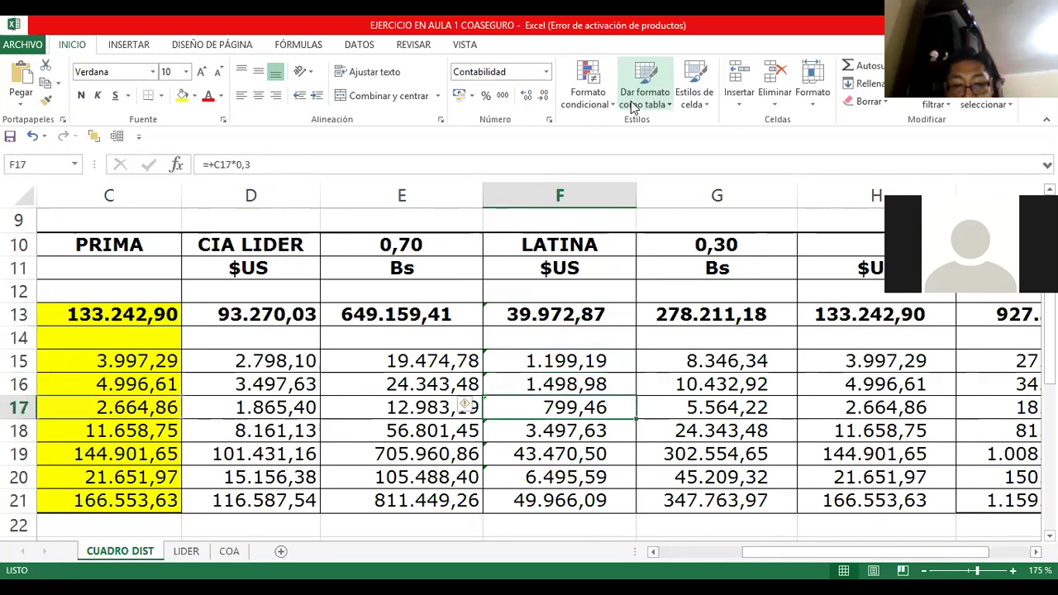
{"action": "key", "text": "Down"}
{"action": "key", "text": "Down"}
{"action": "key", "text": "Down"}
{"action": "key", "text": "F2"}
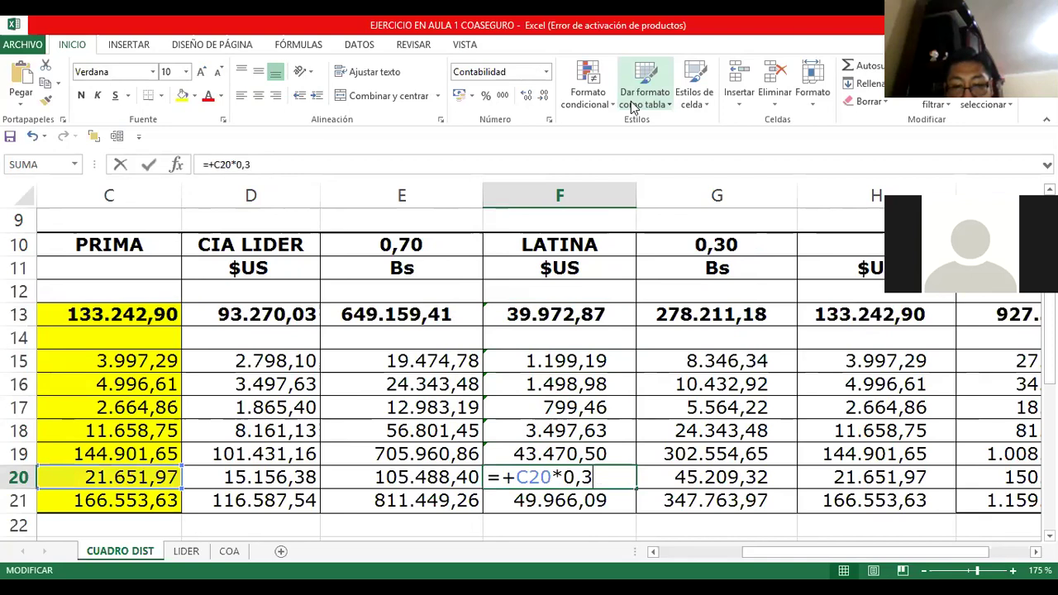
{"action": "key", "text": "Return"}
- Inspect LATINA's Bs conversion formula for the net premium in G13
{"action": "key", "text": "Right"}
{"action": "key", "text": "Up"}
{"action": "key", "text": "Up"}
{"action": "key", "text": "Up"}
{"action": "key", "text": "Up"}
{"action": "key", "text": "Up"}
{"action": "key", "text": "Up"}
{"action": "key", "text": "Up"}
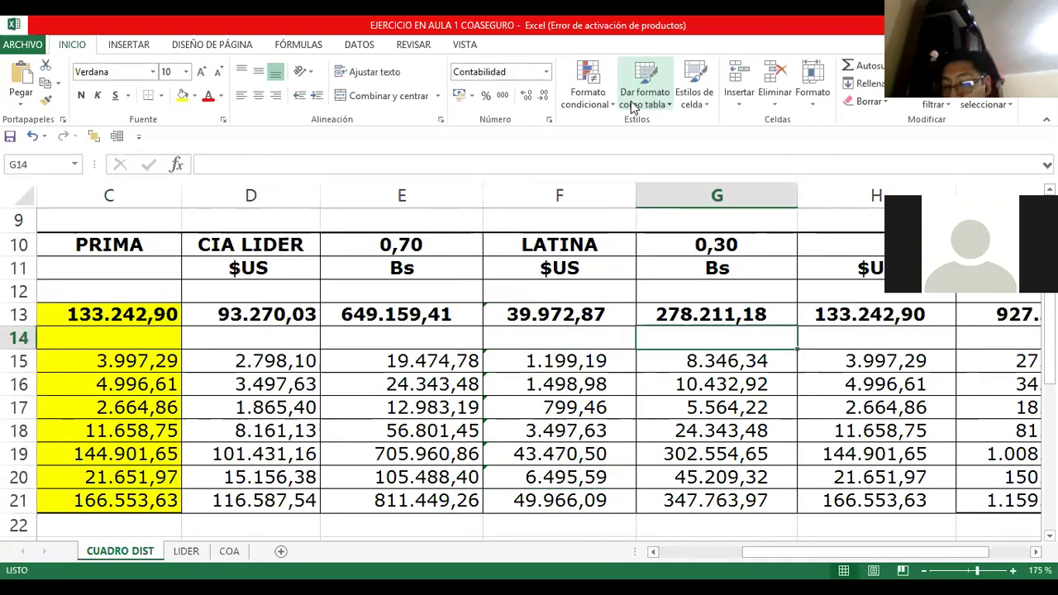
{"action": "key", "text": "Up"}
{"action": "key", "text": "F2"}
{"action": "key", "text": "Return"}
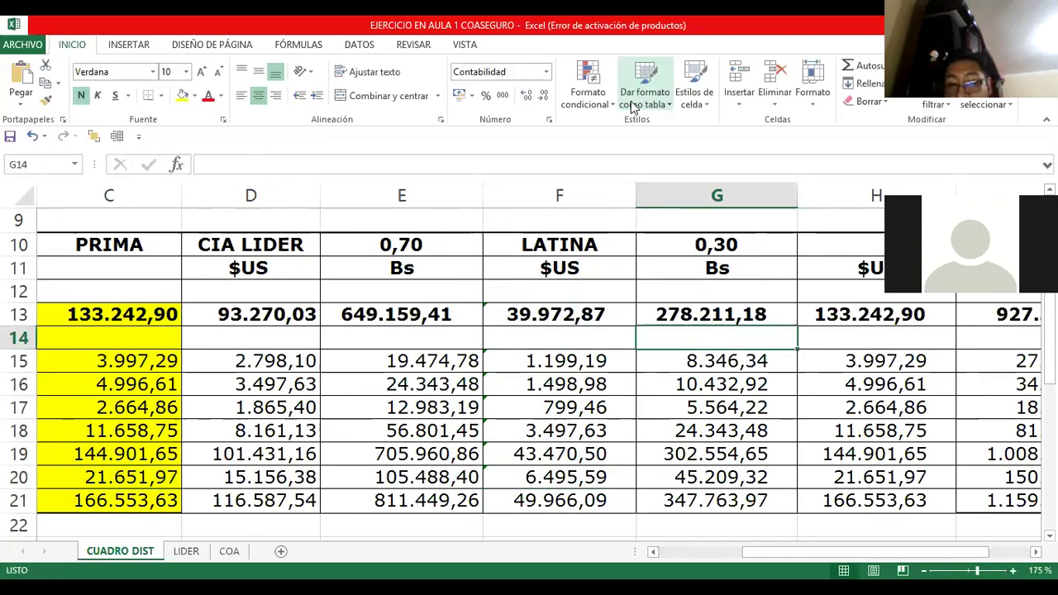
- Review LATINA's remaining Bs formulas down column G to PRIMA COMERCIAL
{"action": "key", "text": "Down"}
{"action": "key", "text": "Down"}
{"action": "key", "text": "Down"}
{"action": "key", "text": "Down"}
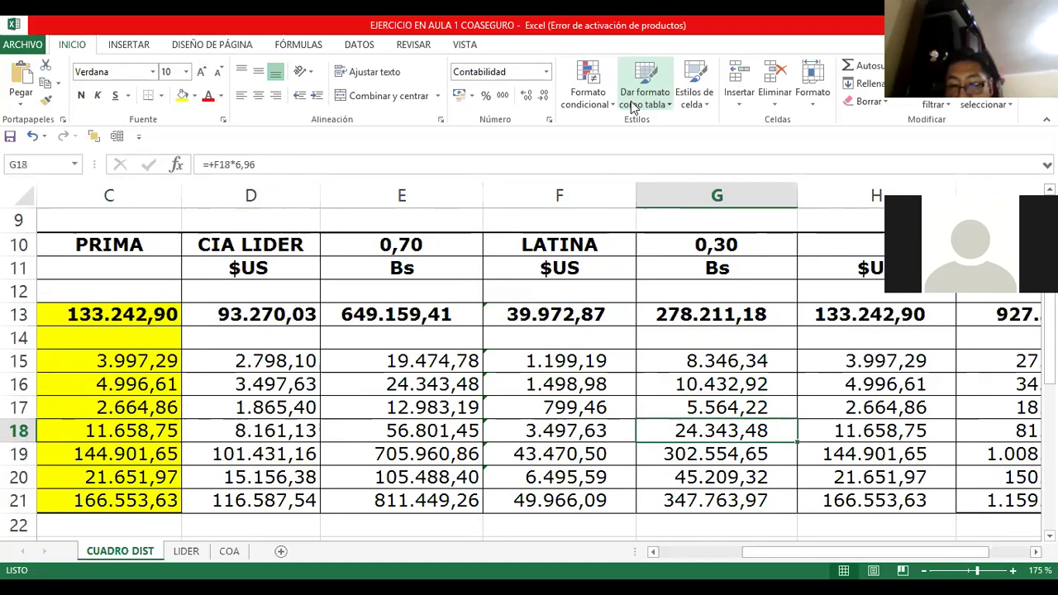
{"action": "key", "text": "Down"}
{"action": "key", "text": "Down"}
{"action": "key", "text": "Down"}
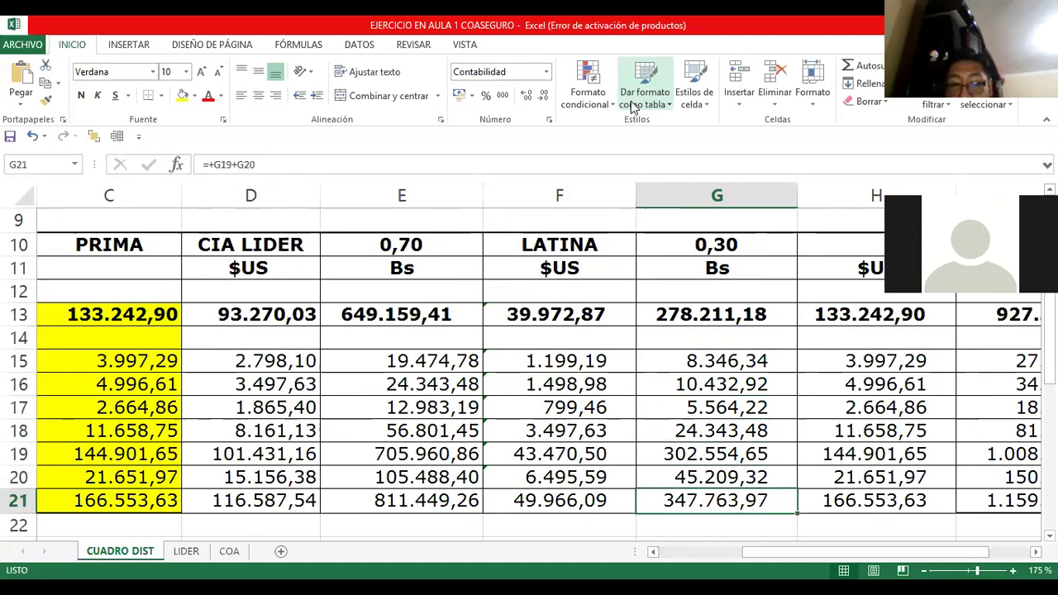
{"action": "key", "text": "ctrl+c"}
{"action": "key", "text": "Escape"}
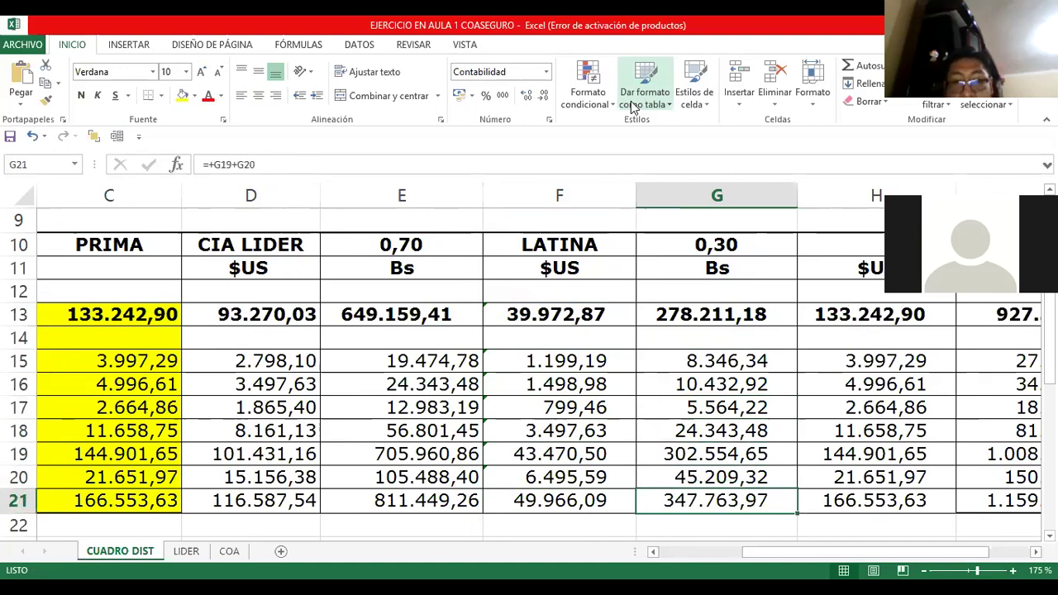
{"action": "key", "text": "Up"}
{"action": "key", "text": "Up"}
{"action": "key", "text": "Up"}
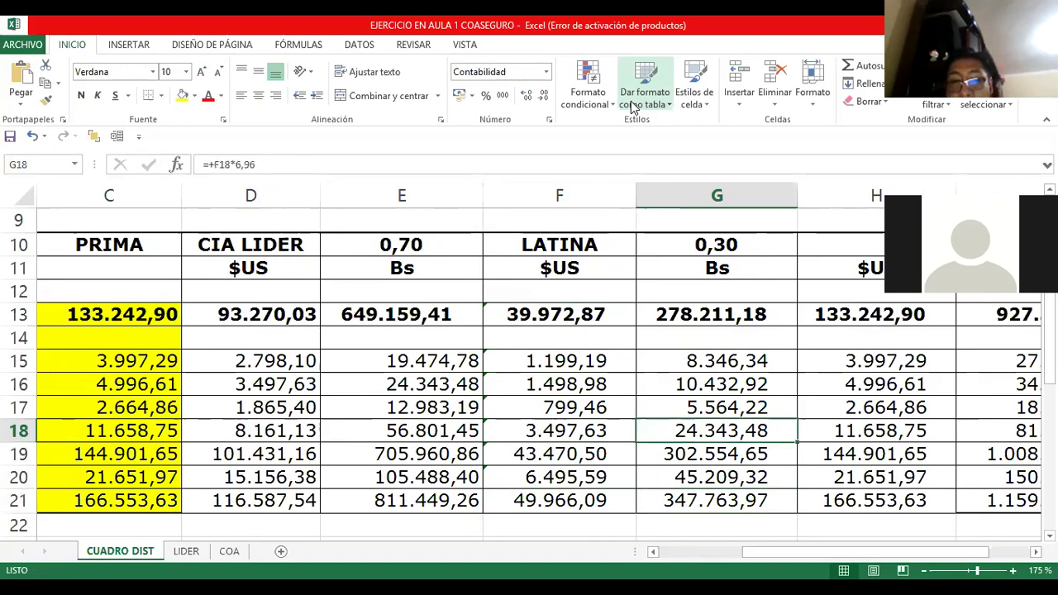
- Go to the TOTAL section and look over its net premium Bs formula in I13 and the $US heading in H11
{"action": "key", "text": "Right"}
{"action": "key", "text": "Right"}
{"action": "key", "text": "Up"}
{"action": "key", "text": "Up"}
{"action": "key", "text": "Up"}
{"action": "key", "text": "Up"}
{"action": "key", "text": "Up"}
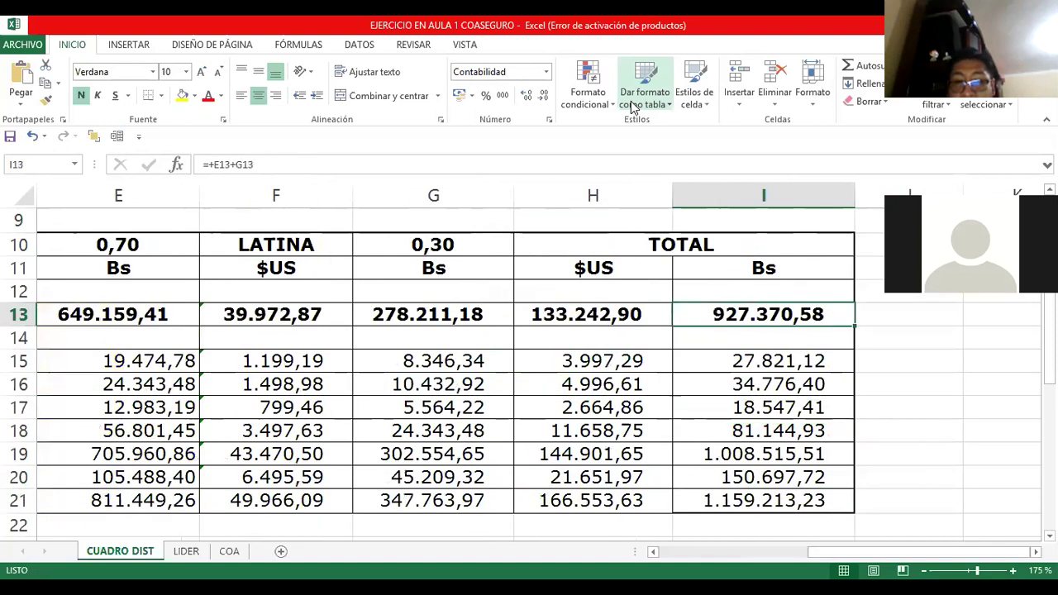
{"action": "key", "text": "Left"}
{"action": "key", "text": "Up"}
{"action": "key", "text": "Up"}
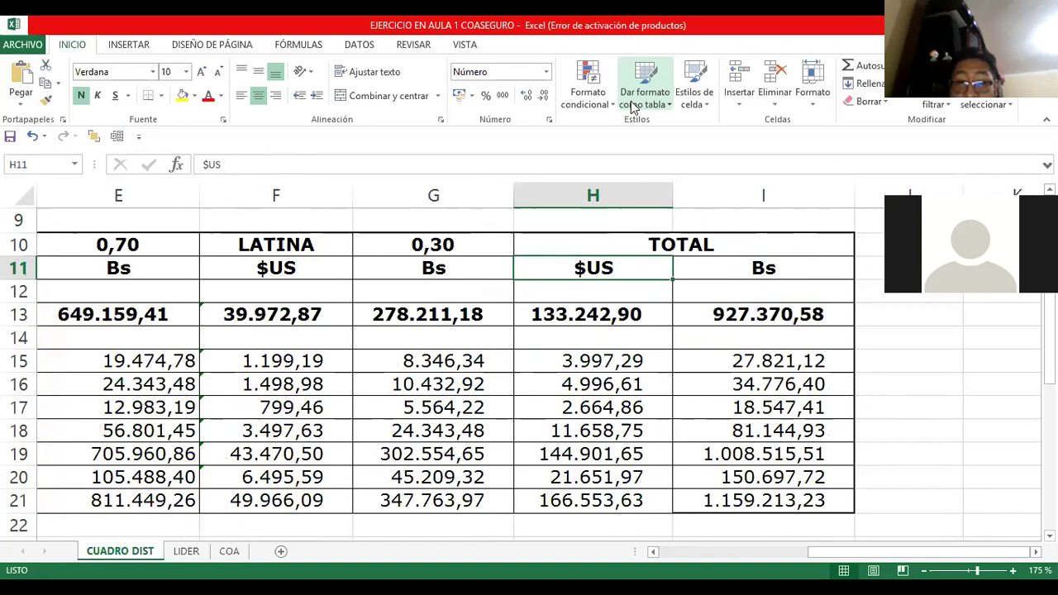
- Inspect the total dollar net premium formula in H13 and trace it back to D13 and F13
{"action": "key", "text": "Down"}
{"action": "key", "text": "Down"}
{"action": "key", "text": "F2"}
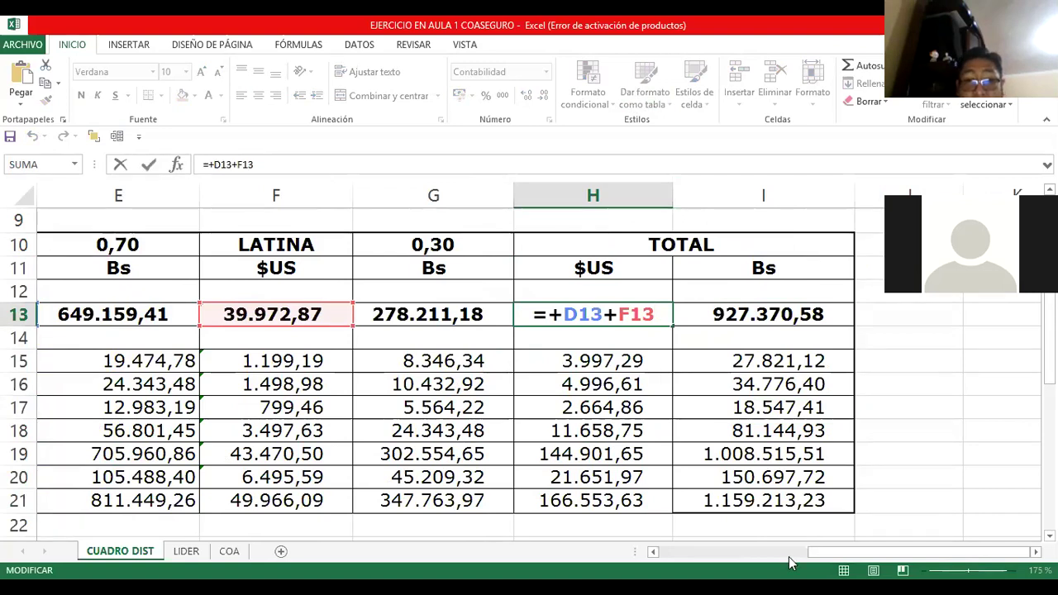
{"action": "scroll", "coordinate": [648, 482], "scroll_direction": "left", "scroll_amount": 1}
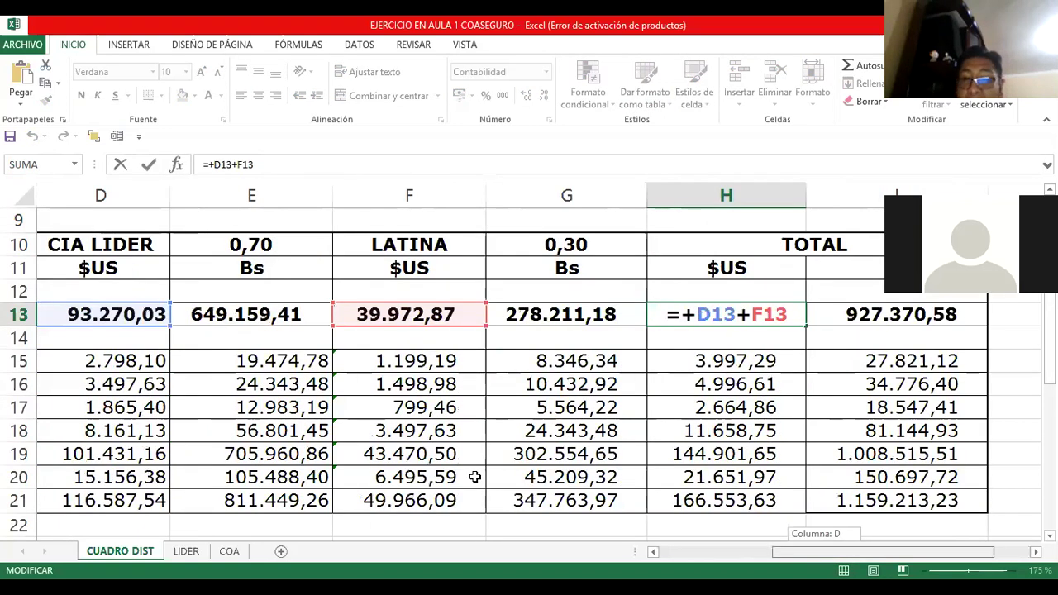
{"action": "key", "text": "ctrl+Return"}
{"action": "double_click", "coordinate": [786, 321]}
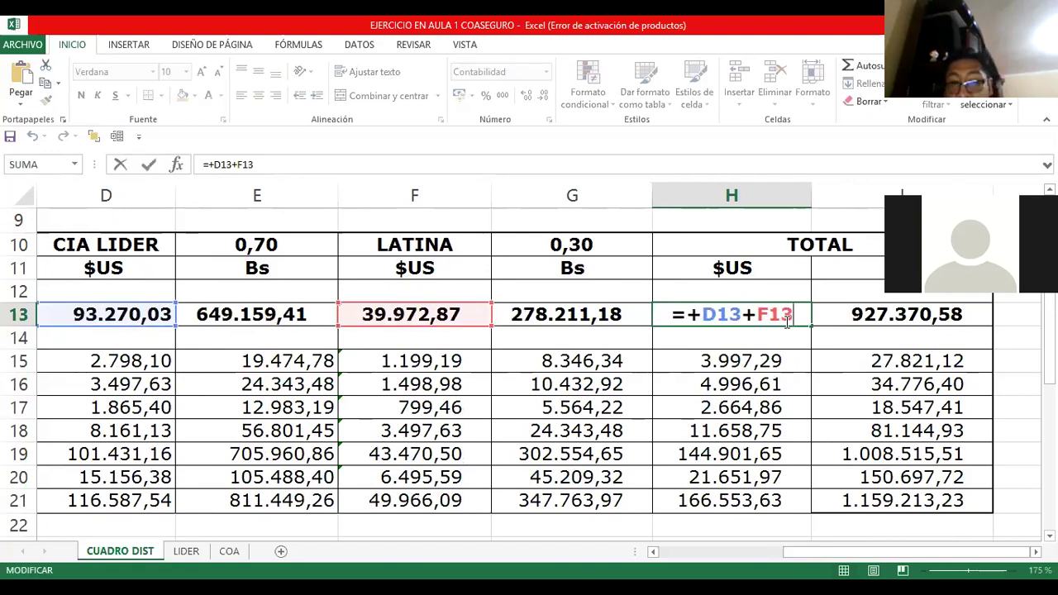
{"action": "key", "text": "ctrl+Return"}
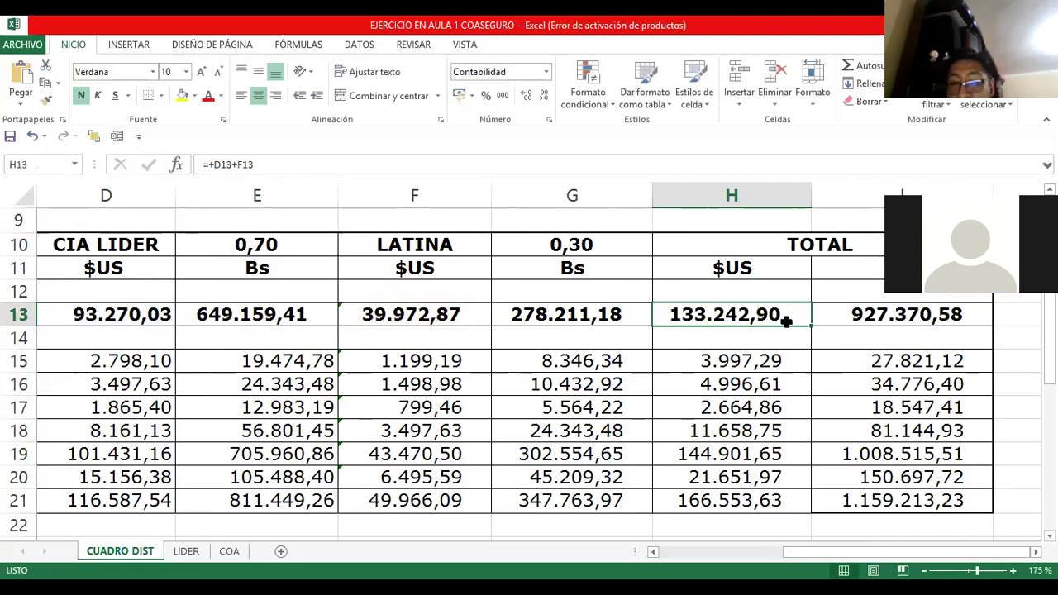
- Inspect the total Bs net premium formula in I13 and its references to E13 and G13
{"action": "key", "text": "Right"}
{"action": "key", "text": "F2"}
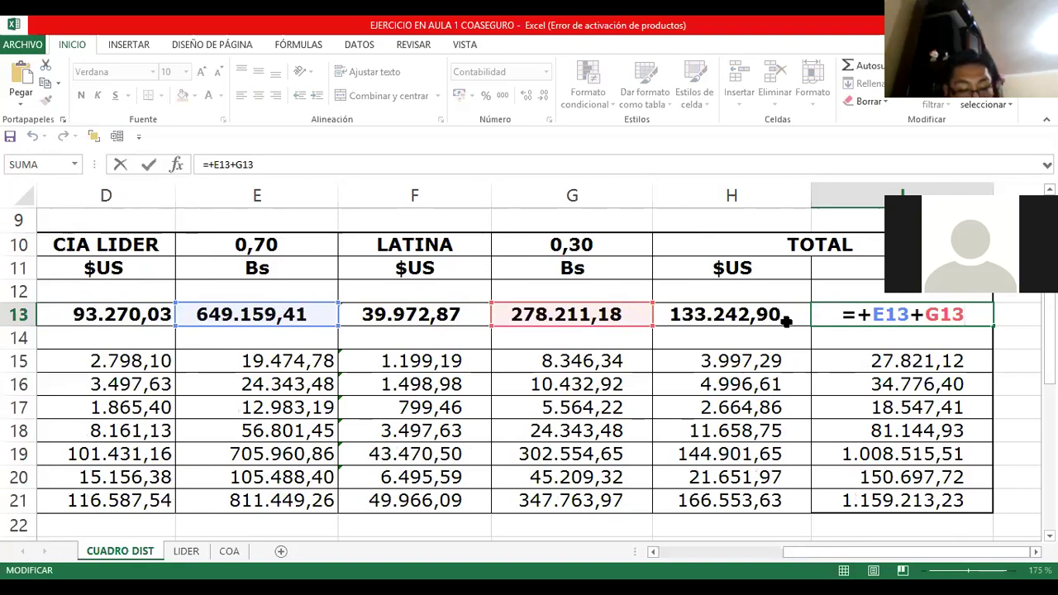
{"action": "key", "text": "ctrl+Return"}
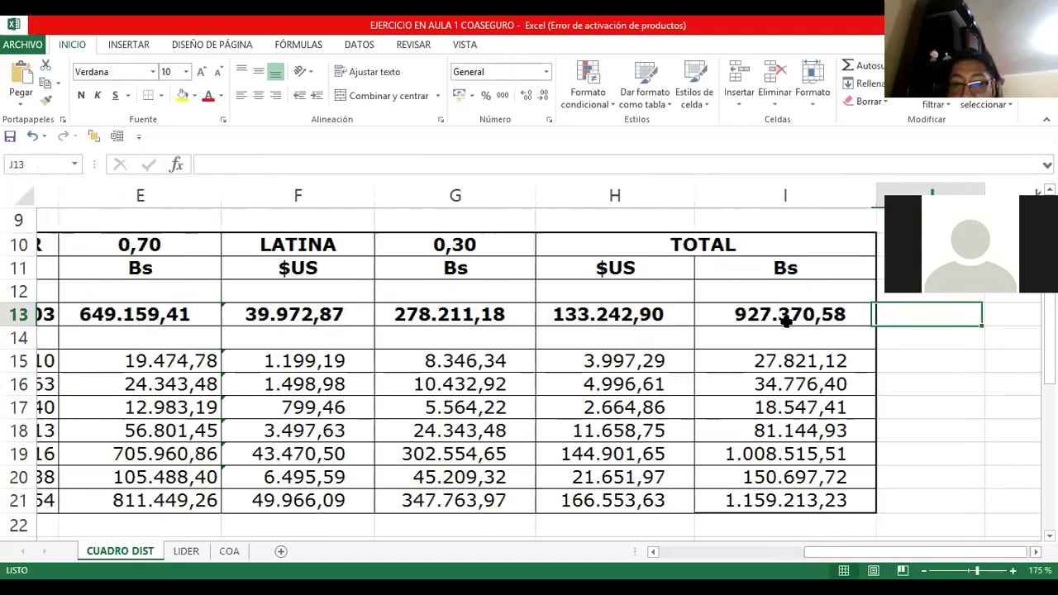
{"action": "key", "text": "Down"}
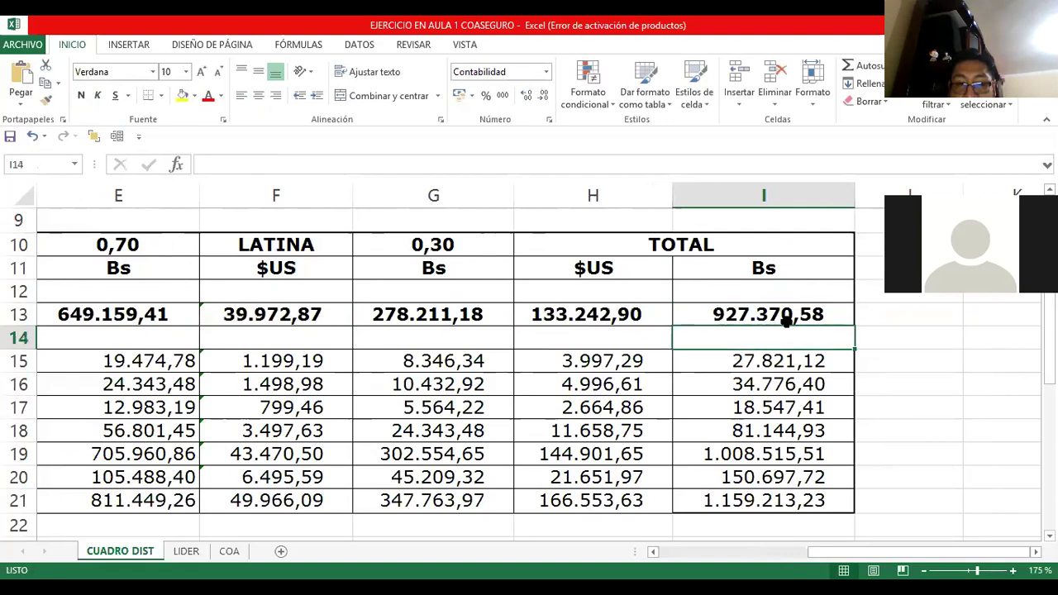
{"action": "key", "text": "Up"}
- Review the total dollar formulas down column H, opening those in H17 and H20 to check their references
{"action": "key", "text": "Left"}
{"action": "key", "text": "Down"}
{"action": "key", "text": "Down"}
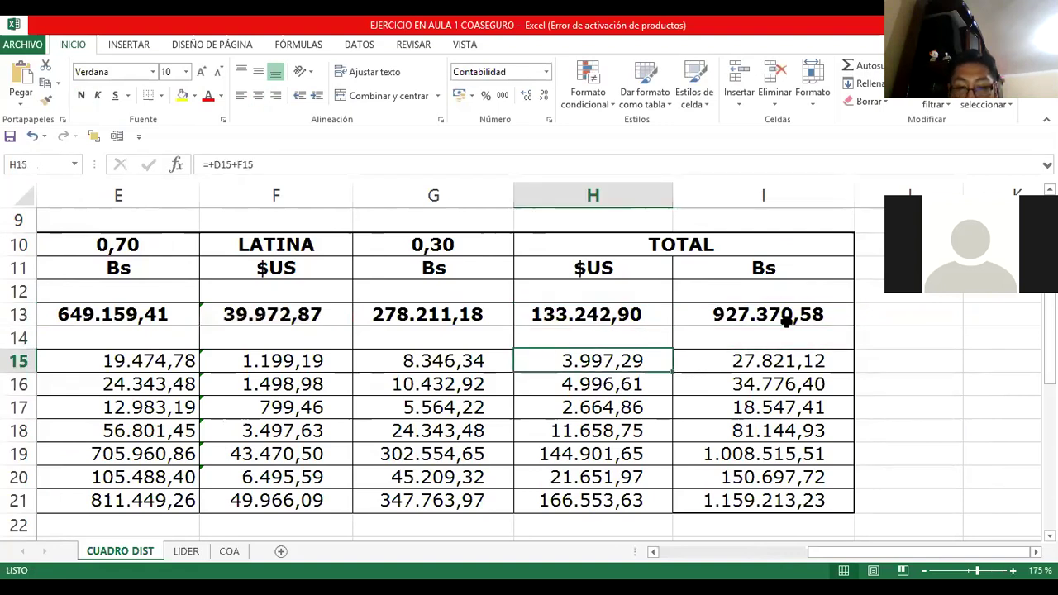
{"action": "key", "text": "Down"}
{"action": "key", "text": "Down"}
{"action": "key", "text": "F2"}
{"action": "key", "text": "Return"}
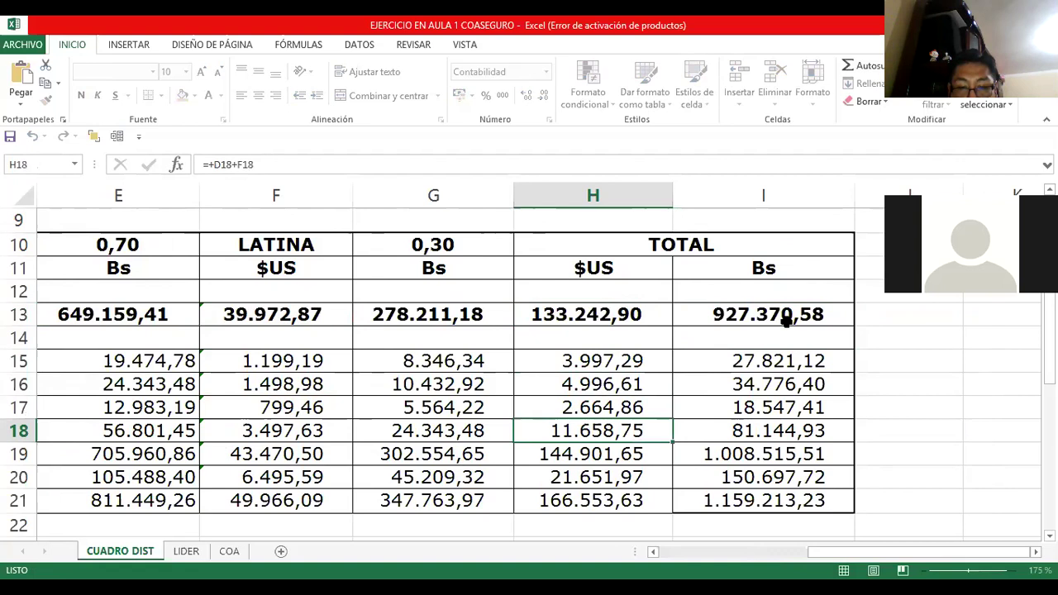
{"action": "key", "text": "Down"}
{"action": "key", "text": "Down"}
{"action": "key", "text": "F2"}
{"action": "key", "text": "Tab"}
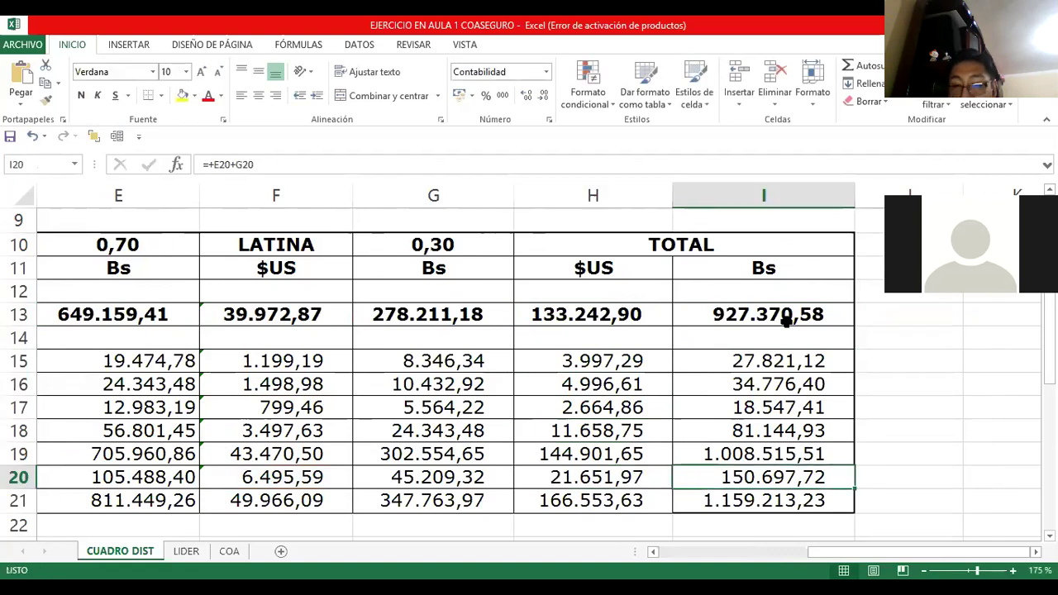
- Review the total Bs formulas in column I, opening those in I16 and I20 to check their references
{"action": "key", "text": "Up"}
{"action": "key", "text": "Up"}
{"action": "key", "text": "Up"}
{"action": "key", "text": "Up"}
{"action": "key", "text": "F2"}
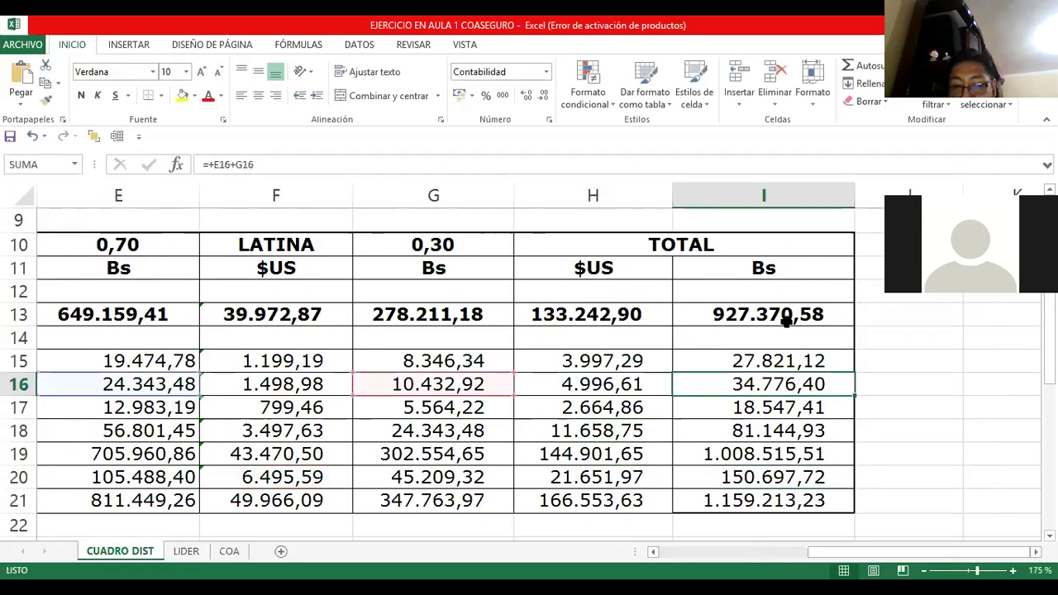
{"action": "key", "text": "Escape"}
{"action": "key", "text": "Down"}
{"action": "key", "text": "Down"}
{"action": "key", "text": "Down"}
{"action": "key", "text": "Down"}
{"action": "key", "text": "F2"}
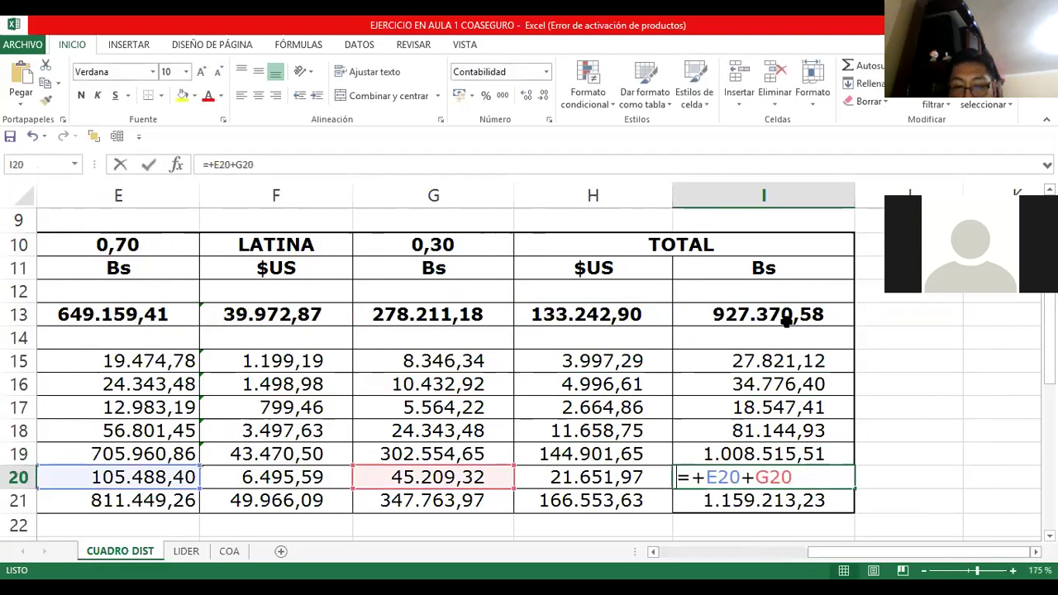
{"action": "key", "text": "Escape"}
- Go back along the PRIMA COMERCIAL row to the PRIMA column and up to the start of the distribution table
{"action": "key", "text": "Down"}
{"action": "key", "text": "Left"}
{"action": "key", "text": "Left"}
{"action": "key", "text": "Left"}
{"action": "key", "text": "Left"}
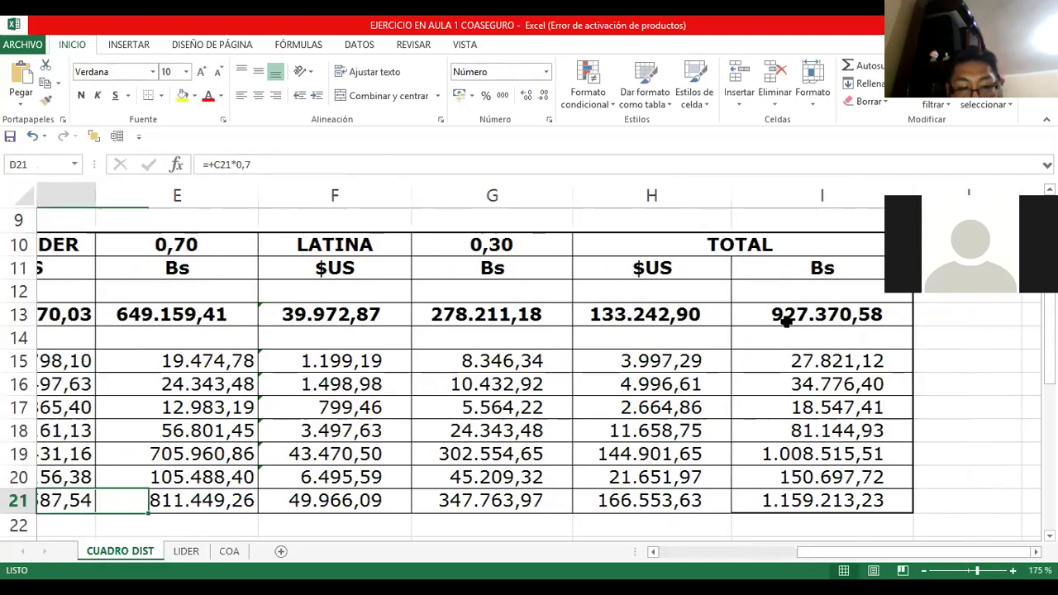
{"action": "key", "text": "Left"}
{"action": "key", "text": "Left"}
{"action": "key", "text": "Up"}
{"action": "key", "text": "Up"}
{"action": "key", "text": "Up"}
{"action": "key", "text": "Up"}
{"action": "key", "text": "Up"}
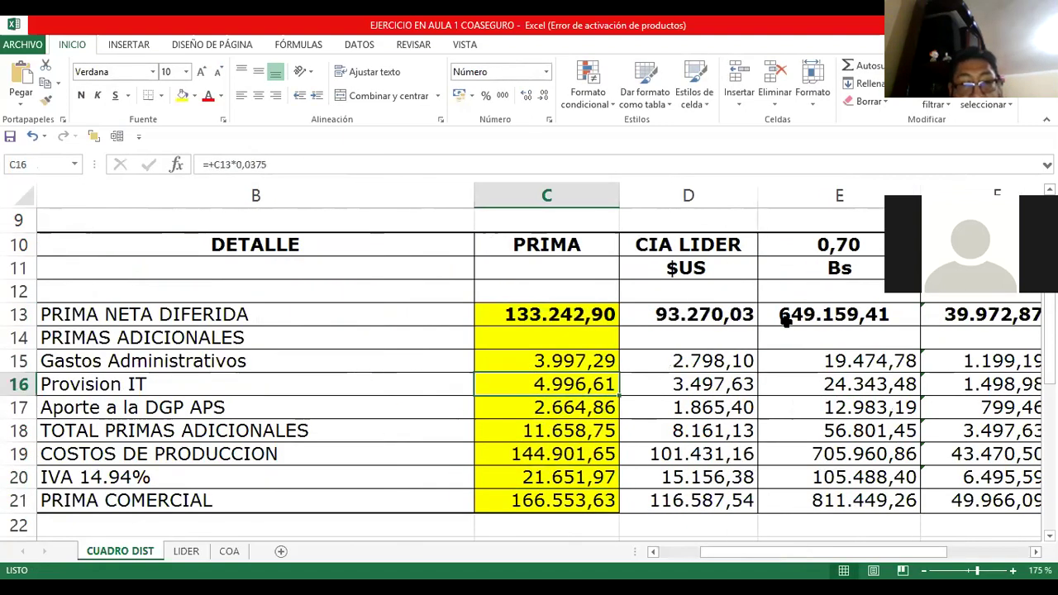
{"action": "key", "text": "Up"}
{"action": "key", "text": "Up"}
{"action": "key", "text": "Up"}
{"action": "key", "text": "Up"}
{"action": "key", "text": "ctrl+Home"}
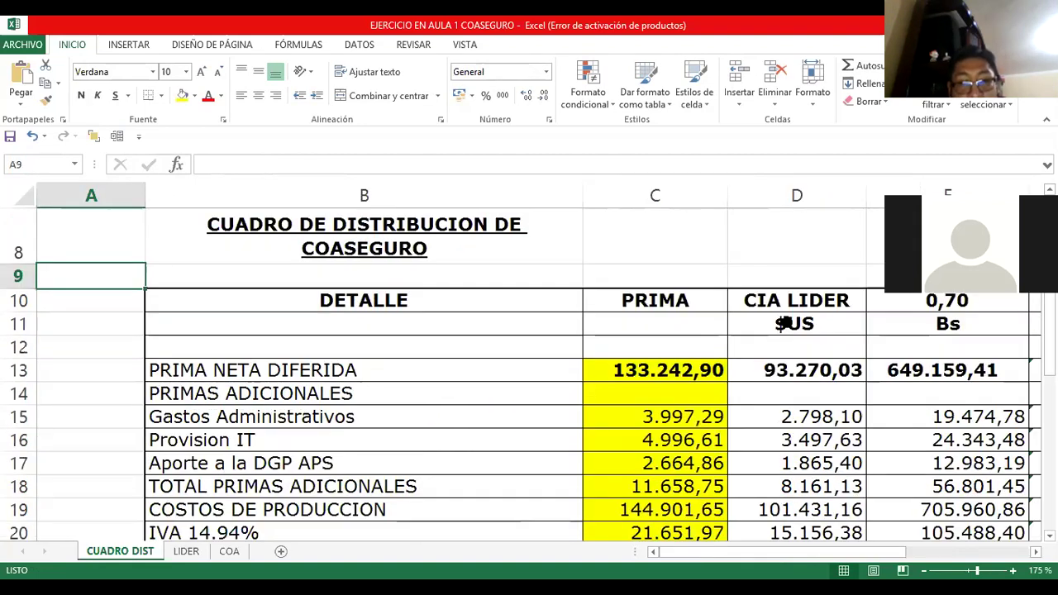
- Go down the PRIMA column to the COMISION AGENTE table and stop at its Comisión Bruta row
{"action": "key", "text": "Right"}
{"action": "key", "text": "Right"}
{"action": "key", "text": "Down"}
{"action": "key", "text": "Down"}
{"action": "key", "text": "Down"}
{"action": "key", "text": "Down"}
{"action": "key", "text": "Down"}
{"action": "key", "text": "Down"}
{"action": "key", "text": "Down"}
{"action": "key", "text": "Down"}
{"action": "key", "text": "Down"}
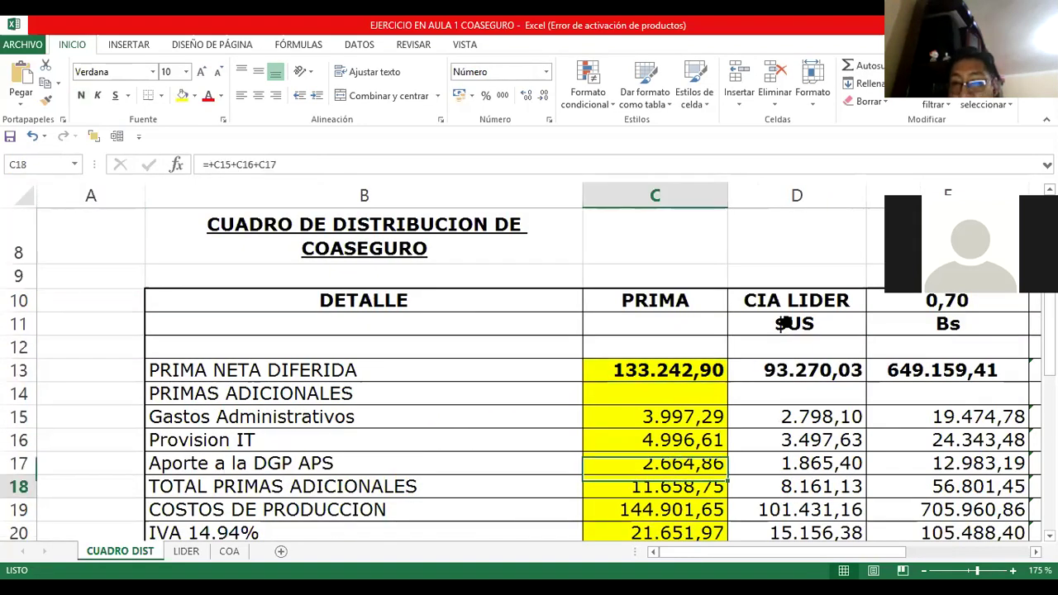
{"action": "key", "text": "Down"}
{"action": "key", "text": "Down"}
{"action": "key", "text": "Down"}
{"action": "key", "text": "Down"}
{"action": "key", "text": "Down"}
{"action": "key", "text": "Down"}
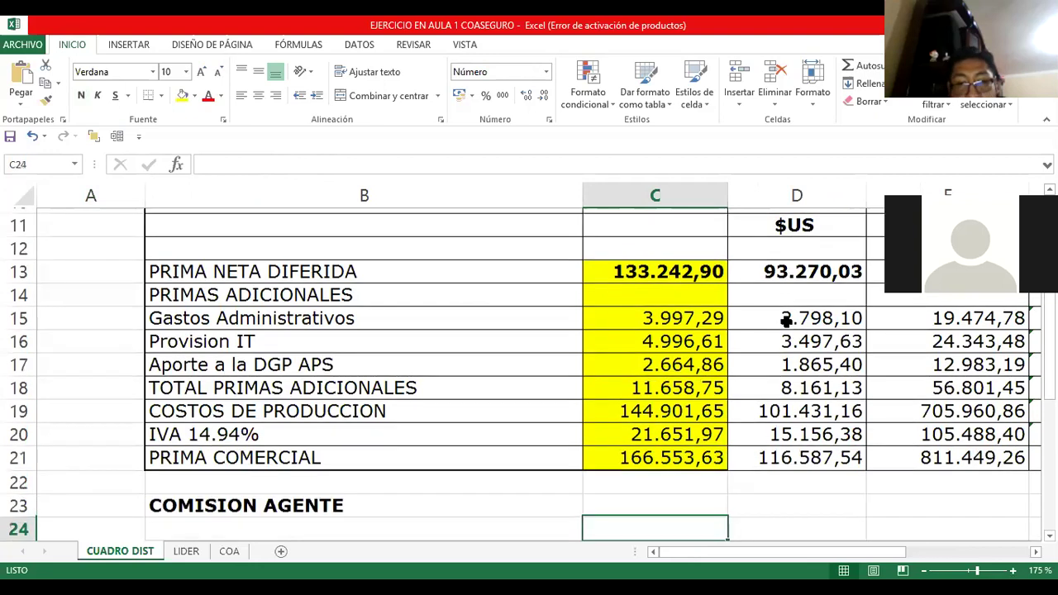
{"action": "key", "text": "Down"}
{"action": "key", "text": "Down"}
{"action": "key", "text": "Down"}
{"action": "key", "text": "Down"}
{"action": "key", "text": "Up"}
{"action": "key", "text": "Up"}
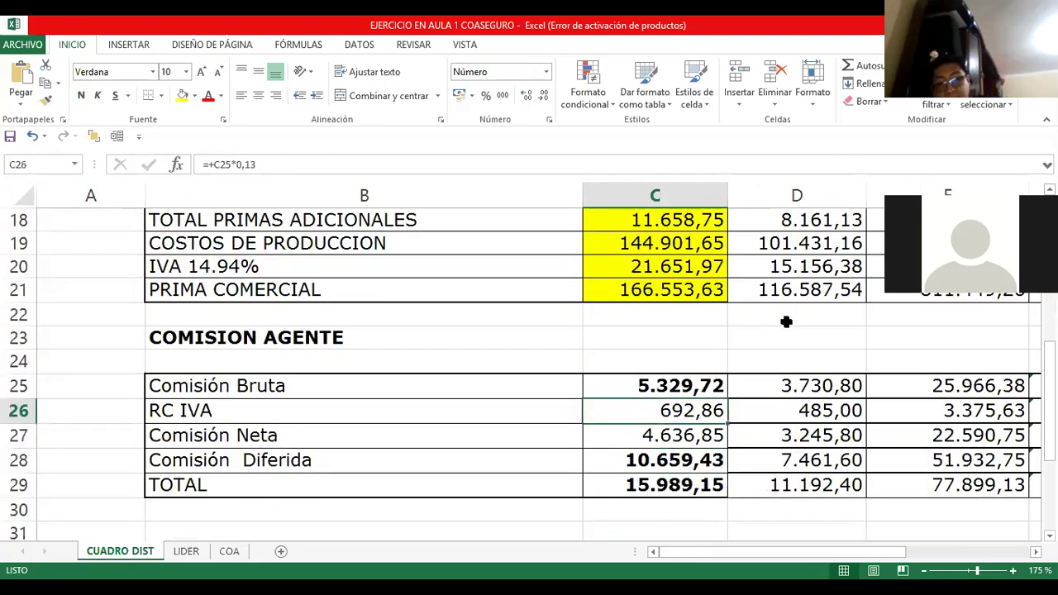
{"action": "key", "text": "Up"}
{"action": "key", "text": "Left"}
{"action": "key", "text": "Left"}
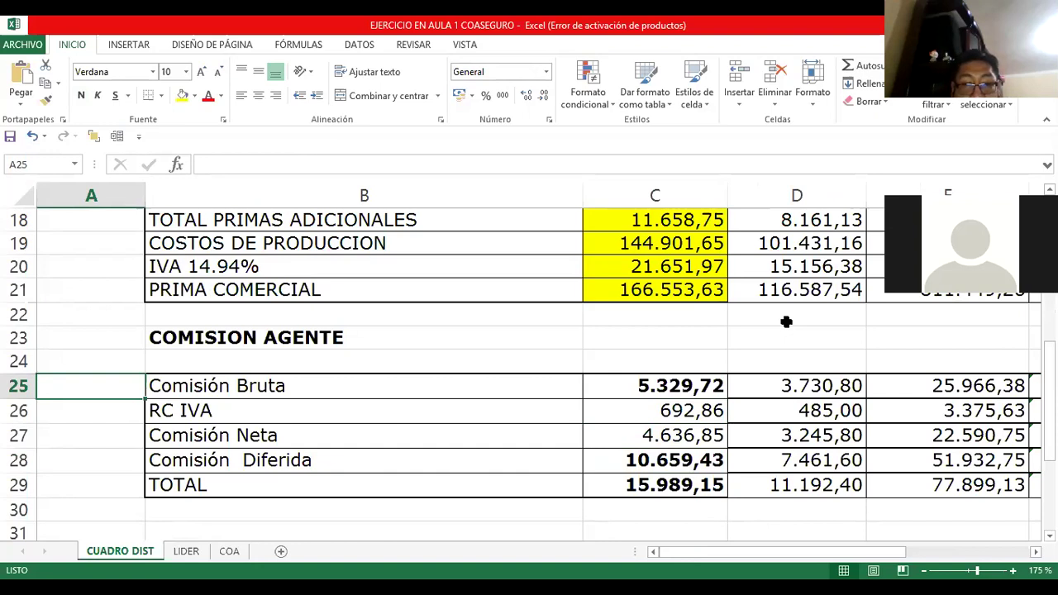
- Read the agent commission concepts in column B from Comisión Bruta down to TOTAL
{"action": "key", "text": "Right"}
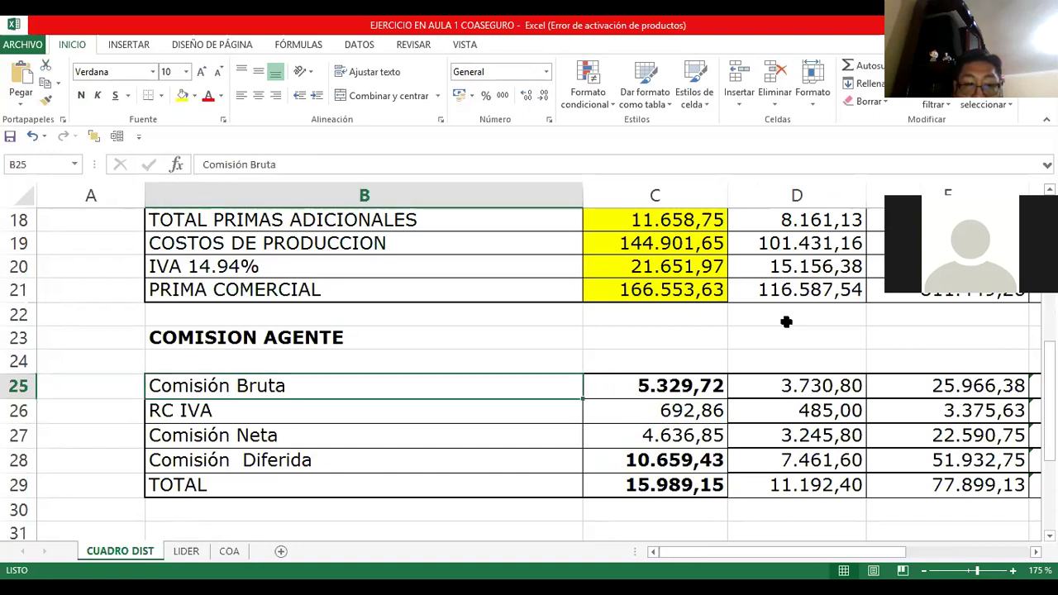
{"action": "key", "text": "Down"}
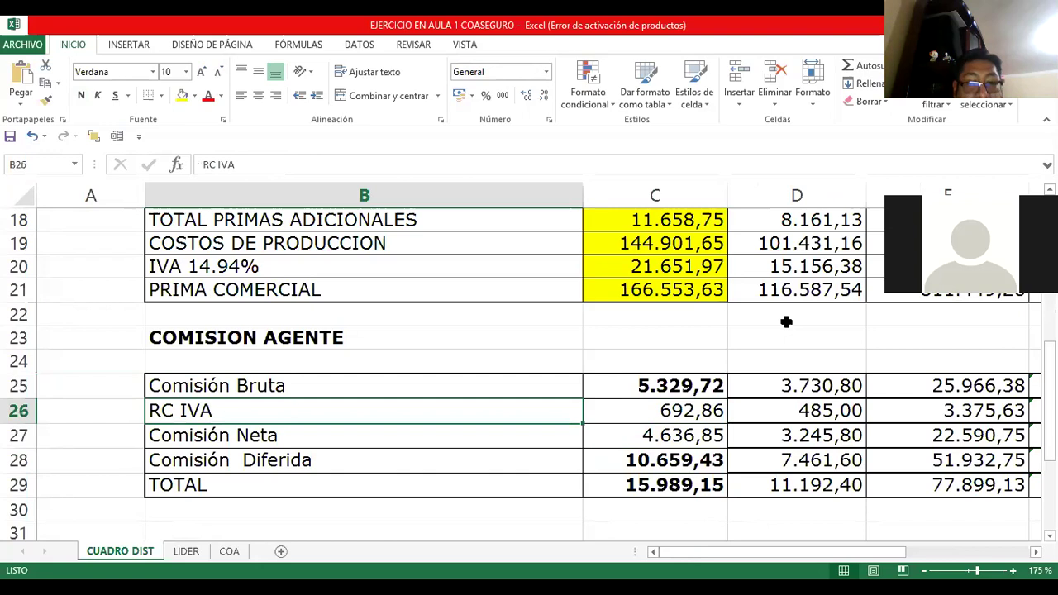
{"action": "key", "text": "Down"}
{"action": "key", "text": "Down"}
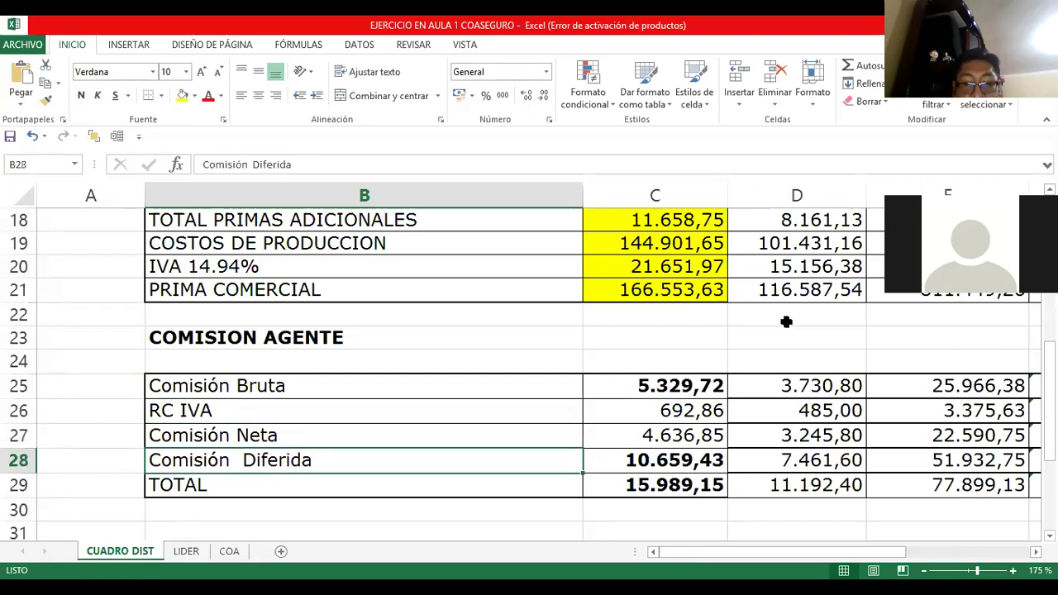
{"action": "key", "text": "Down"}
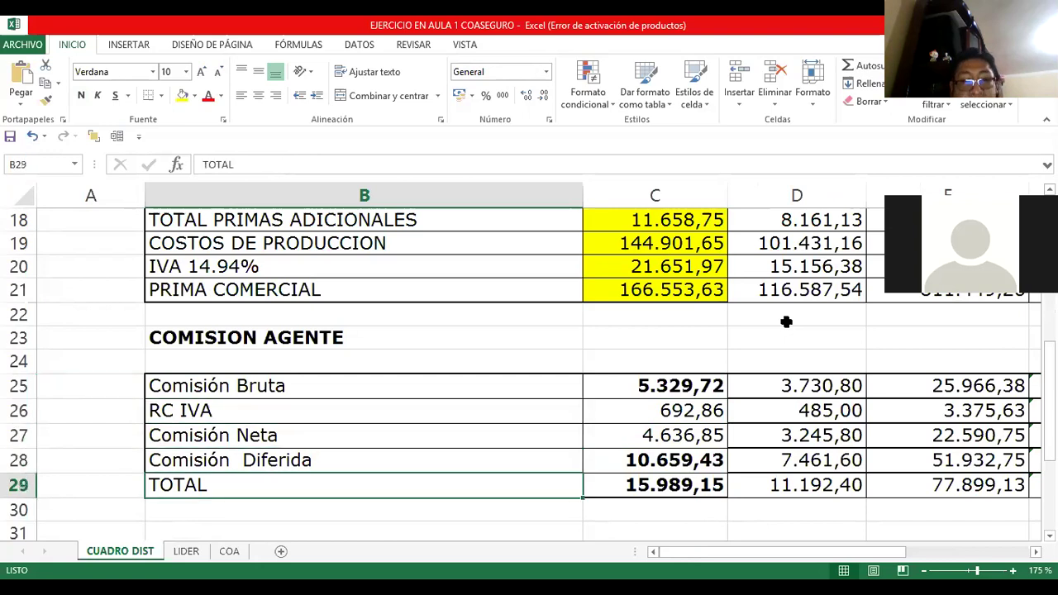
- Inspect the Comisión Bruta formula in C25 and trace it back to the deferred net premium in C13
{"action": "key", "text": "Up"}
{"action": "key", "text": "Up"}
{"action": "key", "text": "Up"}
{"action": "key", "text": "Up"}
{"action": "key", "text": "Right"}
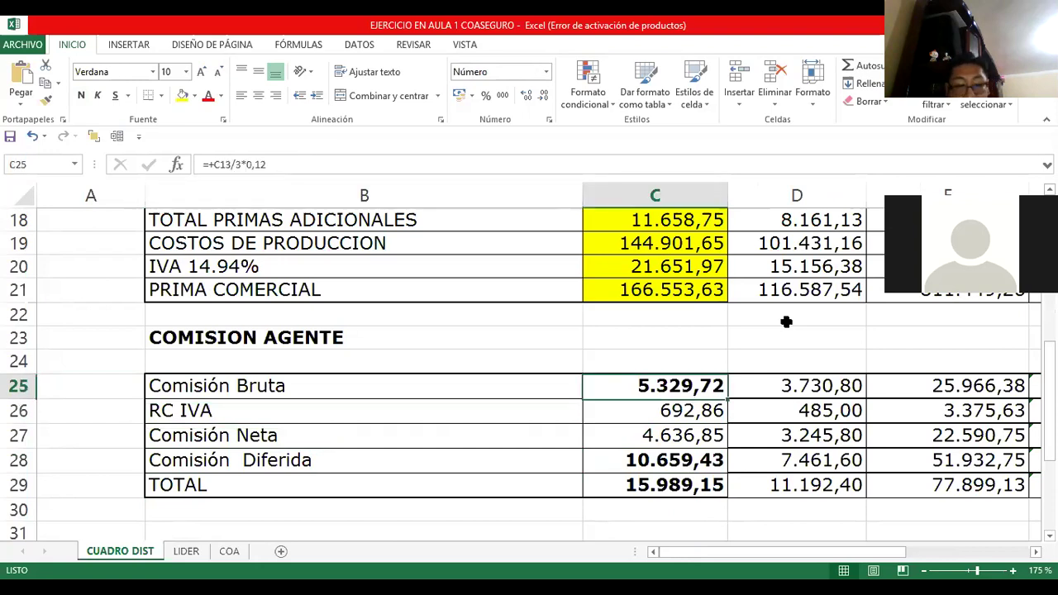
{"action": "key", "text": "F2"}
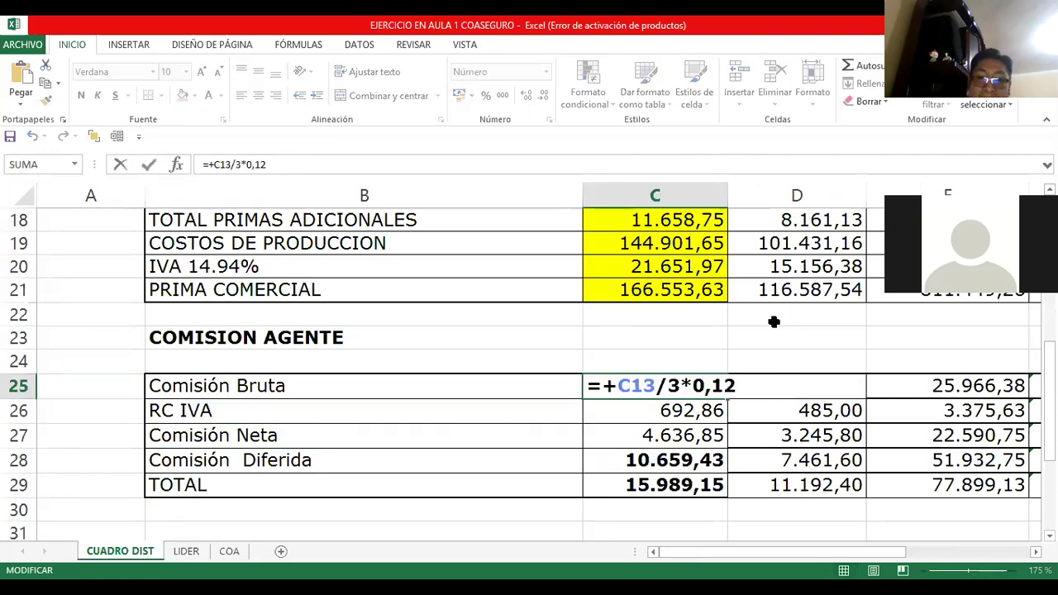
{"action": "scroll", "coordinate": [625, 355], "scroll_direction": "up", "scroll_amount": 2}
{"action": "scroll", "coordinate": [614, 354], "scroll_direction": "up", "scroll_amount": 1}
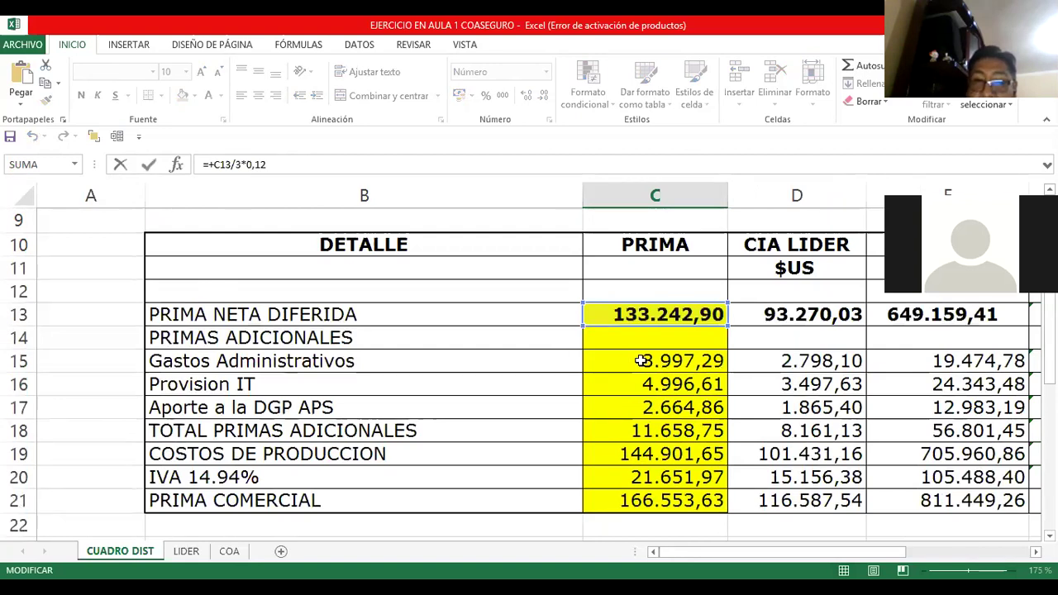
{"action": "scroll", "coordinate": [641, 361], "scroll_direction": "down", "scroll_amount": 3}
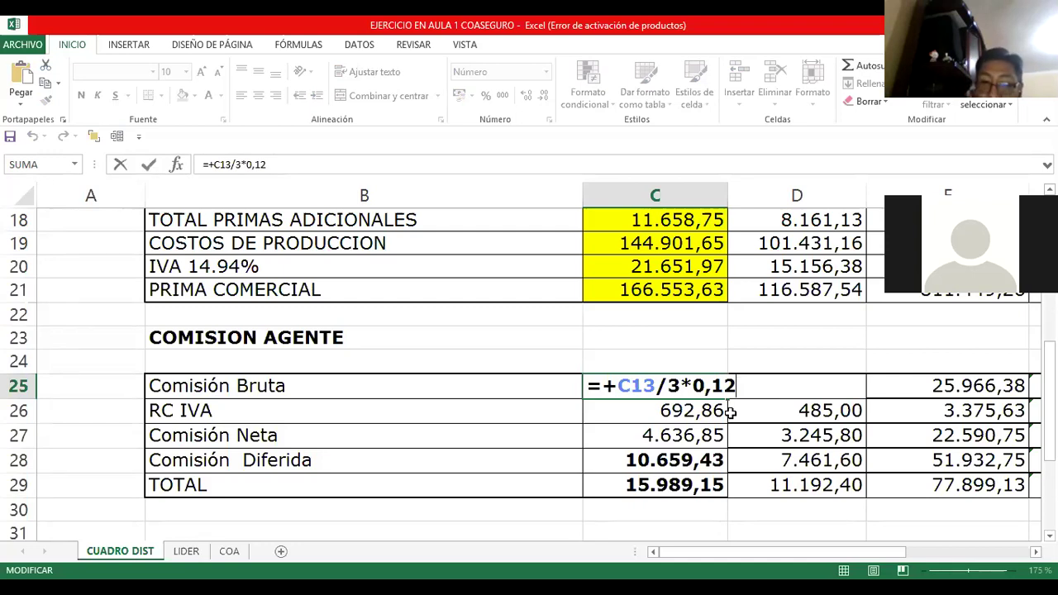
{"action": "key", "text": "Return"}
{"action": "key", "text": "Up"}
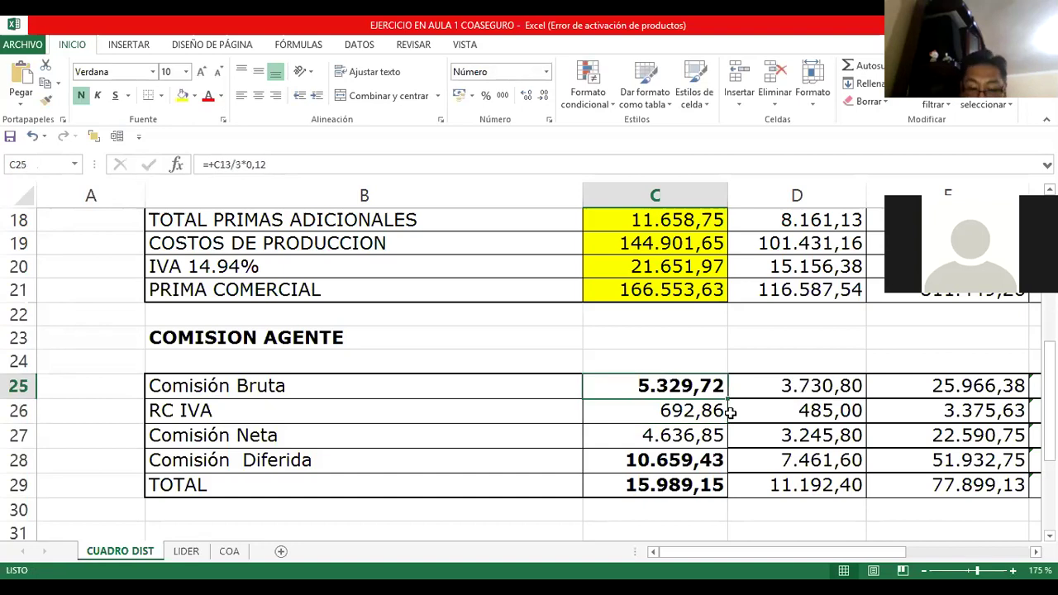
- Inspect the RC IVA formula in C26 of the agent commission table
{"action": "key", "text": "Down"}
{"action": "key", "text": "Left"}
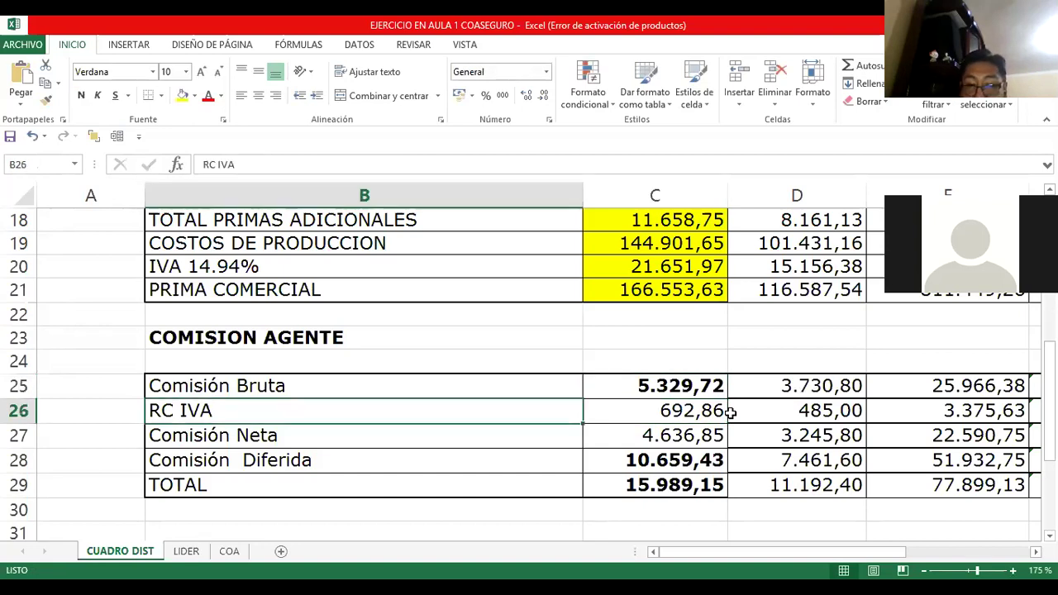
{"action": "key", "text": "Right"}
{"action": "key", "text": "F2"}
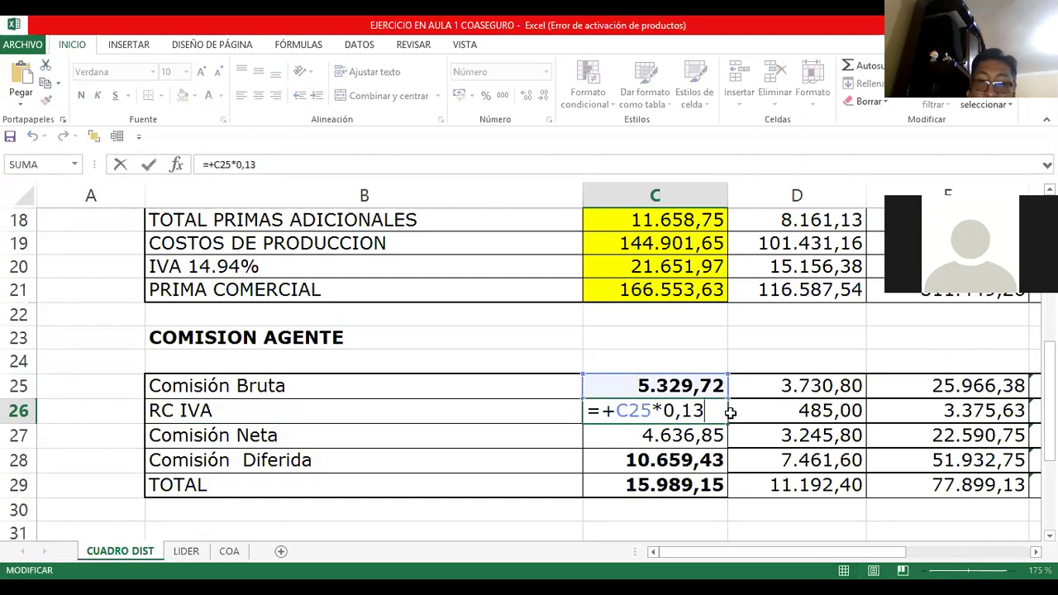
{"action": "key", "text": "Escape"}
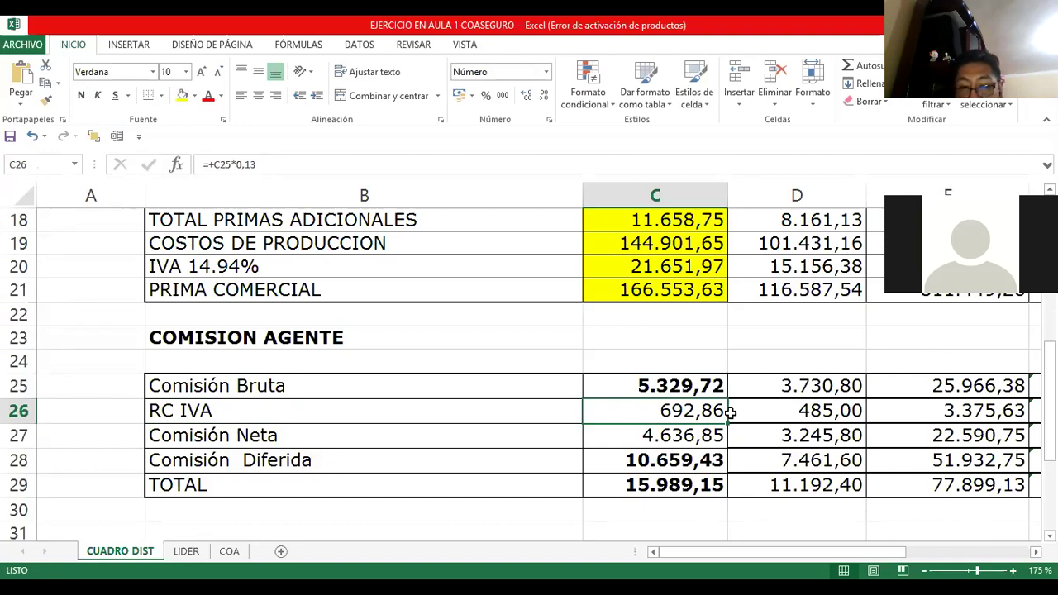
- Inspect the Comisión Neta formula in C27 and trace it back to Comisión Bruta in C25
{"action": "key", "text": "Down"}
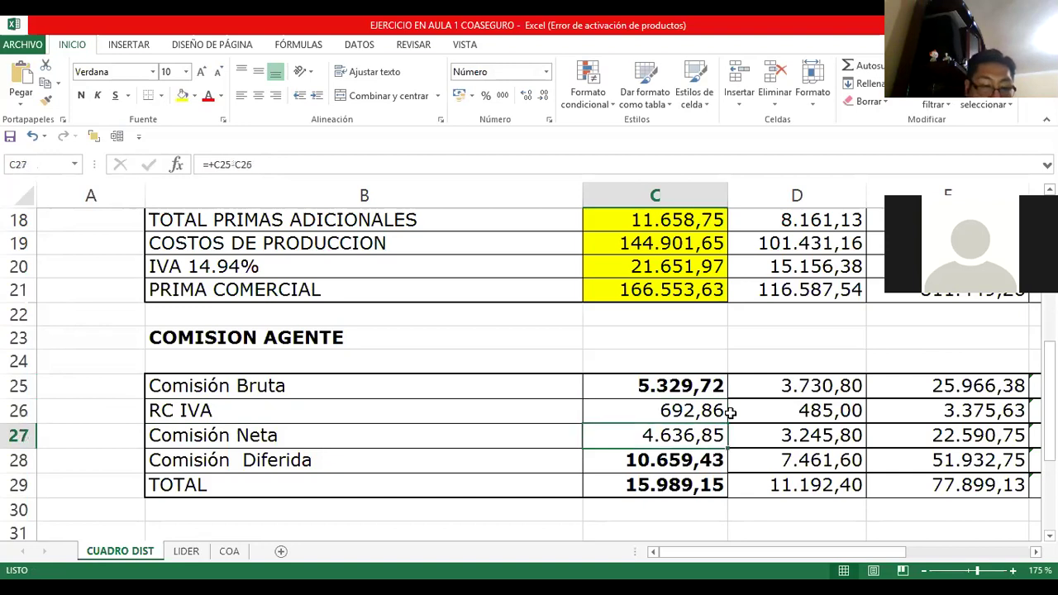
{"action": "key", "text": "F2"}
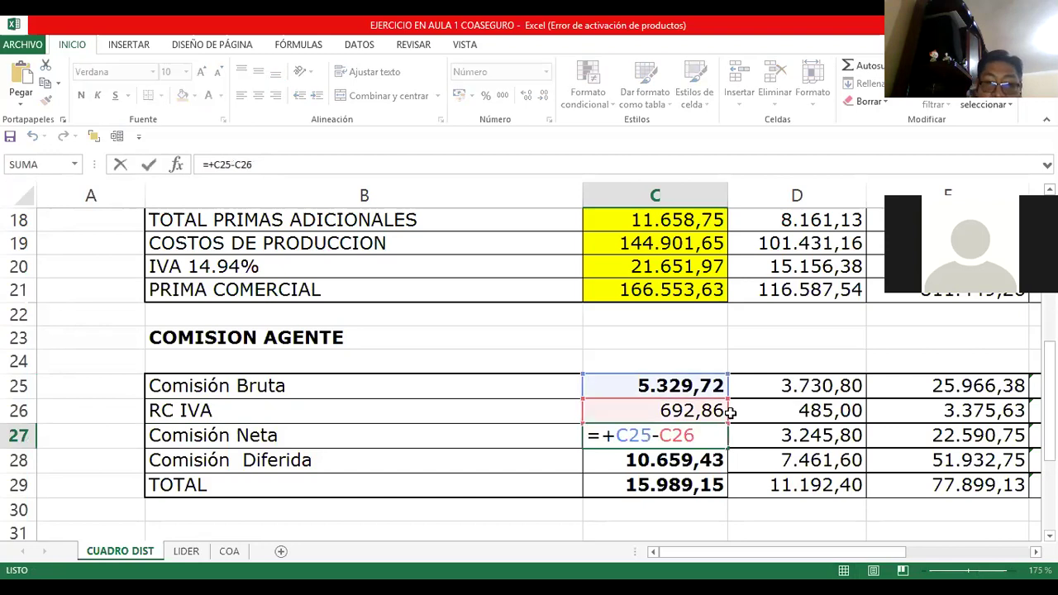
{"action": "key", "text": "Escape"}
{"action": "key", "text": "Up"}
{"action": "key", "text": "Up"}
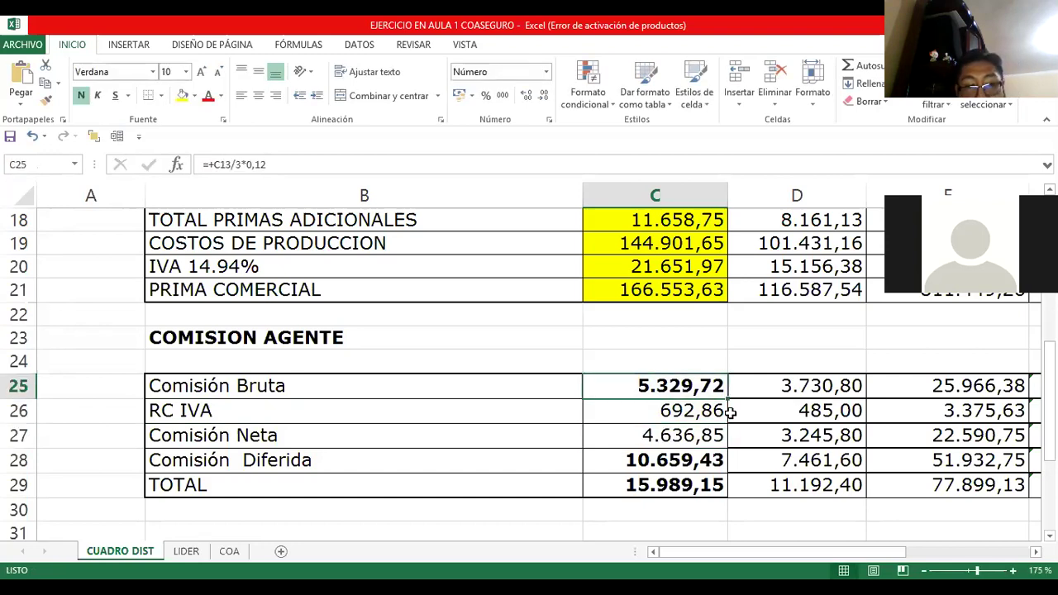
{"action": "key", "text": "Down"}
{"action": "key", "text": "Down"}
{"action": "key", "text": "Down"}
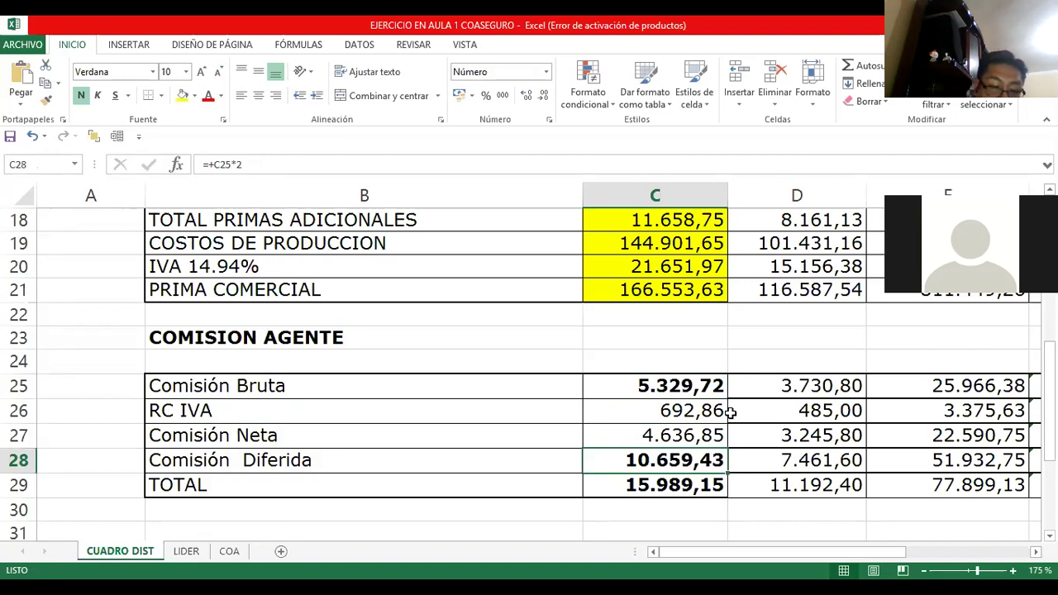
{"action": "key", "text": "Up"}
{"action": "key", "text": "F2"}
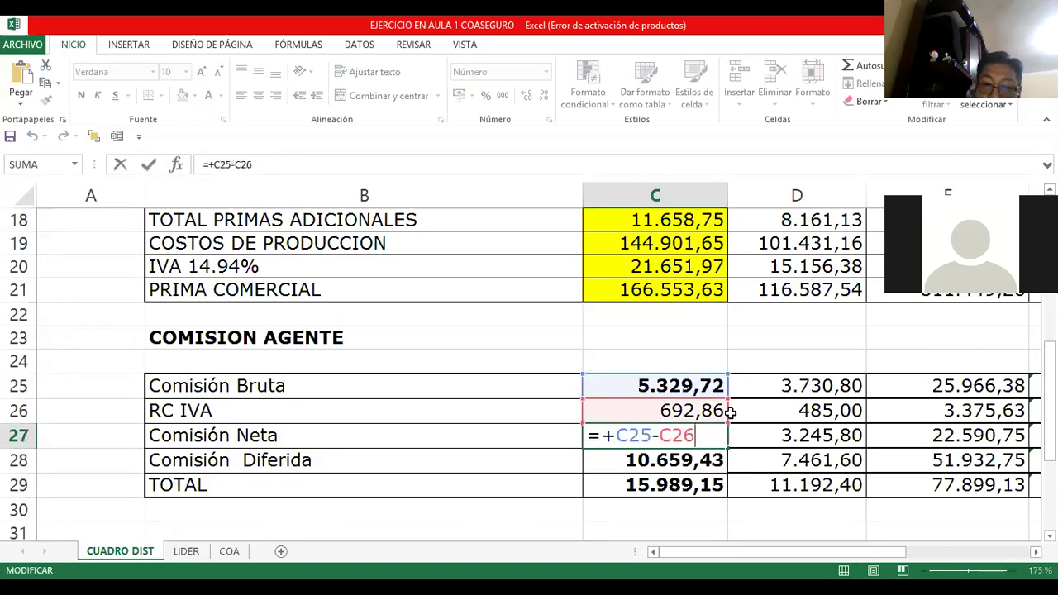
{"action": "key", "text": "Escape"}
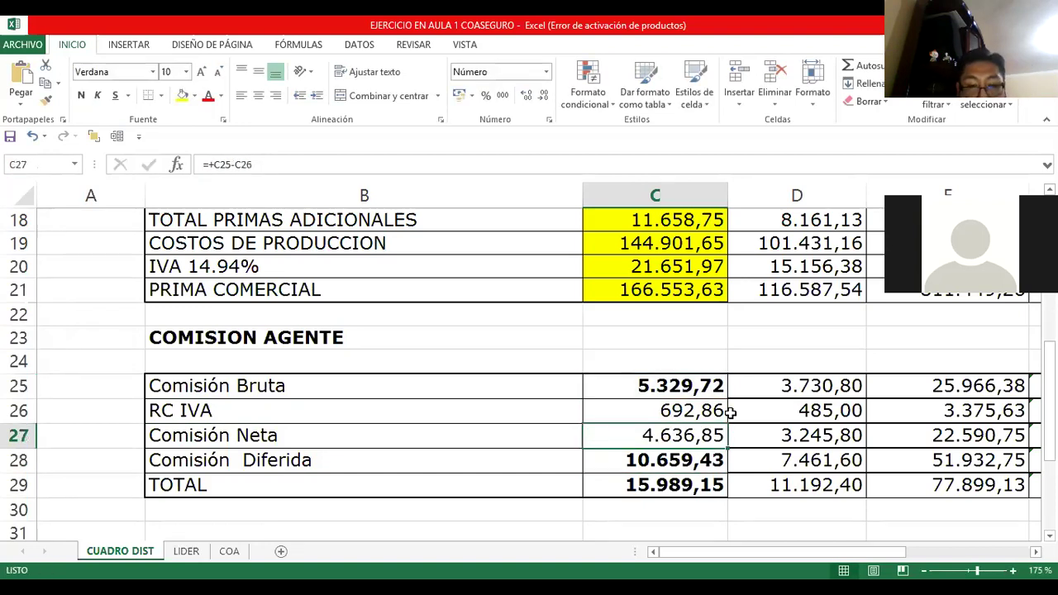
- Inspect the Comisión Diferida formula in C28 and relate it to Comisión Bruta and the deferred net premium
{"action": "key", "text": "Down"}
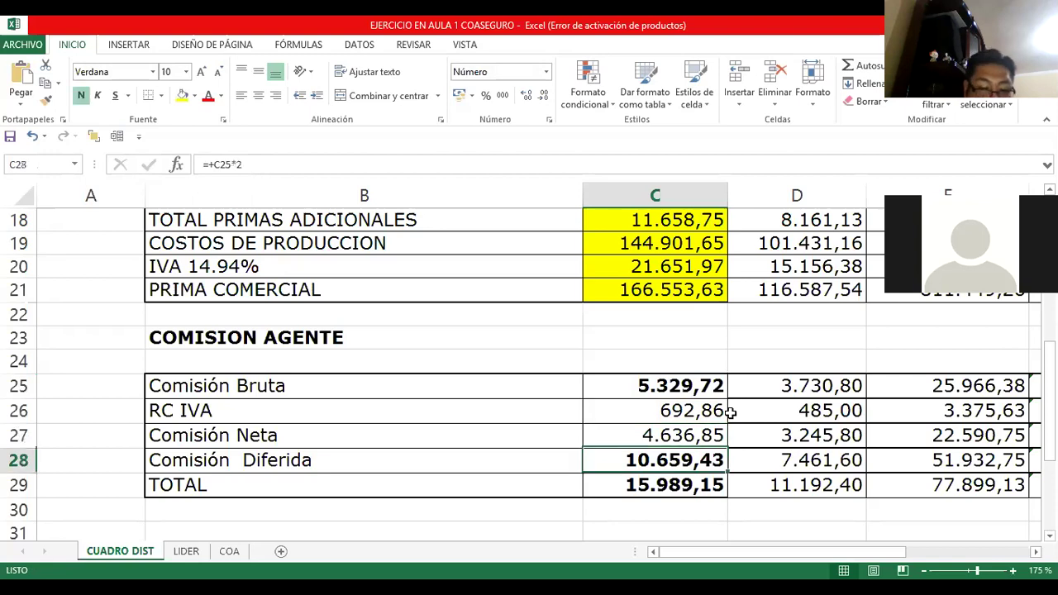
{"action": "key", "text": "F2"}
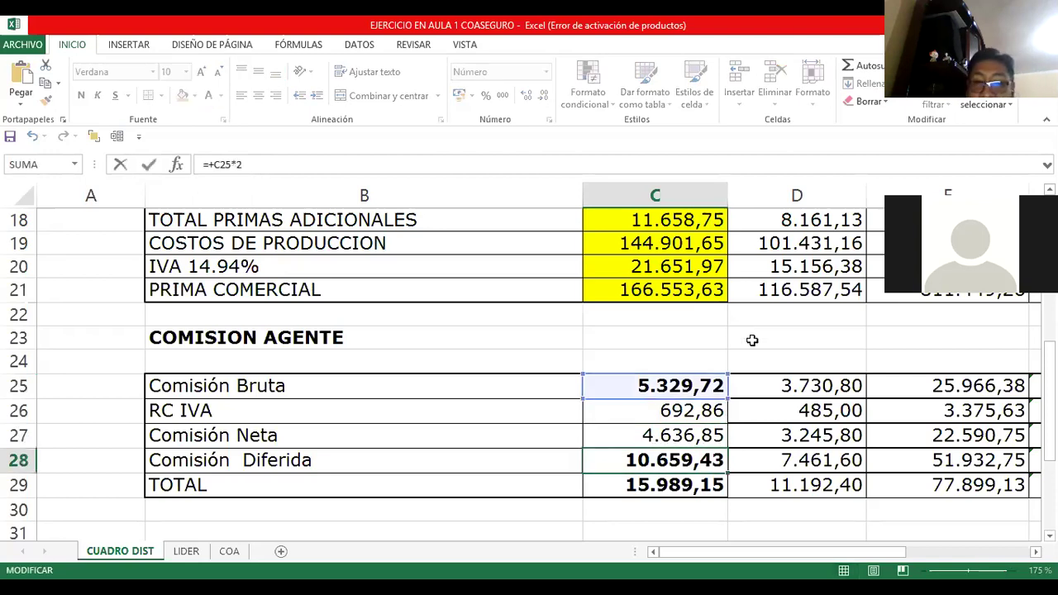
{"action": "scroll", "coordinate": [646, 328], "scroll_direction": "up", "scroll_amount": 4}
{"action": "scroll", "coordinate": [699, 332], "scroll_direction": "down", "scroll_amount": 1}
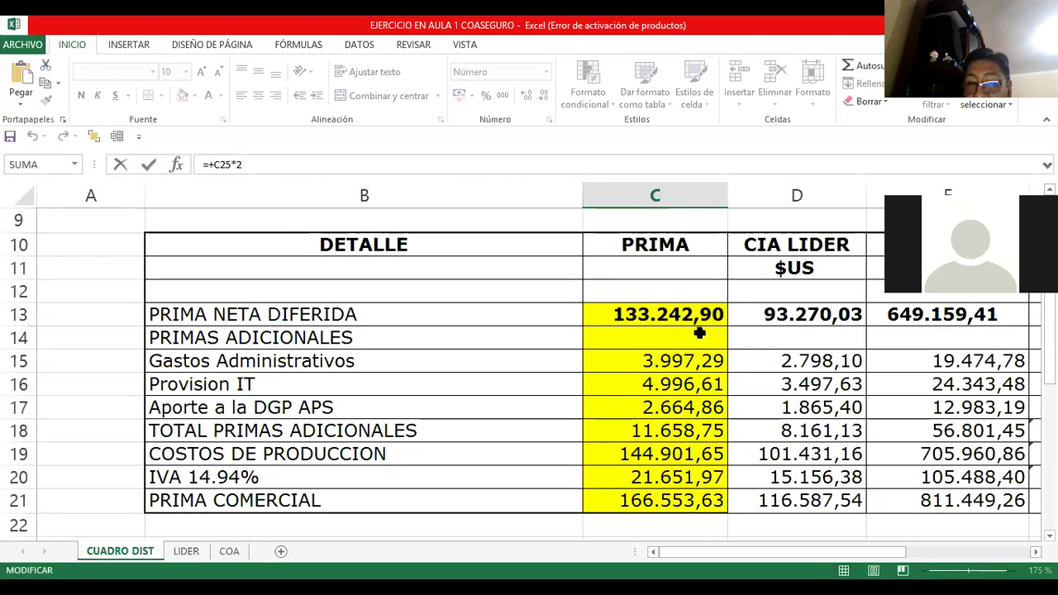
{"action": "scroll", "coordinate": [692, 274], "scroll_direction": "down", "scroll_amount": 1}
{"action": "scroll", "coordinate": [679, 257], "scroll_direction": "down", "scroll_amount": 3}
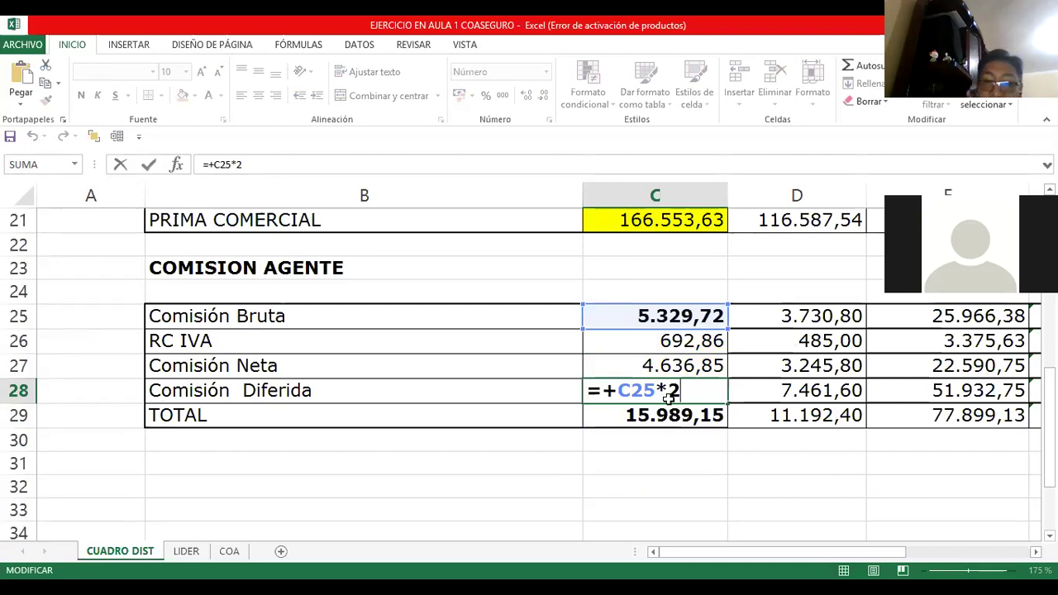
{"action": "key", "text": "ctrl+Return"}
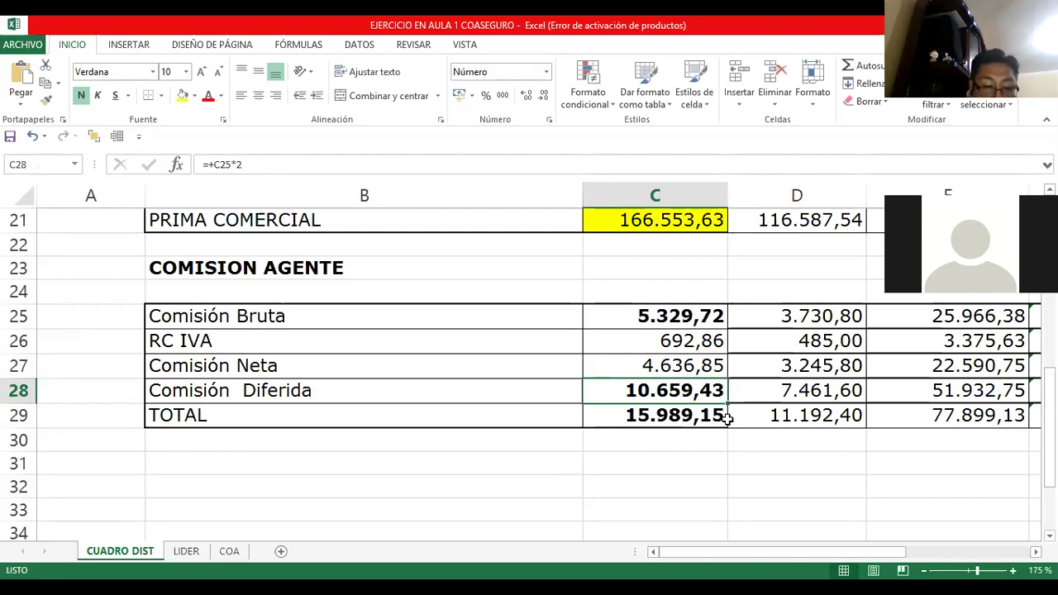
{"action": "key", "text": "F2"}
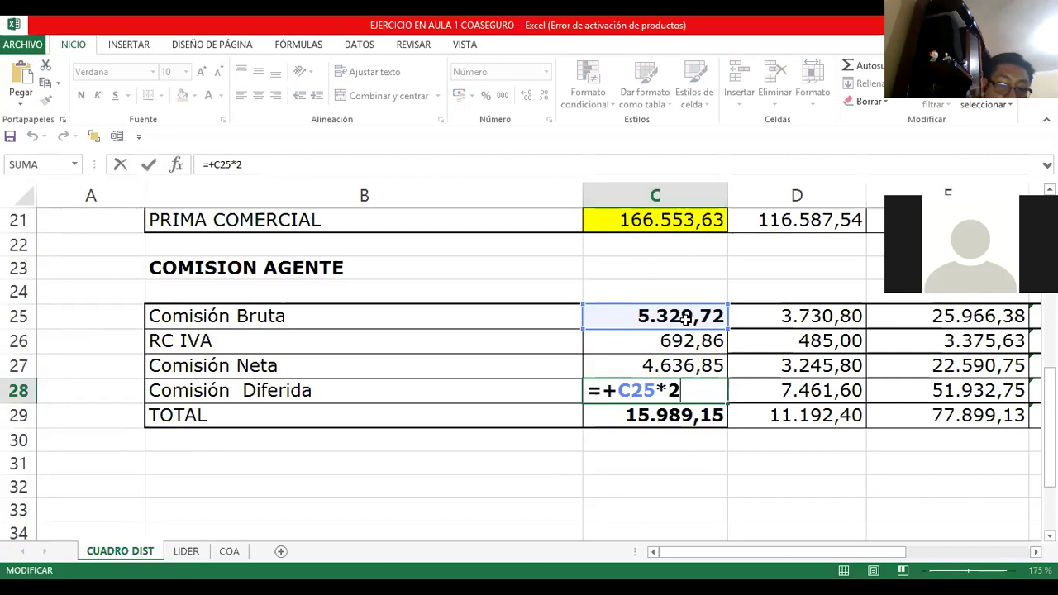
{"action": "key", "text": "ctrl+Return"}
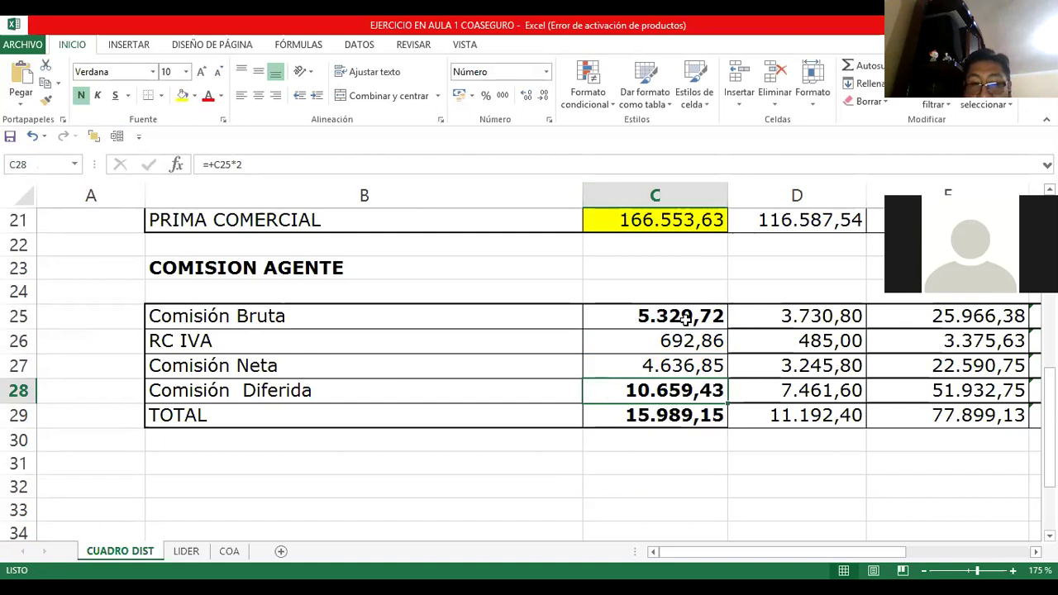
- Inspect the TOTAL formula in C29 of the agent commission table
{"action": "key", "text": "Down"}
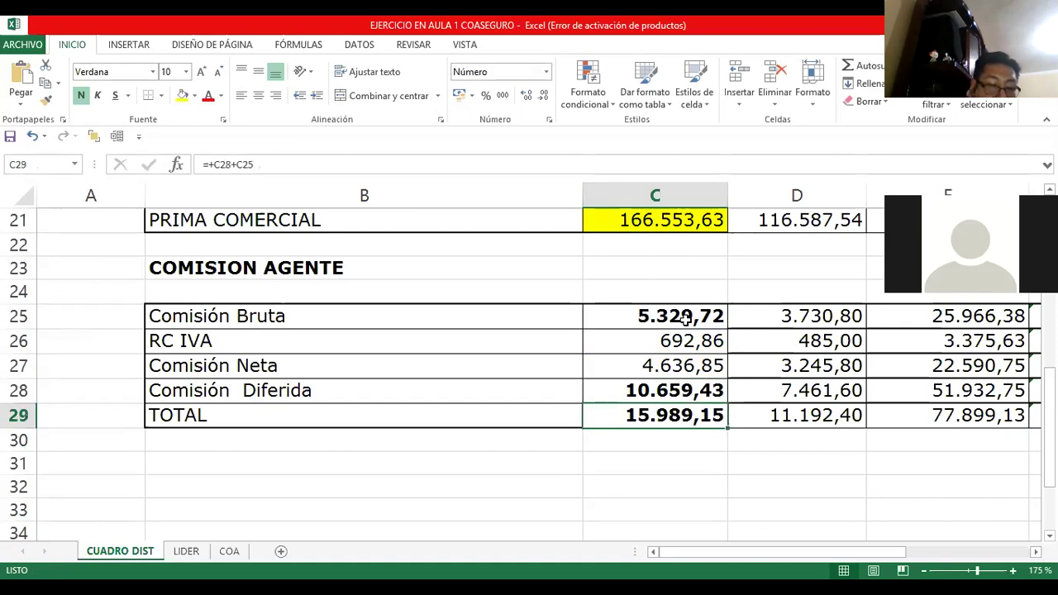
{"action": "key", "text": "F2"}
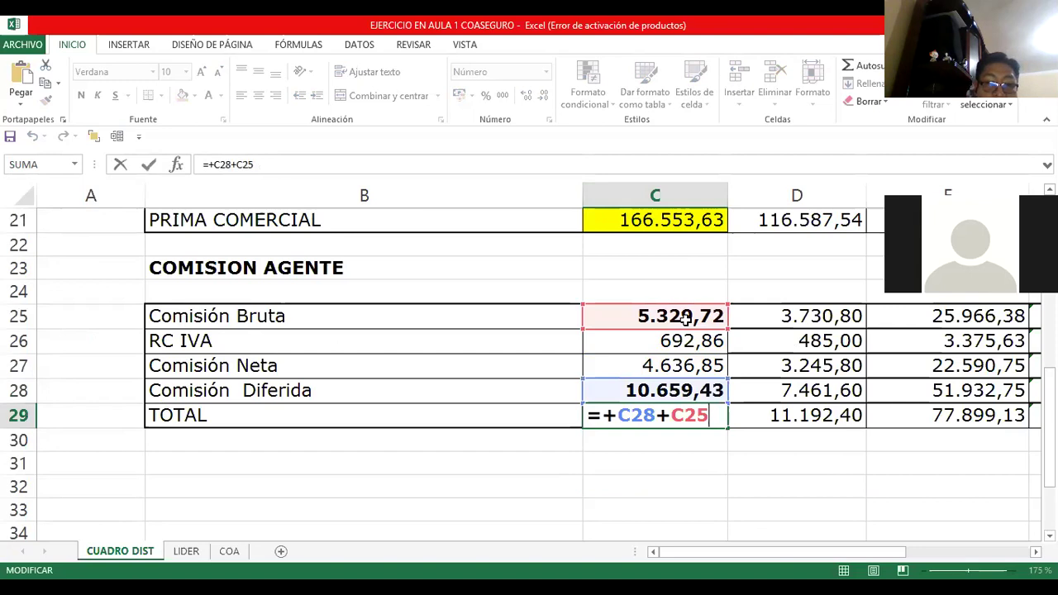
{"action": "key", "text": "ctrl+Return"}
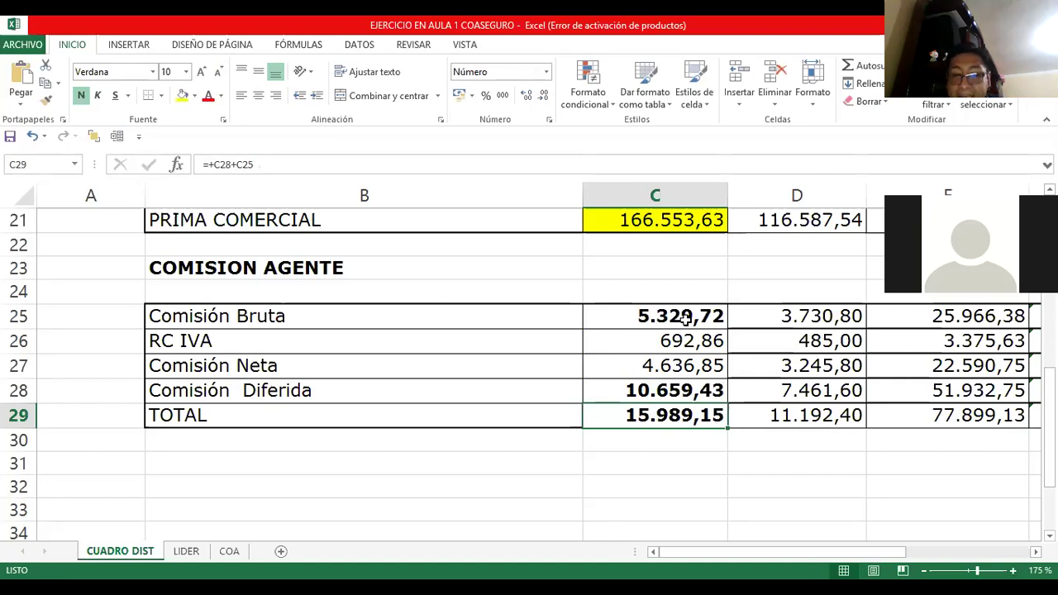
- Fill the agent commission amounts in C25:C29 with yellow
{"action": "key", "text": "Up"}
{"action": "key", "text": "Up"}
{"action": "left_click", "coordinate": [685, 320]}
{"action": "key", "text": "shift+Down"}
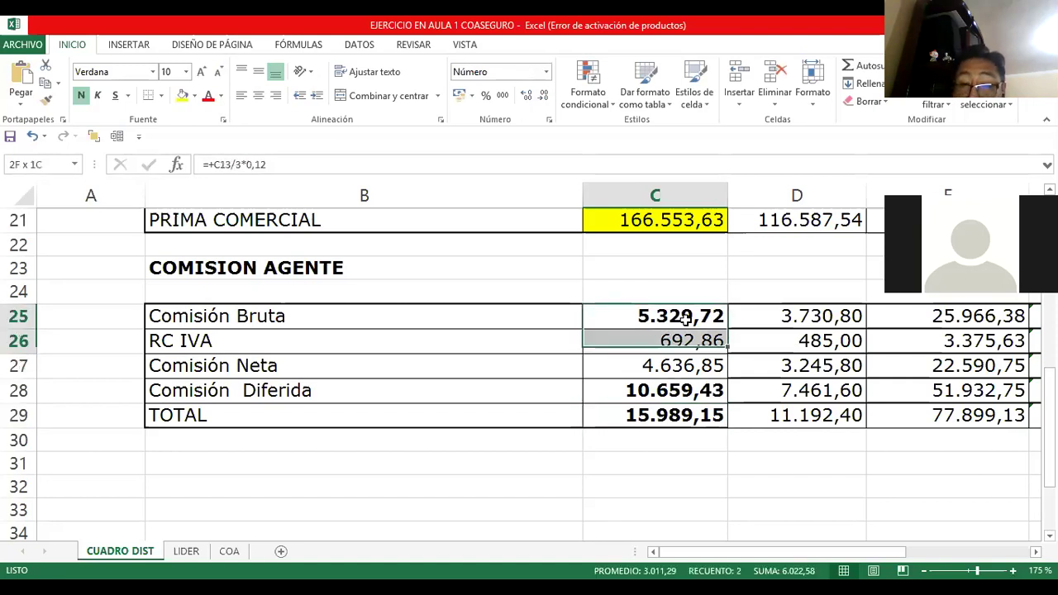
{"action": "key", "text": "shift+Down"}
{"action": "key", "text": "shift+Down"}
{"action": "key", "text": "shift+Down"}
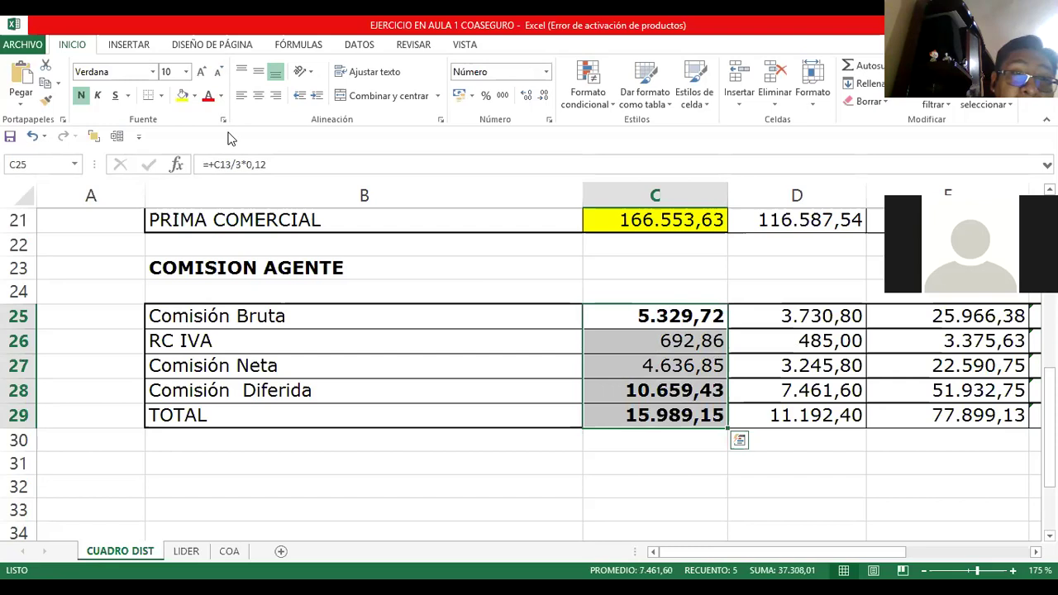
{"action": "left_click", "coordinate": [182, 97]}
- Inspect how Comisión Bruta is split between the lead company in D25 and LATINA in F25
{"action": "left_click", "coordinate": [797, 320]}
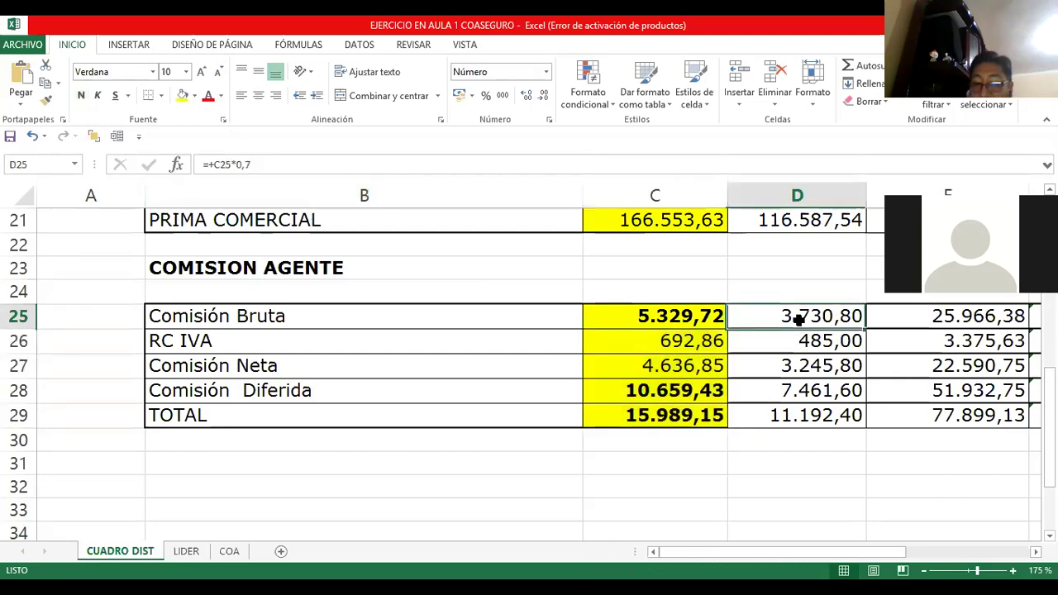
{"action": "key", "text": "Right"}
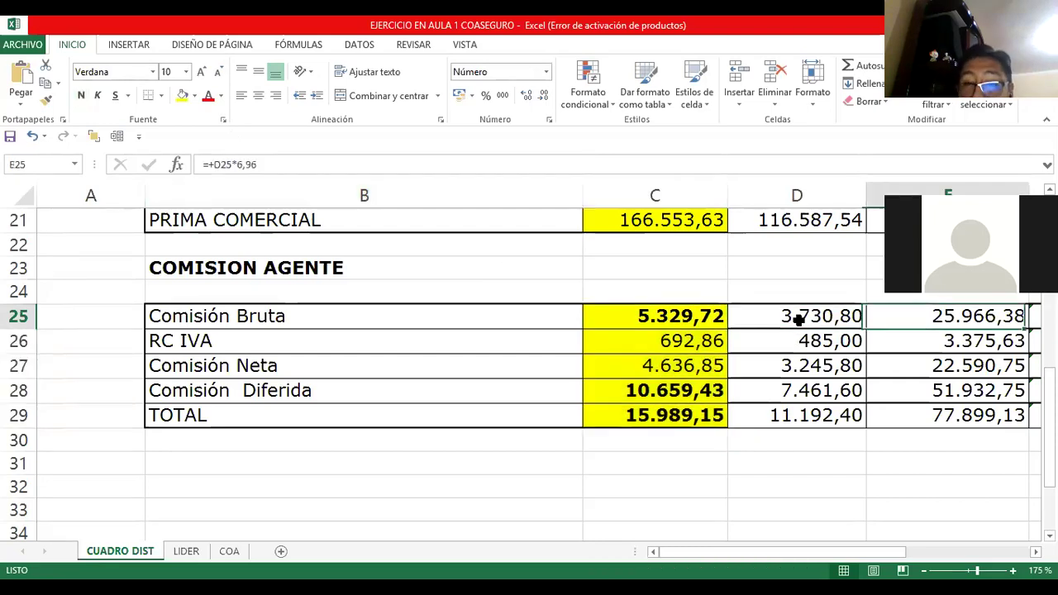
{"action": "key", "text": "Right"}
{"action": "key", "text": "Right"}
{"action": "key", "text": "Left"}
{"action": "key", "text": "Left"}
{"action": "key", "text": "Left"}
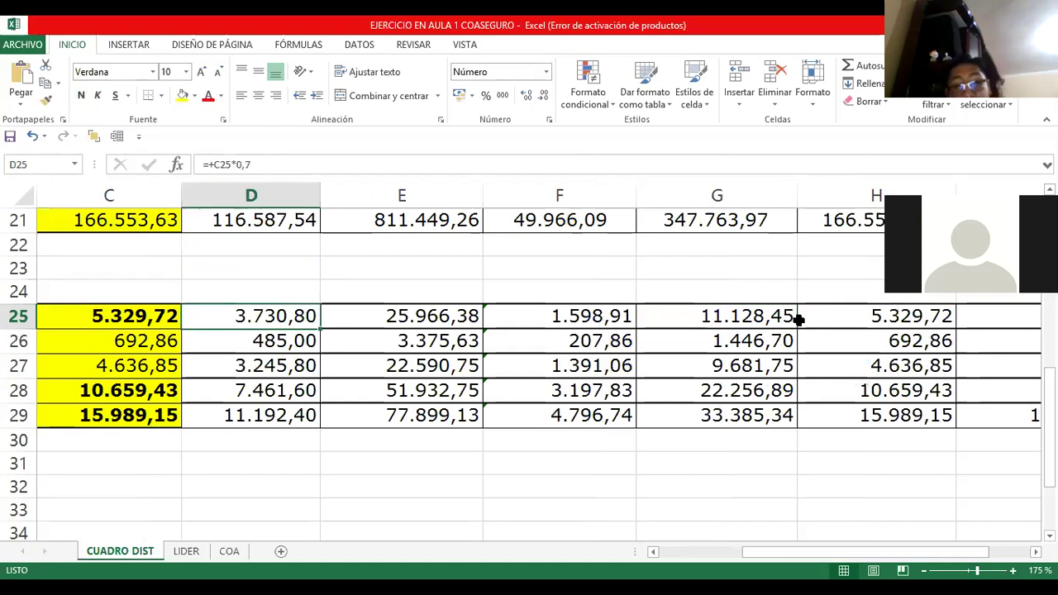
{"action": "key", "text": "F2"}
{"action": "key", "text": "Tab"}
{"action": "key", "text": "Tab"}
{"action": "key", "text": "F2"}
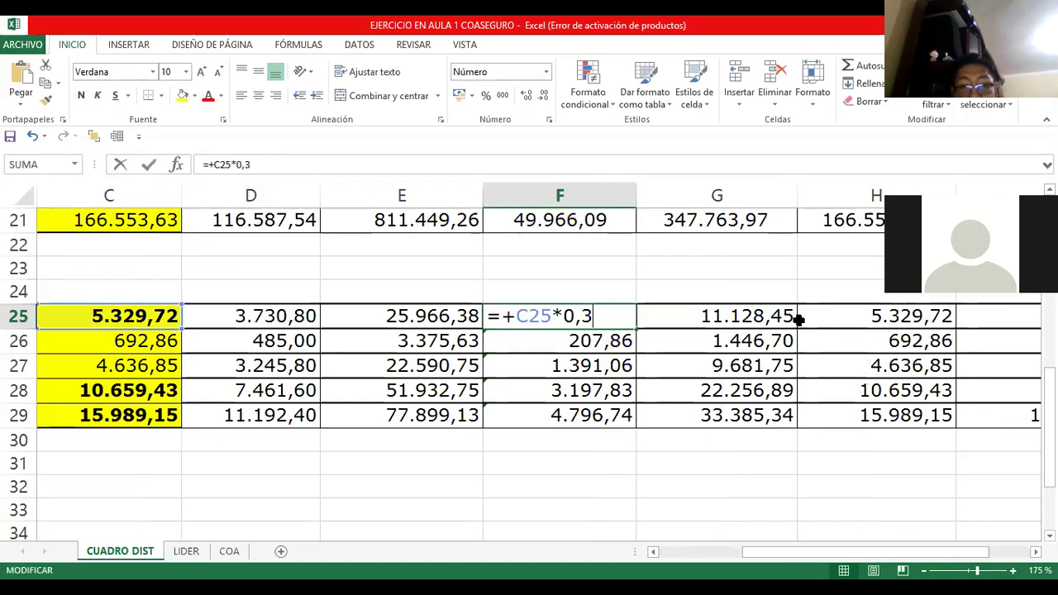
{"action": "key", "text": "Return"}
- Inspect the RC IVA split formulas in D26 and F26 that refer to C26
{"action": "key", "text": "Left"}
{"action": "key", "text": "Left"}
{"action": "key", "text": "Left"}
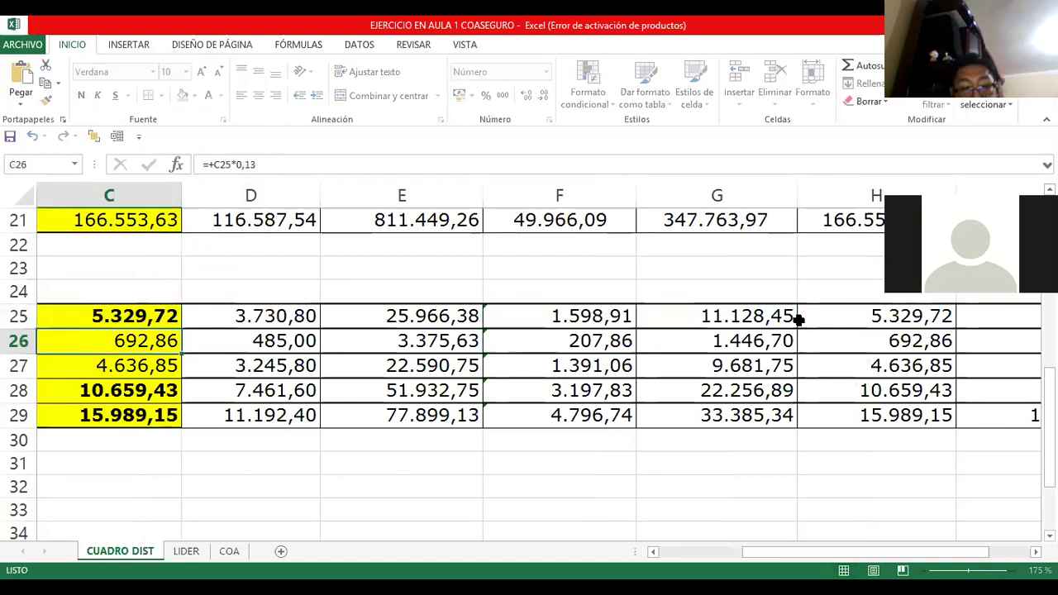
{"action": "key", "text": "Right"}
{"action": "key", "text": "F2"}
{"action": "key", "text": "Tab"}
{"action": "key", "text": "Tab"}
{"action": "key", "text": "F2"}
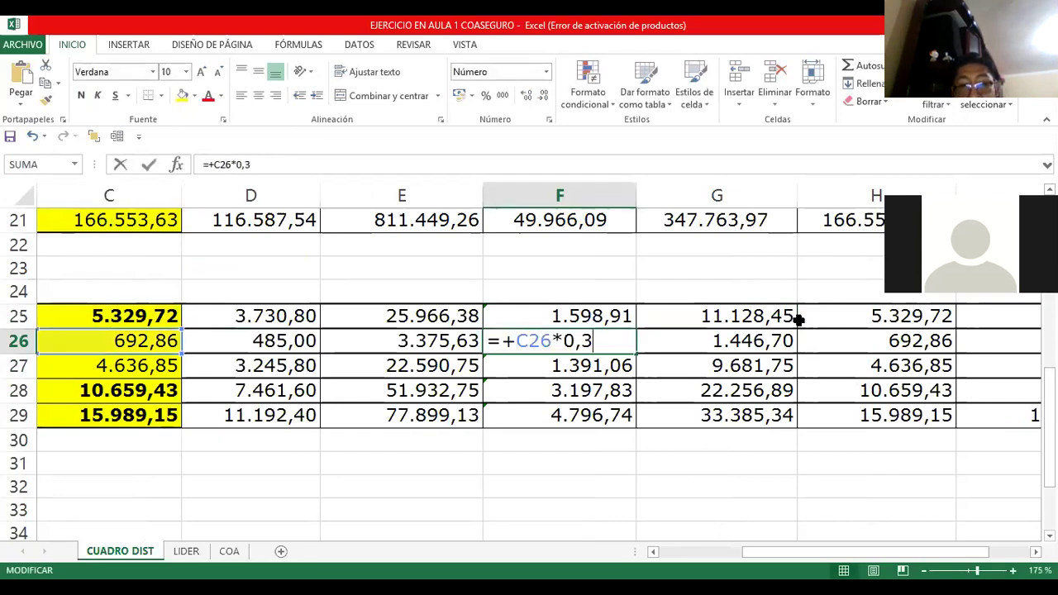
{"action": "key", "text": "Return"}
- Check the lead company's Comisión Neta formula in D27 and go back up to the Comisión Bruta conversion in E25
{"action": "key", "text": "Left"}
{"action": "key", "text": "Left"}
{"action": "key", "text": "F2"}
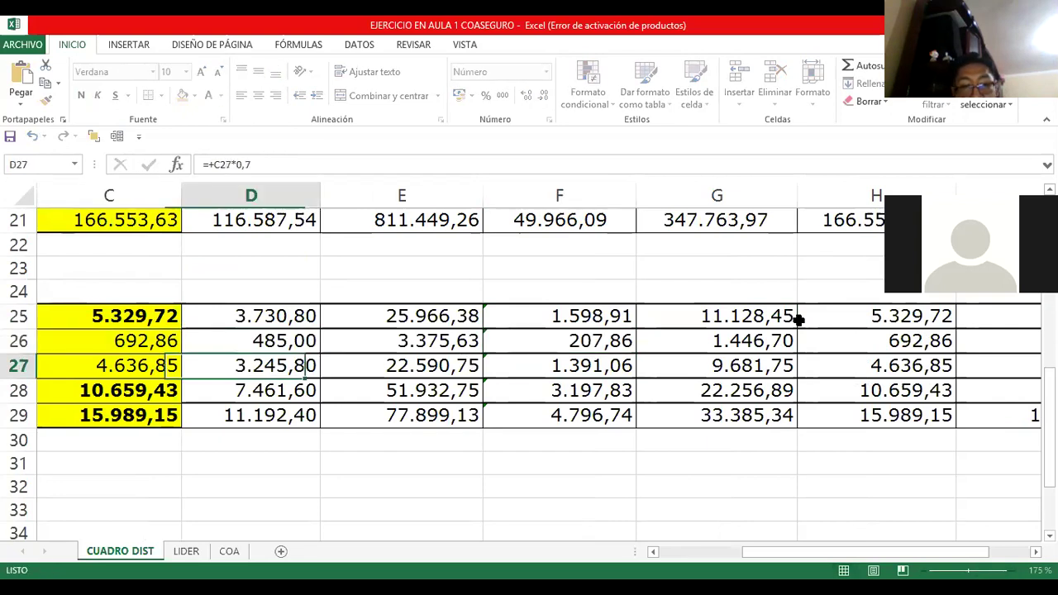
{"action": "key", "text": "Escape"}
{"action": "key", "text": "Up"}
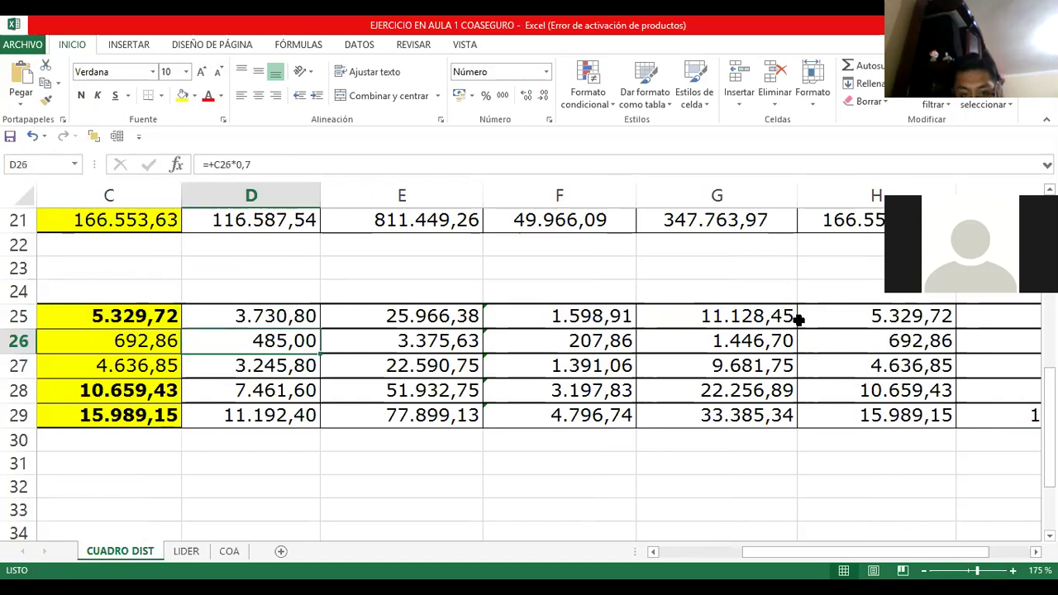
{"action": "key", "text": "Up"}
{"action": "key", "text": "Right"}
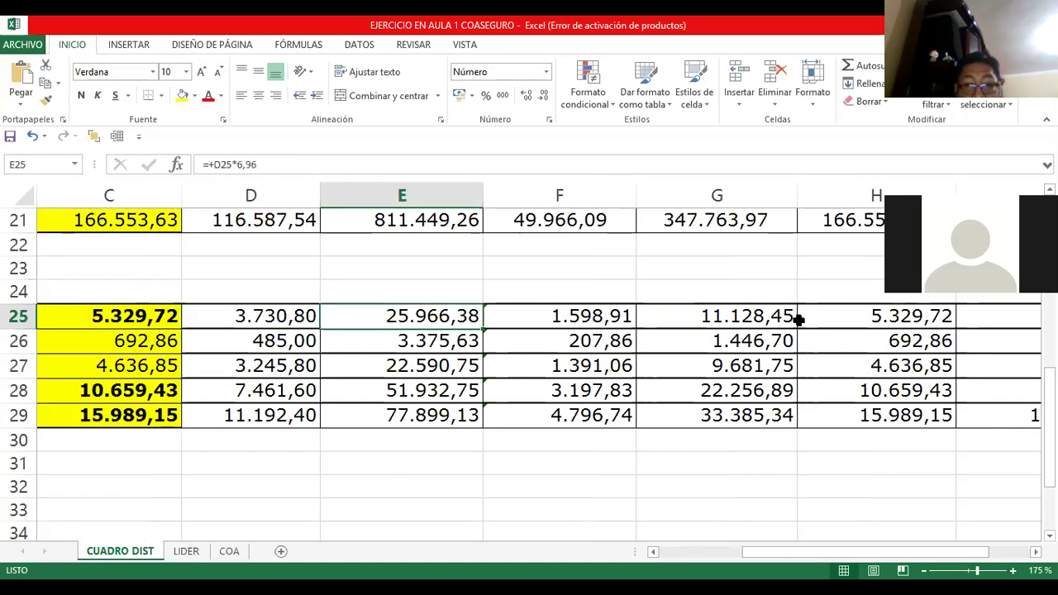
- Inspect the Comisión Bruta total formulas in H25 and I25 that add the lead company's and LATINA's shares
{"action": "key", "text": "Right"}
{"action": "key", "text": "Down"}
{"action": "key", "text": "Down"}
{"action": "key", "text": "Right"}
{"action": "key", "text": "Right"}
{"action": "key", "text": "Right"}
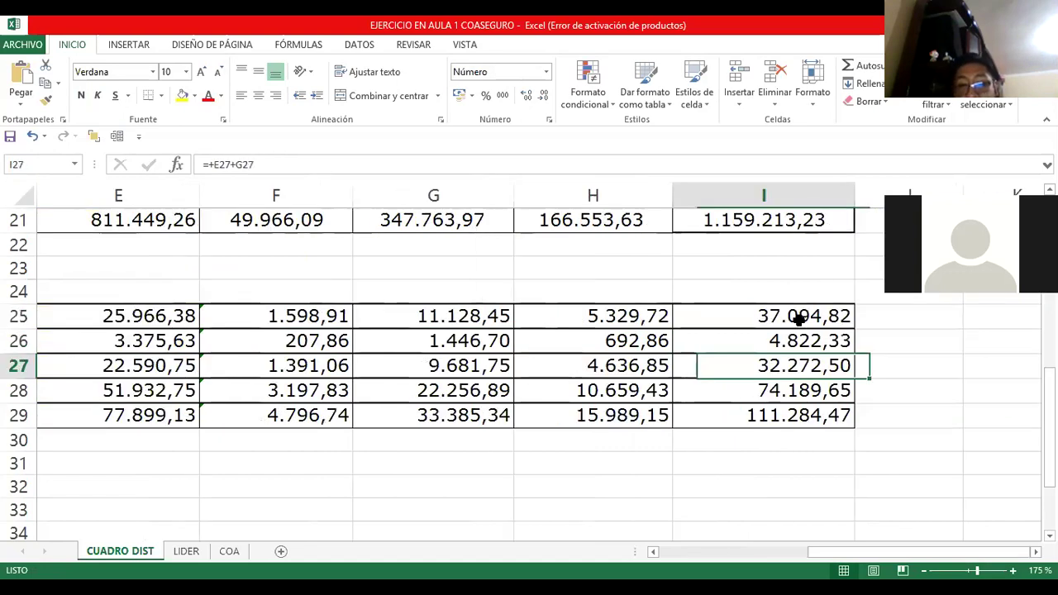
{"action": "key", "text": "Up"}
{"action": "key", "text": "Left"}
{"action": "key", "text": "Up"}
{"action": "key", "text": "F2"}
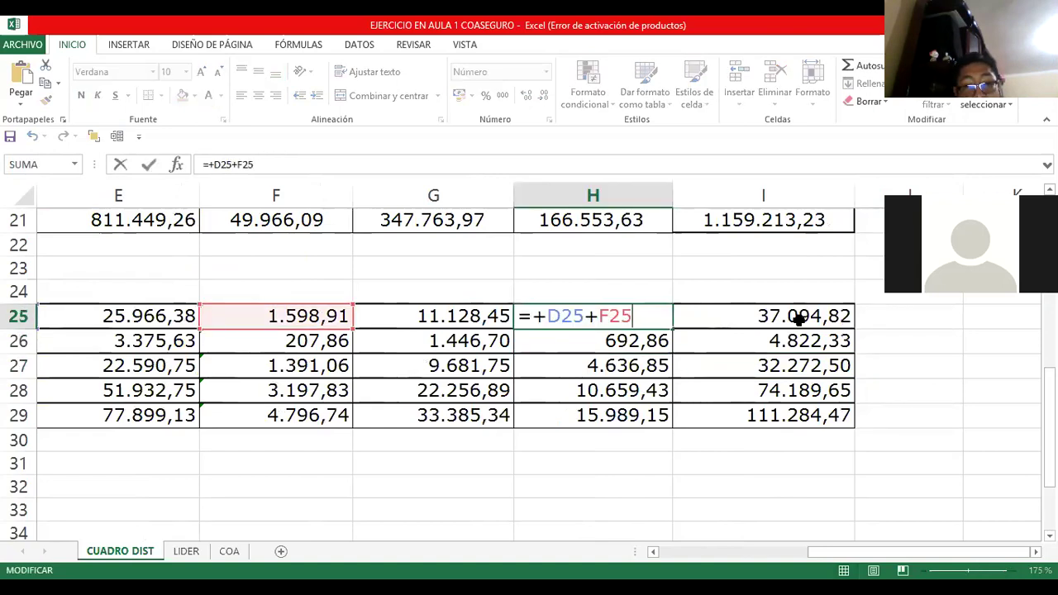
{"action": "left_click", "coordinate": [797, 319]}
{"action": "key", "text": "F2"}
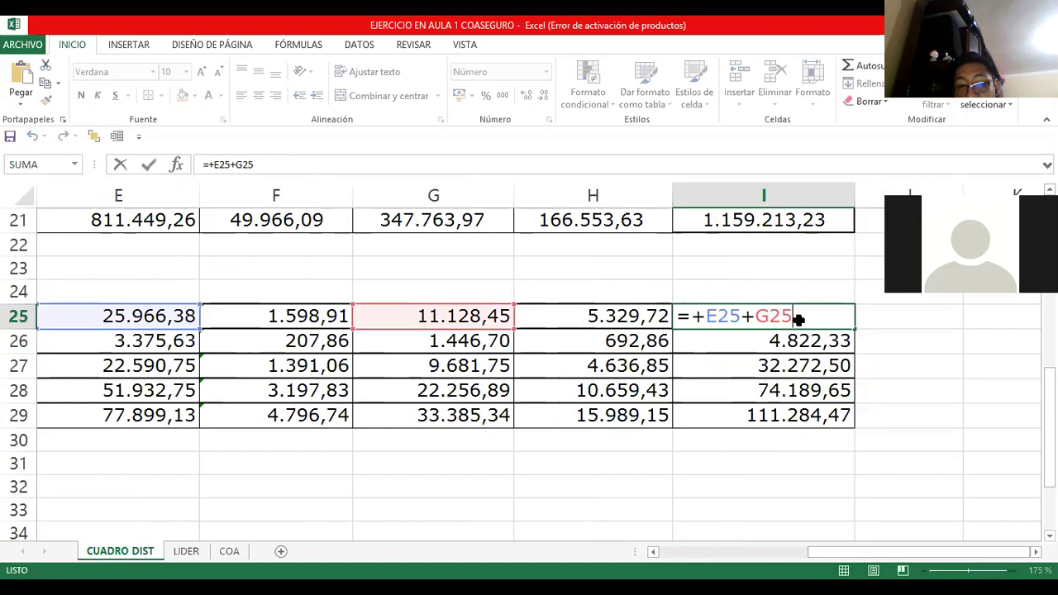
{"action": "key", "text": "Return"}
- Inspect the Comisión Neta total formula in H27 and the Comisión Diferida total formulas in H28 and I28
{"action": "key", "text": "Right"}
{"action": "key", "text": "Down"}
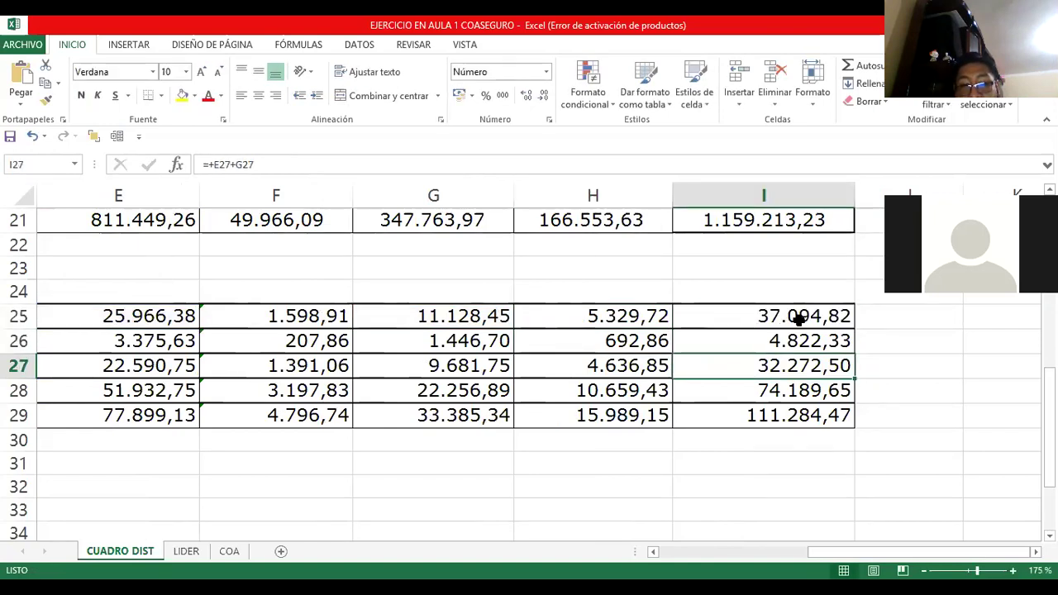
{"action": "key", "text": "Left"}
{"action": "key", "text": "F2"}
{"action": "key", "text": "Return"}
{"action": "key", "text": "F2"}
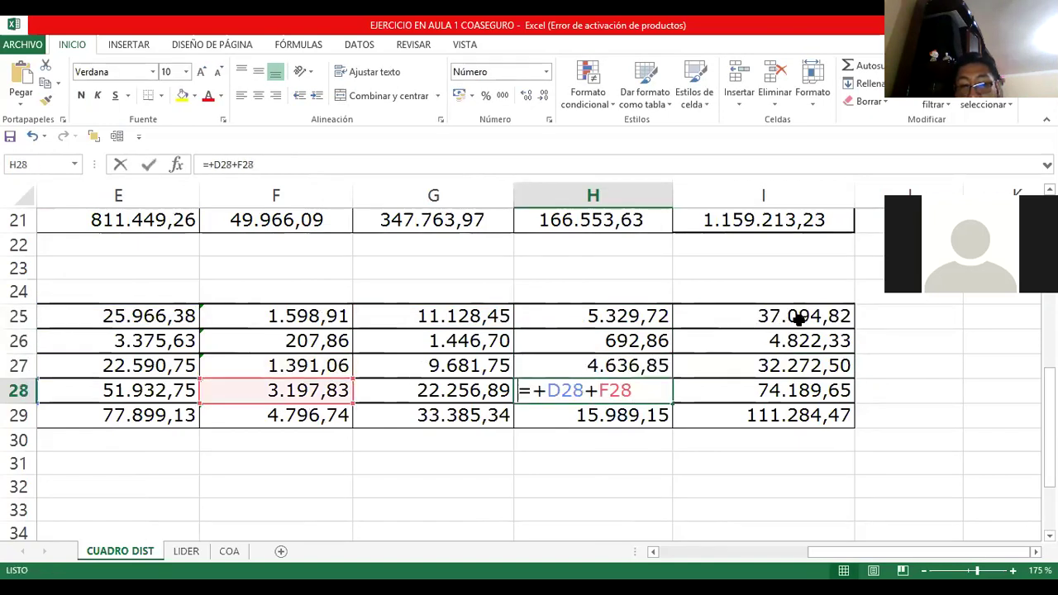
{"action": "key", "text": "Tab"}
{"action": "key", "text": "F2"}
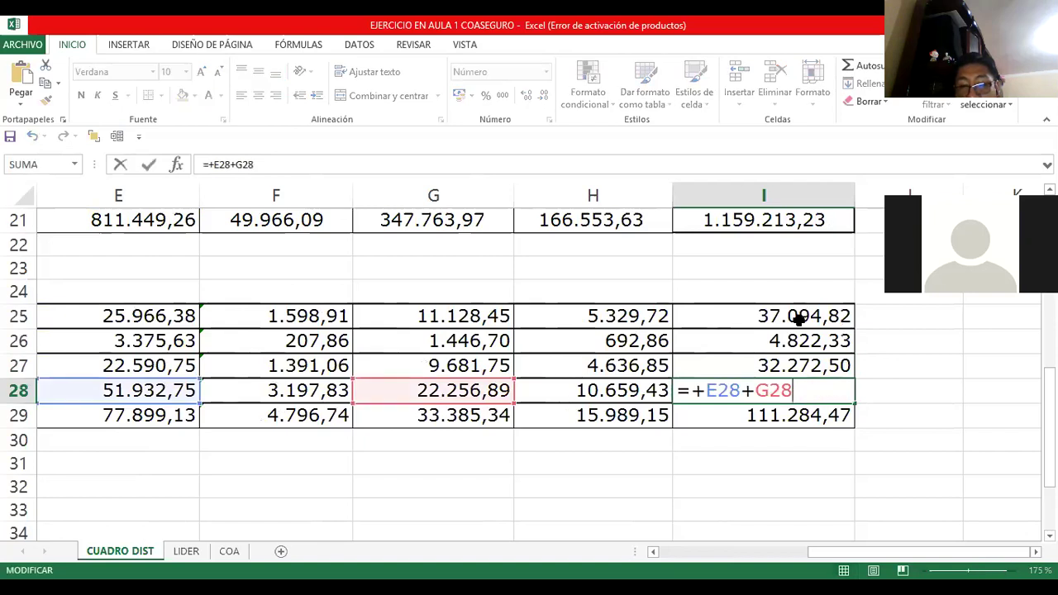
{"action": "key", "text": "Return"}
- Go back up from the agent's commission block through the premium rows to row 11 of the distribution table
{"action": "key", "text": "Left"}
{"action": "key", "text": "Left"}
{"action": "key", "text": "Left"}
{"action": "key", "text": "Up"}
{"action": "key", "text": "Up"}
{"action": "key", "text": "Up"}
{"action": "key", "text": "Up"}
{"action": "key", "text": "Up"}
{"action": "key", "text": "Up"}
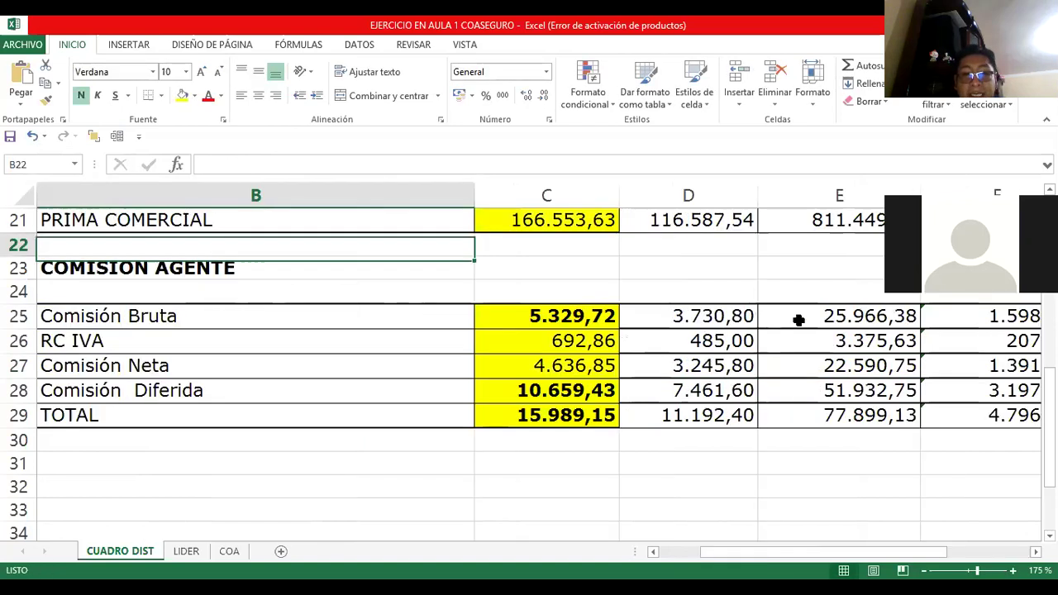
{"action": "key", "text": "Up"}
{"action": "key", "text": "Up"}
{"action": "key", "text": "Up"}
{"action": "key", "text": "Up"}
{"action": "key", "text": "Up"}
{"action": "key", "text": "Up"}
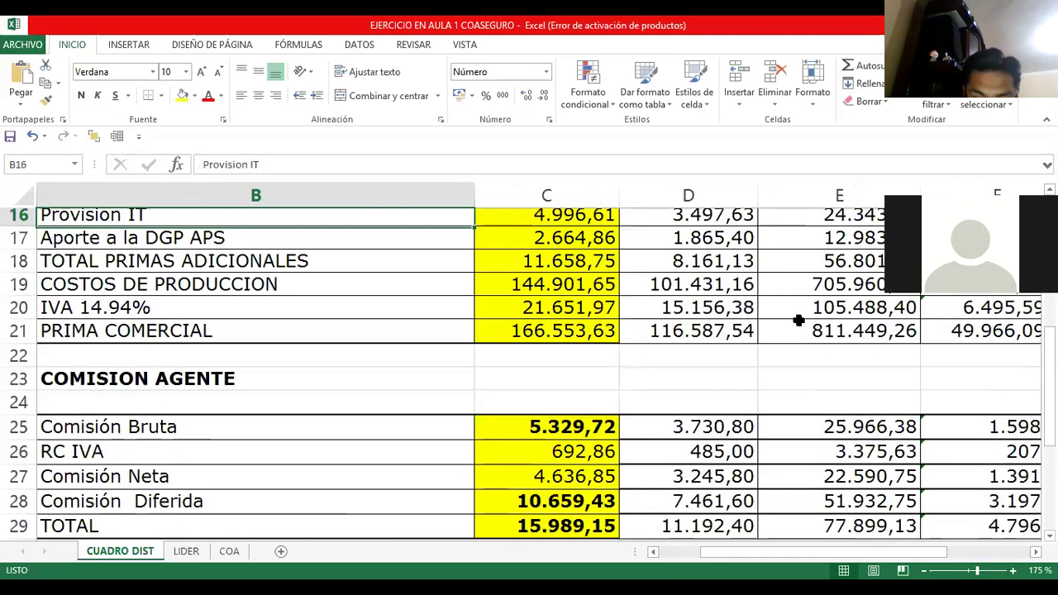
{"action": "key", "text": "Up"}
{"action": "key", "text": "Up"}
{"action": "key", "text": "Up"}
{"action": "key", "text": "Up"}
{"action": "key", "text": "Up"}
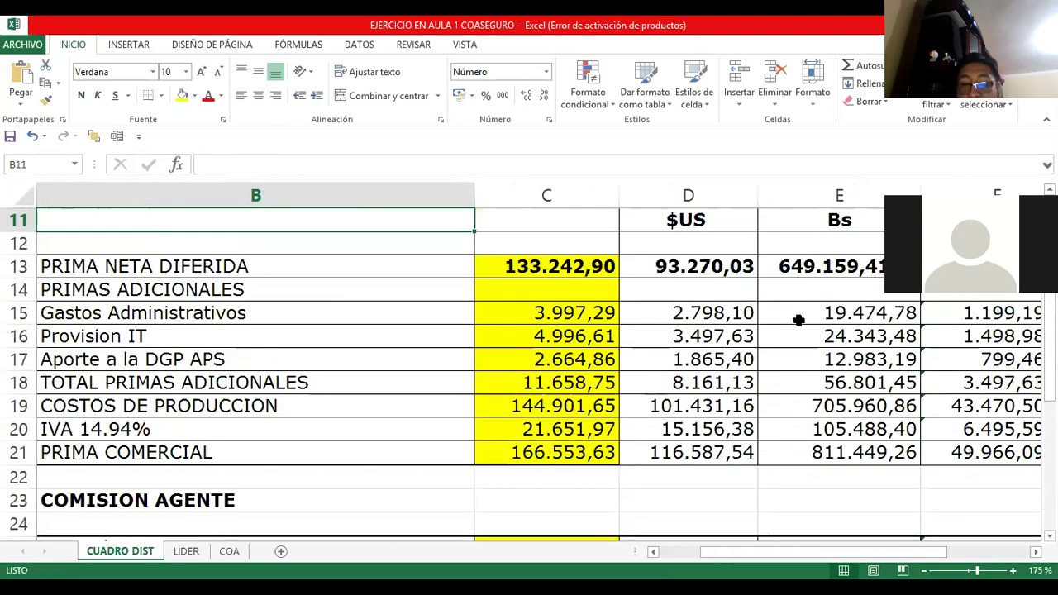
- Review the $US and Bs columns of the lead company and LATINA in the first premium rows, ending at Gastos Administrativos in F15
{"action": "key", "text": "Down"}
{"action": "key", "text": "Right"}
{"action": "key", "text": "Right"}
{"action": "key", "text": "Right"}
{"action": "key", "text": "Right"}
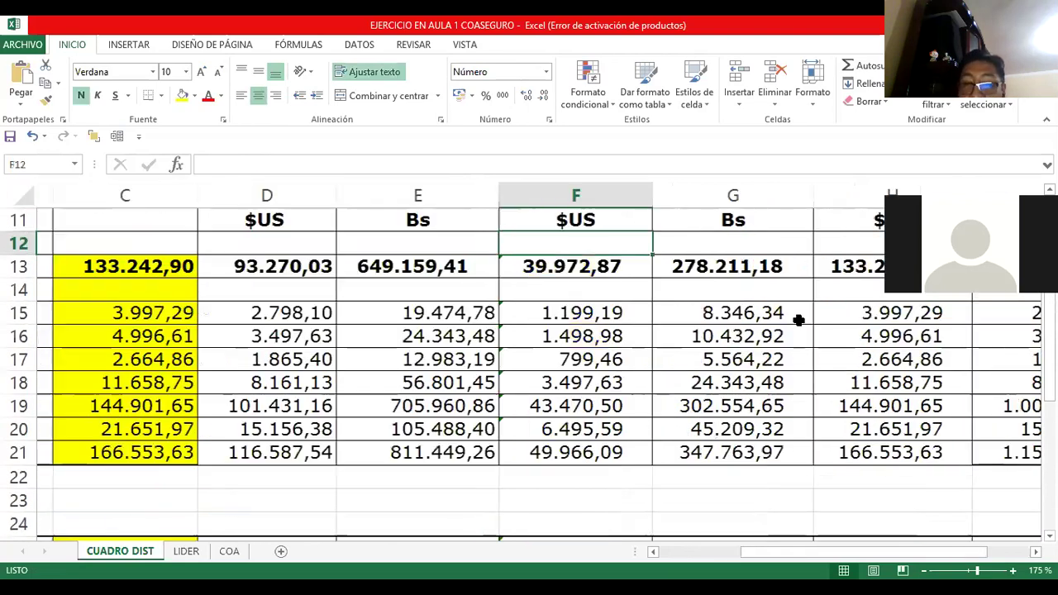
{"action": "key", "text": "Home"}
{"action": "key", "text": "Right"}
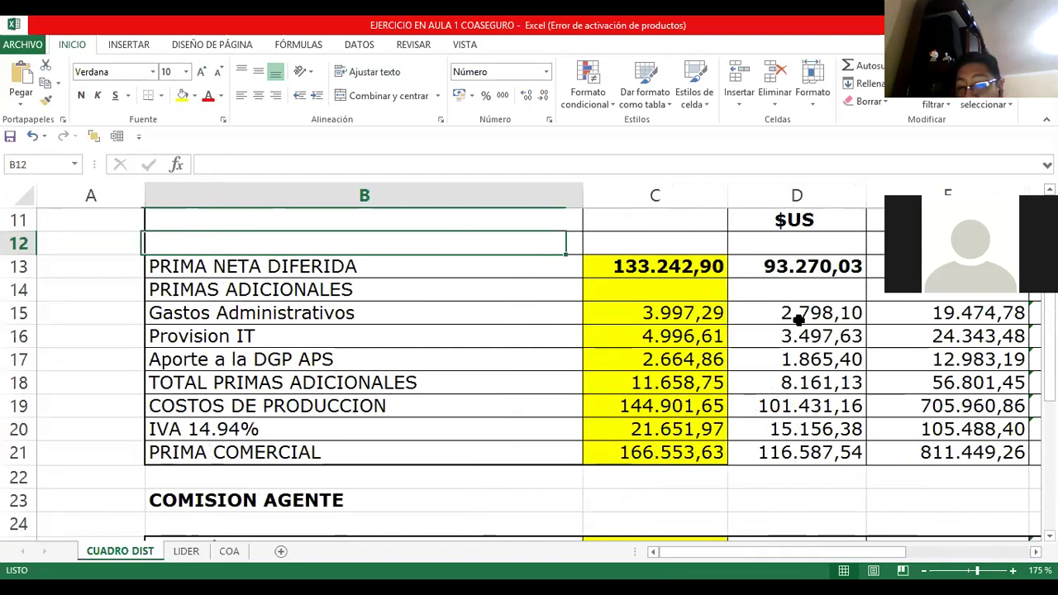
{"action": "key", "text": "Down"}
{"action": "key", "text": "Right"}
{"action": "key", "text": "Right"}
{"action": "key", "text": "Right"}
{"action": "key", "text": "Right"}
{"action": "key", "text": "Down"}
{"action": "key", "text": "Left"}
{"action": "key", "text": "Left"}
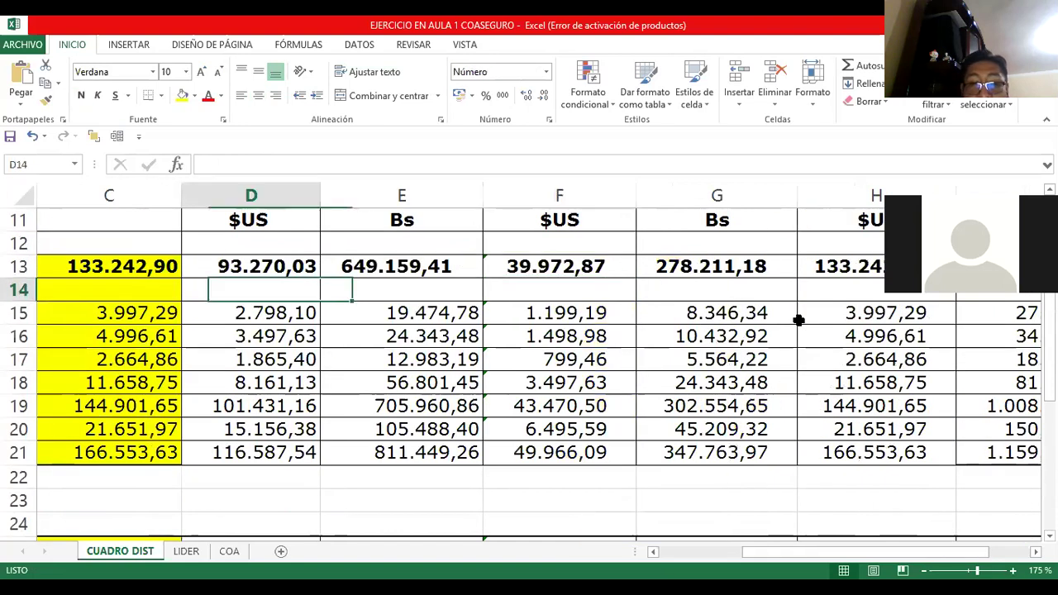
{"action": "key", "text": "Left"}
{"action": "key", "text": "Right"}
{"action": "key", "text": "Right"}
{"action": "key", "text": "Right"}
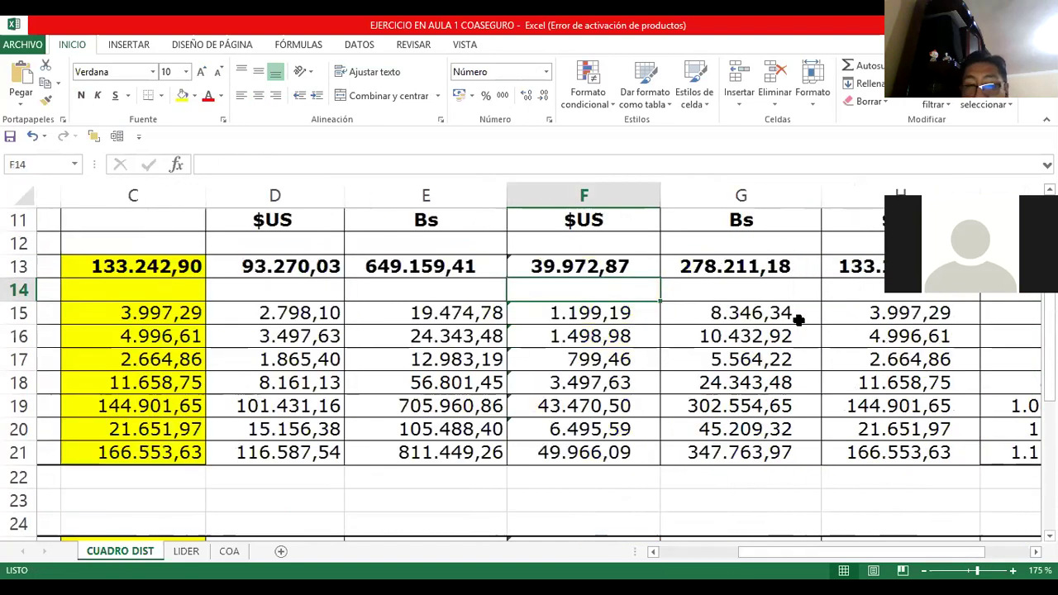
{"action": "key", "text": "Down"}
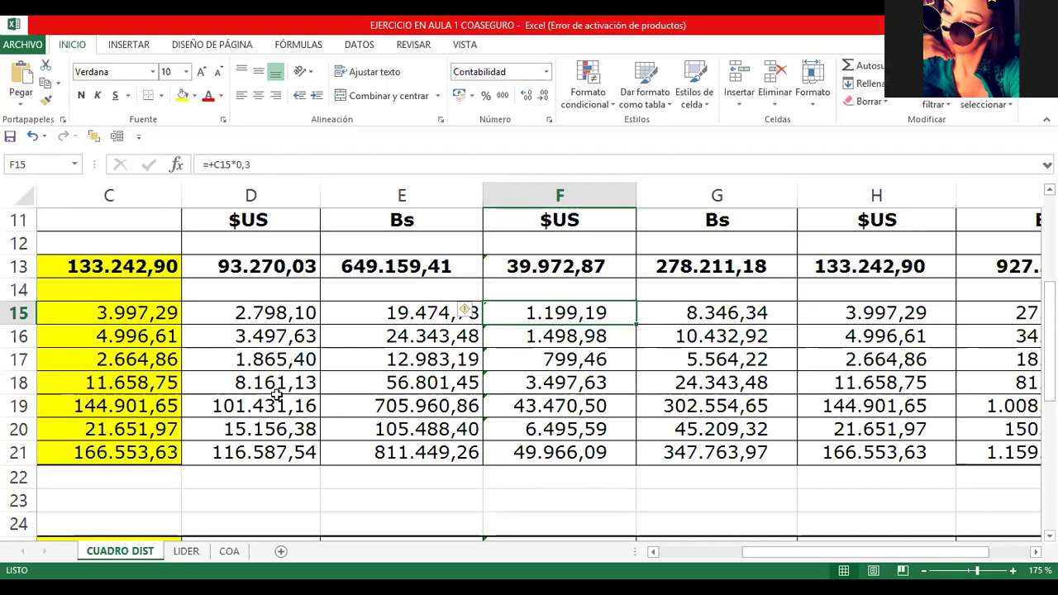
- Review the premium amounts in column C down to the Comisión Agente block and check the Comisión Bruta formula in C25
{"action": "key", "text": "Left"}
{"action": "key", "text": "Left"}
{"action": "key", "text": "Left"}
{"action": "key", "text": "Left"}
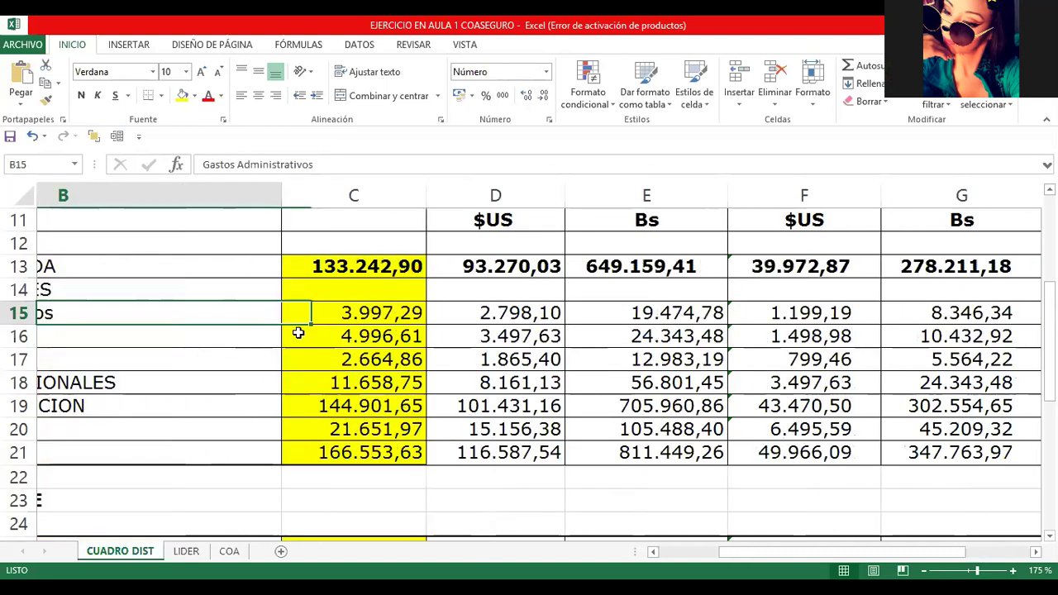
{"action": "key", "text": "Right"}
{"action": "key", "text": "Down"}
{"action": "key", "text": "Down"}
{"action": "key", "text": "Down"}
{"action": "key", "text": "Down"}
{"action": "key", "text": "Down"}
{"action": "key", "text": "Down"}
{"action": "key", "text": "Down"}
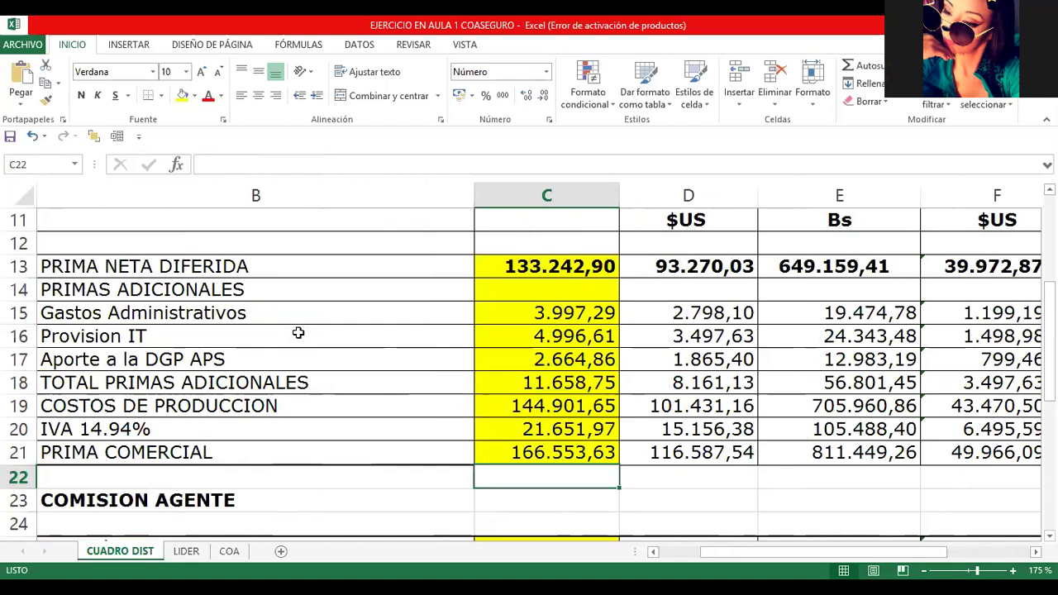
{"action": "key", "text": "Down"}
{"action": "key", "text": "Down"}
{"action": "key", "text": "Down"}
{"action": "key", "text": "Down"}
{"action": "key", "text": "Down"}
{"action": "key", "text": "Down"}
{"action": "key", "text": "Up"}
{"action": "key", "text": "Up"}
{"action": "key", "text": "Up"}
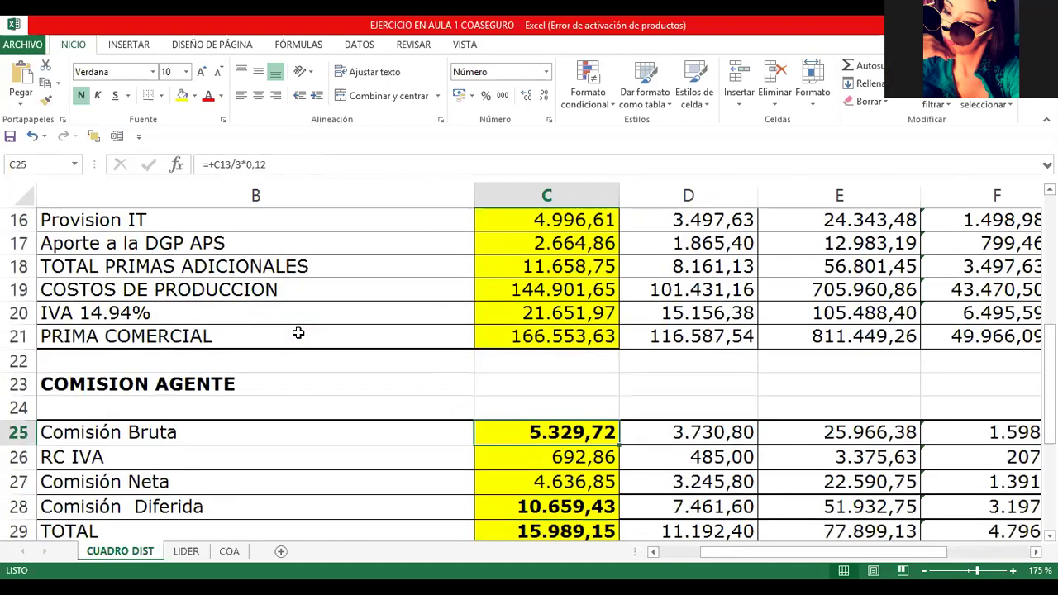
- Inspect the RC IVA formula in C26 and compare it with the Comisión Bruta formula in C25
{"action": "key", "text": "Left"}
{"action": "key", "text": "Down"}
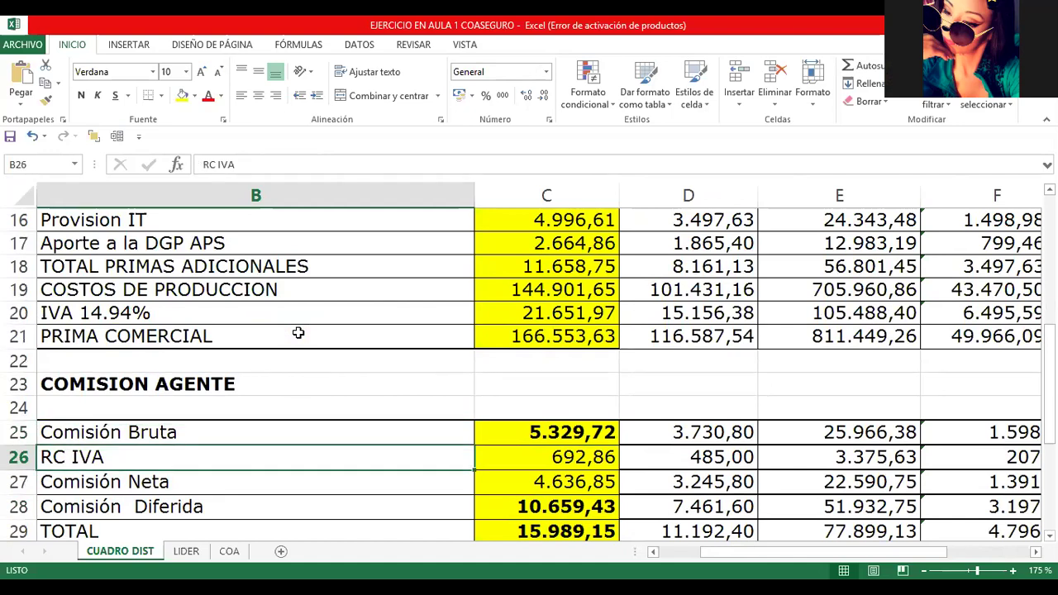
{"action": "key", "text": "Down"}
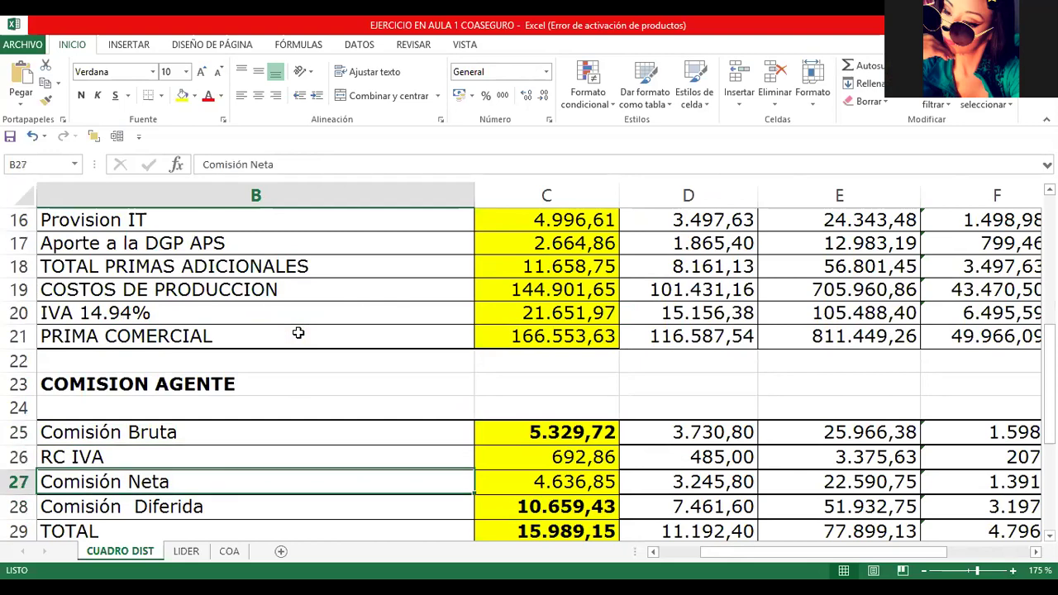
{"action": "key", "text": "Up"}
{"action": "key", "text": "Right"}
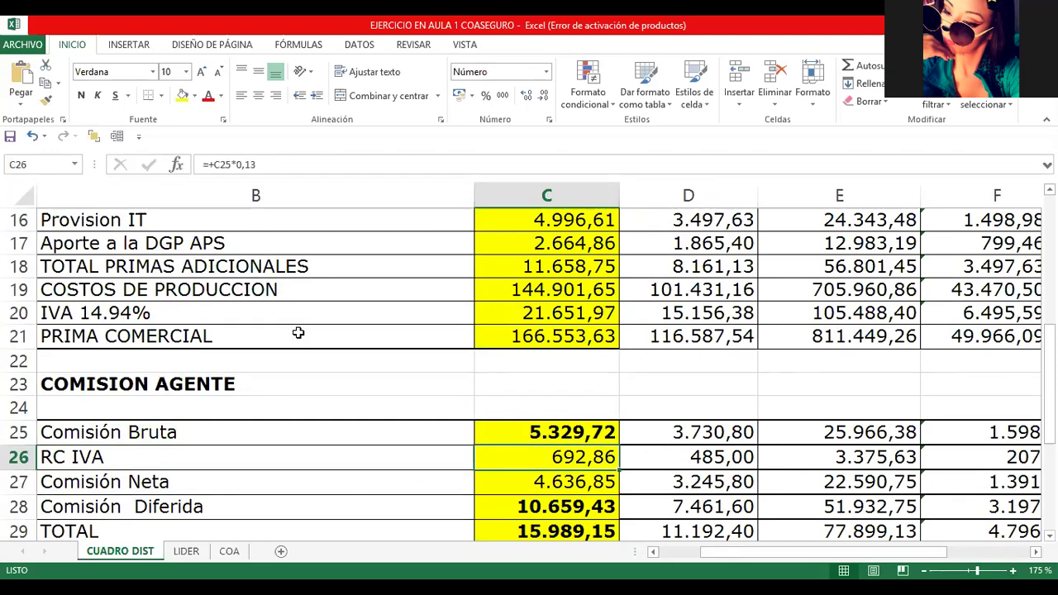
{"action": "key", "text": "Up"}
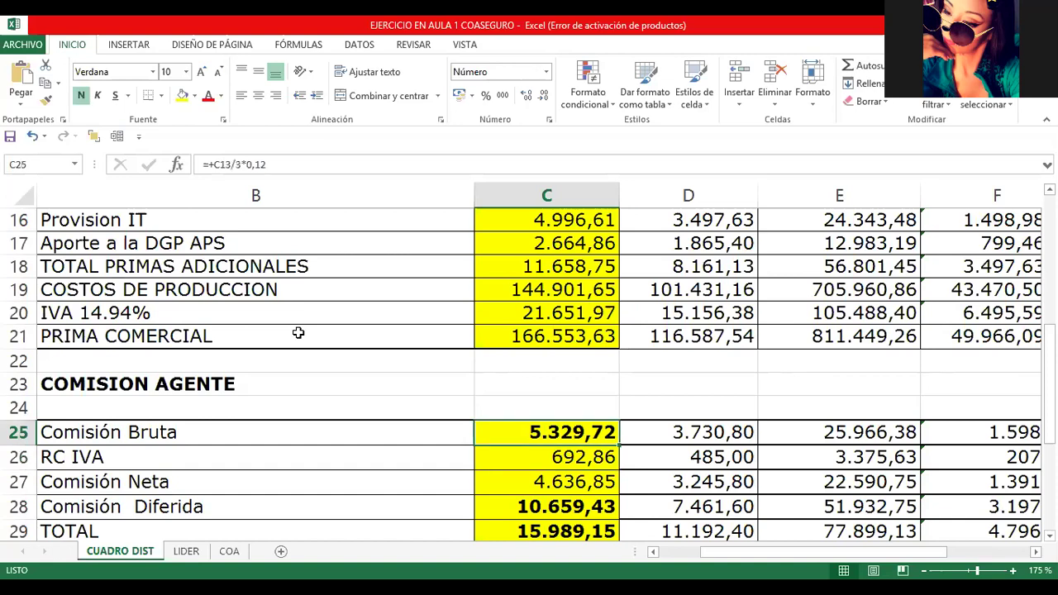
{"action": "key", "text": "Down"}
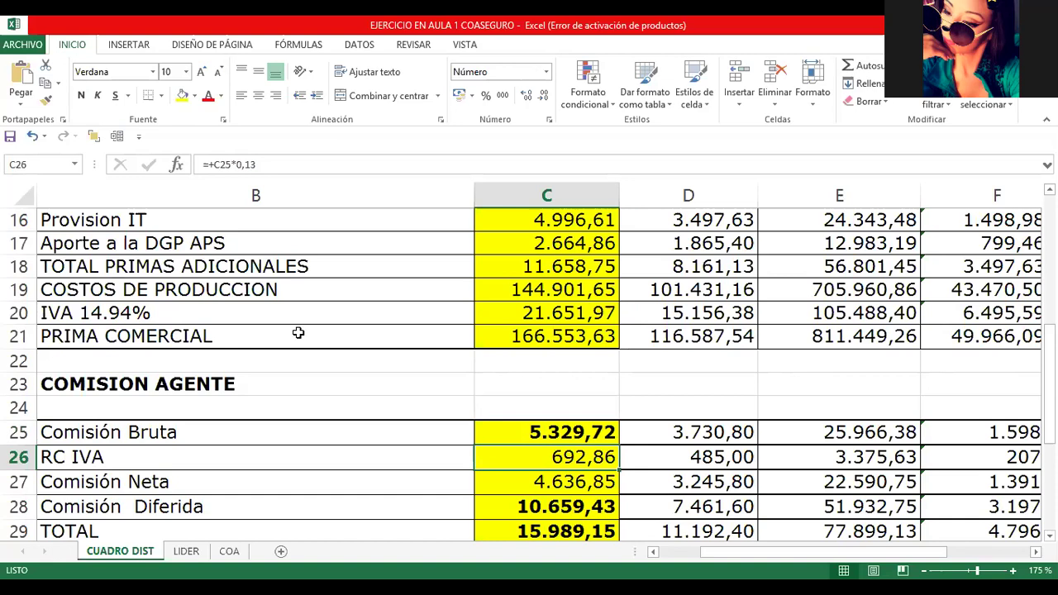
- Check the Comisión Diferida formula in C28 against Comisión Bruta in C25 and return to RC IVA in C26
{"action": "key", "text": "Down"}
{"action": "key", "text": "Down"}
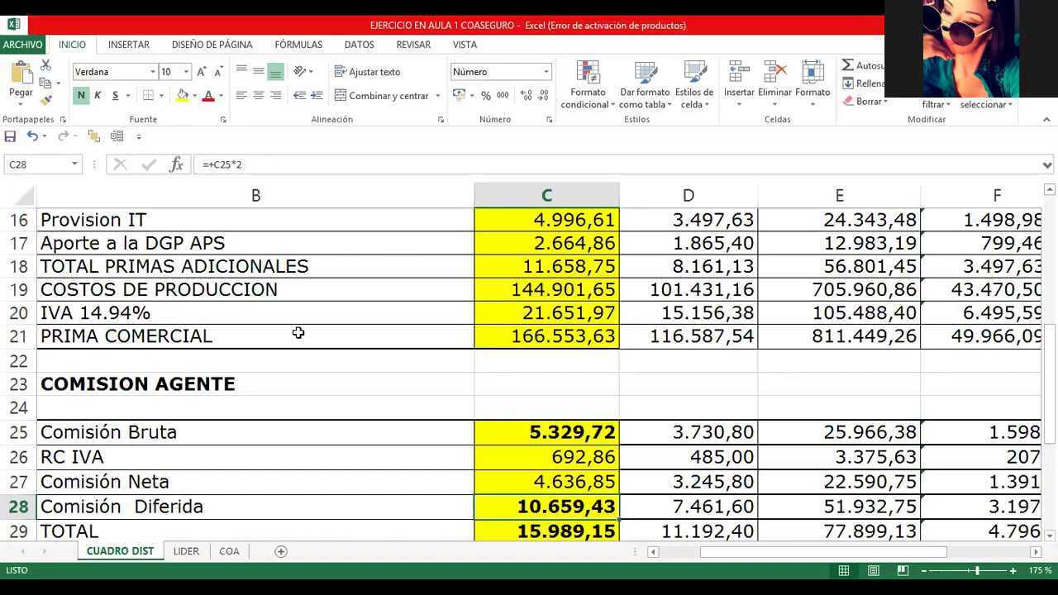
{"action": "key", "text": "Up"}
{"action": "key", "text": "Up"}
{"action": "key", "text": "Up"}
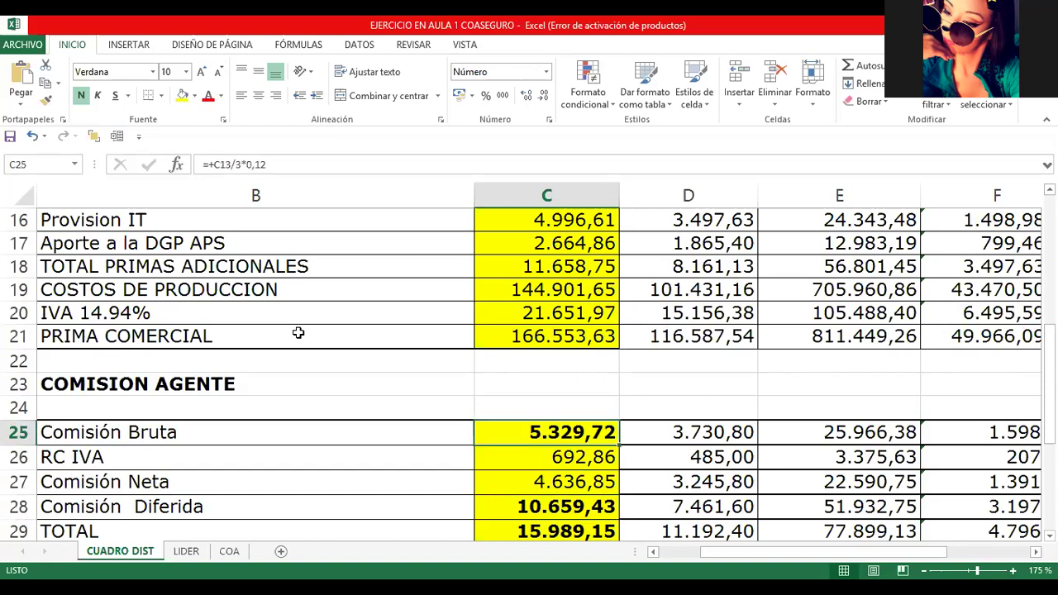
{"action": "key", "text": "Down"}
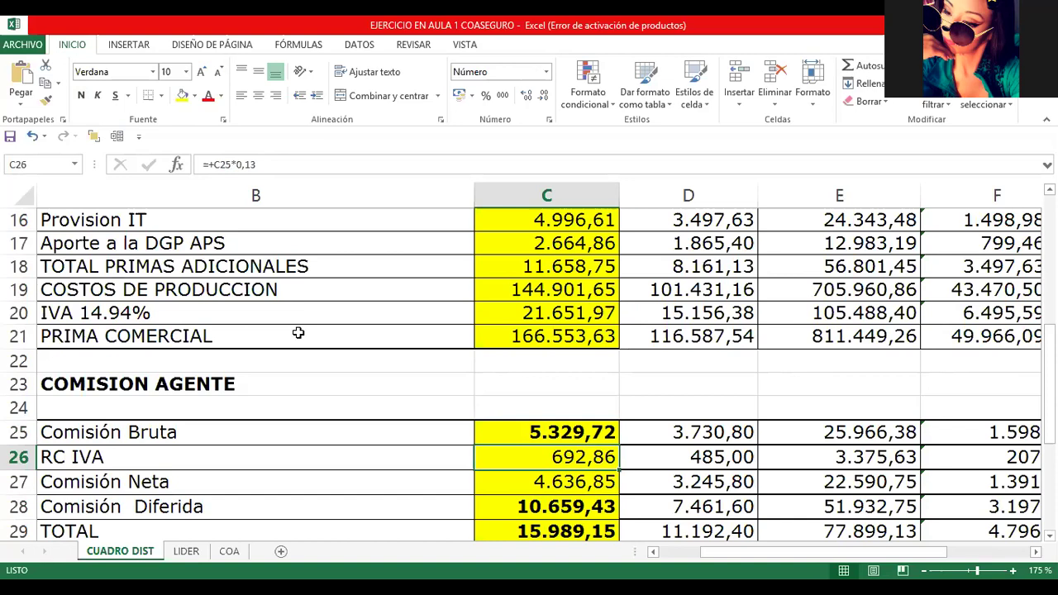
- Review the RC IVA split across the lead company and LATINA up to G26, and return to the Comisión Bruta label
{"action": "key", "text": "Right"}
{"action": "key", "text": "Right"}
{"action": "key", "text": "Right"}
{"action": "key", "text": "Right"}
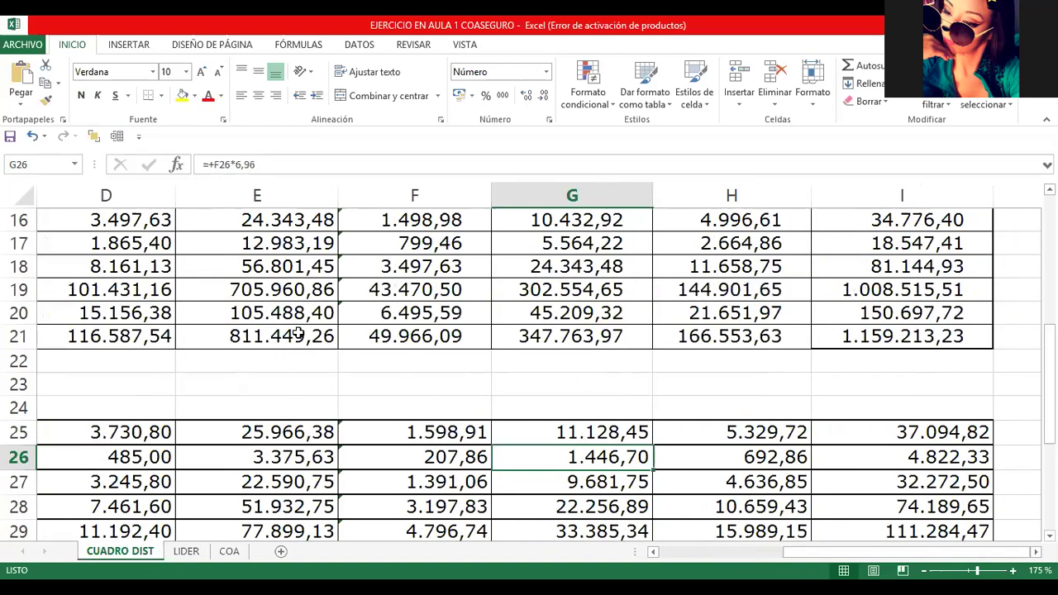
{"action": "key", "text": "Left"}
{"action": "key", "text": "Left"}
{"action": "key", "text": "Left"}
{"action": "key", "text": "Left"}
{"action": "key", "text": "Up"}
{"action": "key", "text": "Left"}
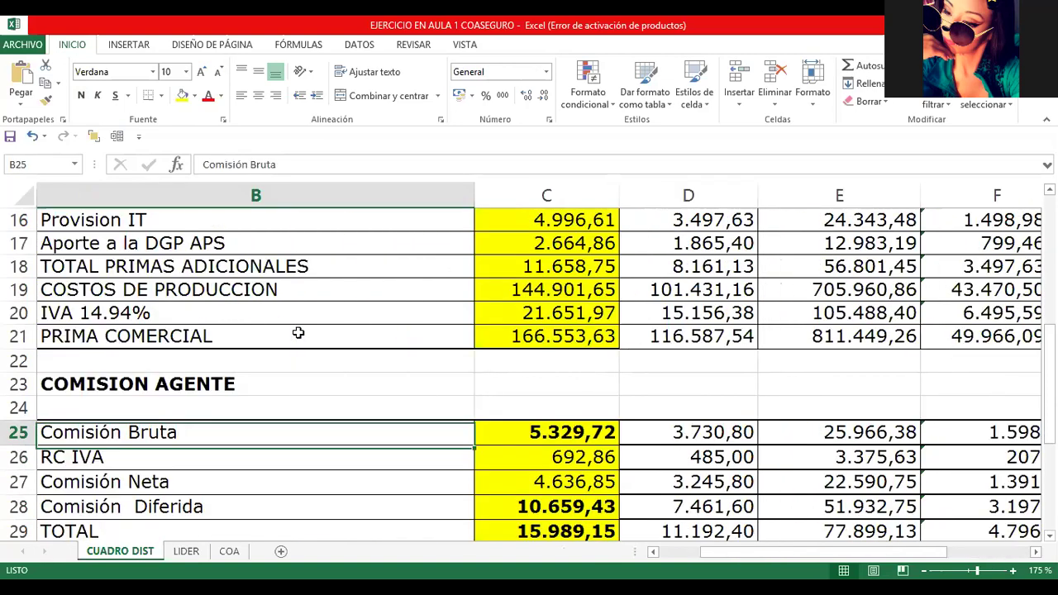
- Recheck the Comisión Bruta and RC IVA formulas in C25 and C26 against their row labels
{"action": "key", "text": "Right"}
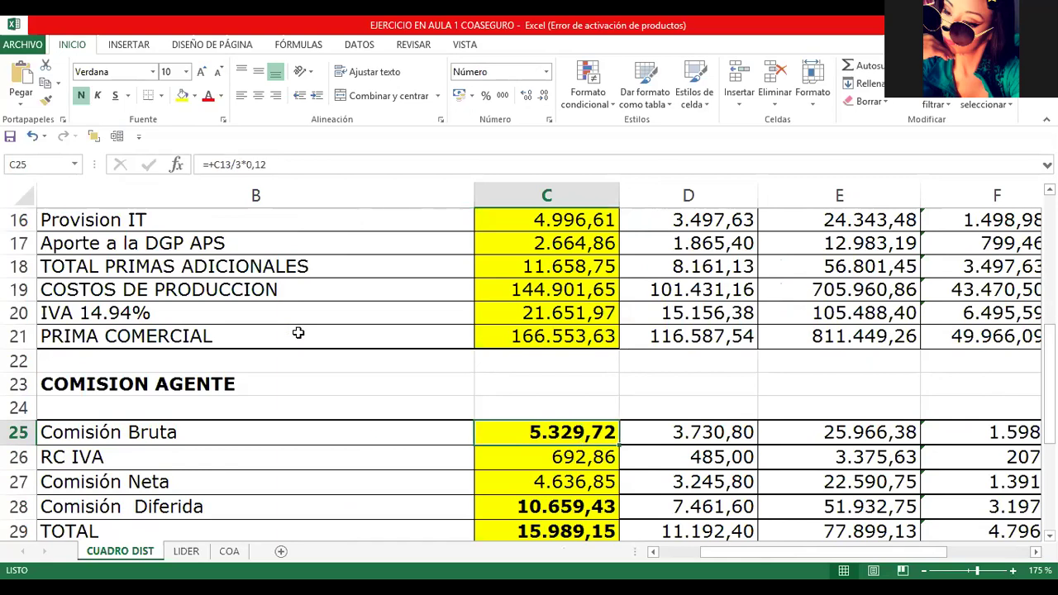
{"action": "key", "text": "Down"}
{"action": "key", "text": "Left"}
{"action": "key", "text": "Right"}
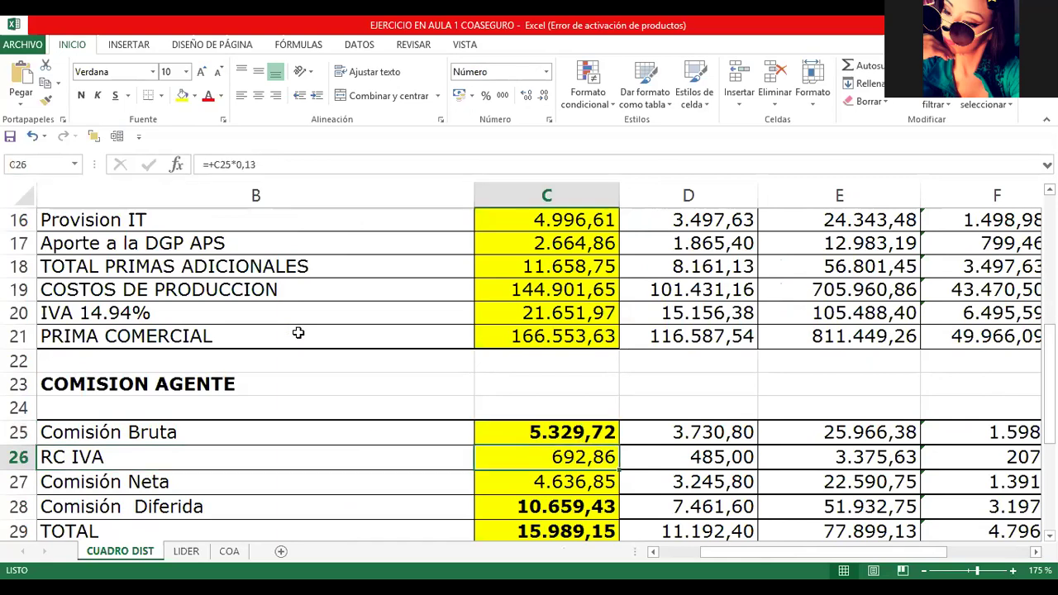
{"action": "key", "text": "Down"}
{"action": "key", "text": "Up"}
{"action": "key", "text": "Up"}
{"action": "key", "text": "Left"}
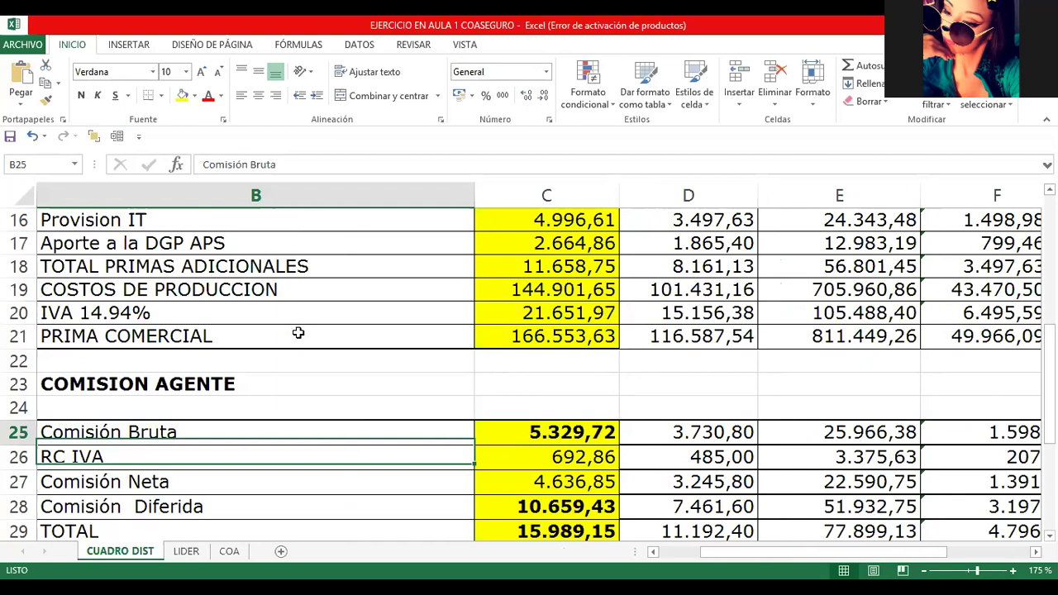
{"action": "key", "text": "Down"}
{"action": "key", "text": "Up"}
{"action": "key", "text": "Right"}
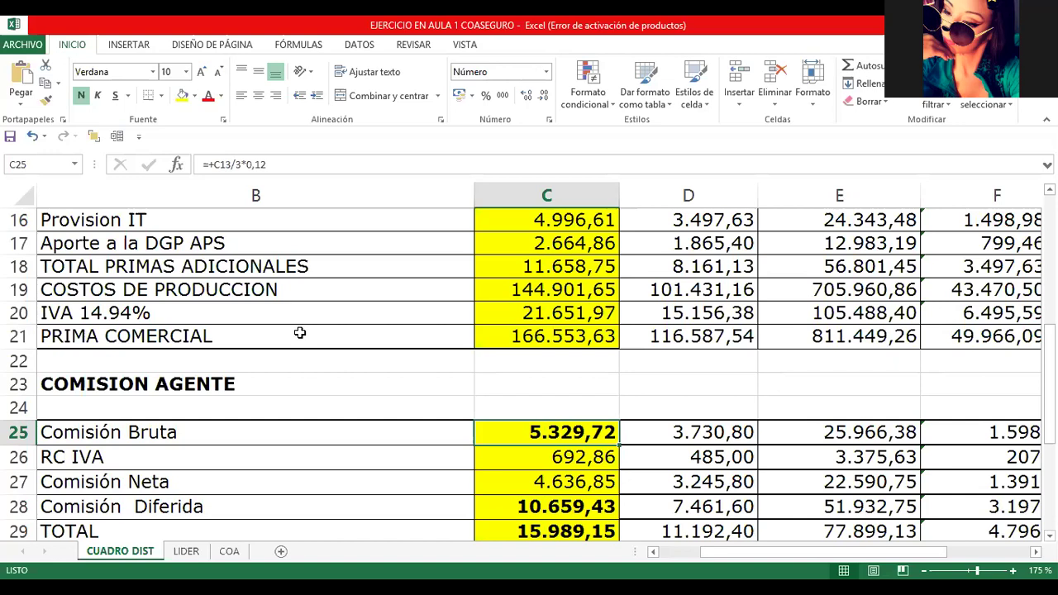
- Switch to the LIDER sheet and select the COMPROBANTE DIARIO DE EMISION heading
{"action": "left_click", "coordinate": [185, 551]}
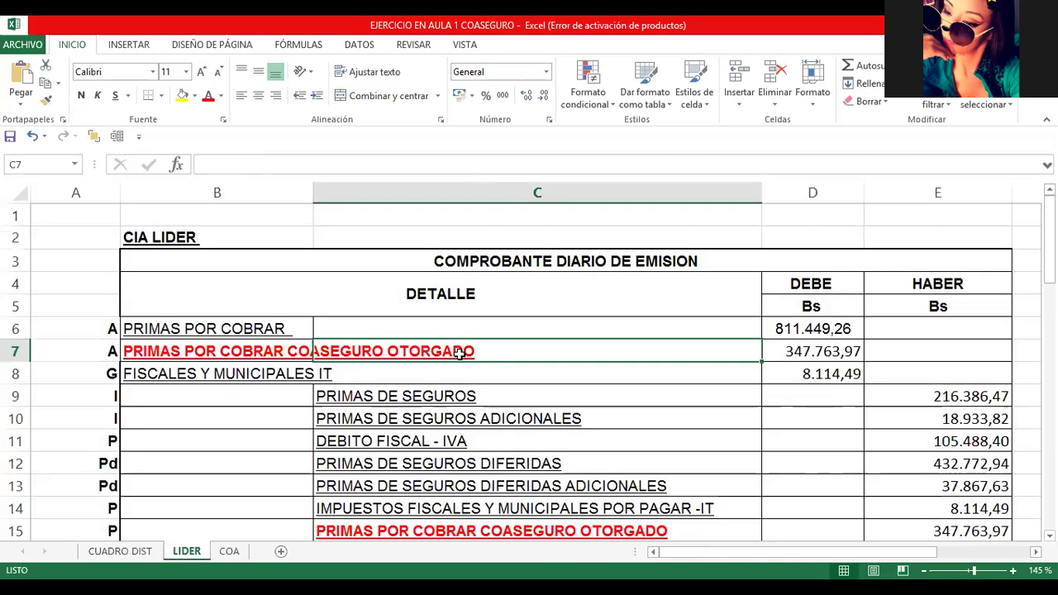
{"action": "key", "text": "Up"}
{"action": "key", "text": "Up"}
{"action": "key", "text": "Up"}
{"action": "key", "text": "Right"}
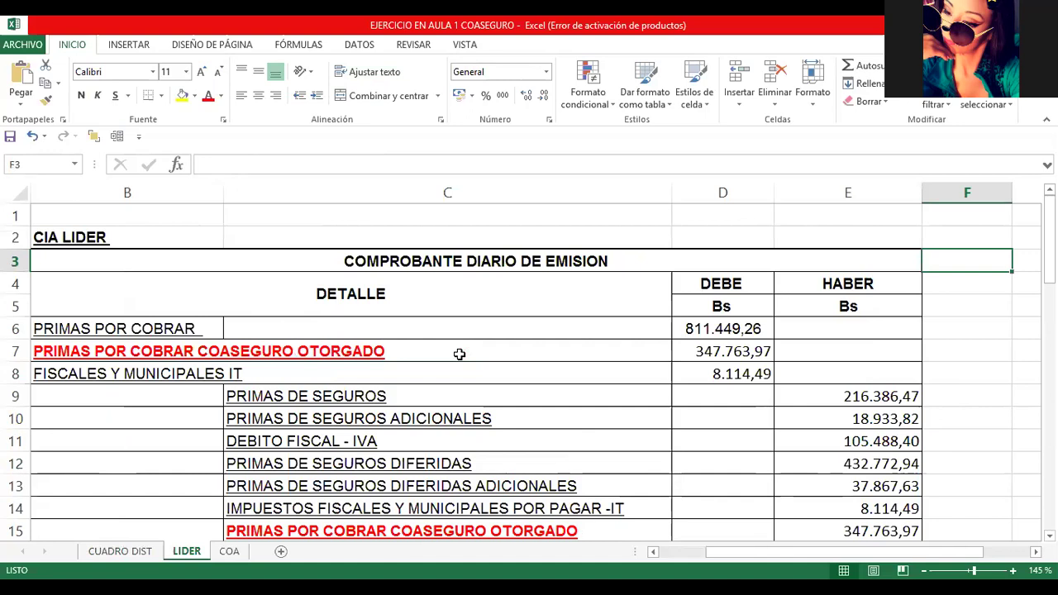
{"action": "left_click", "coordinate": [86, 262]}
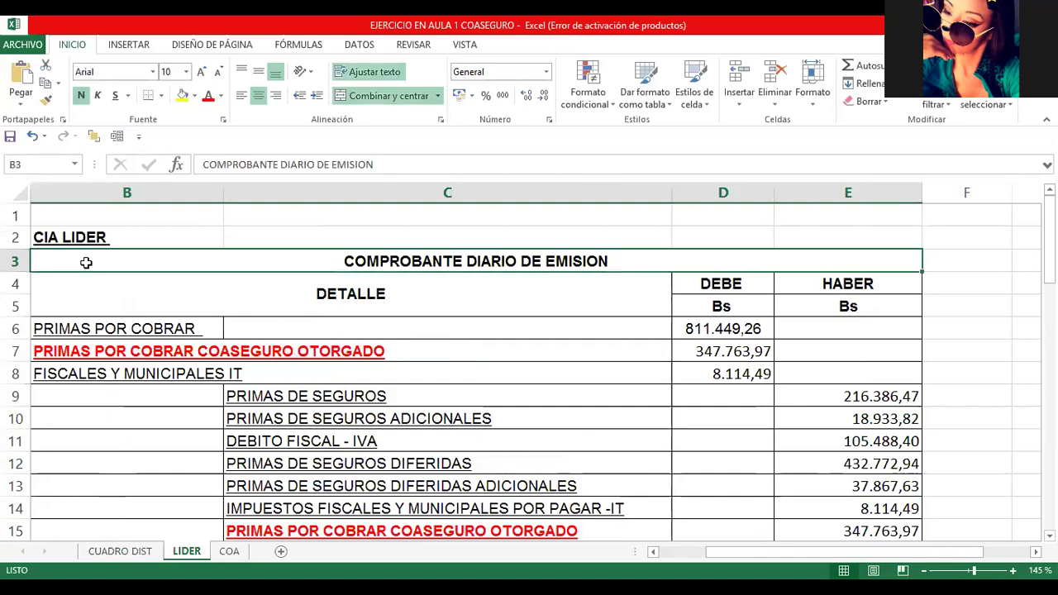
- Look over the lead company's issuance voucher and go to its PRIMAS POR COBRAR entry in row 6
{"action": "key", "text": "Right"}
{"action": "key", "text": "Down"}
{"action": "key", "text": "Down"}
{"action": "key", "text": "Down"}
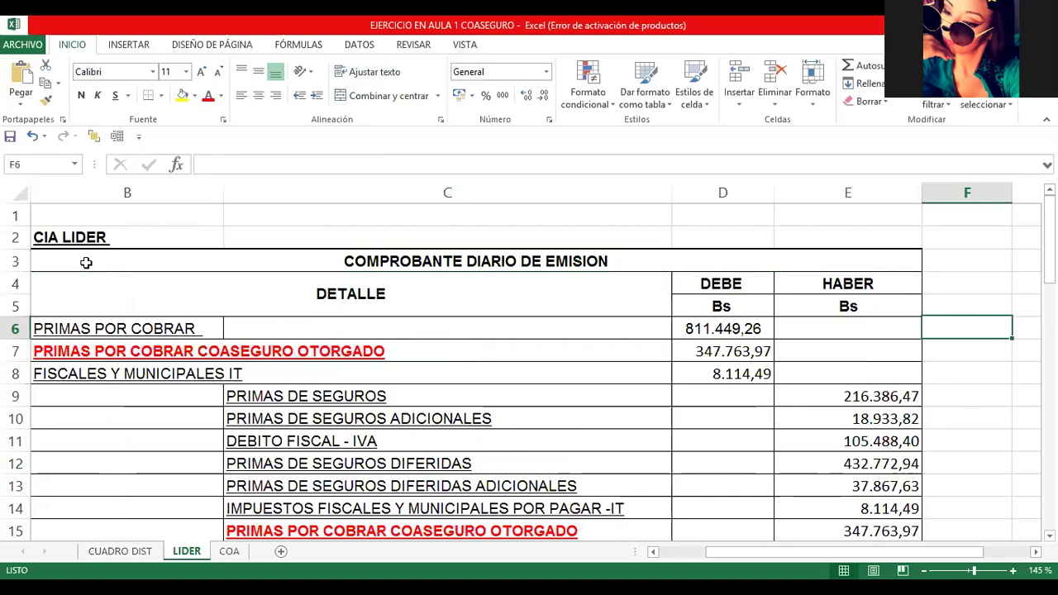
{"action": "key", "text": "Up"}
{"action": "key", "text": "Up"}
{"action": "key", "text": "Up"}
{"action": "key", "text": "Up"}
{"action": "key", "text": "Right"}
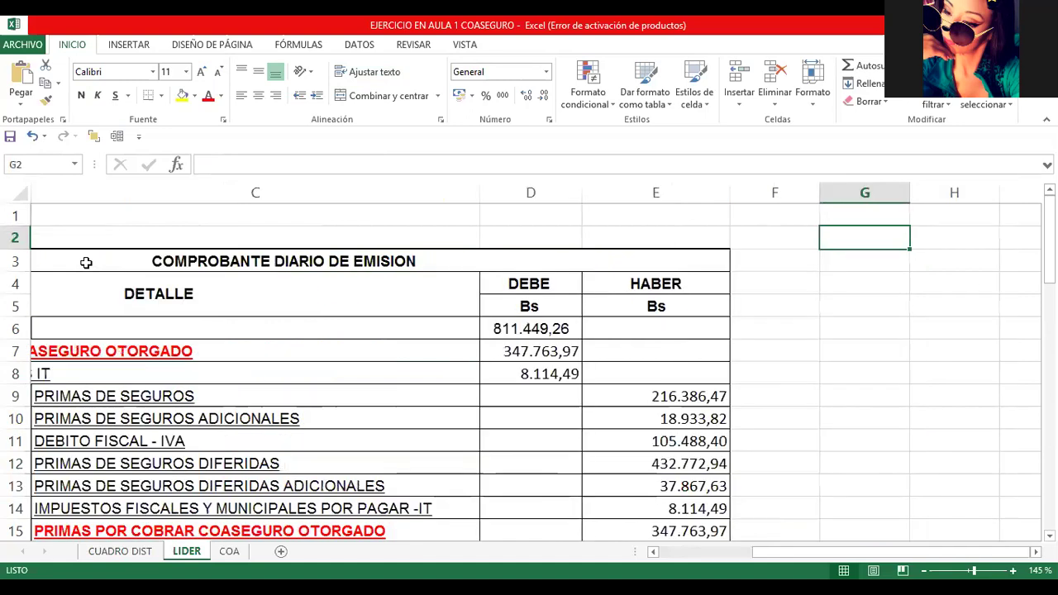
{"action": "key", "text": "Left"}
{"action": "key", "text": "Left"}
{"action": "key", "text": "Left"}
{"action": "key", "text": "Left"}
{"action": "key", "text": "Left"}
{"action": "key", "text": "Down"}
{"action": "key", "text": "Down"}
{"action": "key", "text": "Down"}
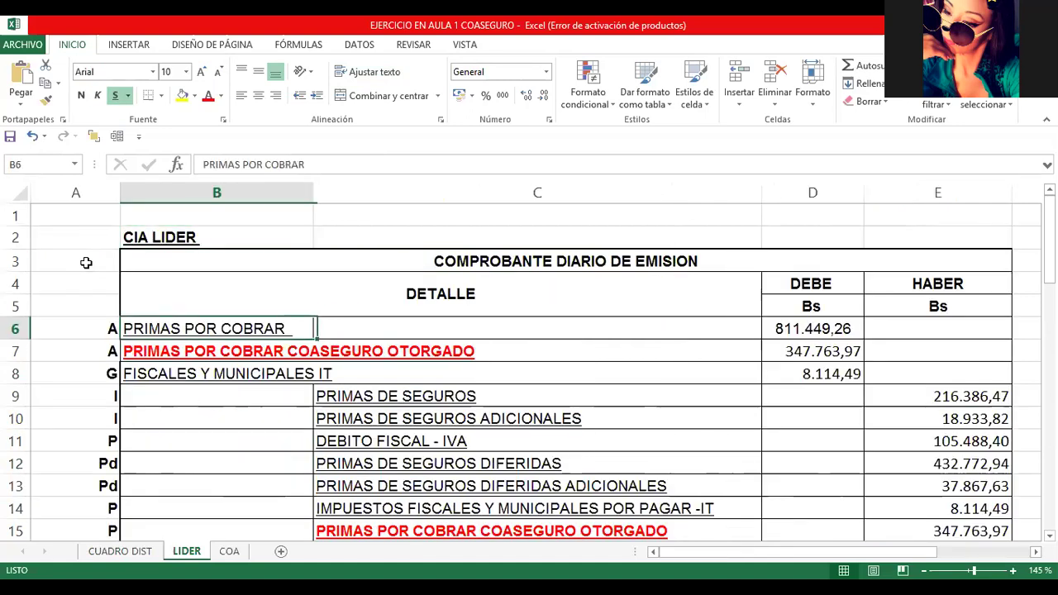
{"action": "key", "text": "Right"}
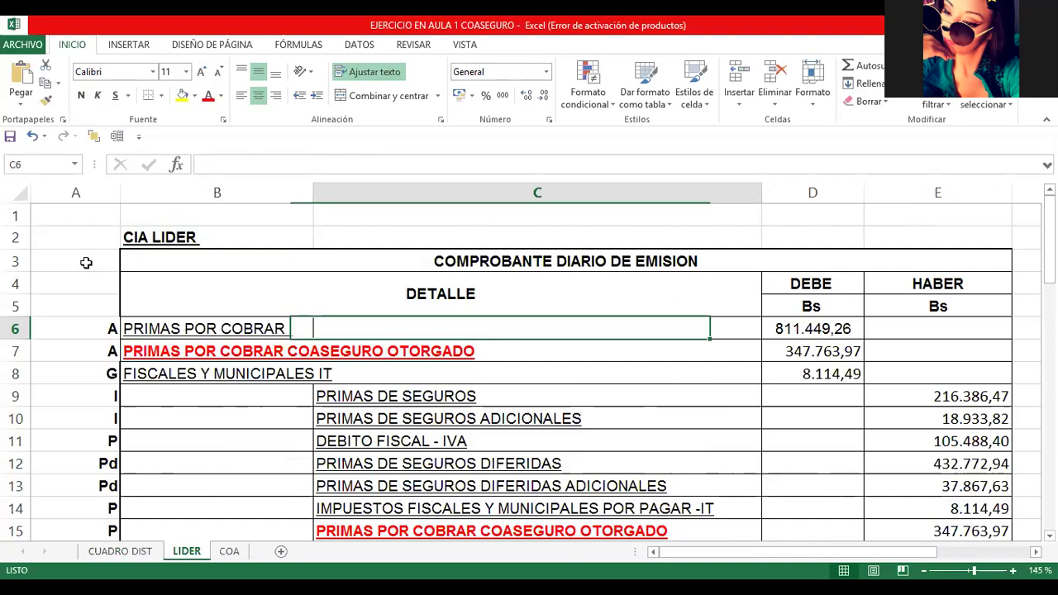
- Check where the PRIMAS POR COBRAR debit in D6 comes from and go over the CUADRO DIST premium rows down to IVA 14.94%
{"action": "key", "text": "Right"}
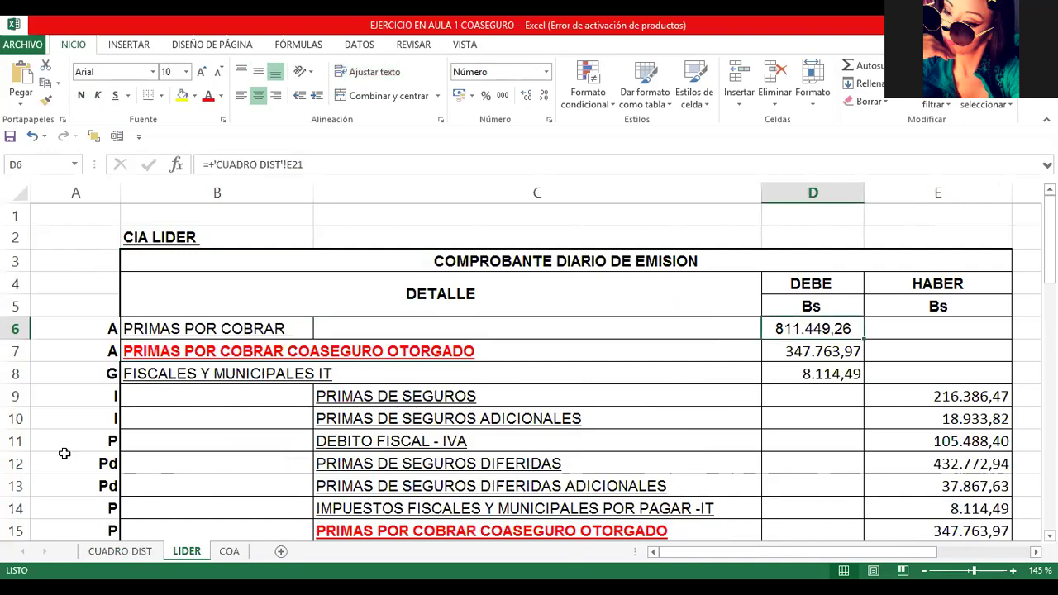
{"action": "left_click", "coordinate": [120, 551]}
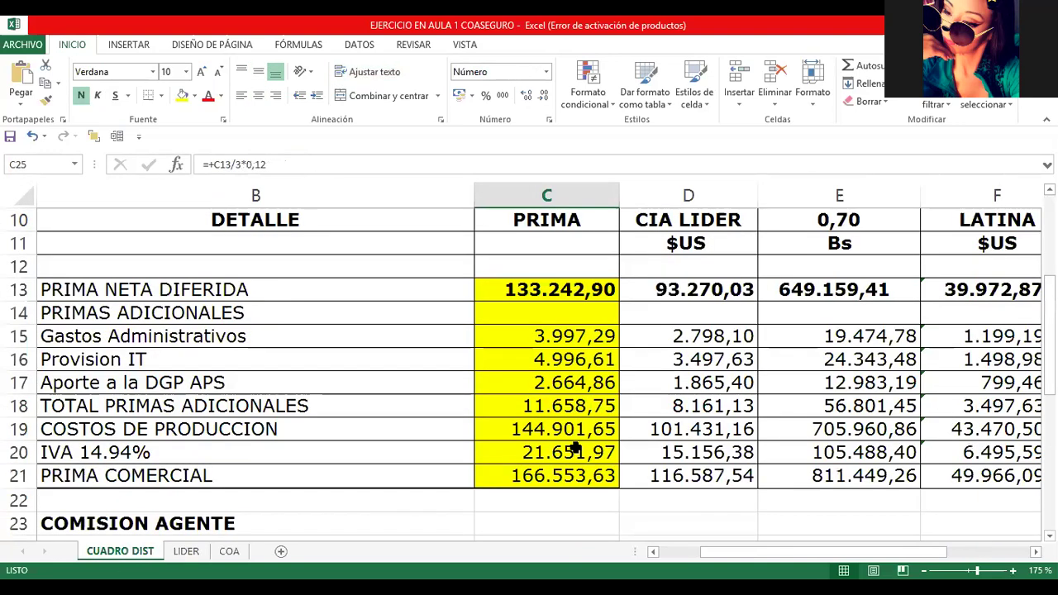
{"action": "scroll", "coordinate": [706, 430], "scroll_direction": "up", "scroll_amount": 2}
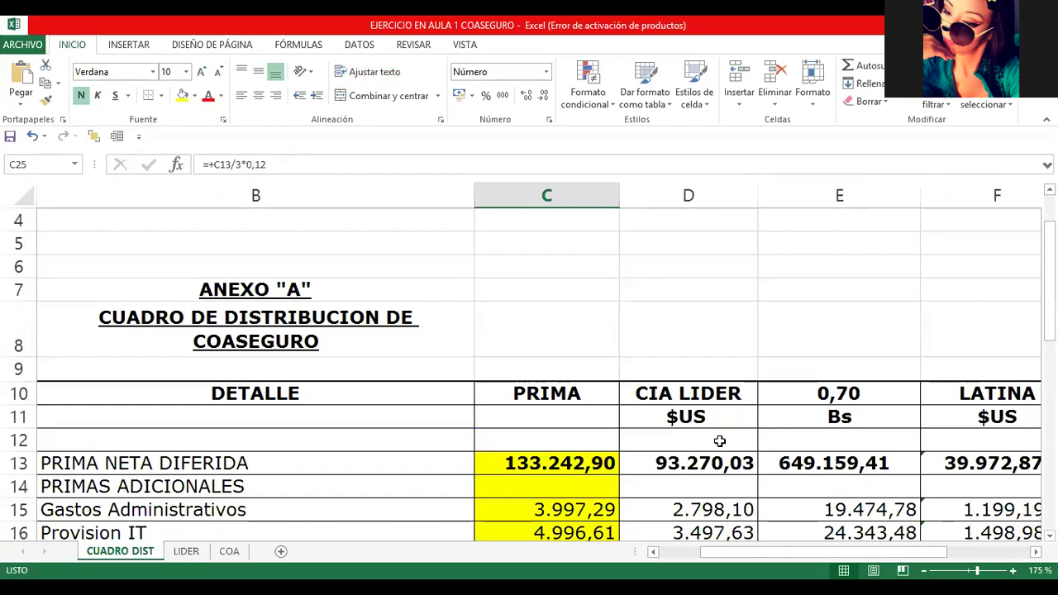
{"action": "scroll", "coordinate": [719, 441], "scroll_direction": "down", "scroll_amount": 1}
{"action": "left_click", "coordinate": [719, 441]}
{"action": "key", "text": "Left"}
{"action": "key", "text": "Left"}
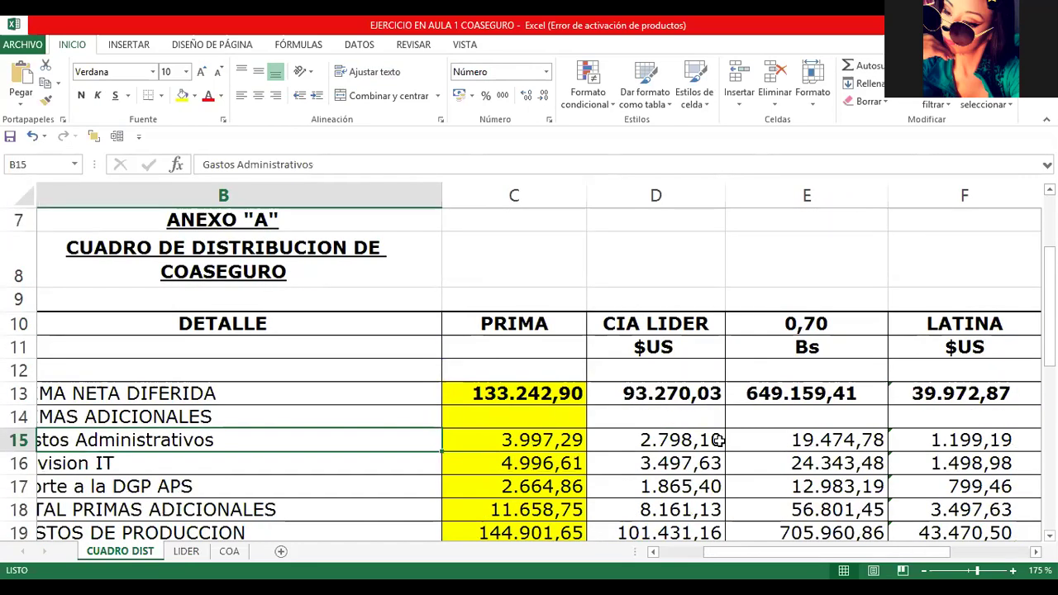
{"action": "key", "text": "Left"}
{"action": "key", "text": "Down"}
{"action": "key", "text": "Down"}
{"action": "key", "text": "Down"}
{"action": "key", "text": "Right"}
{"action": "key", "text": "Right"}
{"action": "key", "text": "Down"}
{"action": "key", "text": "Down"}
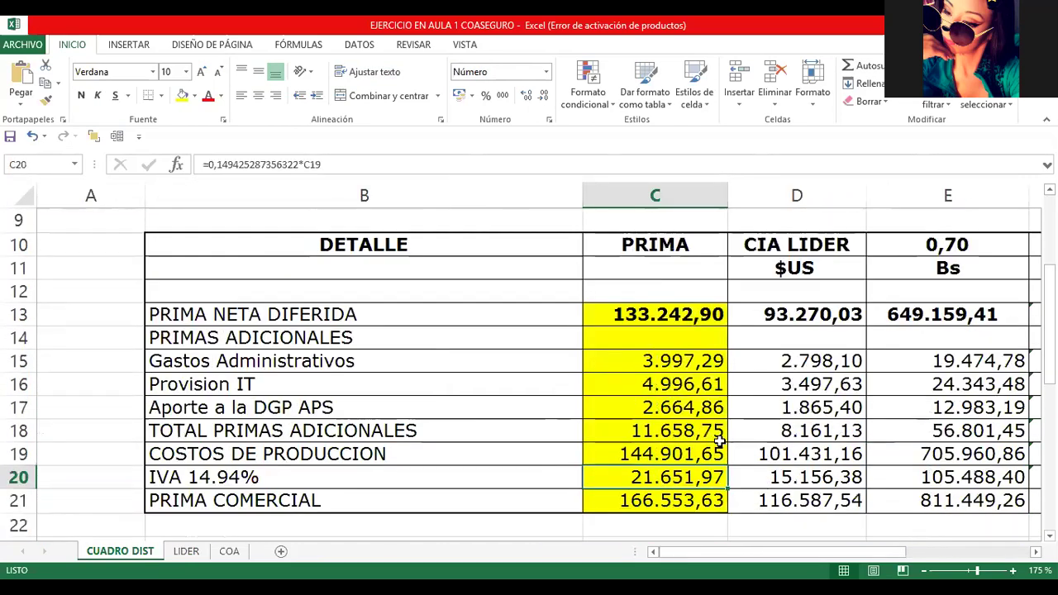
- Fill the lead company's PRIMA COMERCIAL amount in Bs, cell E21 of the distribution table, with orange
{"action": "key", "text": "Right"}
{"action": "key", "text": "Right"}
{"action": "key", "text": "Right"}
{"action": "key", "text": "Down"}
{"action": "key", "text": "Left"}
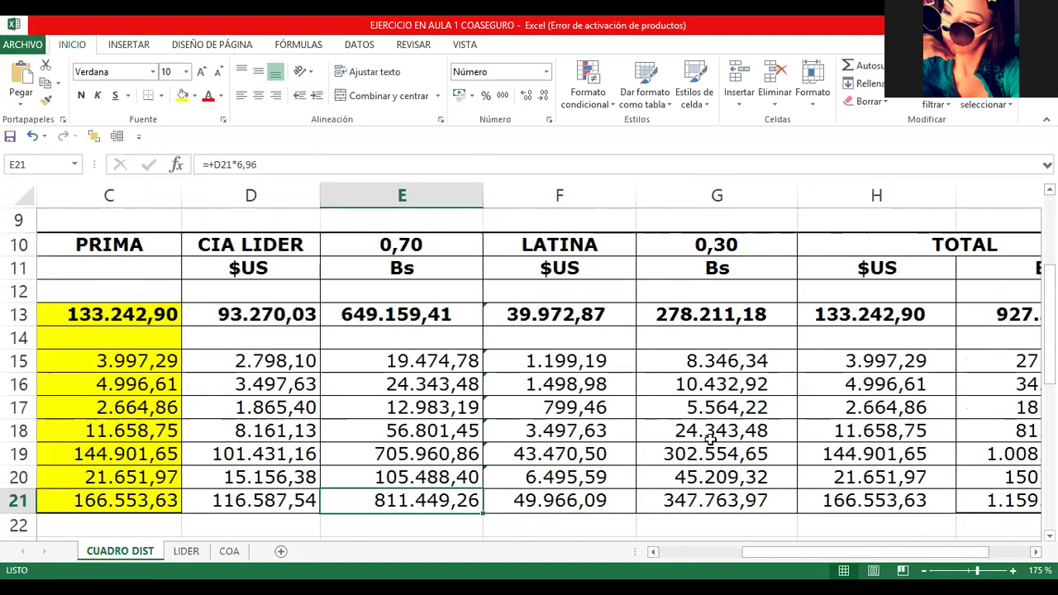
{"action": "left_click", "coordinate": [195, 97]}
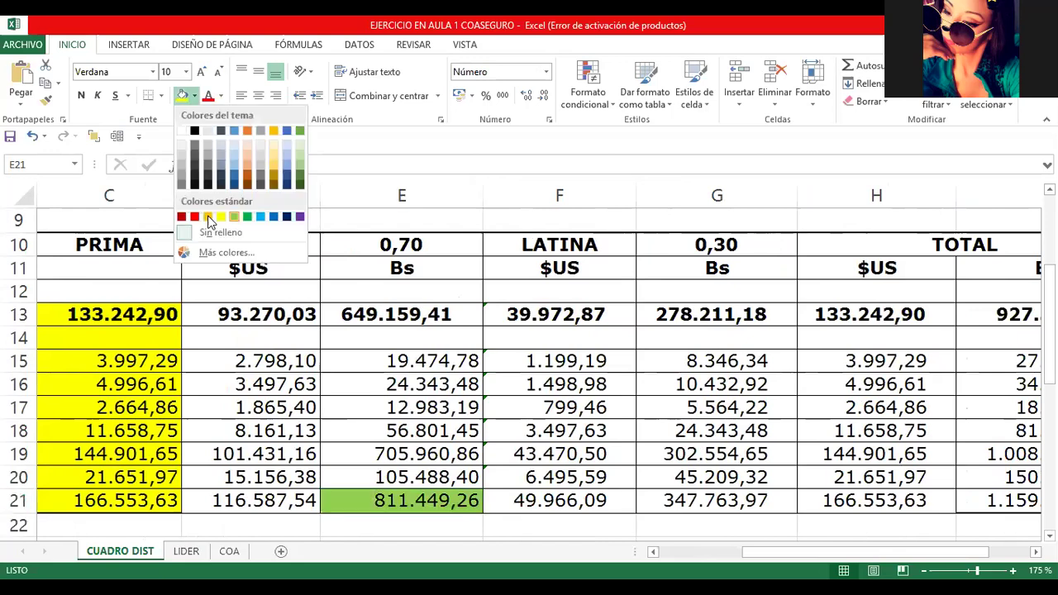
{"action": "left_click", "coordinate": [208, 217]}
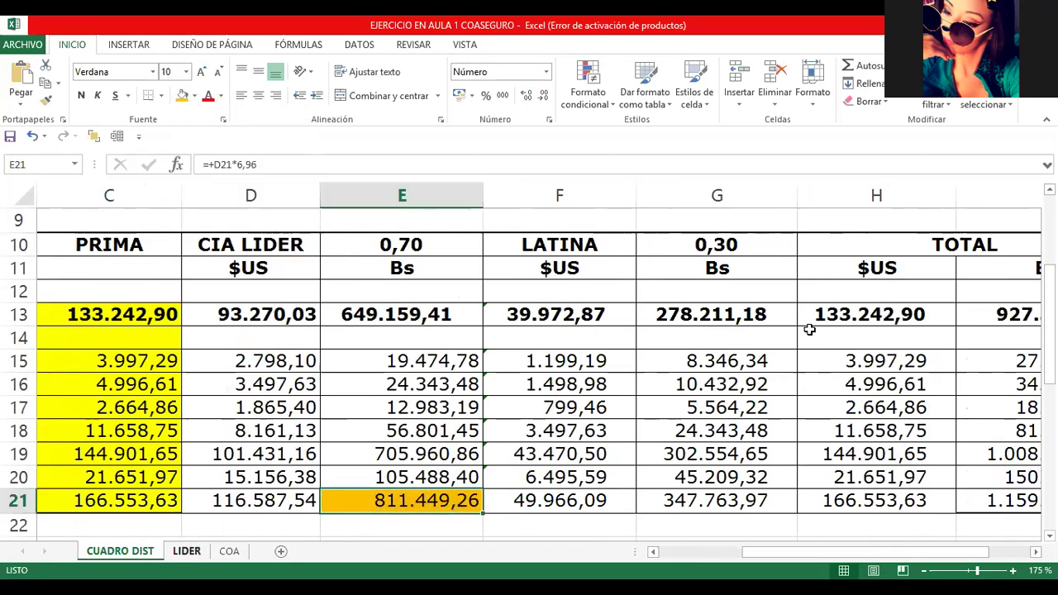
- Go to the LIDER sheet and fill the PRIMAS POR COBRAR debit in D6 with the same orange
{"action": "key", "text": "ctrl+Page_Down"}
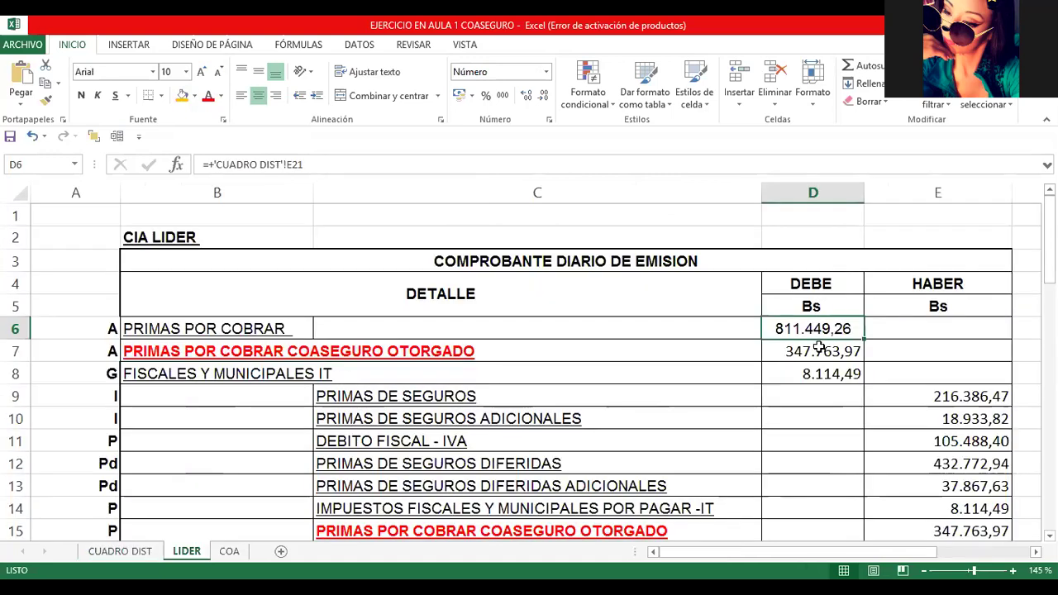
{"action": "left_click", "coordinate": [818, 347]}
{"action": "key", "text": "Up"}
{"action": "left_click", "coordinate": [189, 99]}
- Fill the PRIMAS POR COBRAR COASEGURO OTORGADO debit in D7 with light blue
{"action": "left_click", "coordinate": [810, 349]}
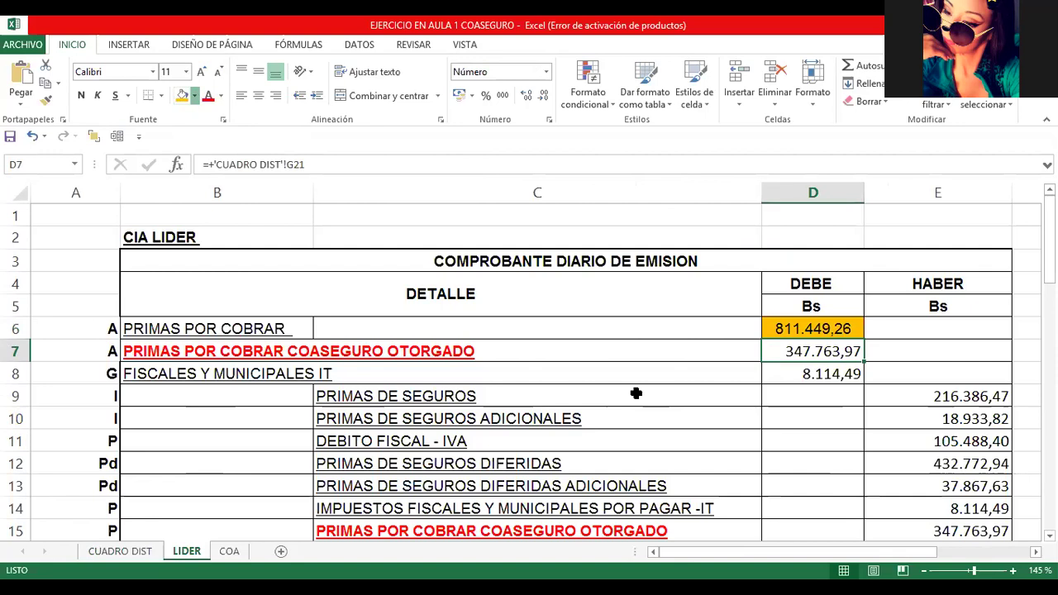
{"action": "key", "text": "alt+h"}
{"action": "key", "text": "h"}
- On the CUADRO DIST sheet, fill LATINA's PRIMA COMERCIAL amount in Bs, cell G21, with the same light blue
{"action": "left_click", "coordinate": [120, 551]}
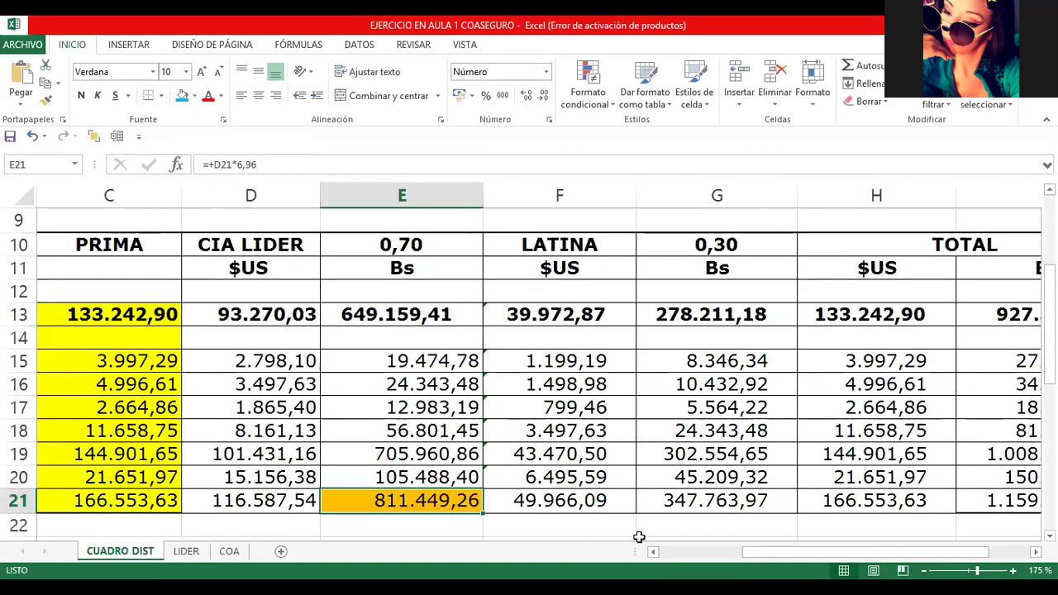
{"action": "key", "text": "Left"}
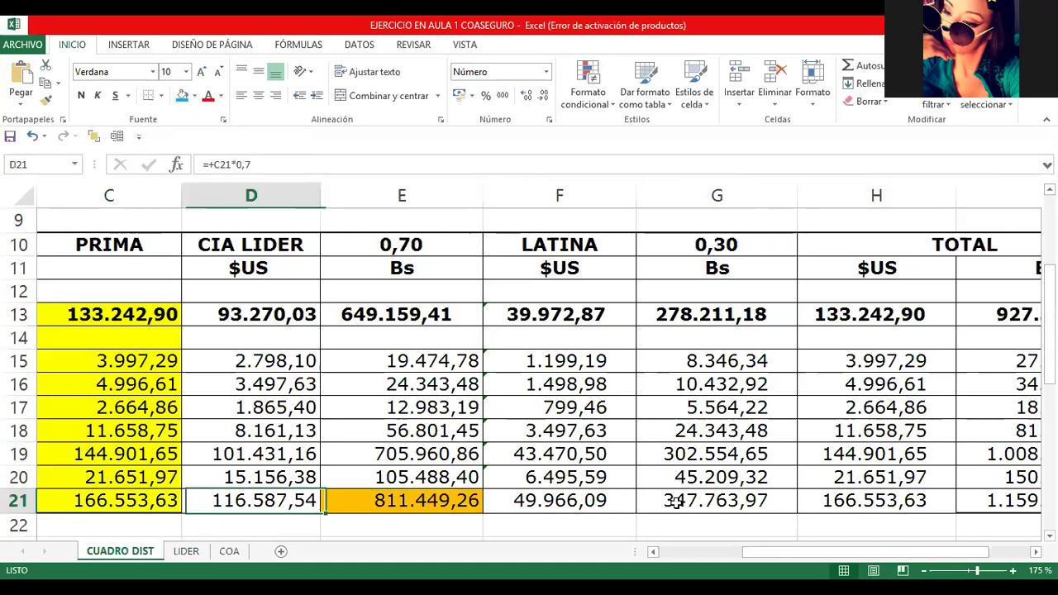
{"action": "key", "text": "Home"}
{"action": "key", "text": "Right"}
{"action": "key", "text": "Right"}
{"action": "key", "text": "Right"}
{"action": "key", "text": "Right"}
{"action": "key", "text": "Right"}
{"action": "key", "text": "Right"}
{"action": "key", "text": "Right"}
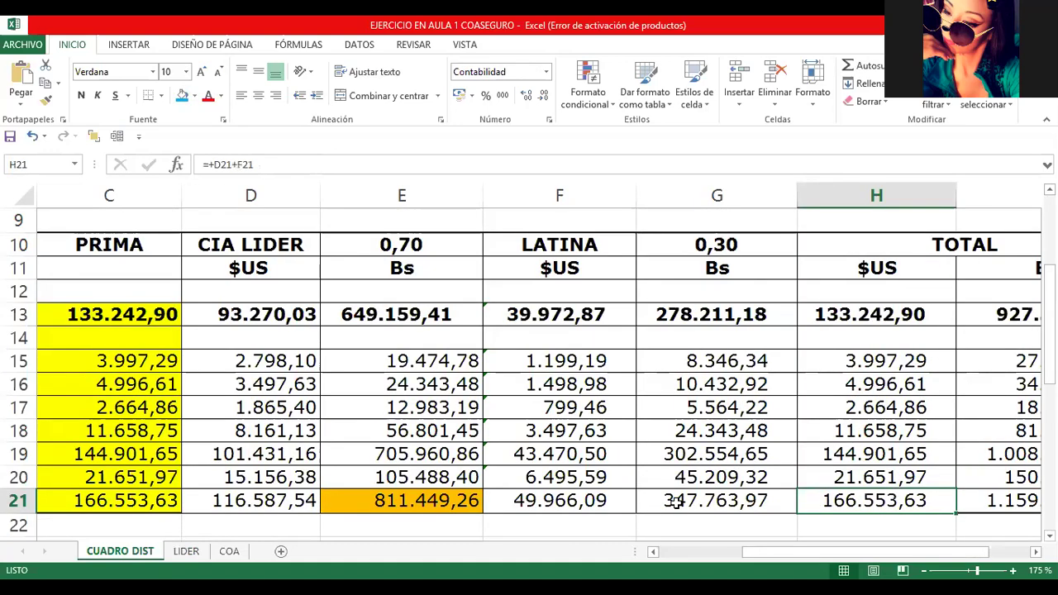
{"action": "key", "text": "Left"}
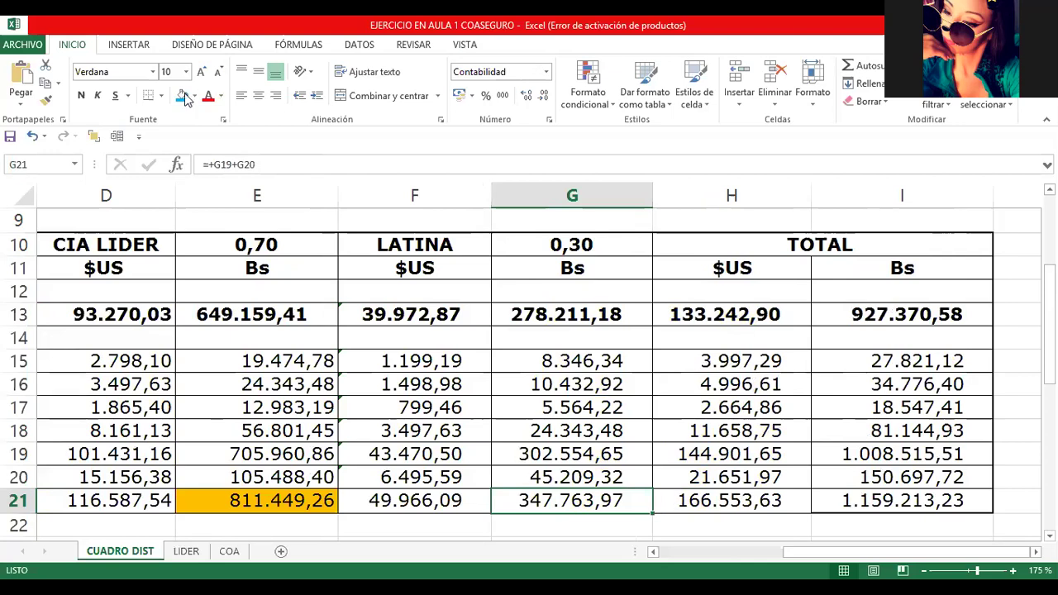
{"action": "key", "text": "F4"}
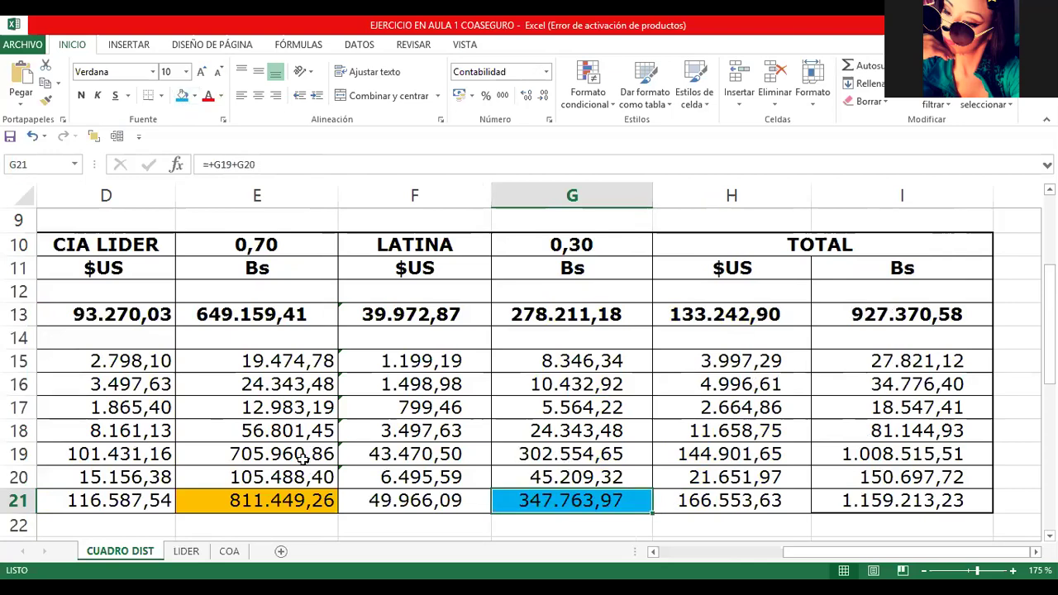
- Return to the LIDER sheet and examine how the FISCALES Y MUNICIPALES IT debit in D8 is calculated from PRIMAS POR COBRAR
{"action": "key", "text": "ctrl+Page_Down"}
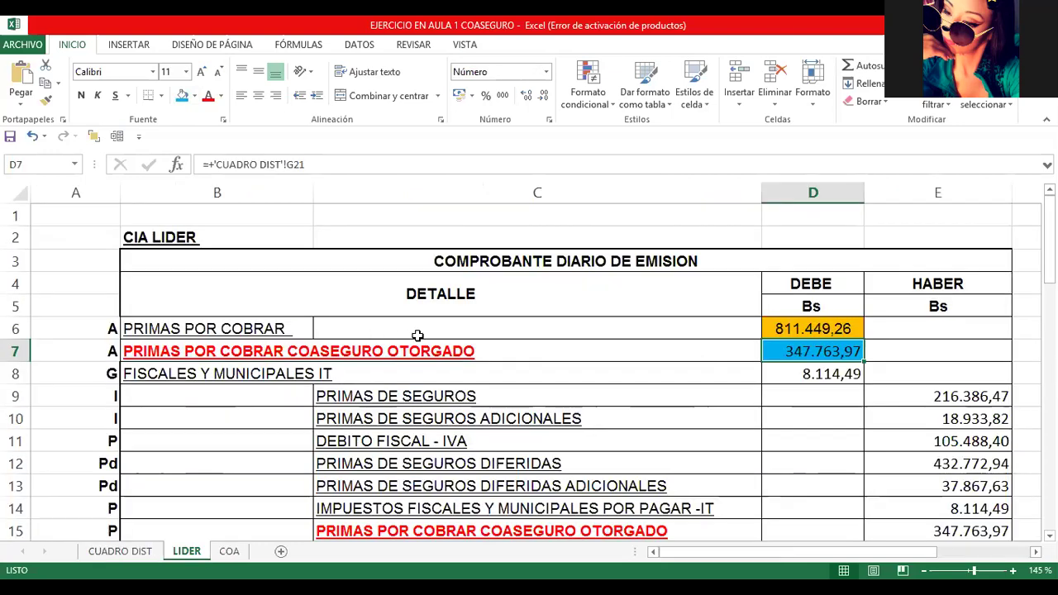
{"action": "left_click", "coordinate": [848, 380]}
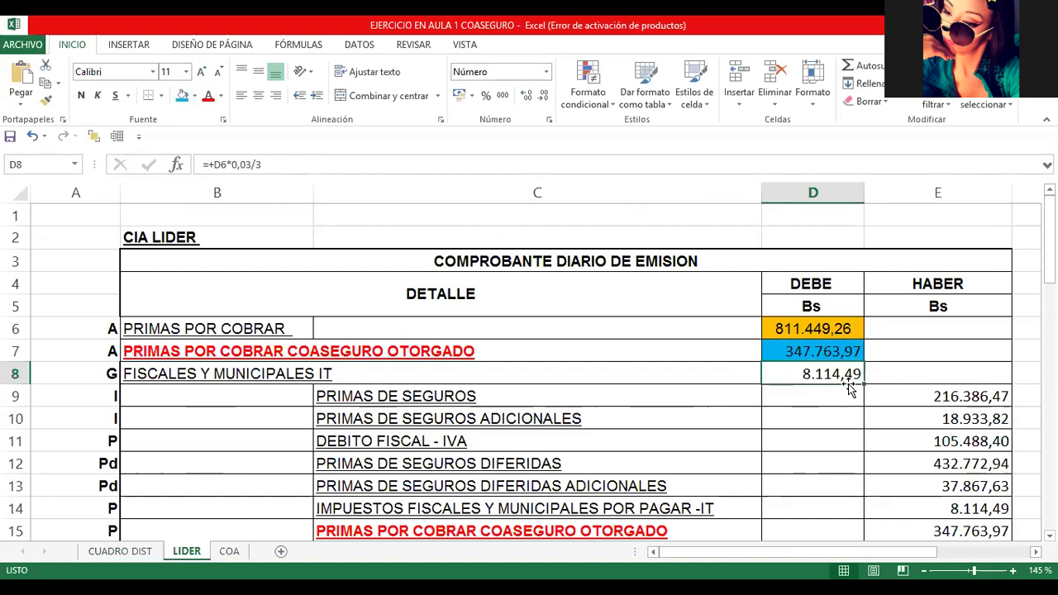
{"action": "double_click", "coordinate": [848, 384]}
{"action": "key", "text": "Escape"}
{"action": "double_click", "coordinate": [805, 372]}
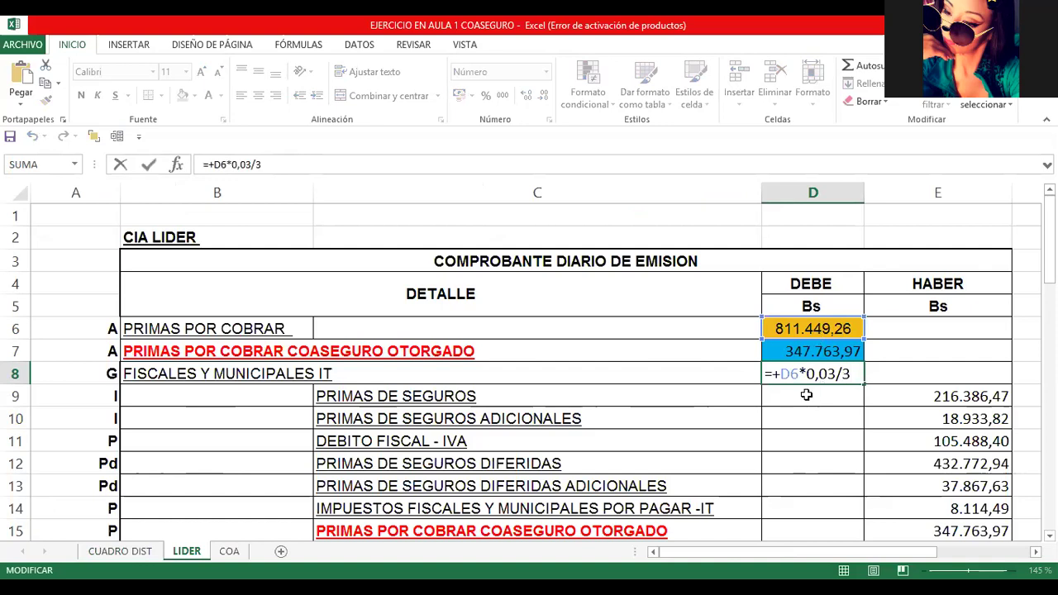
{"action": "key", "text": "Escape"}
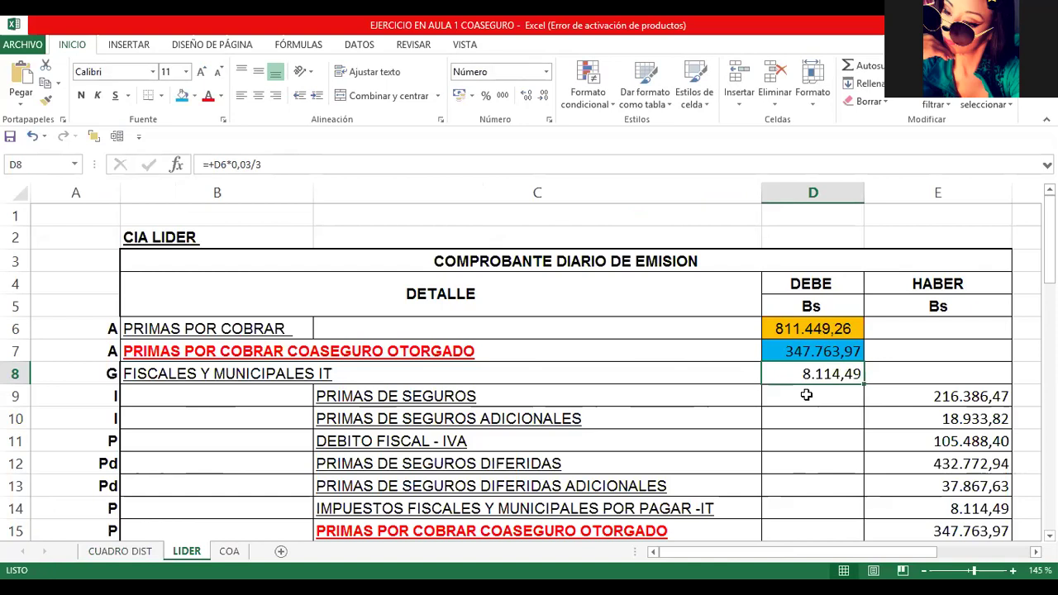
{"action": "key", "text": "F2"}
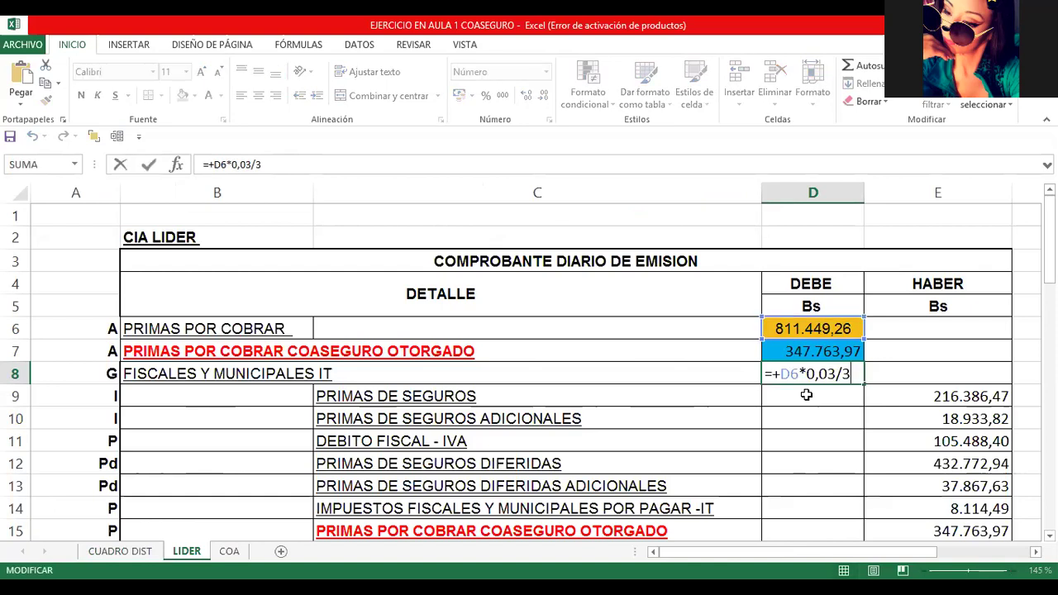
{"action": "key", "text": "ctrl+Return"}
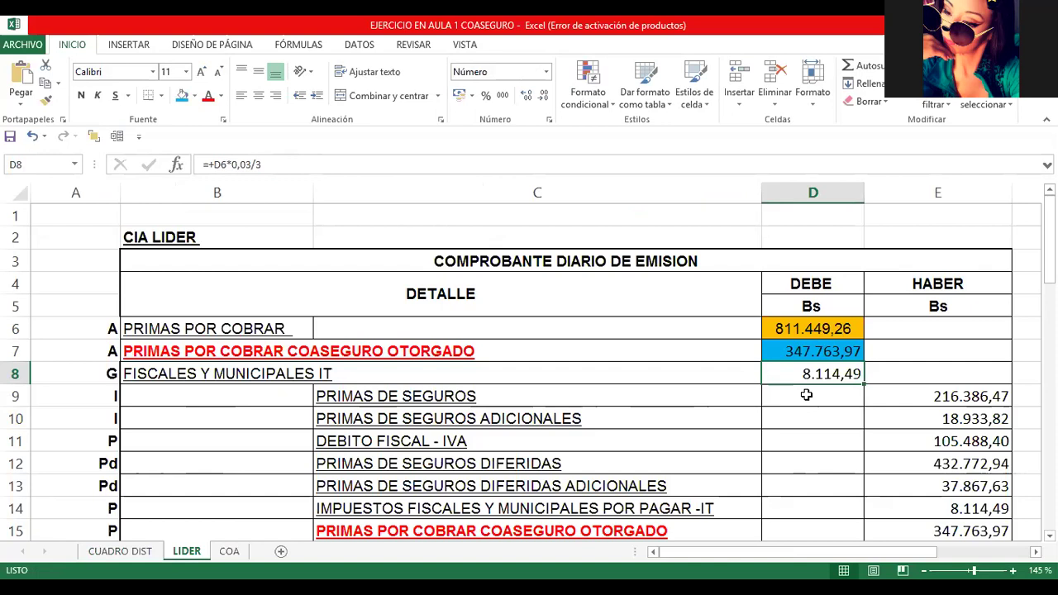
{"action": "key", "text": "Right"}
{"action": "key", "text": "Right"}
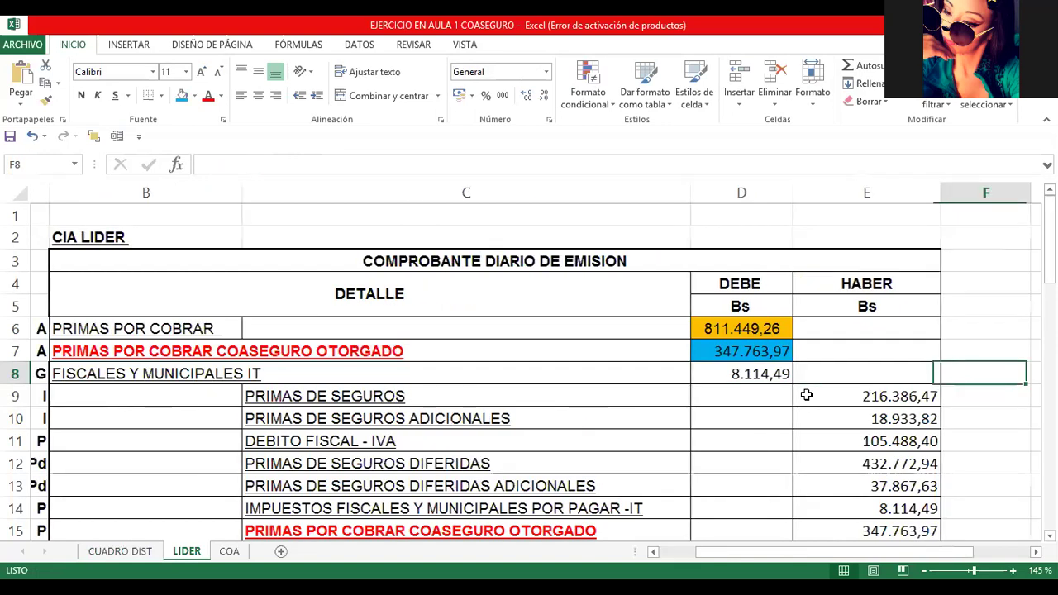
{"action": "key", "text": "Left"}
{"action": "key", "text": "Left"}
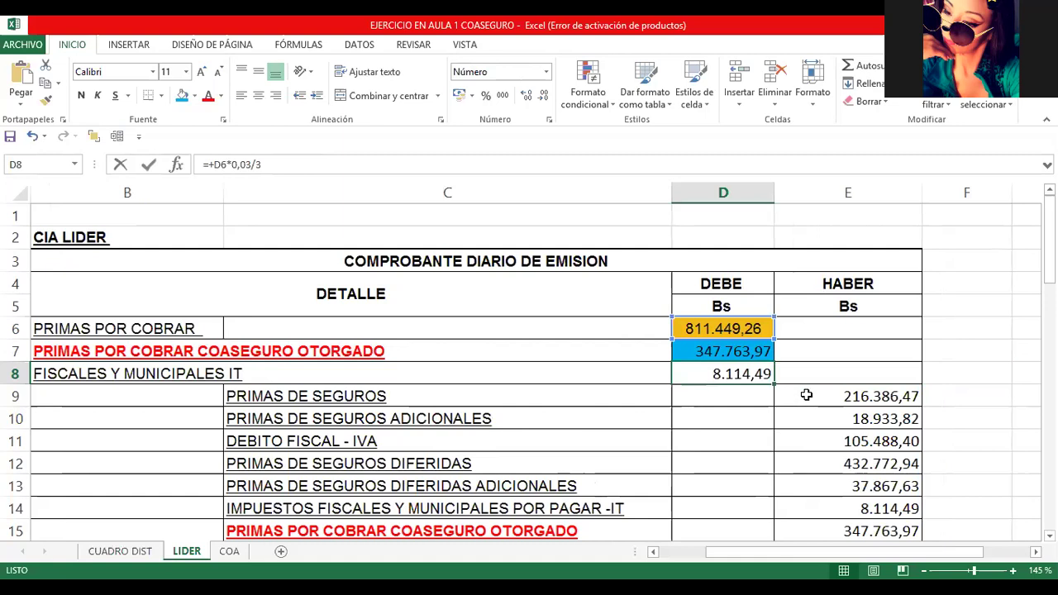
{"action": "key", "text": "Escape"}
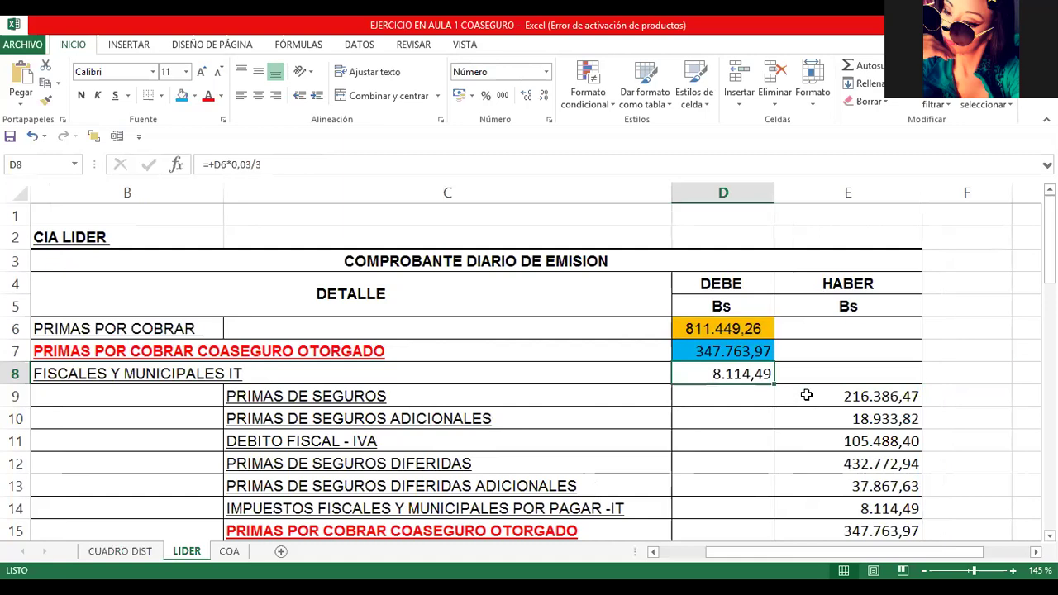
- Inspect the PRIMAS DE SEGUROS credit formula in E9 and look along the PRIMAS DE SEGUROS ADICIONALES row
{"action": "left_click", "coordinate": [806, 395]}
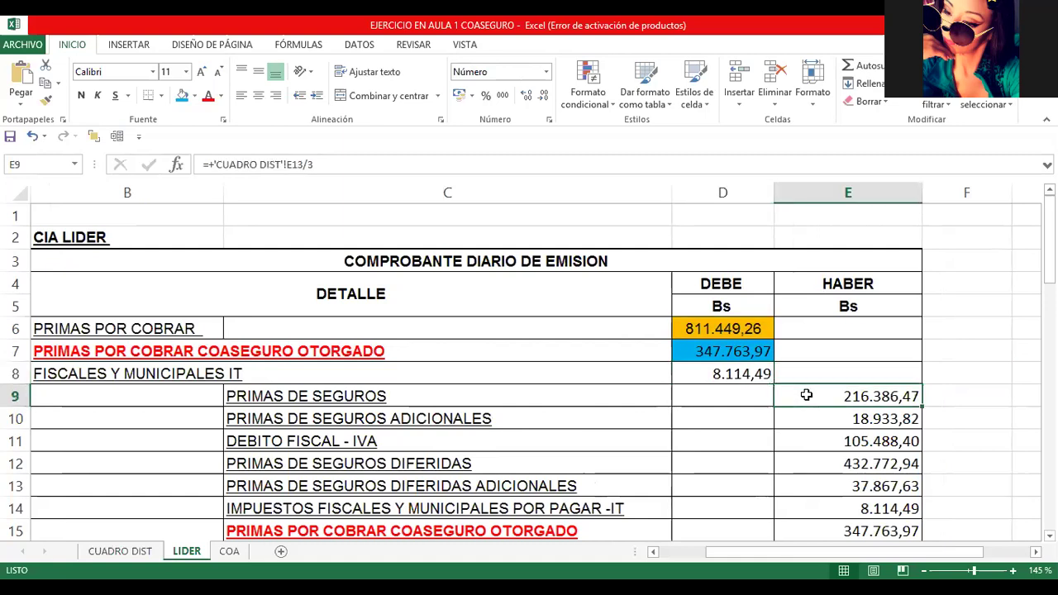
{"action": "key", "text": "Home"}
{"action": "key", "text": "Down"}
{"action": "key", "text": "Right"}
{"action": "key", "text": "Right"}
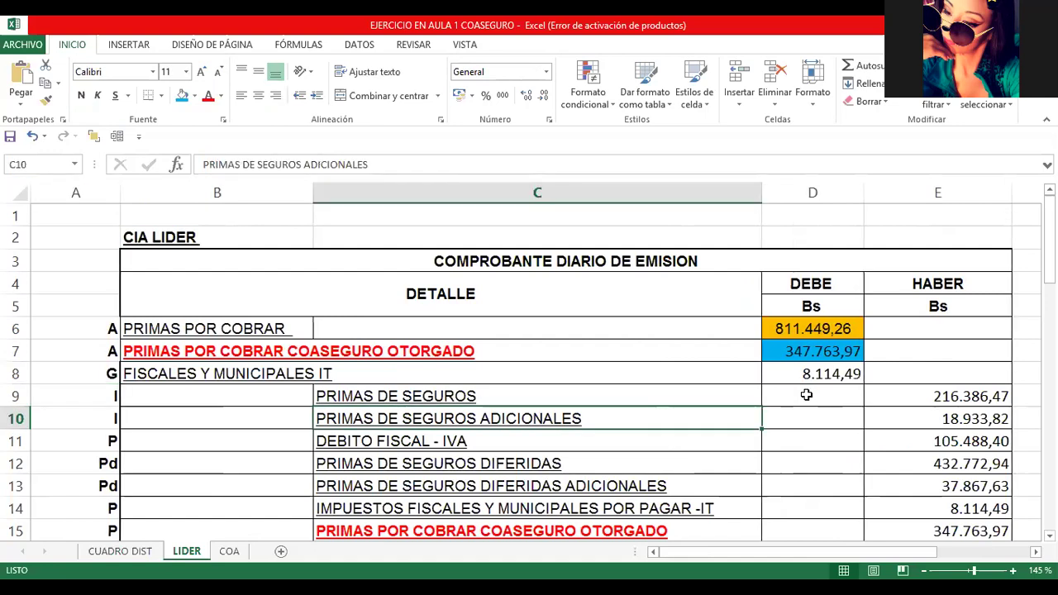
{"action": "key", "text": "Right"}
{"action": "key", "text": "Right"}
{"action": "key", "text": "Right"}
{"action": "scroll", "coordinate": [805, 395], "scroll_direction": "right", "scroll_amount": 1}
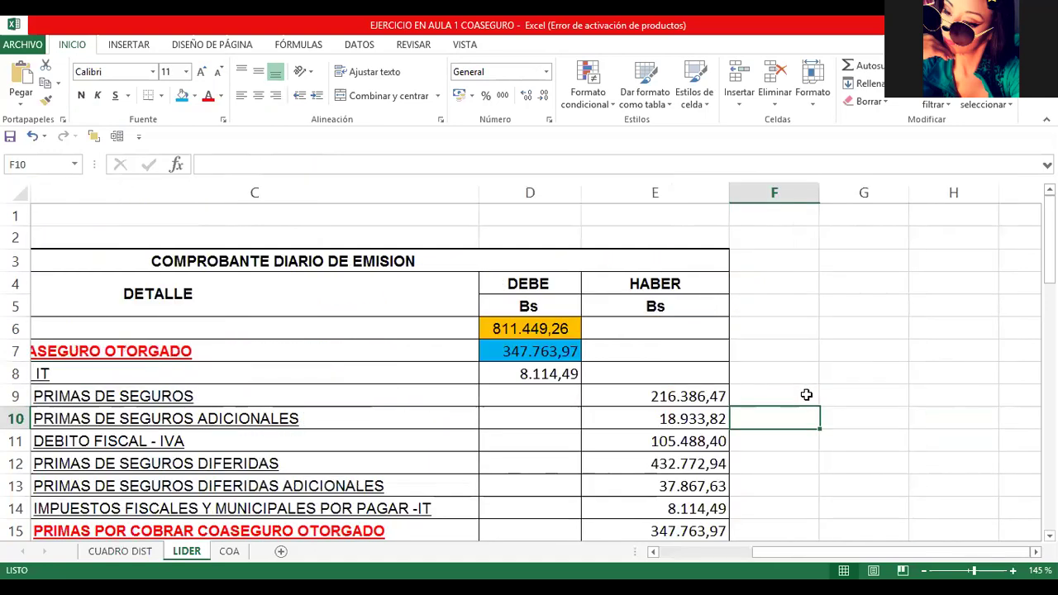
- Fill the PRIMAS DE SEGUROS credit in E9 with orange
{"action": "key", "text": "Up"}
{"action": "key", "text": "Left"}
{"action": "key", "text": "Left"}
{"action": "key", "text": "Right"}
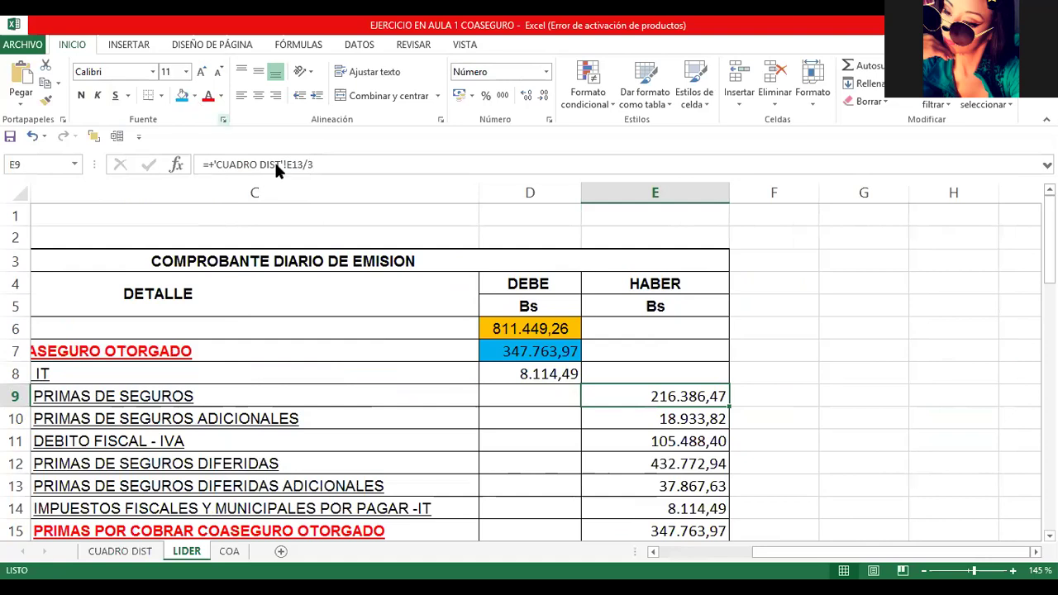
{"action": "left_click", "coordinate": [195, 96]}
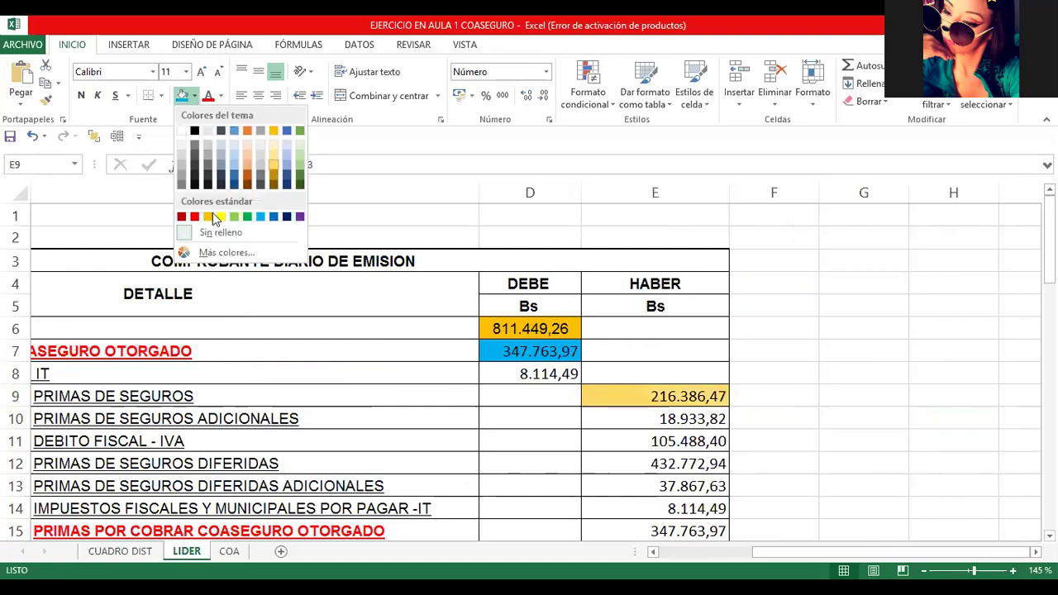
{"action": "key", "text": "Escape"}
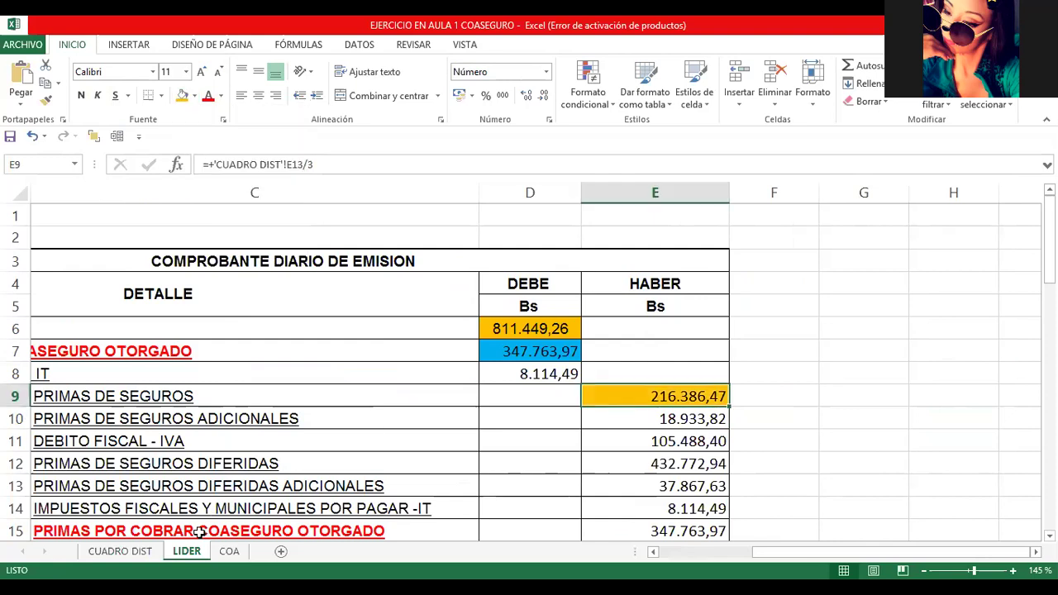
- Fill the lead company's PRIMA NETA DIFERIDA in Bs, cell E13 on CUADRO DIST, with orange and return to the LIDER sheet
{"action": "left_click", "coordinate": [120, 551]}
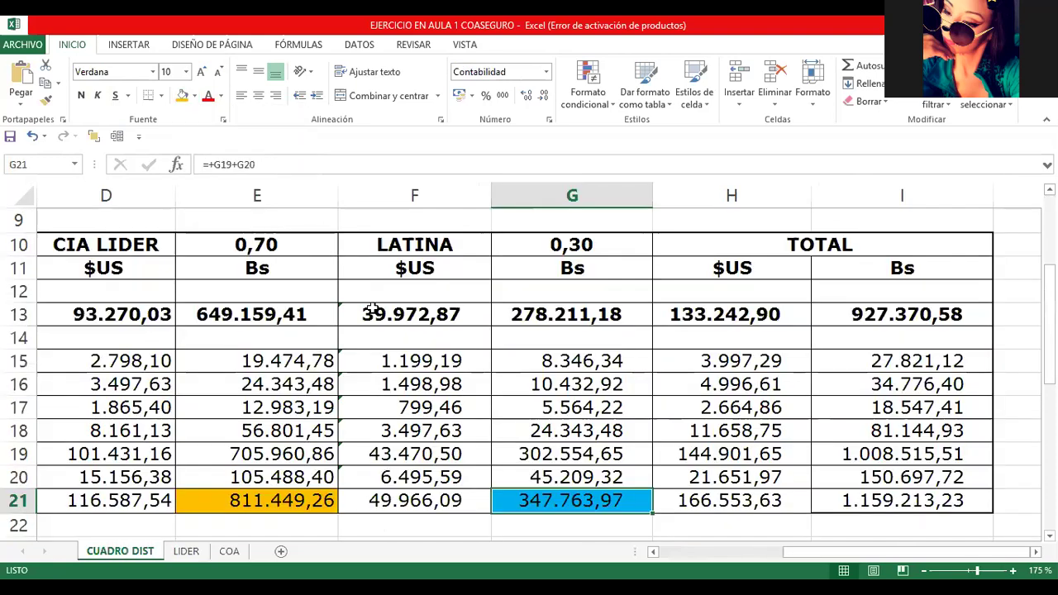
{"action": "left_click", "coordinate": [413, 312]}
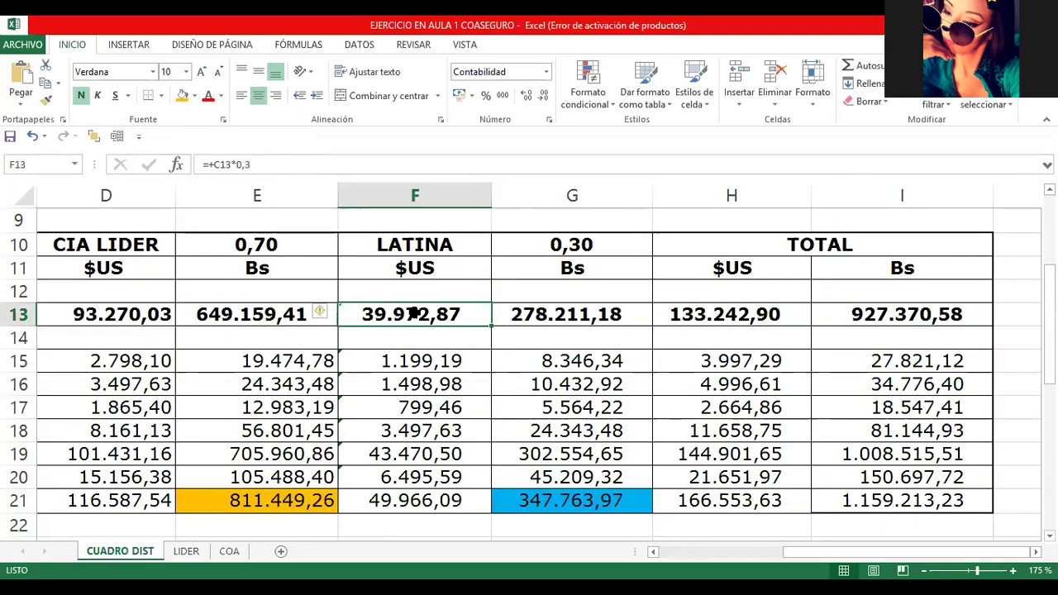
{"action": "key", "text": "Left"}
{"action": "scroll", "coordinate": [414, 313], "scroll_direction": "left", "scroll_amount": 3}
{"action": "key", "text": "Left"}
{"action": "scroll", "coordinate": [414, 313], "scroll_direction": "right", "scroll_amount": 2}
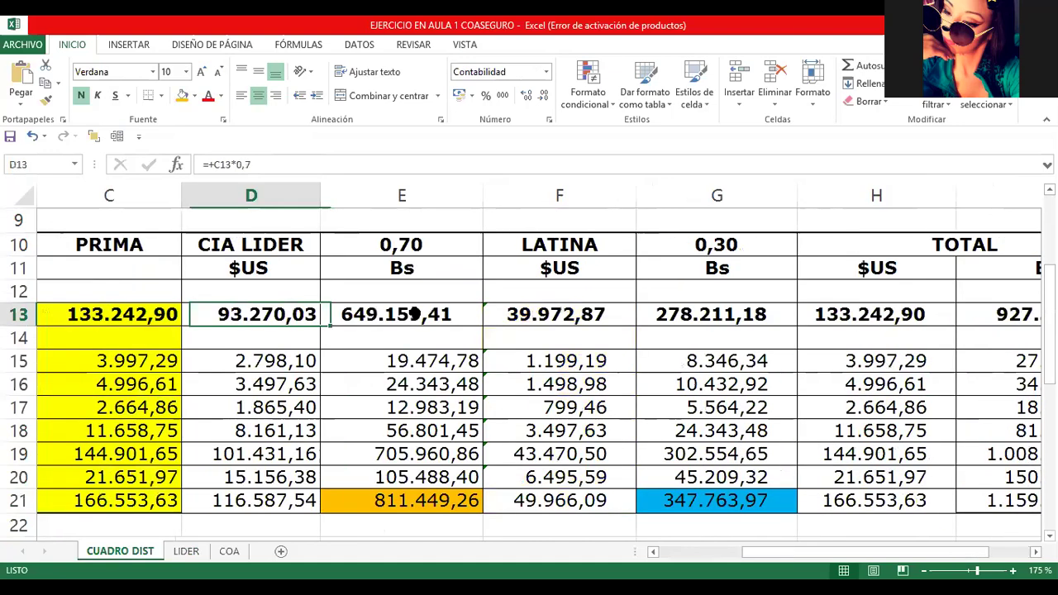
{"action": "left_click", "coordinate": [414, 313]}
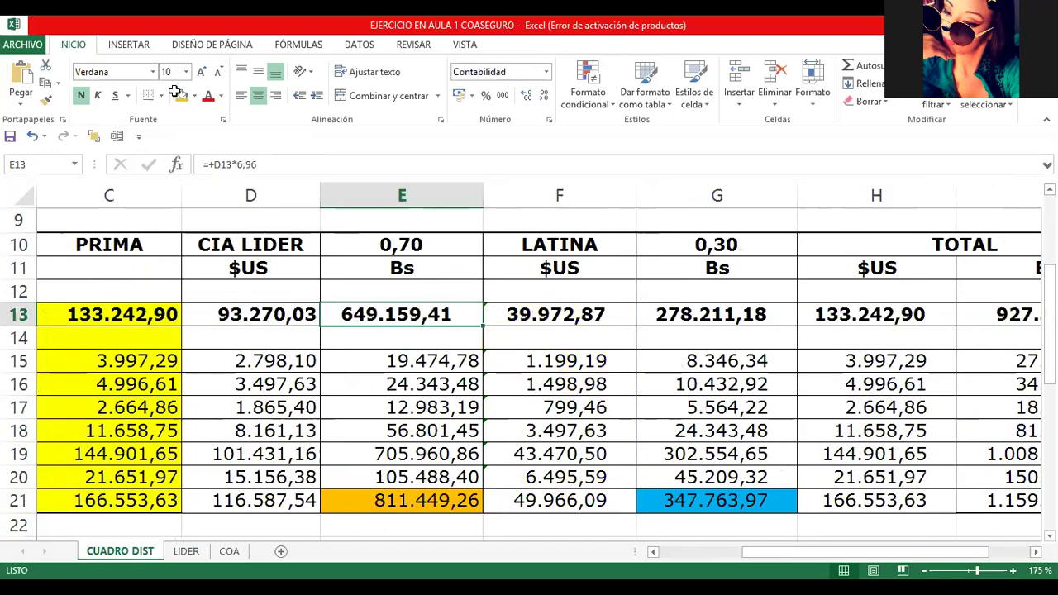
{"action": "key", "text": "F4"}
{"action": "key", "text": "ctrl+Page_Down"}
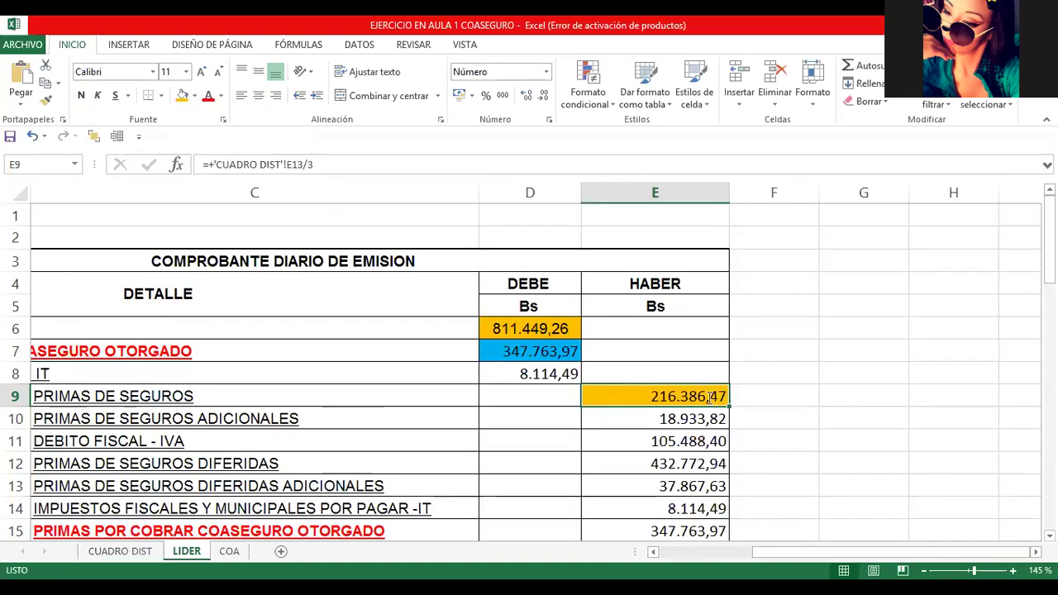
- Review the PRIMAS DE SEGUROS formula in E9 and fill the PRIMAS DE SEGUROS ADICIONALES credit in E10 with orange
{"action": "key", "text": "F2"}
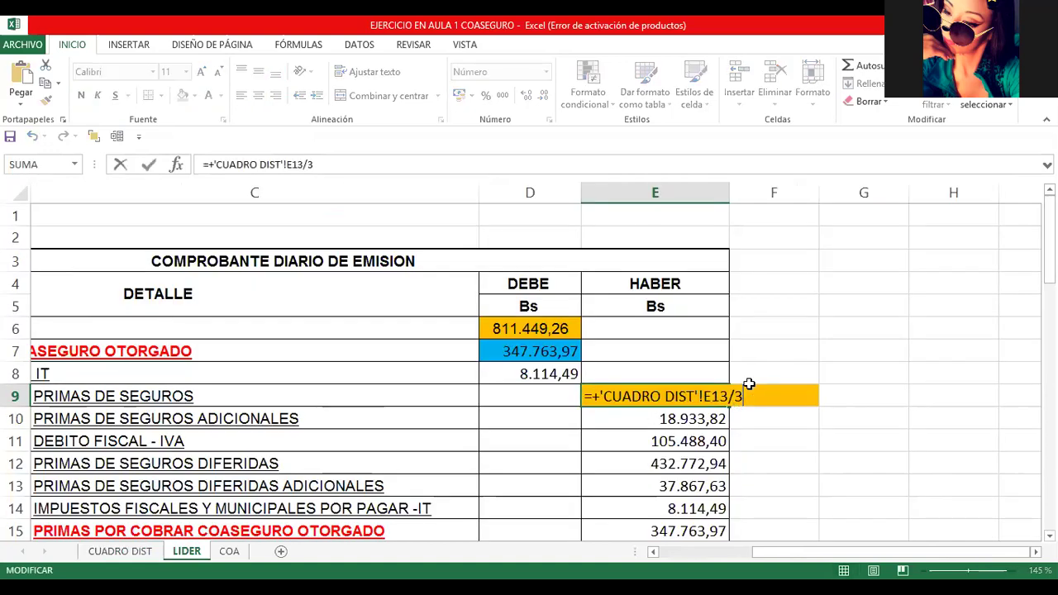
{"action": "key", "text": "Escape"}
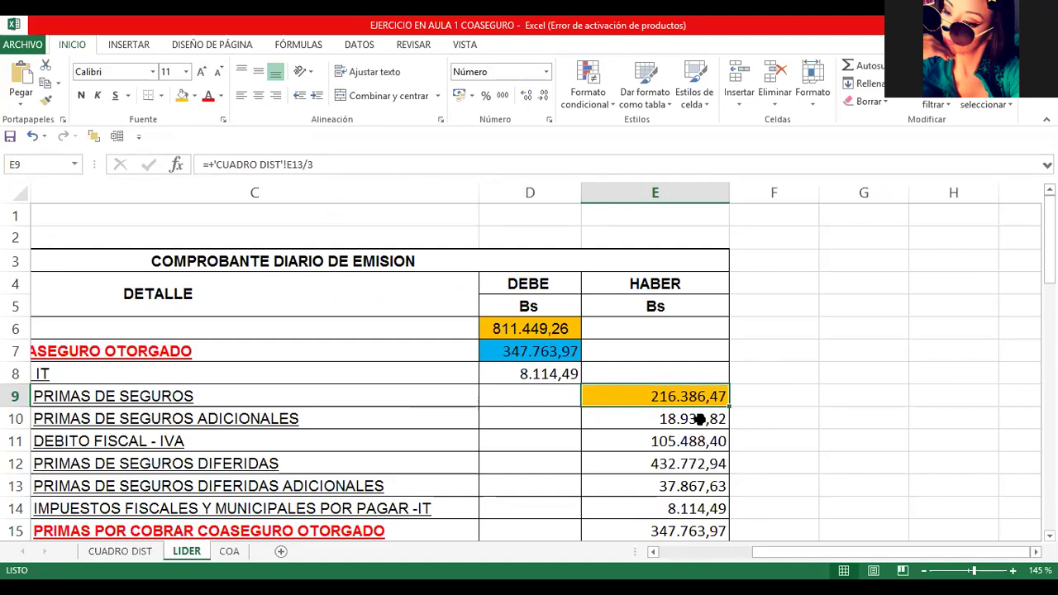
{"action": "left_click", "coordinate": [698, 419]}
{"action": "key", "text": "F4"}
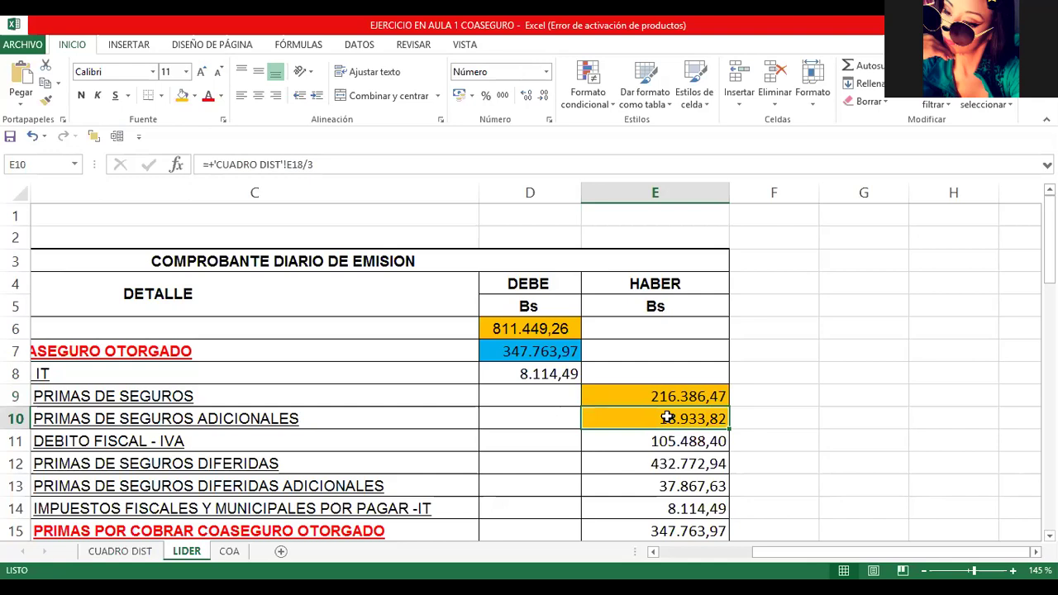
- Fill the lead company's TOTAL PRIMAS ADICIONALES in Bs, cell E18 on the CUADRO DIST sheet, with orange
{"action": "key", "text": "ctrl+Page_Up"}
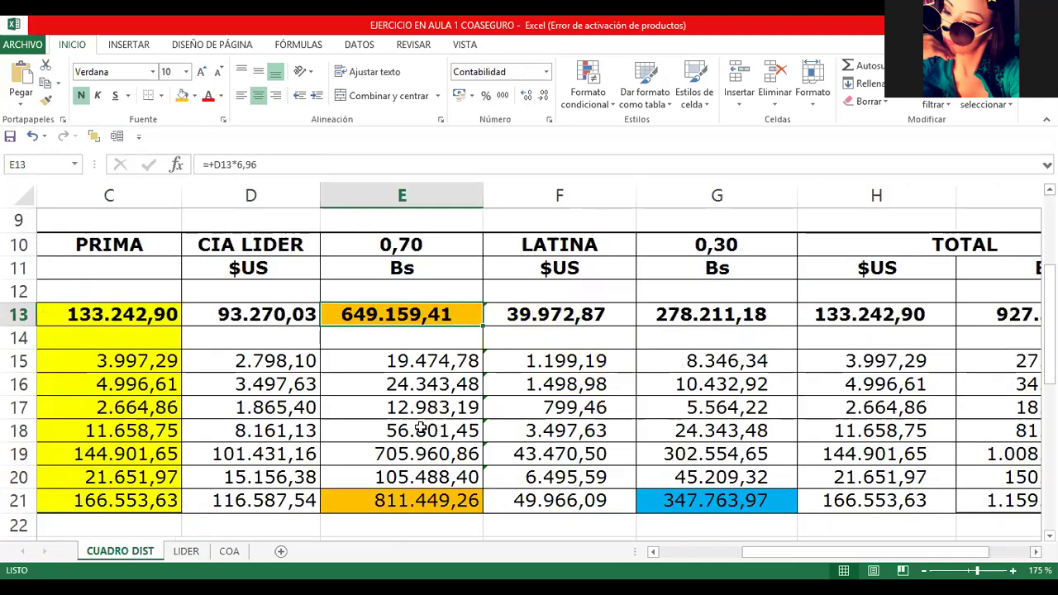
{"action": "key", "text": "Left"}
{"action": "key", "text": "Left"}
{"action": "key", "text": "Down"}
{"action": "key", "text": "Down"}
{"action": "key", "text": "Down"}
{"action": "key", "text": "Down"}
{"action": "key", "text": "Down"}
{"action": "key", "text": "Left"}
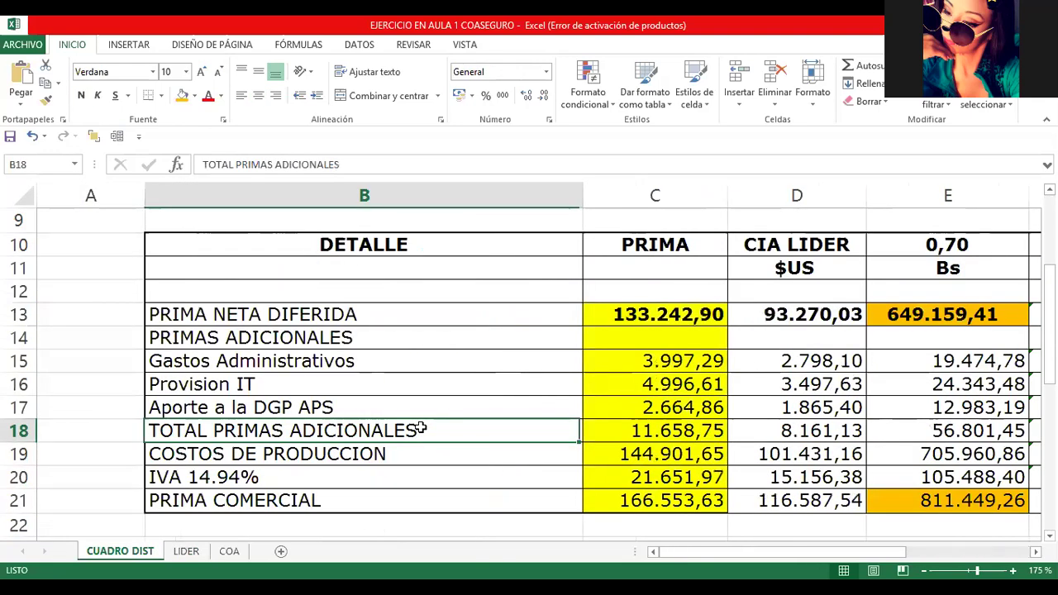
{"action": "key", "text": "Right"}
{"action": "key", "text": "Right"}
{"action": "key", "text": "Right"}
{"action": "key", "text": "Right"}
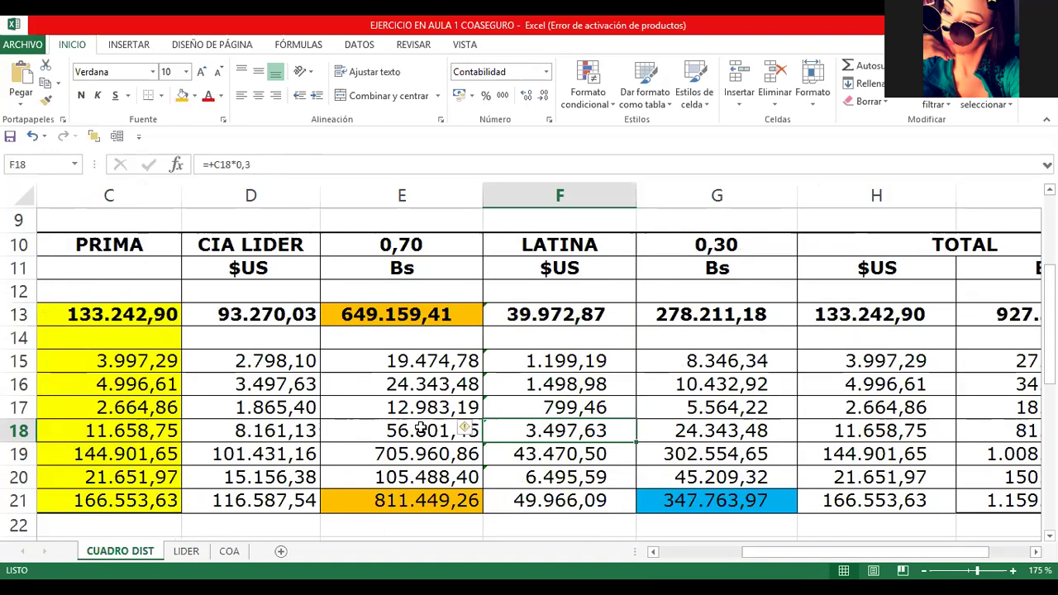
{"action": "key", "text": "Left"}
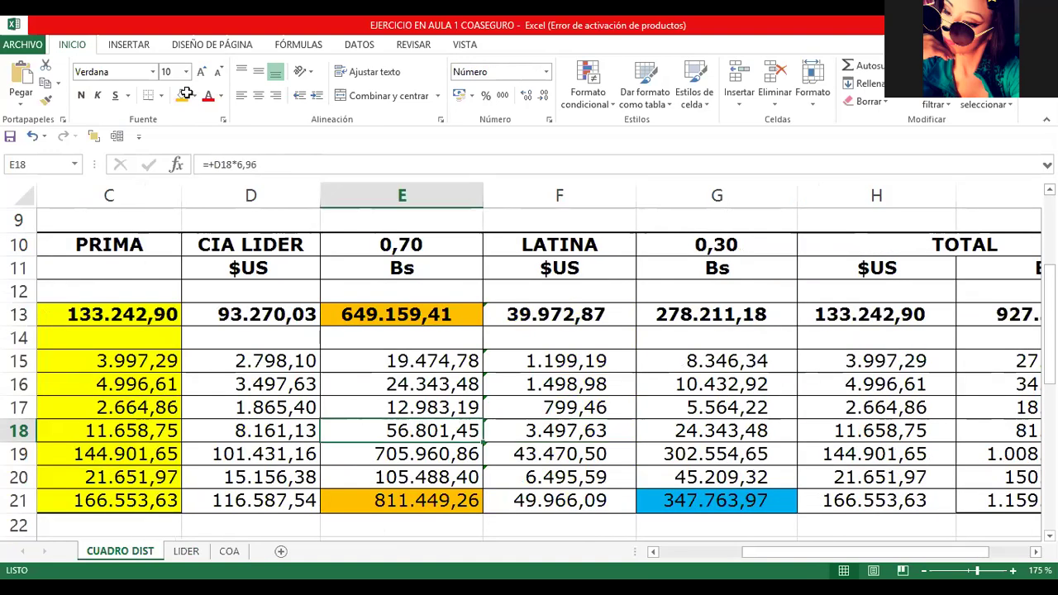
{"action": "key", "text": "F4"}
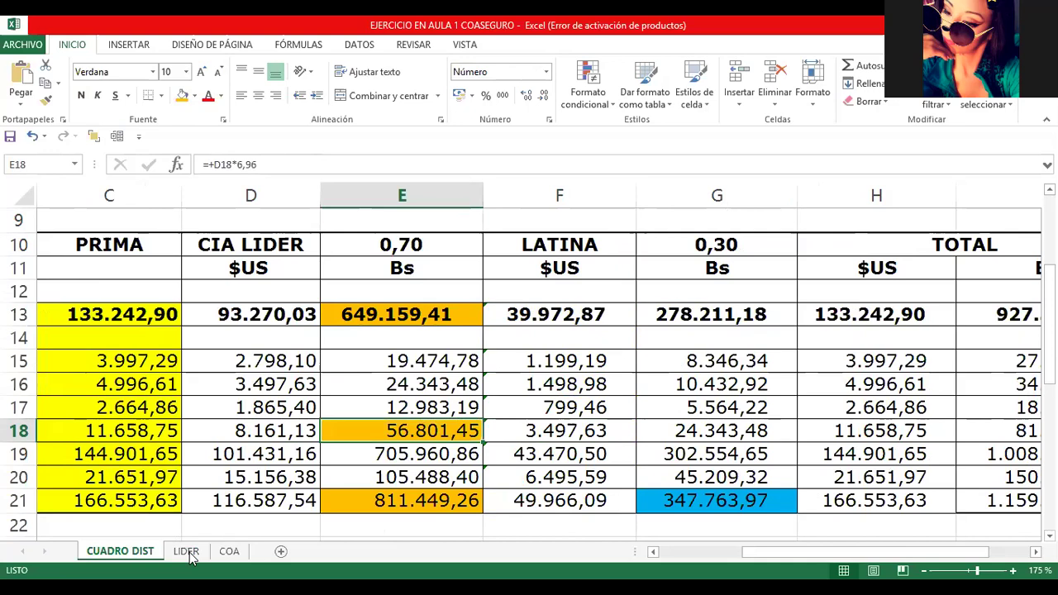
- Return to the LIDER sheet, check the formula in E10 and fill the DEBITO FISCAL - IVA credit in E11 with orange
{"action": "key", "text": "ctrl+Page_Down"}
{"action": "double_click", "coordinate": [731, 420]}
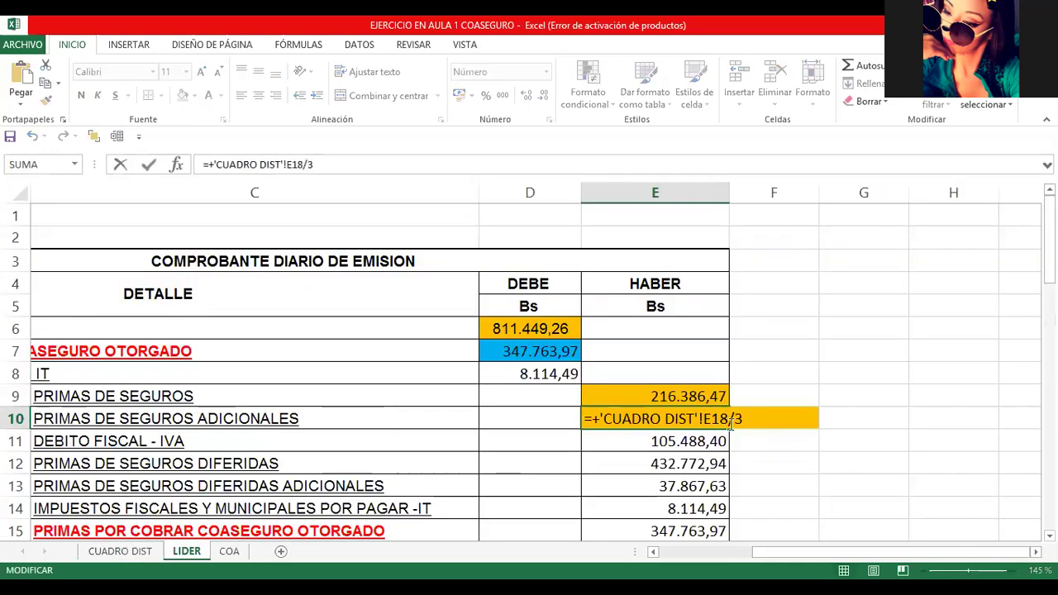
{"action": "key", "text": "ctrl+Return"}
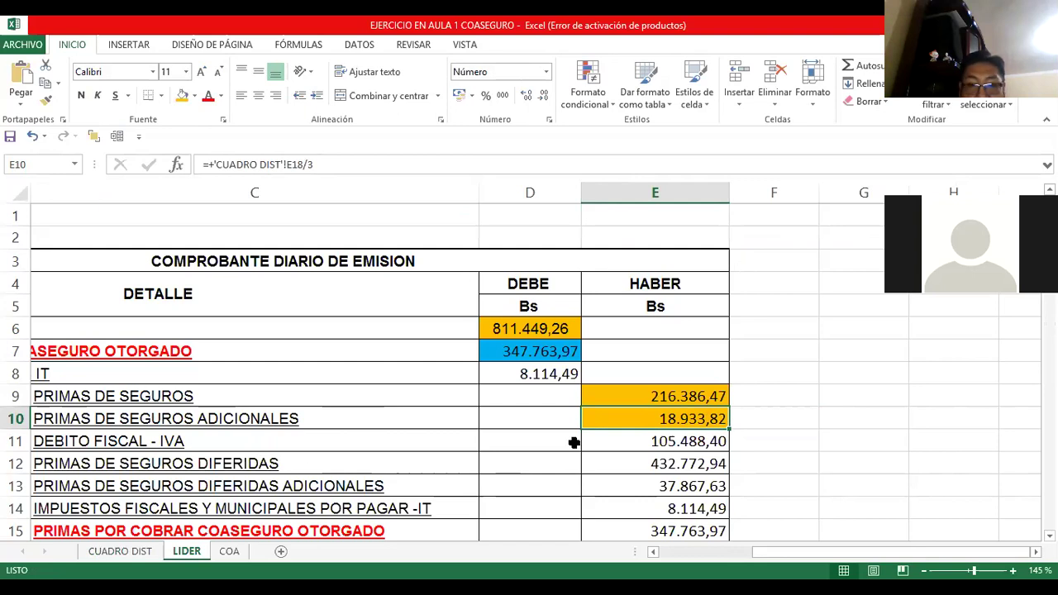
{"action": "key", "text": "Down"}
{"action": "left_click", "coordinate": [179, 98]}
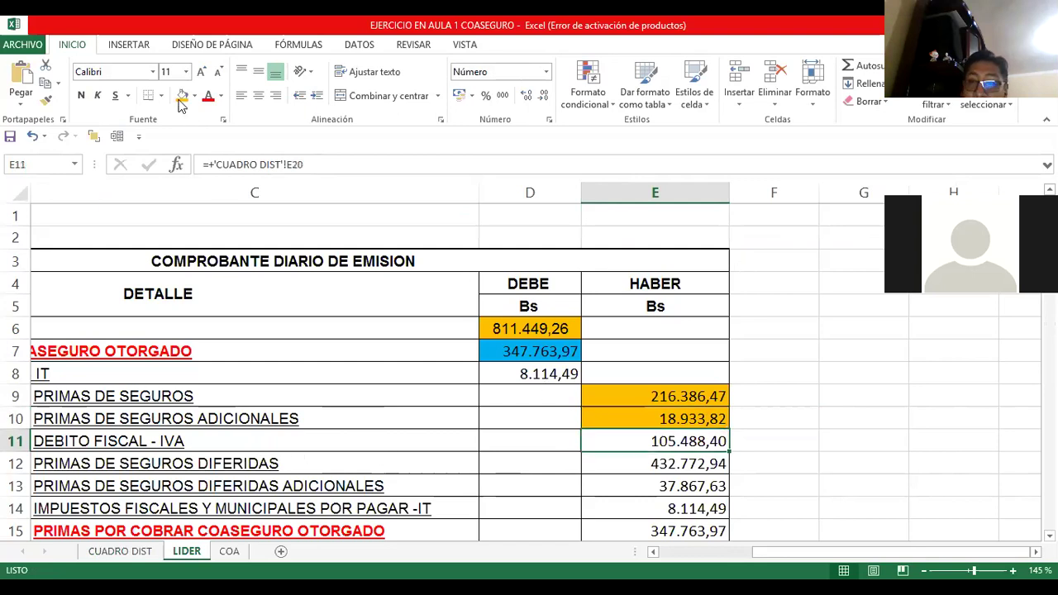
- Fill the lead company's IVA 14.94% amount in Bs, cell E20 on CUADRO DIST, with orange
{"action": "left_click", "coordinate": [115, 551]}
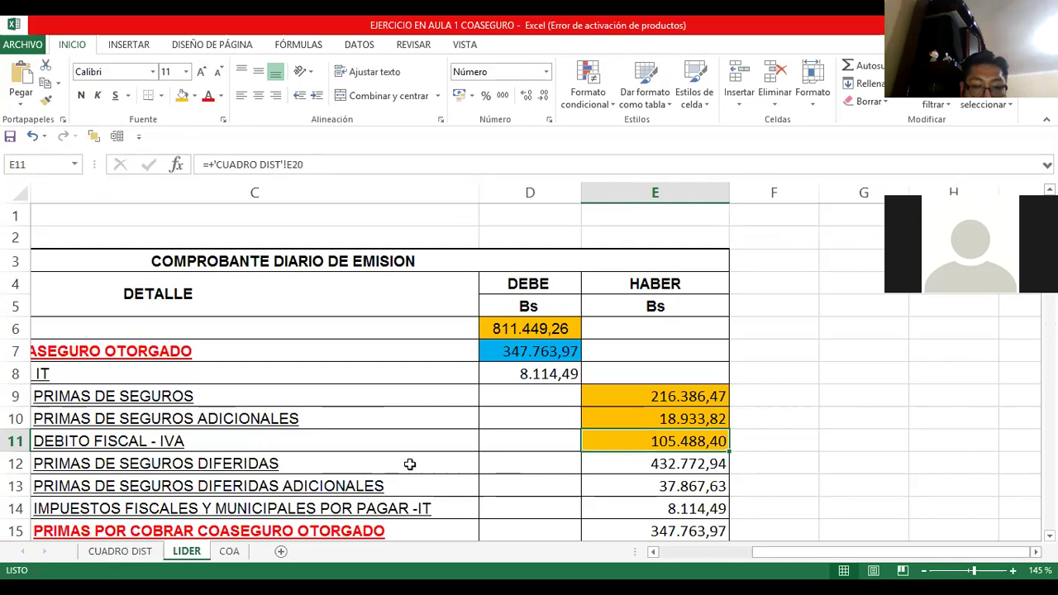
{"action": "key", "text": "Down"}
{"action": "key", "text": "Down"}
{"action": "left_click", "coordinate": [182, 96]}
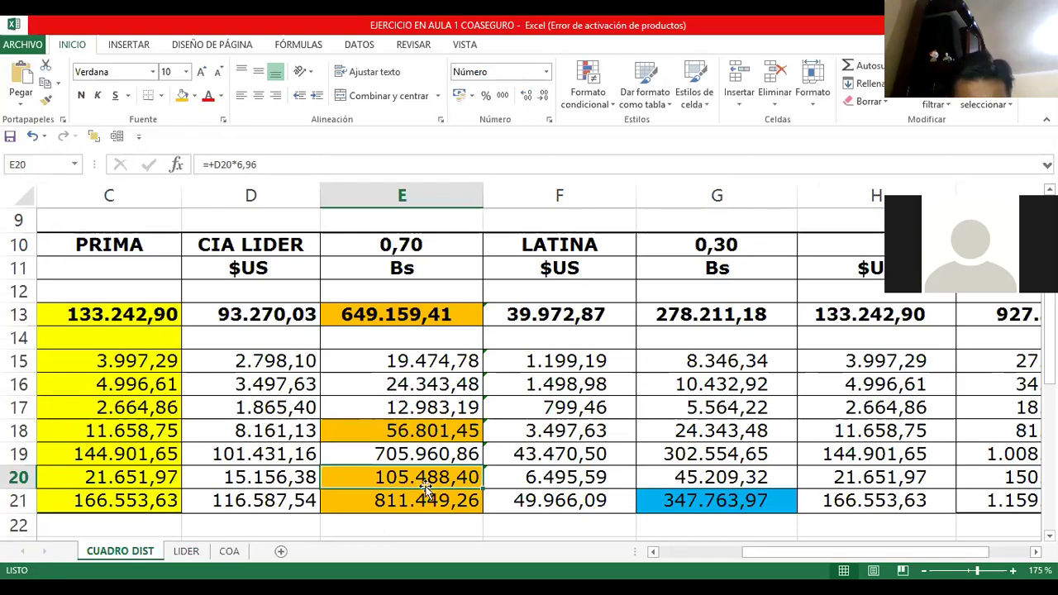
- Go back to LIDER and fill the PRIMAS DE SEGUROS DIFERIDAS credit in E12 with orange
{"action": "left_click", "coordinate": [186, 551]}
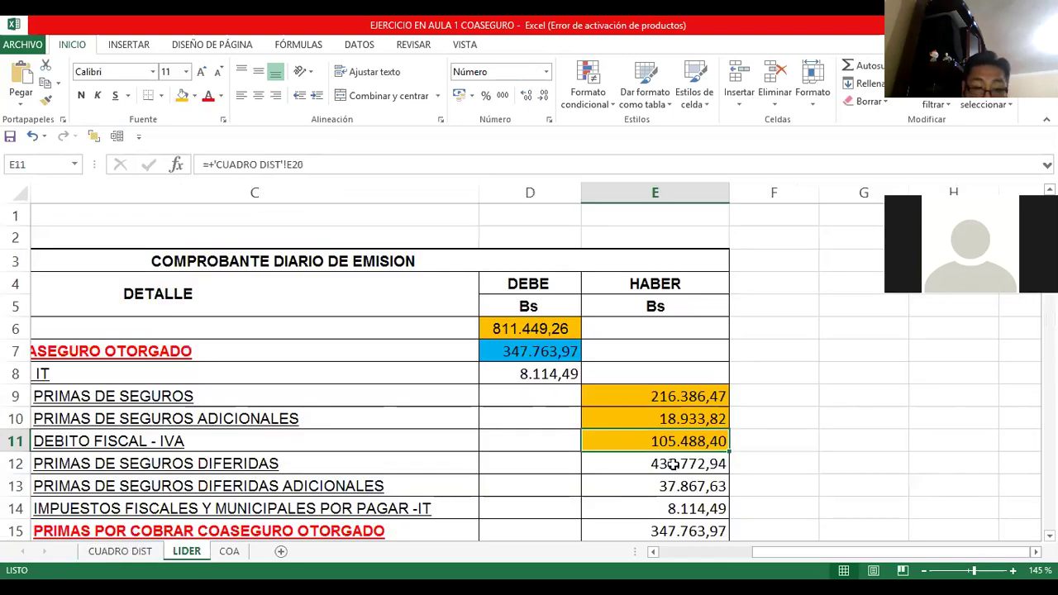
{"action": "left_click", "coordinate": [673, 464]}
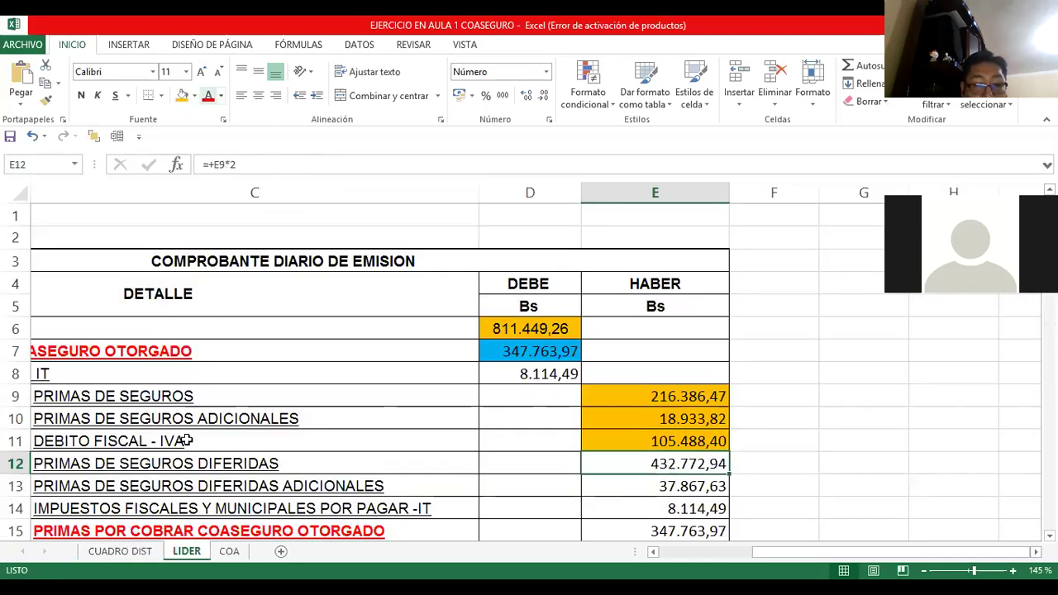
{"action": "key", "text": "F4"}
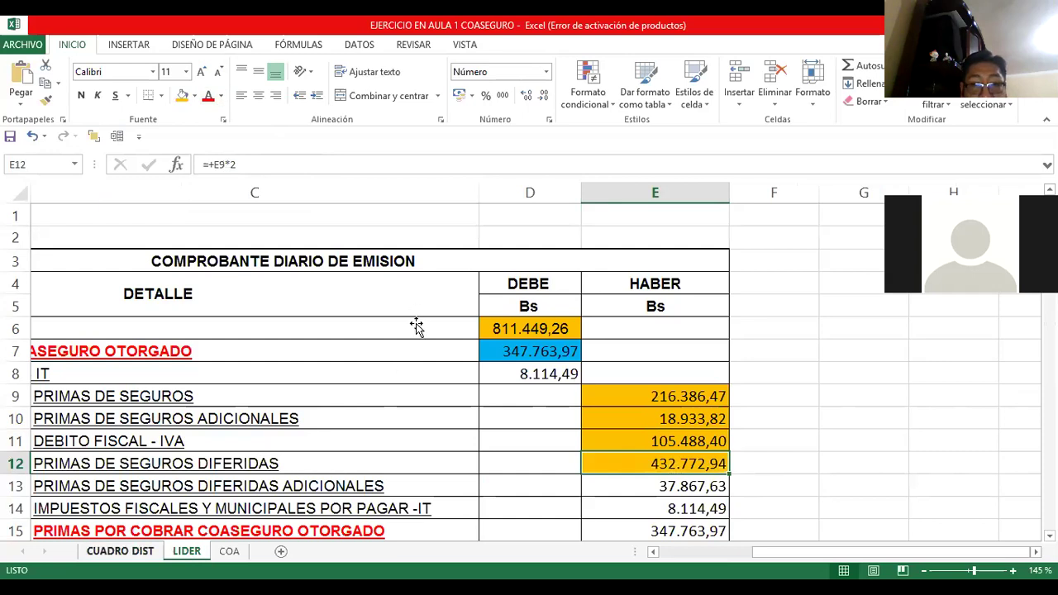
- Compare the lead company's PRIMA NETA DIFERIDA on CUADRO DIST with the deferred premium formula in E12 of LIDER
{"action": "key", "text": "ctrl+Page_Up"}
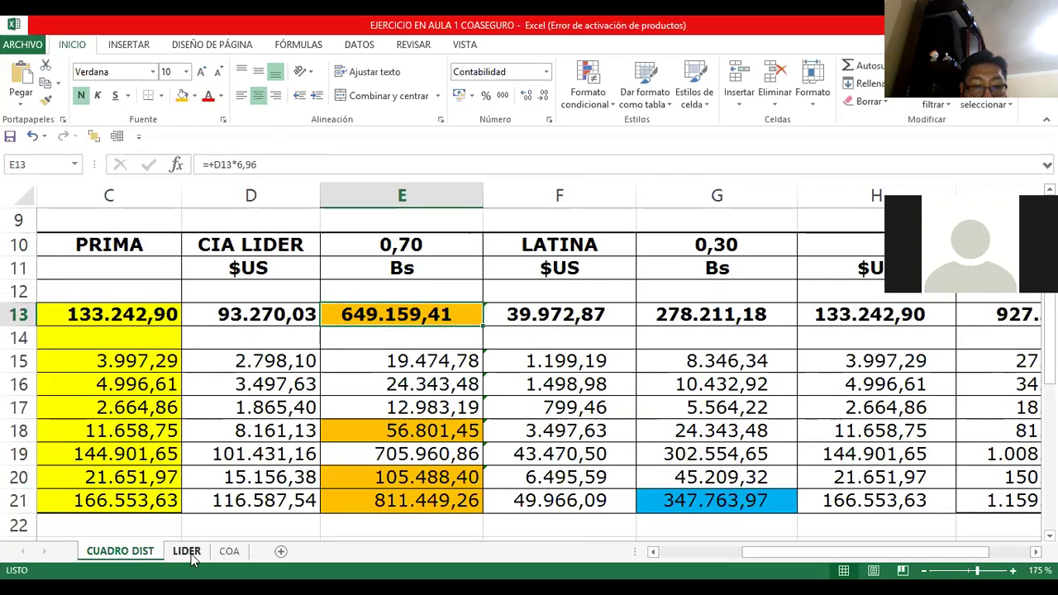
{"action": "key", "text": "ctrl+Page_Down"}
{"action": "double_click", "coordinate": [654, 454]}
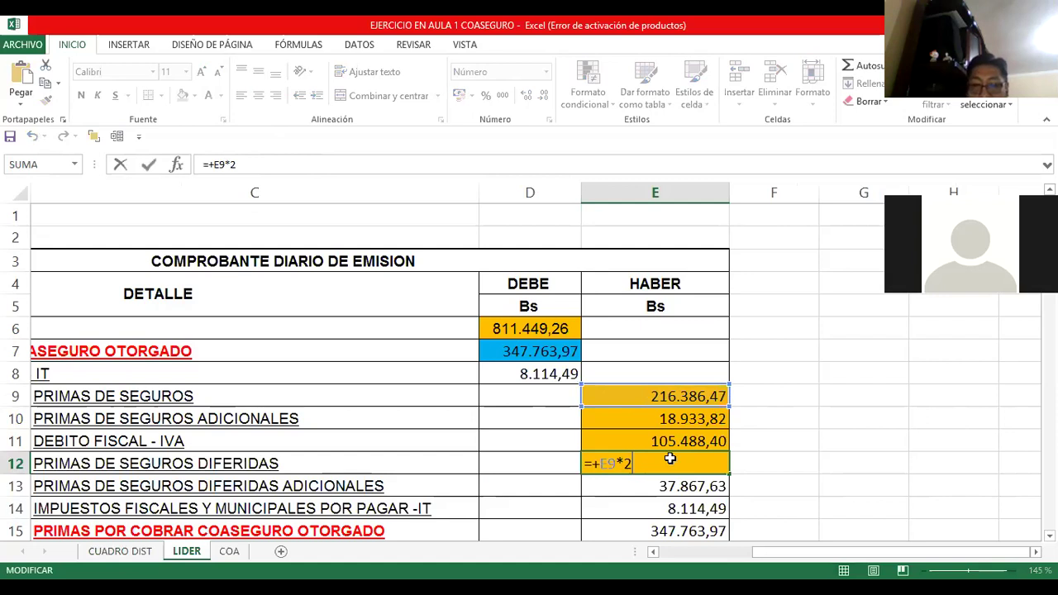
{"action": "key", "text": "ctrl+Return"}
- Fill the PRIMAS DE SEGUROS DIFERIDAS ADICIONALES credit in E13 with orange, checking E18 on CUADRO DIST and the E13 formula
{"action": "key", "text": "Down"}
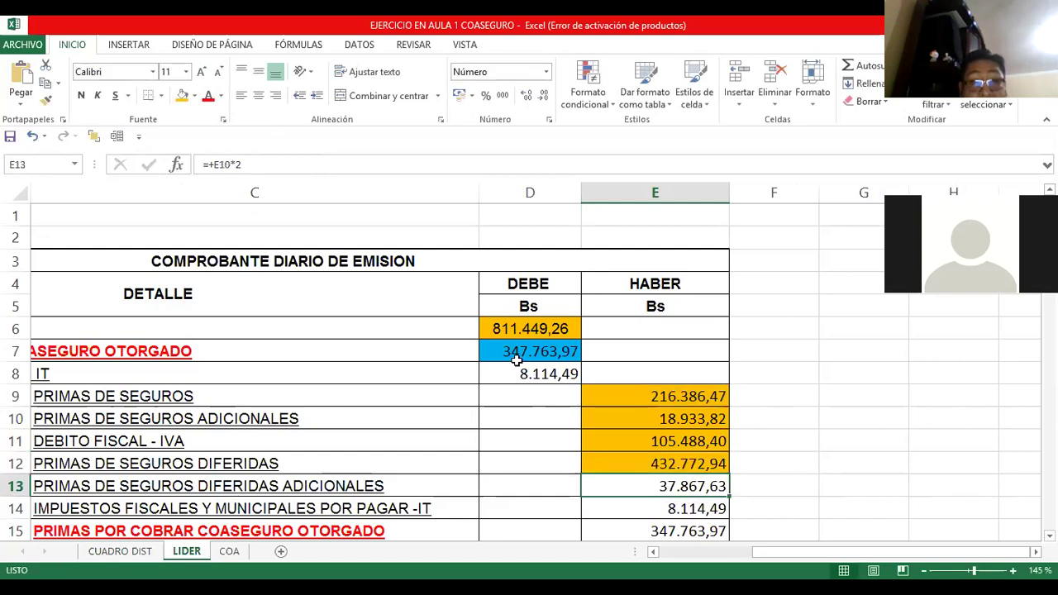
{"action": "left_click", "coordinate": [141, 554]}
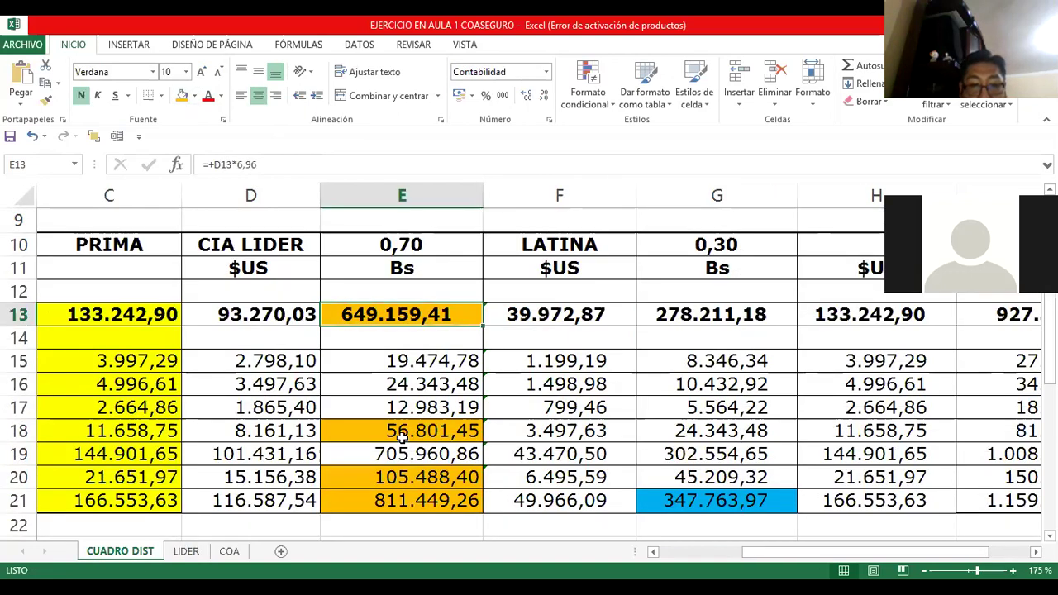
{"action": "left_click", "coordinate": [418, 438]}
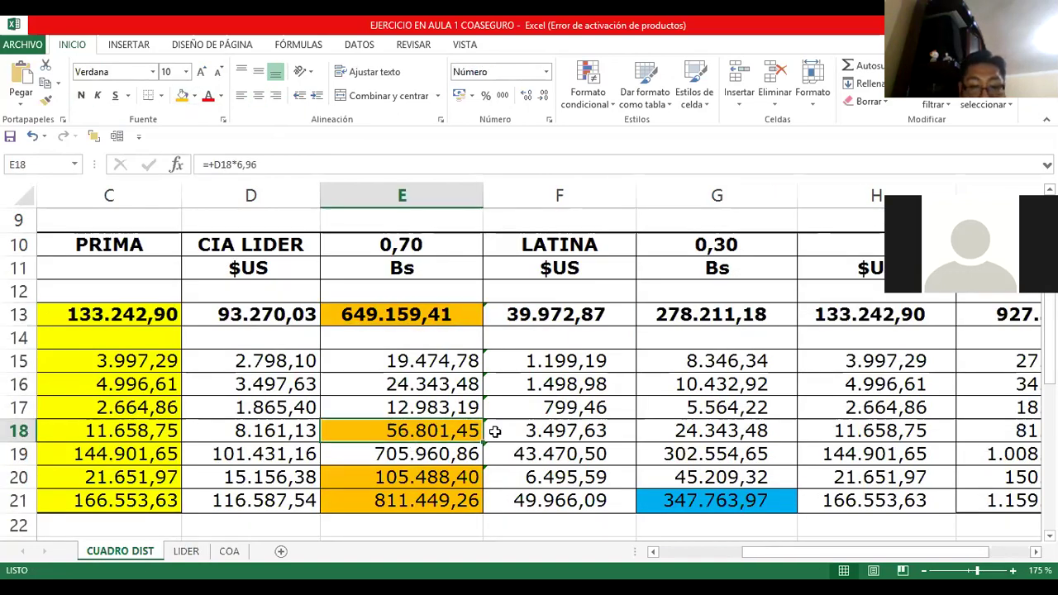
{"action": "left_click", "coordinate": [187, 551]}
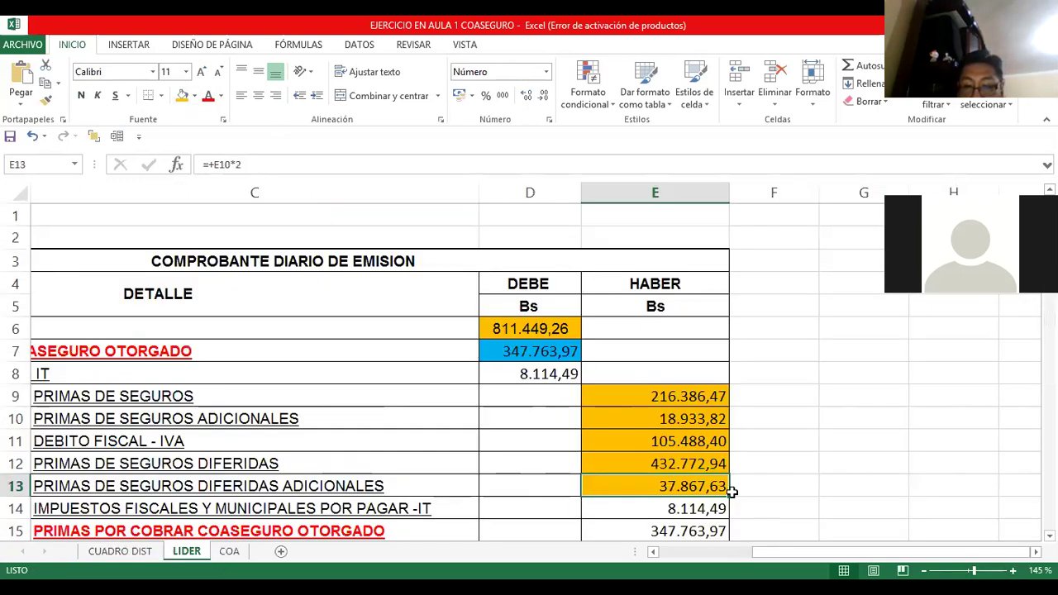
{"action": "double_click", "coordinate": [644, 485]}
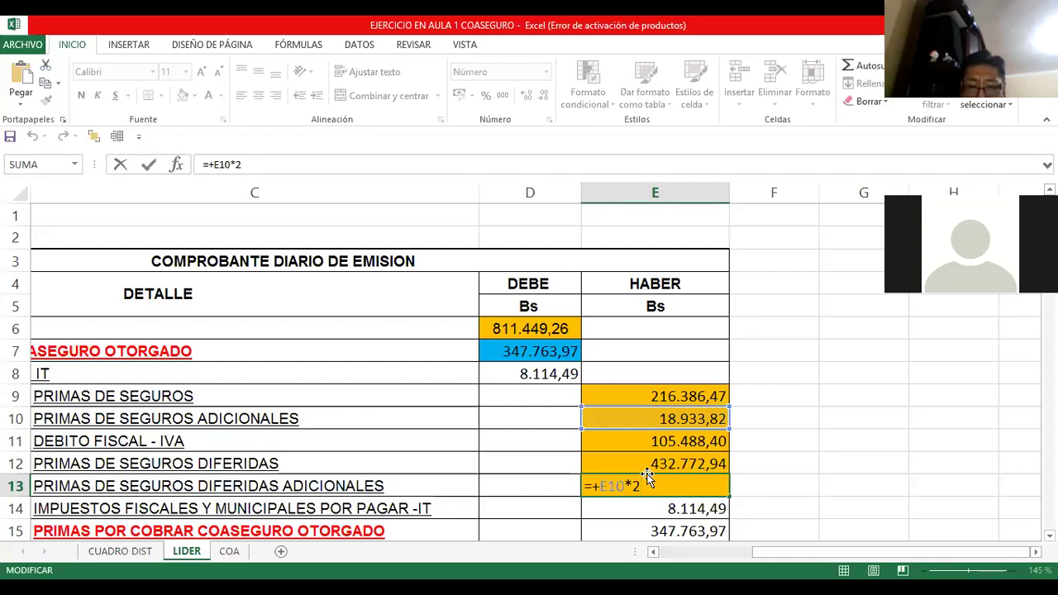
{"action": "key", "text": "ctrl+Return"}
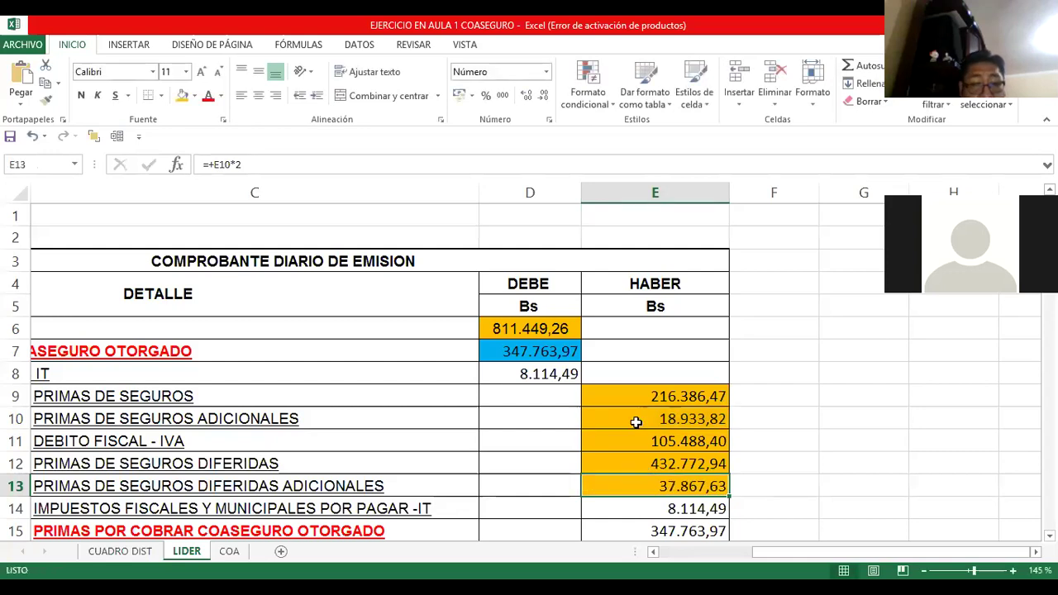
- Check how the credit in E13 derives from E10 and which cell the IMPUESTOS FISCALES Y MUNICIPALES POR PAGAR -IT credit in E14 references
{"action": "left_click", "coordinate": [696, 423]}
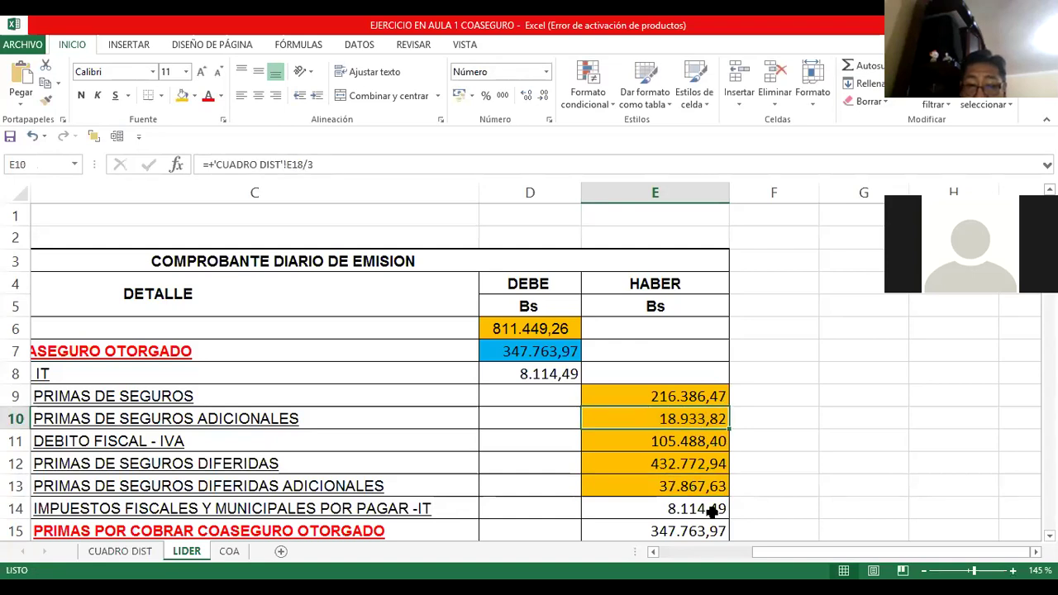
{"action": "key", "text": "Down"}
{"action": "key", "text": "Down"}
{"action": "key", "text": "Down"}
{"action": "key", "text": "F2"}
{"action": "key", "text": "Escape"}
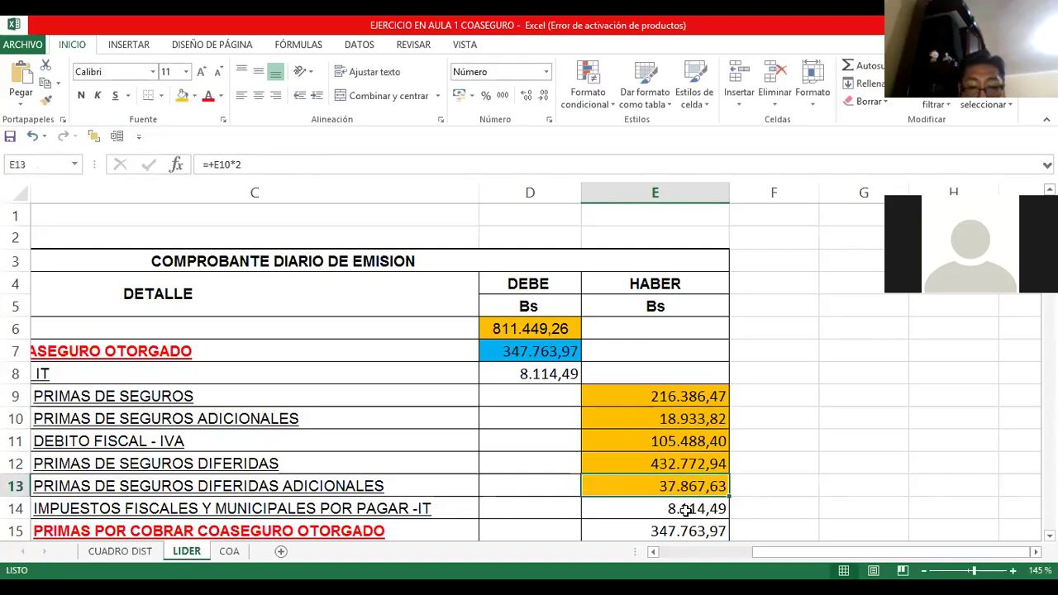
{"action": "key", "text": "Down"}
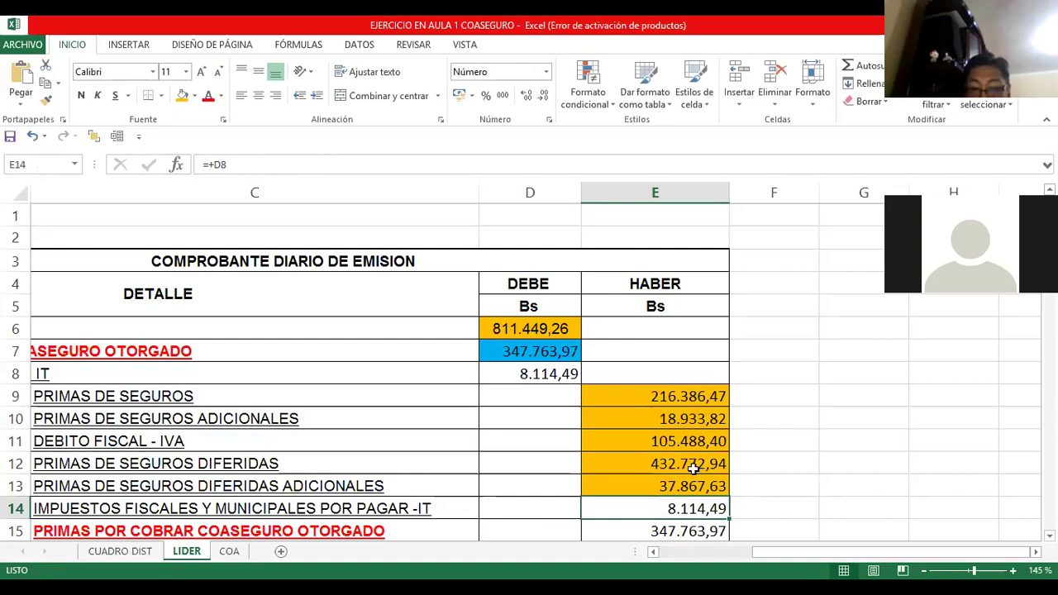
- Examine the PRIMAS POR COBRAR COASEGURO OTORGADO entry in row 15, from its account type in column A to its credit in E15
{"action": "key", "text": "Down"}
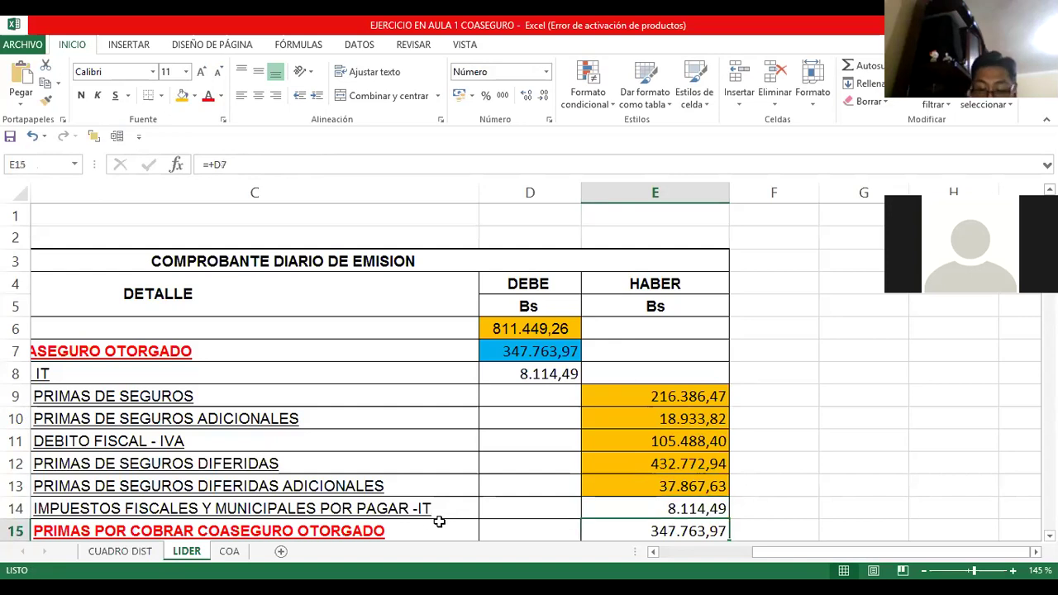
{"action": "key", "text": "Left"}
{"action": "key", "text": "Left"}
{"action": "key", "text": "Left"}
{"action": "key", "text": "Left"}
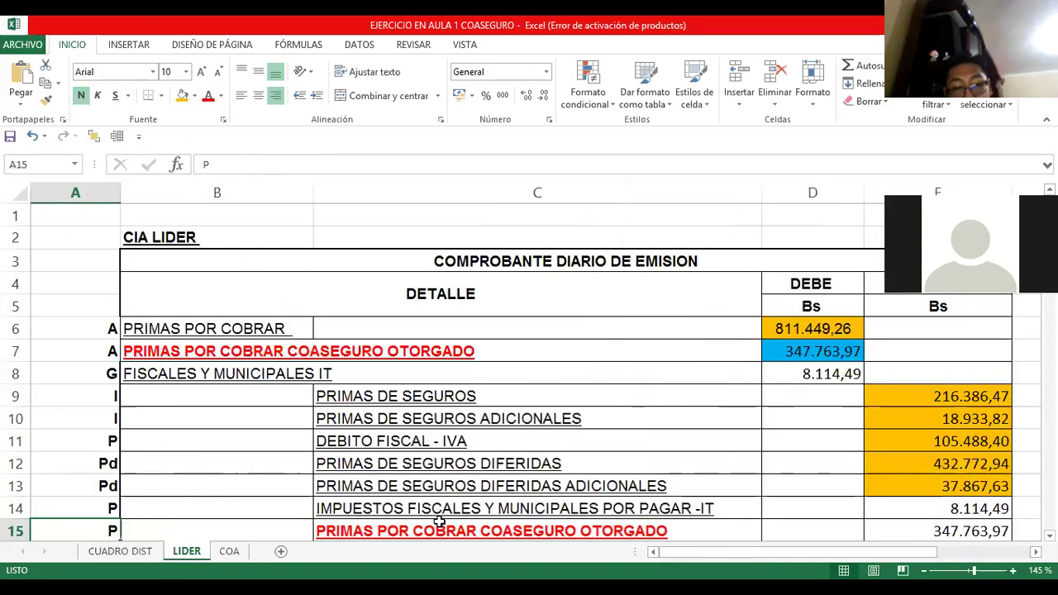
{"action": "key", "text": "Right"}
{"action": "key", "text": "Right"}
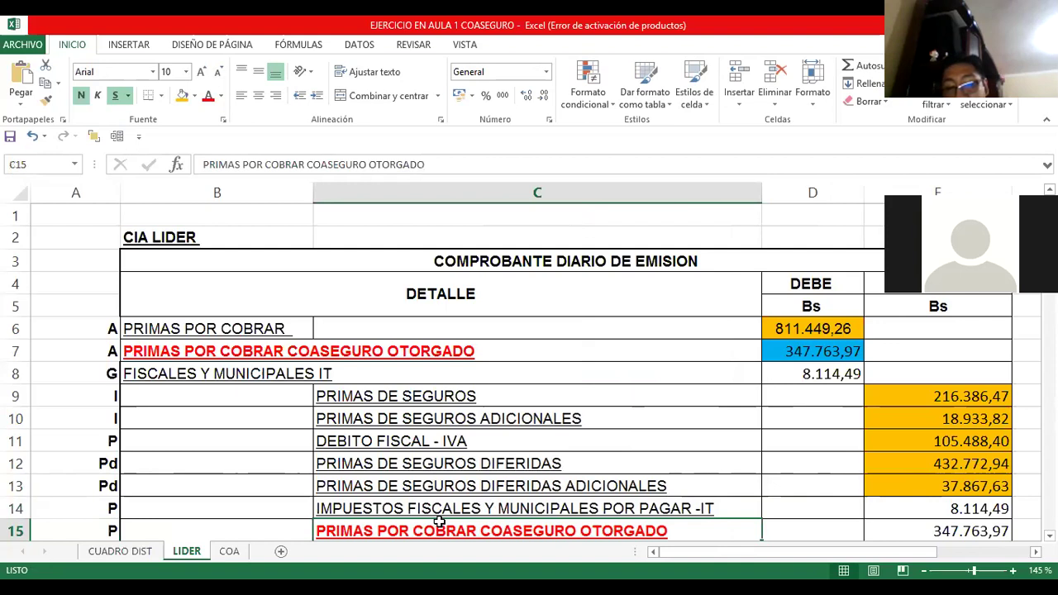
{"action": "key", "text": "Right"}
{"action": "key", "text": "Right"}
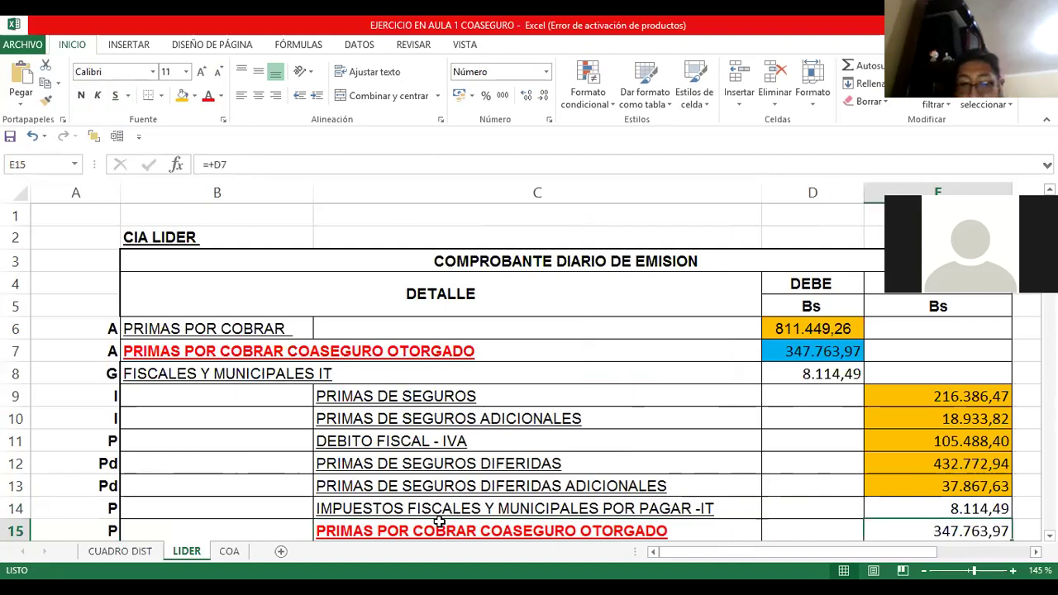
- Fill the PRIMAS POR COBRAR COASEGURO OTORGADO credit in E15 with light blue, matching its debit in D7
{"action": "left_click", "coordinate": [195, 97]}
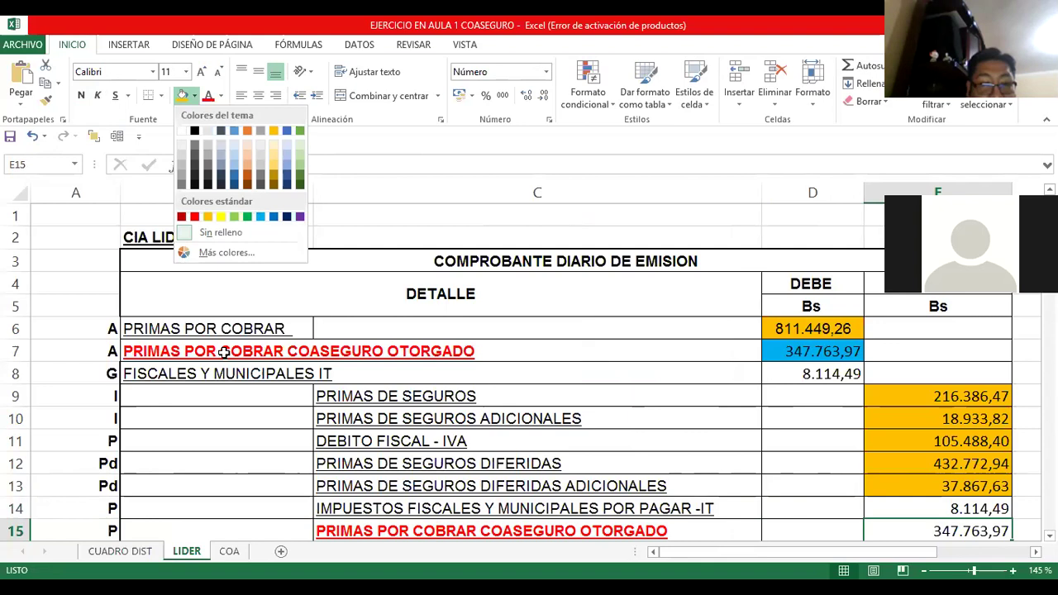
{"action": "key", "text": "Return"}
{"action": "left_click", "coordinate": [200, 345]}
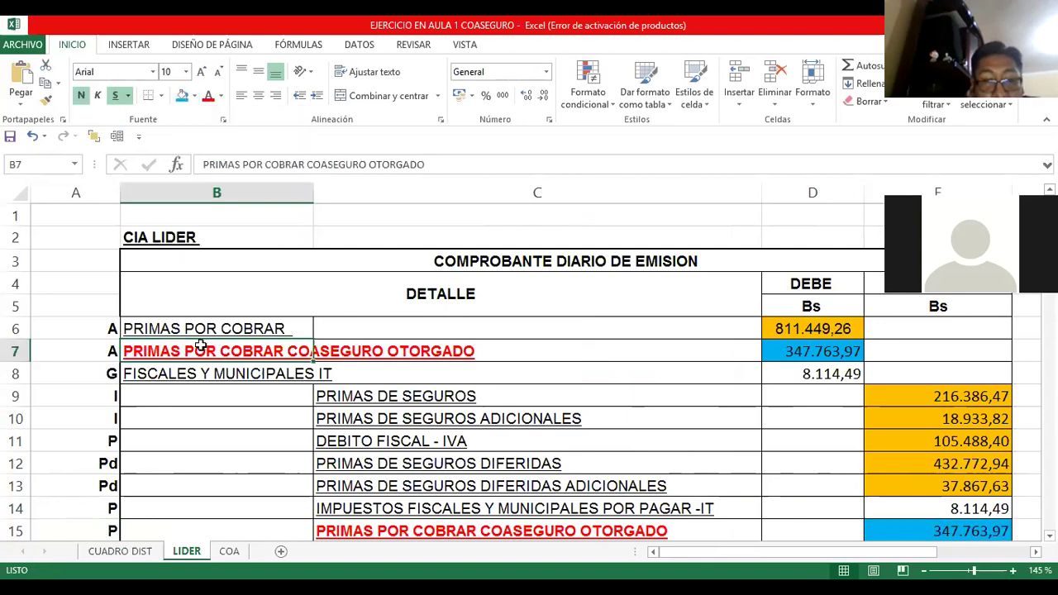
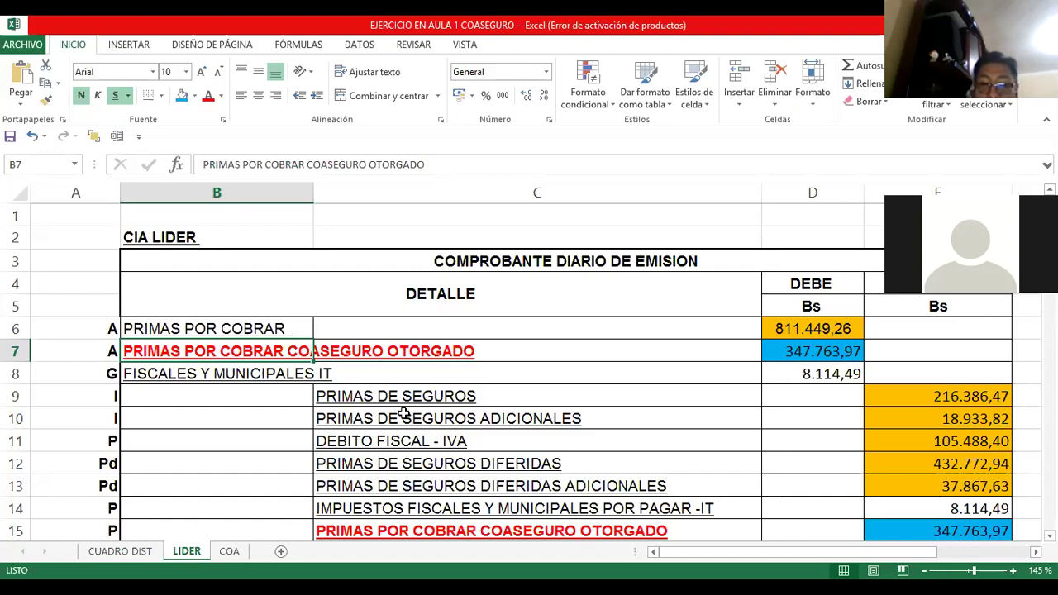
{"action": "left_click", "coordinate": [789, 484]}
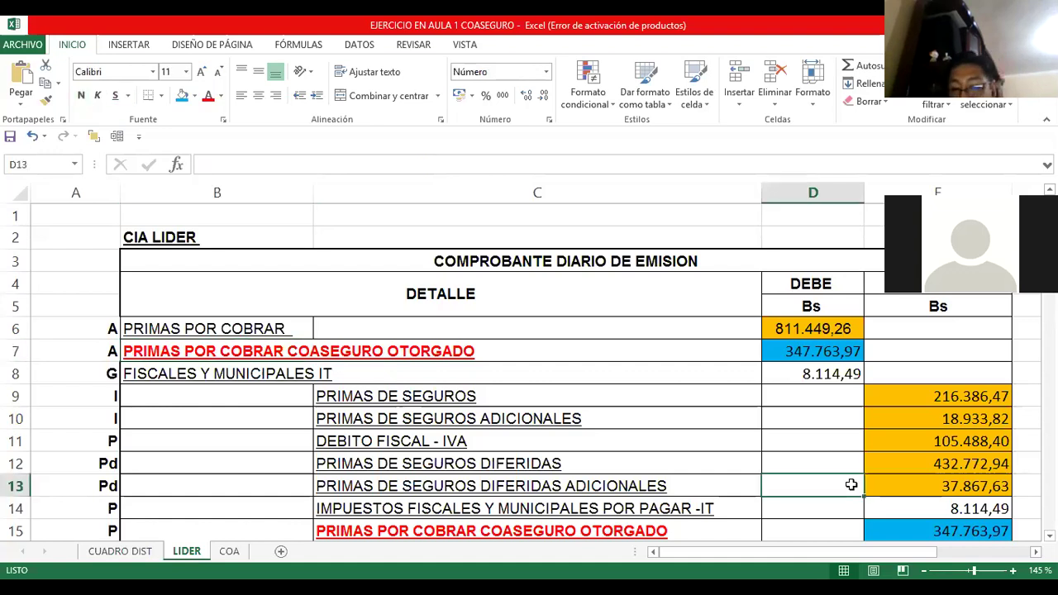
- Check the SUMAS IGUALES formula in E16 and which cell the PRIMAS POR COBRAR COASEGURO OTORGADO credit in E15 references
{"action": "scroll", "coordinate": [851, 485], "scroll_direction": "right", "scroll_amount": 1}
{"action": "left_click", "coordinate": [851, 486]}
{"action": "key", "text": "Down"}
{"action": "key", "text": "Down"}
{"action": "key", "text": "Down"}
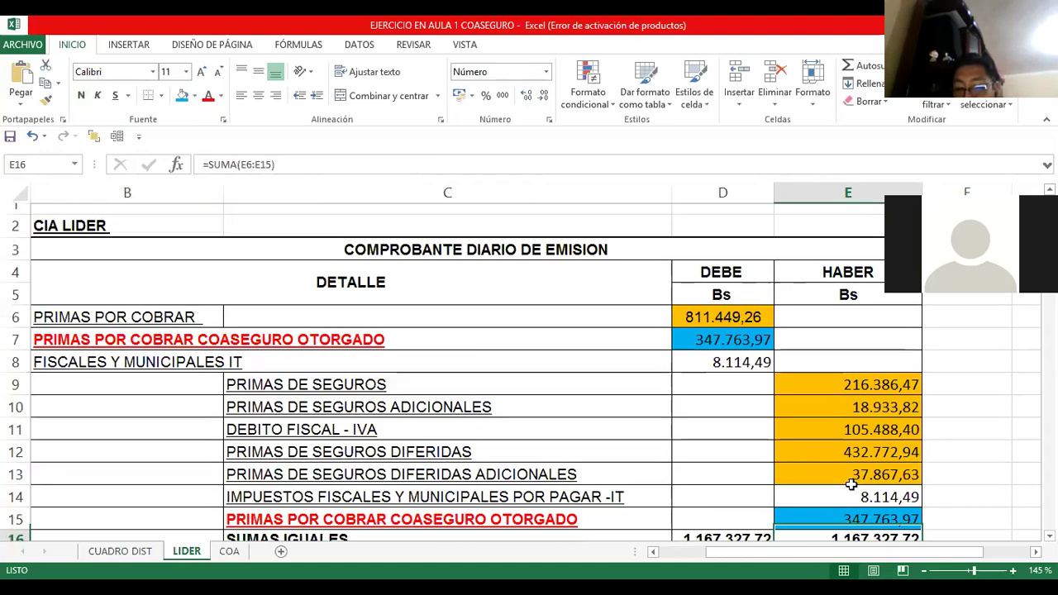
{"action": "key", "text": "Up"}
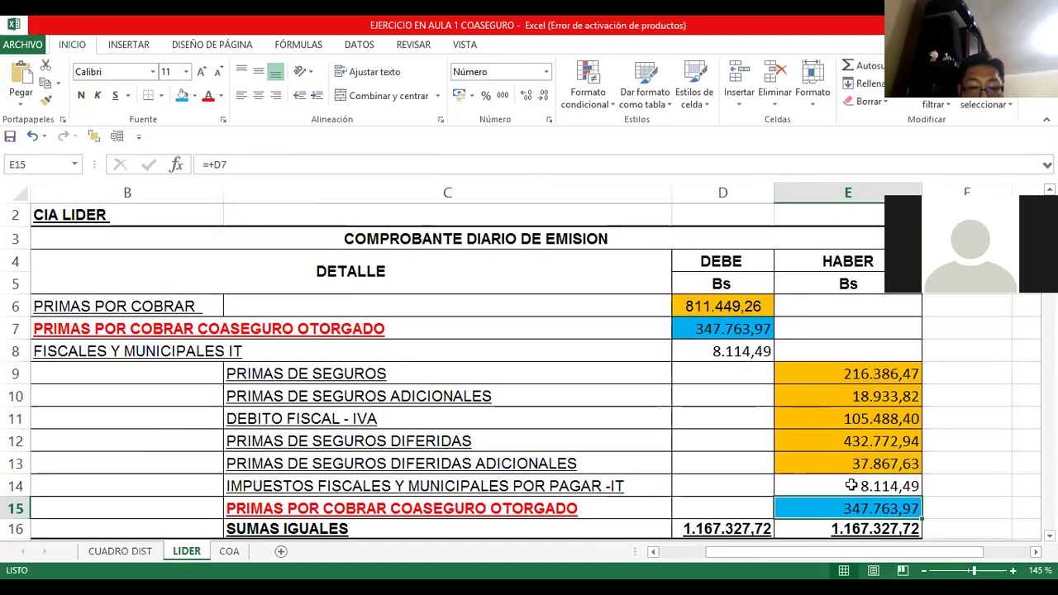
- Compare the PRIMAS POR COBRAR COASEGURO OTORGADO credit entry in C15 with the entry of the same name in B7
{"action": "key", "text": "Left"}
{"action": "key", "text": "Left"}
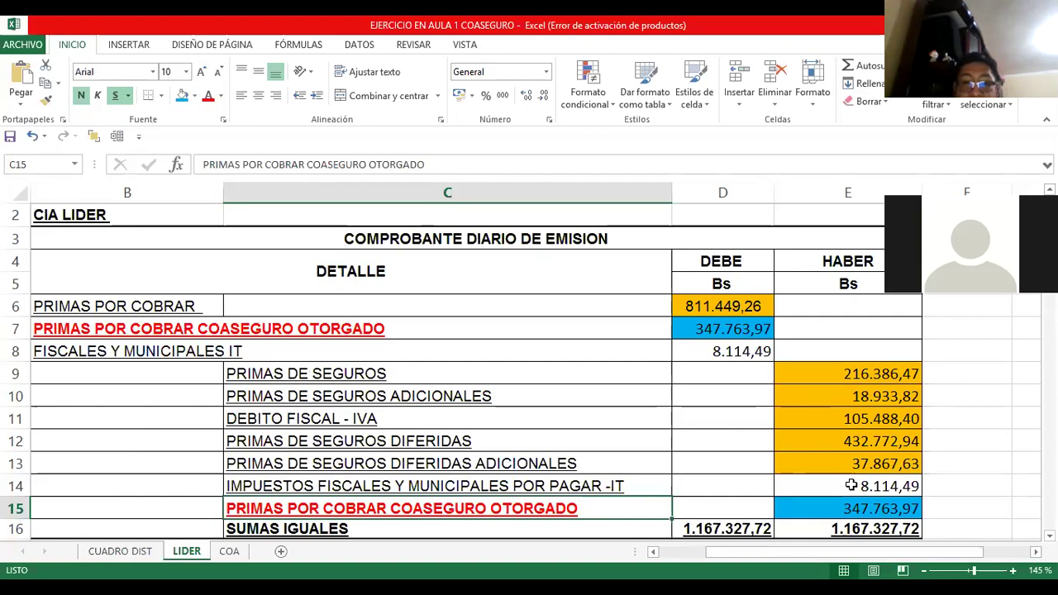
{"action": "key", "text": "Up"}
{"action": "key", "text": "Up"}
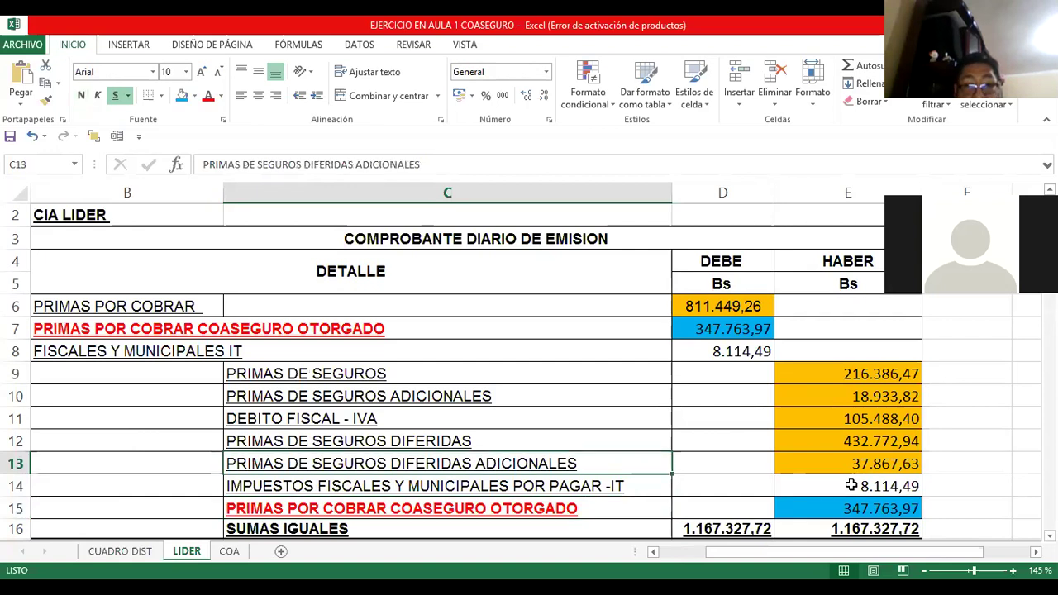
{"action": "key", "text": "Up"}
{"action": "key", "text": "Up"}
{"action": "key", "text": "Up"}
{"action": "key", "text": "Up"}
{"action": "key", "text": "Up"}
{"action": "key", "text": "Up"}
{"action": "key", "text": "Left"}
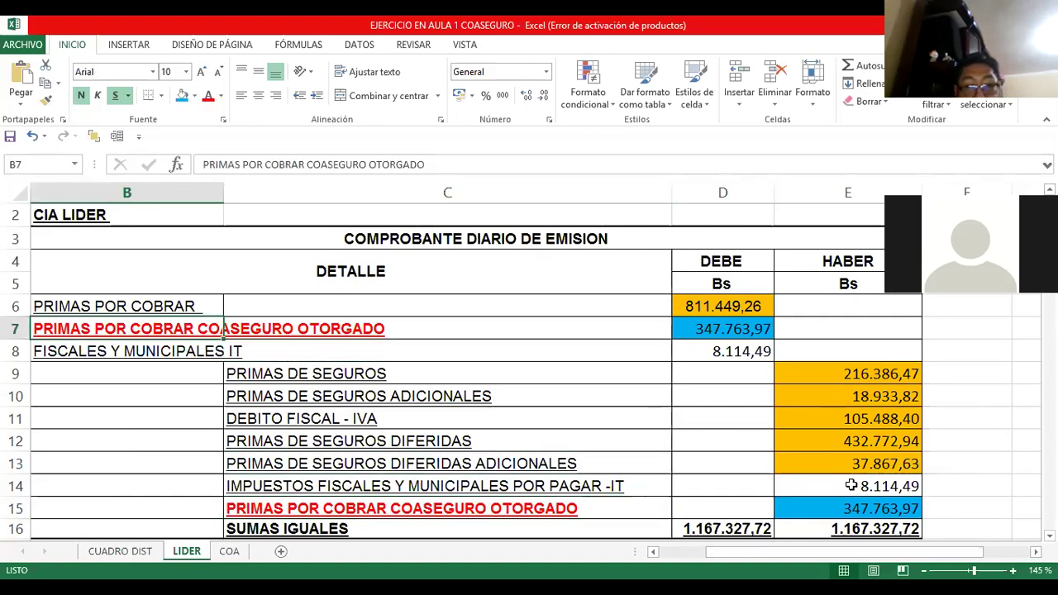
- Review the account types in column A from row 7 to row 15, along with the row 15 credit in E15
{"action": "key", "text": "Left"}
{"action": "key", "text": "Down"}
{"action": "key", "text": "Down"}
{"action": "key", "text": "Down"}
{"action": "key", "text": "Down"}
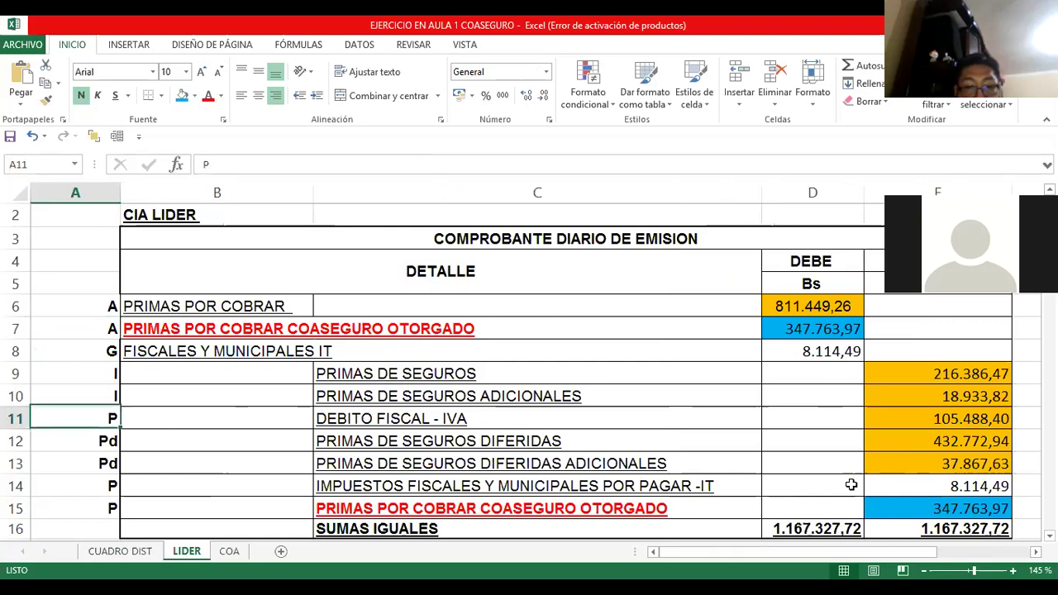
{"action": "key", "text": "Down"}
{"action": "key", "text": "Down"}
{"action": "key", "text": "Down"}
{"action": "key", "text": "Down"}
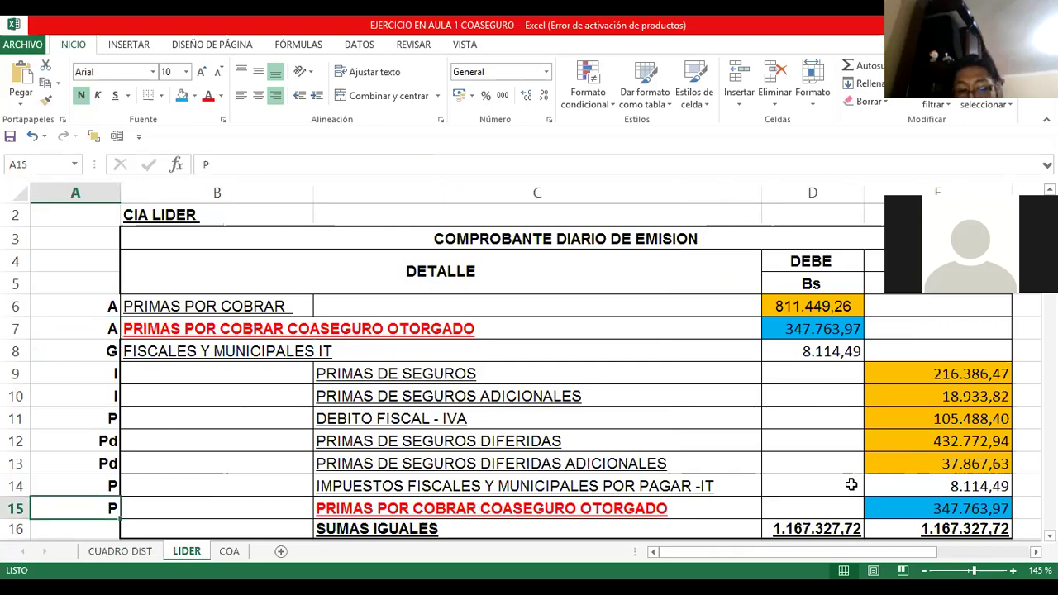
{"action": "key", "text": "Right"}
{"action": "key", "text": "Right"}
{"action": "key", "text": "Right"}
{"action": "key", "text": "Right"}
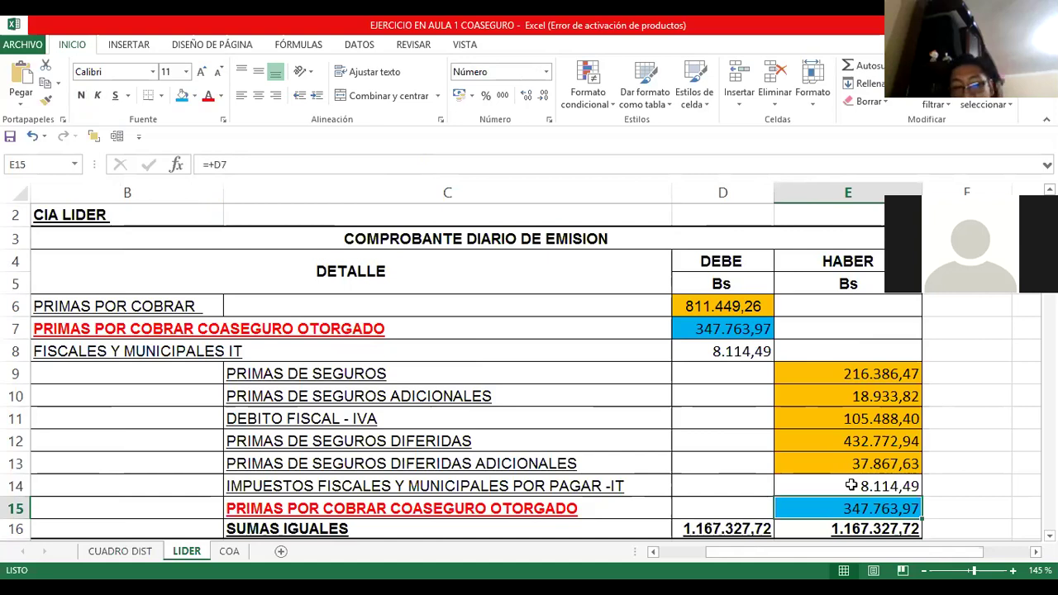
- Examine the AJUSTE DEL 100% PAGO ASEGURADO voucher in rows 18 to 24 below the issuance voucher
{"action": "key", "text": "Down"}
{"action": "key", "text": "Down"}
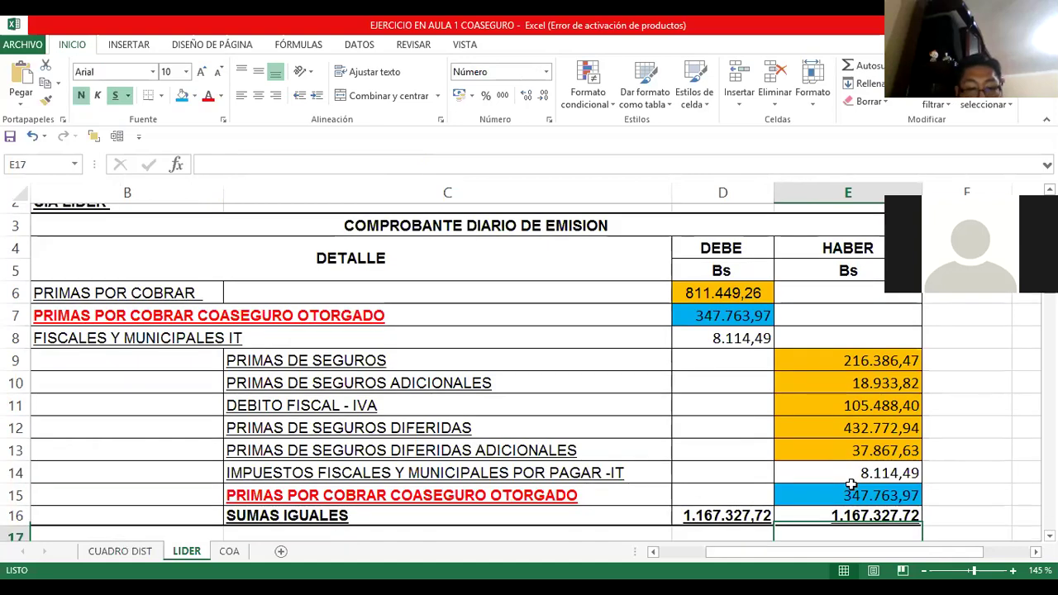
{"action": "key", "text": "Down"}
{"action": "key", "text": "Down"}
{"action": "key", "text": "Down"}
{"action": "key", "text": "Down"}
{"action": "key", "text": "Down"}
{"action": "key", "text": "Down"}
{"action": "key", "text": "Down"}
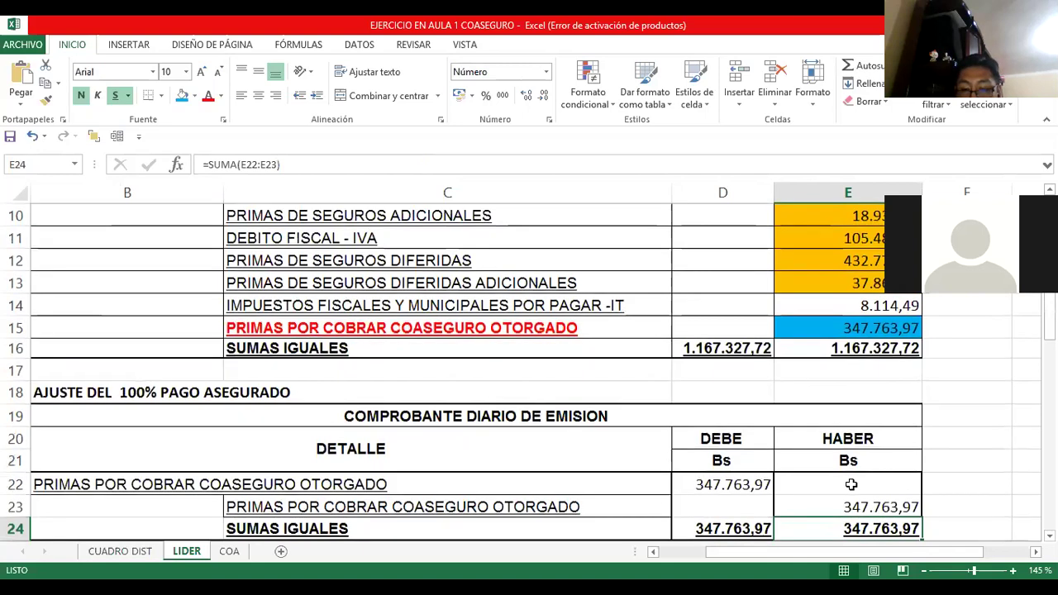
{"action": "key", "text": "Up"}
{"action": "key", "text": "Left"}
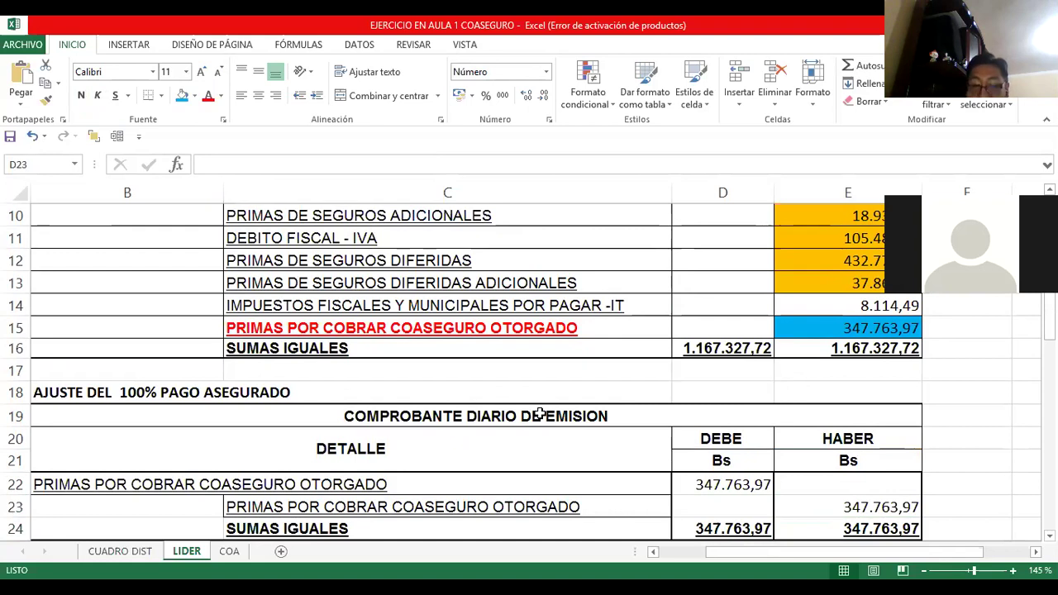
- Check which CUADRO DIST cells the PRIMAS POR COBRAR debit in D6 and the COASEGURO OTORGADO debit in D7 reference
{"action": "scroll", "coordinate": [538, 409], "scroll_direction": "up", "scroll_amount": 3}
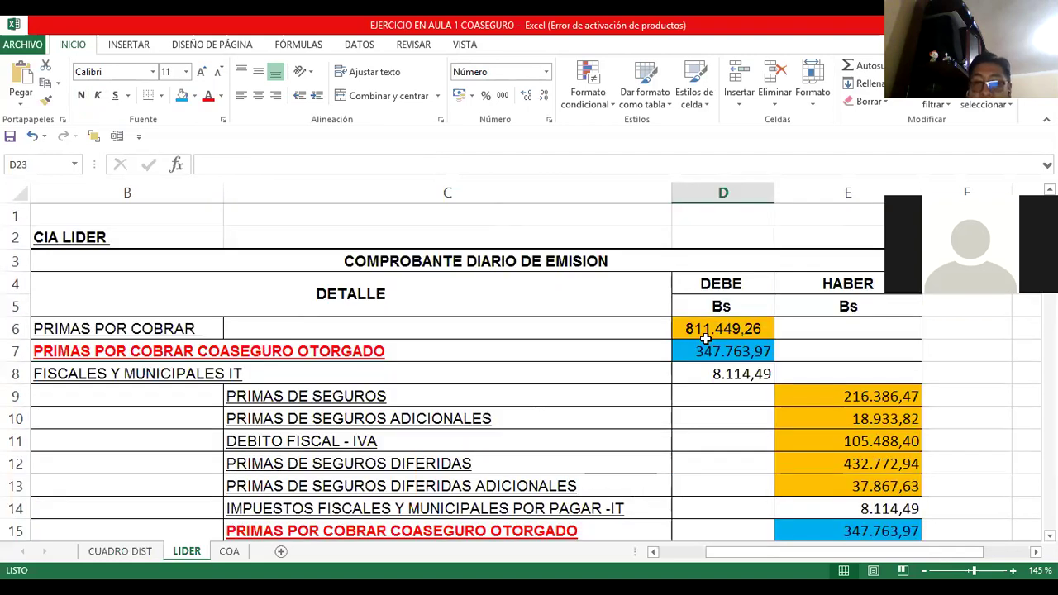
{"action": "left_click", "coordinate": [723, 330]}
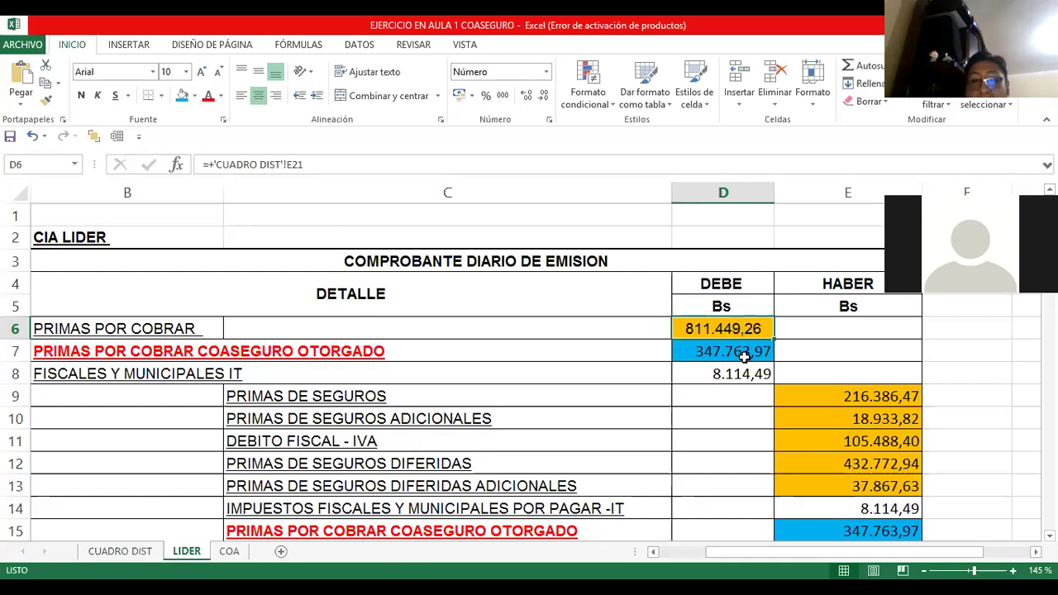
{"action": "left_click", "coordinate": [680, 347]}
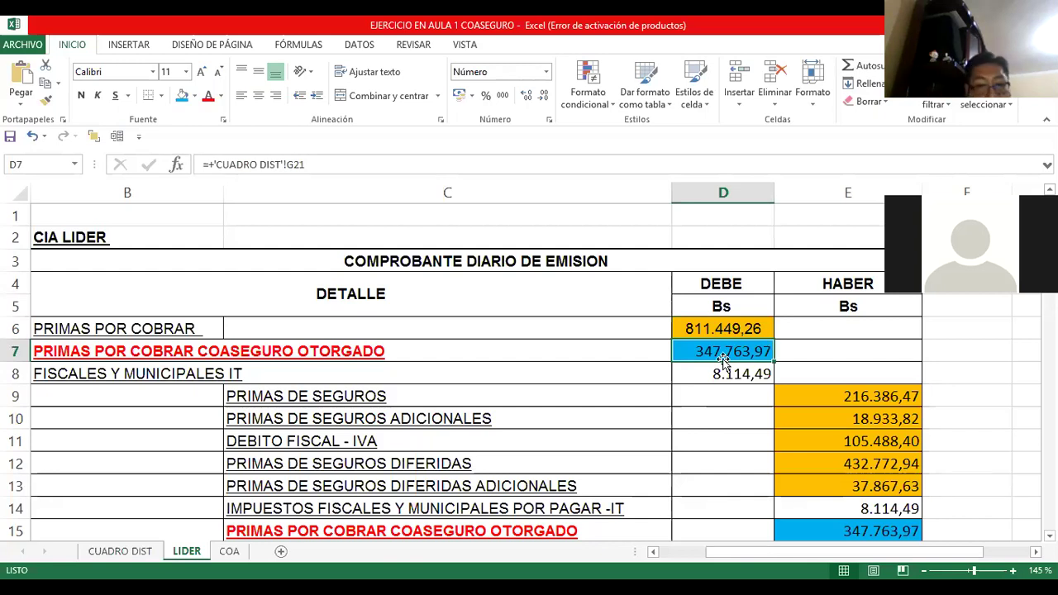
- Fill the adjustment voucher's PRIMAS POR COBRAR COASEGURO OTORGADO debit in D22 with light blue, checking its account type in A22
{"action": "scroll", "coordinate": [696, 406], "scroll_direction": "down", "scroll_amount": 3}
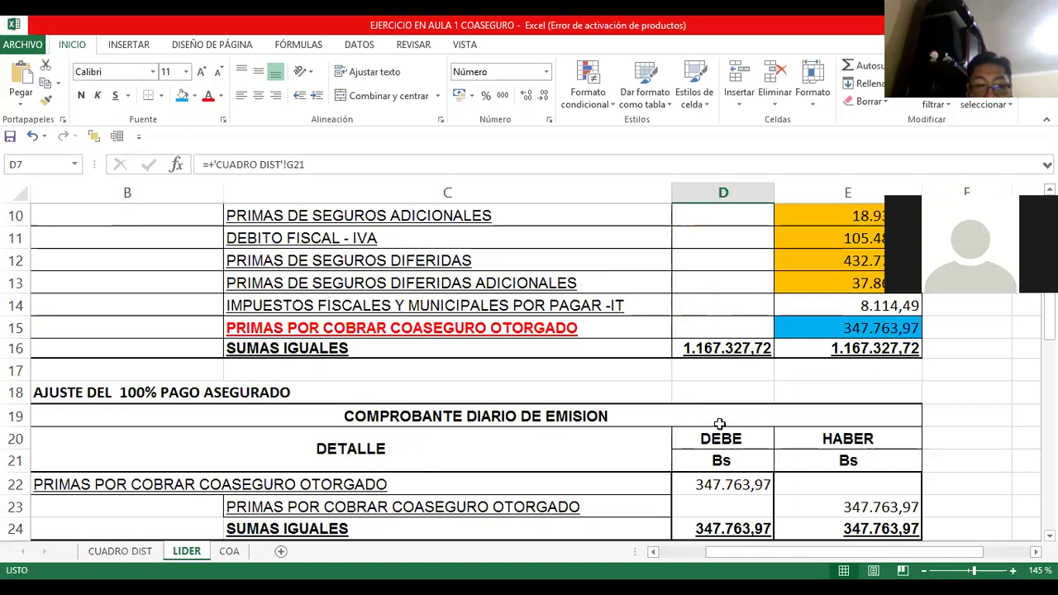
{"action": "scroll", "coordinate": [719, 424], "scroll_direction": "down", "scroll_amount": 1}
{"action": "left_click", "coordinate": [720, 422]}
{"action": "key", "text": "Left"}
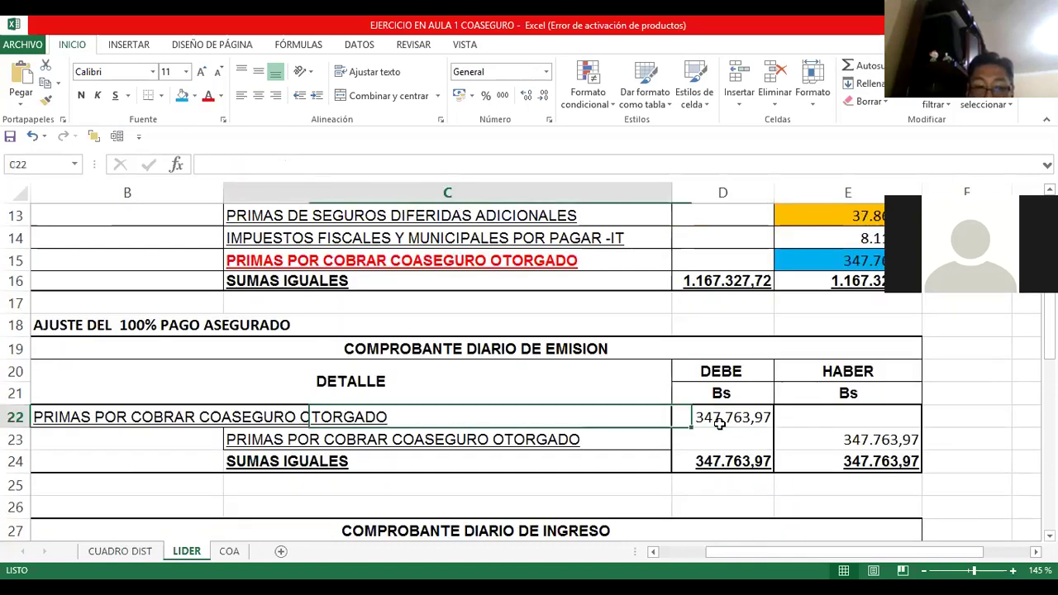
{"action": "key", "text": "Left"}
{"action": "key", "text": "Left"}
{"action": "key", "text": "Right"}
{"action": "key", "text": "Right"}
{"action": "key", "text": "Right"}
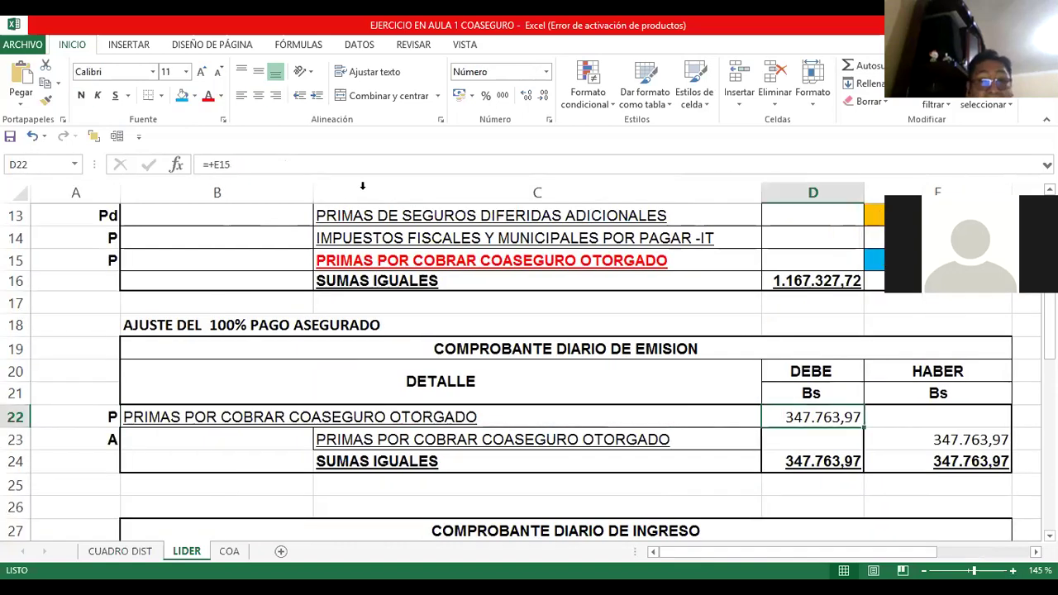
{"action": "key", "text": "F4"}
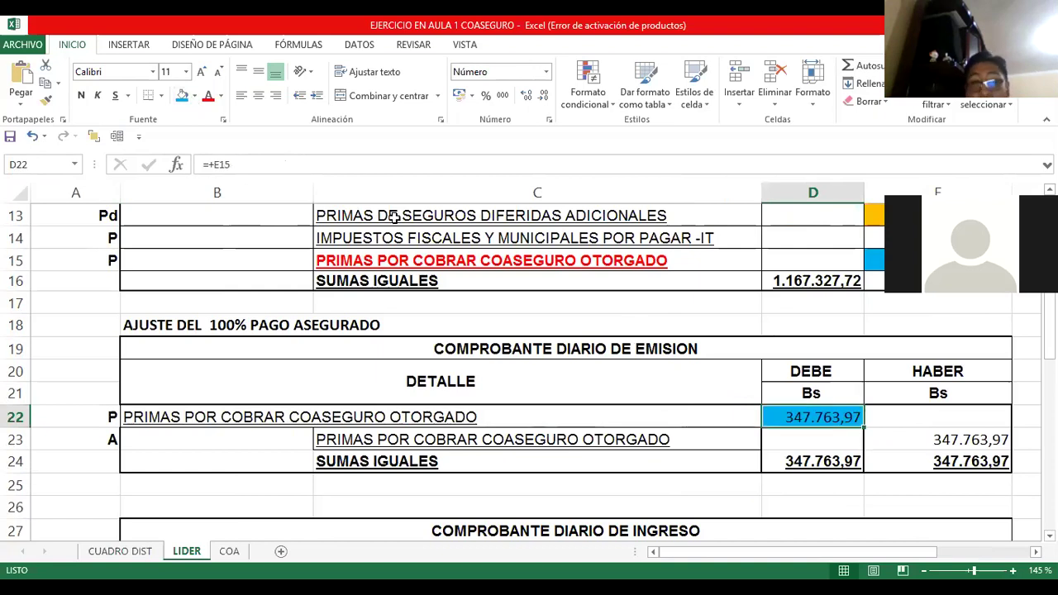
- Fill the adjustment voucher's PRIMAS POR COBRAR COASEGURO OTORGADO credit in E23 with the same light blue
{"action": "key", "text": "Down"}
{"action": "key", "text": "Right"}
{"action": "key", "text": "F4"}
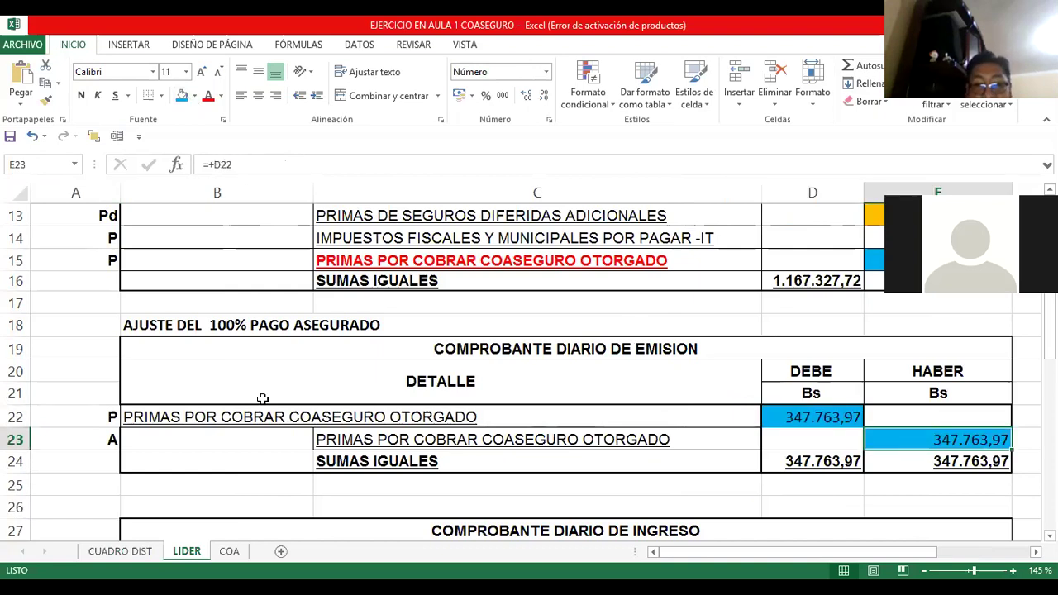
{"action": "scroll", "coordinate": [113, 232], "scroll_direction": "up", "scroll_amount": 2}
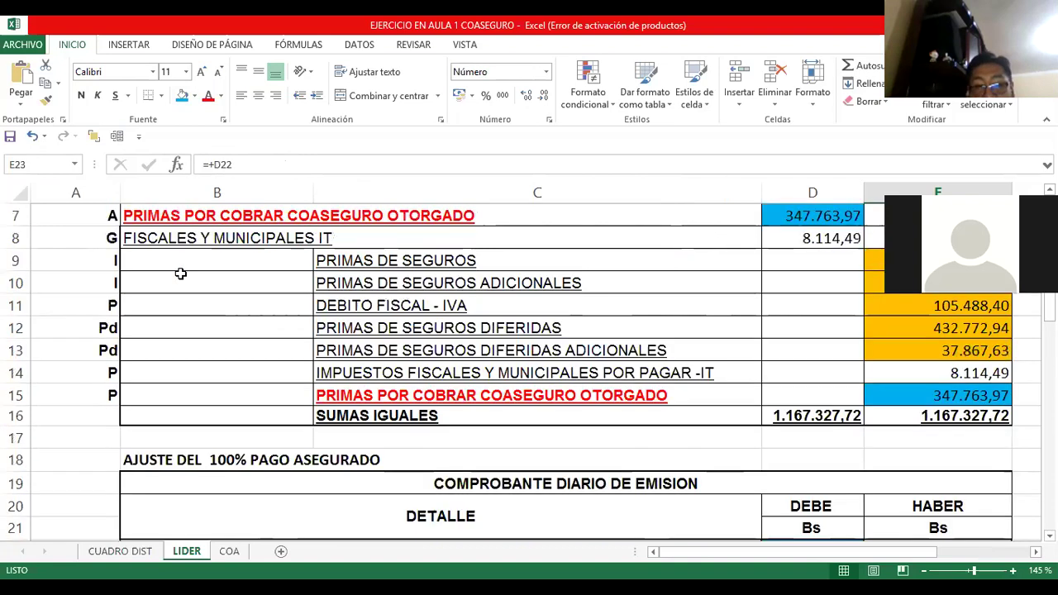
- Examine the debit and credit lines of the PRIMAS POR COBRAR COASEGURO OTORGADO adjustment entry in rows 22 and 23
{"action": "scroll", "coordinate": [134, 419], "scroll_direction": "down", "scroll_amount": 2}
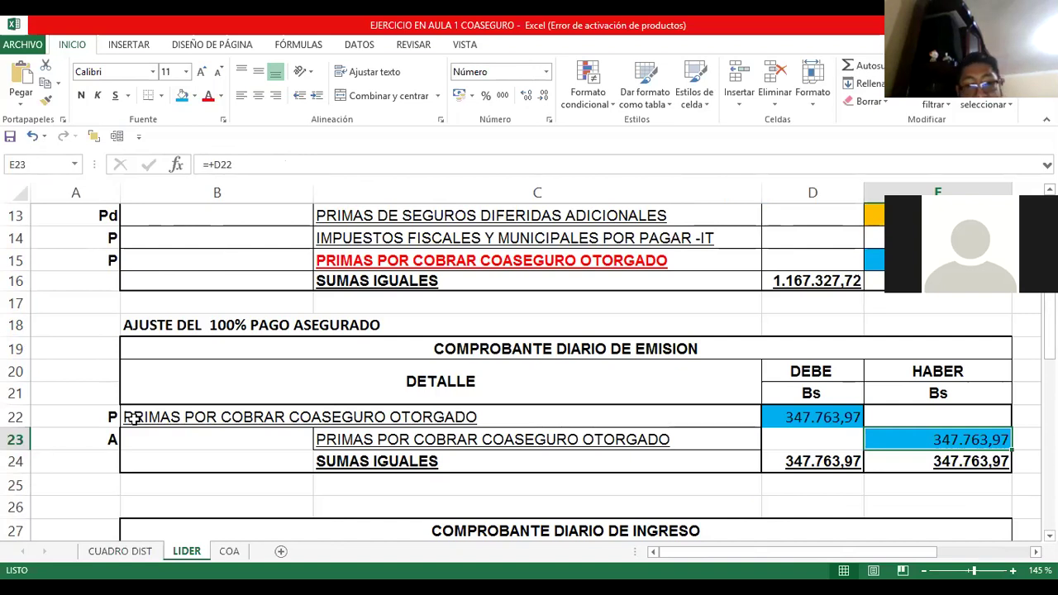
{"action": "scroll", "coordinate": [134, 419], "scroll_direction": "right", "scroll_amount": 2}
{"action": "key", "text": "Up"}
{"action": "key", "text": "Up"}
{"action": "key", "text": "Up"}
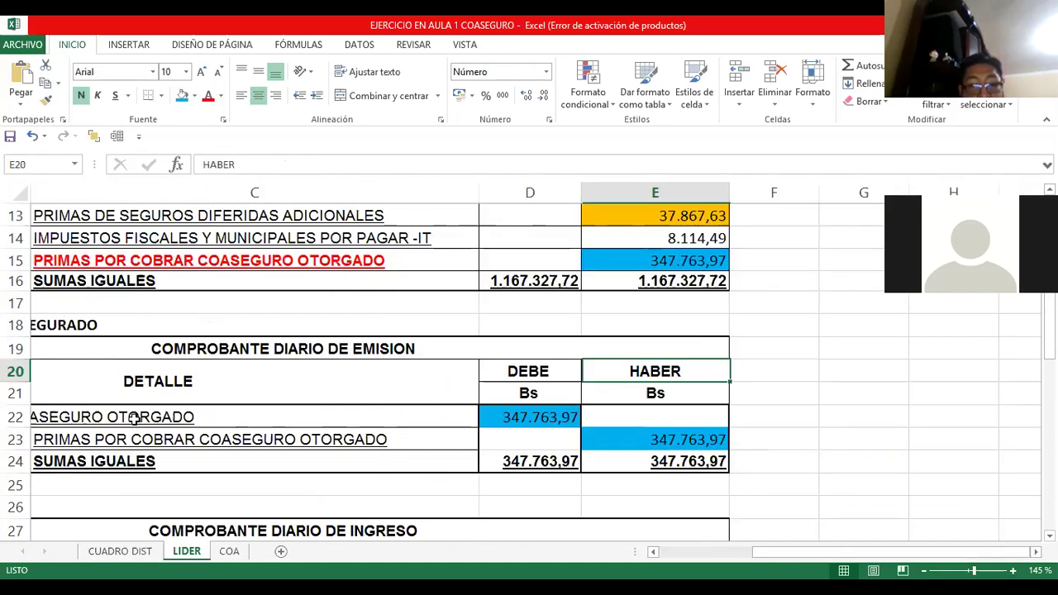
{"action": "scroll", "coordinate": [133, 419], "scroll_direction": "left", "scroll_amount": 2}
{"action": "key", "text": "Left"}
{"action": "key", "text": "Left"}
{"action": "key", "text": "Down"}
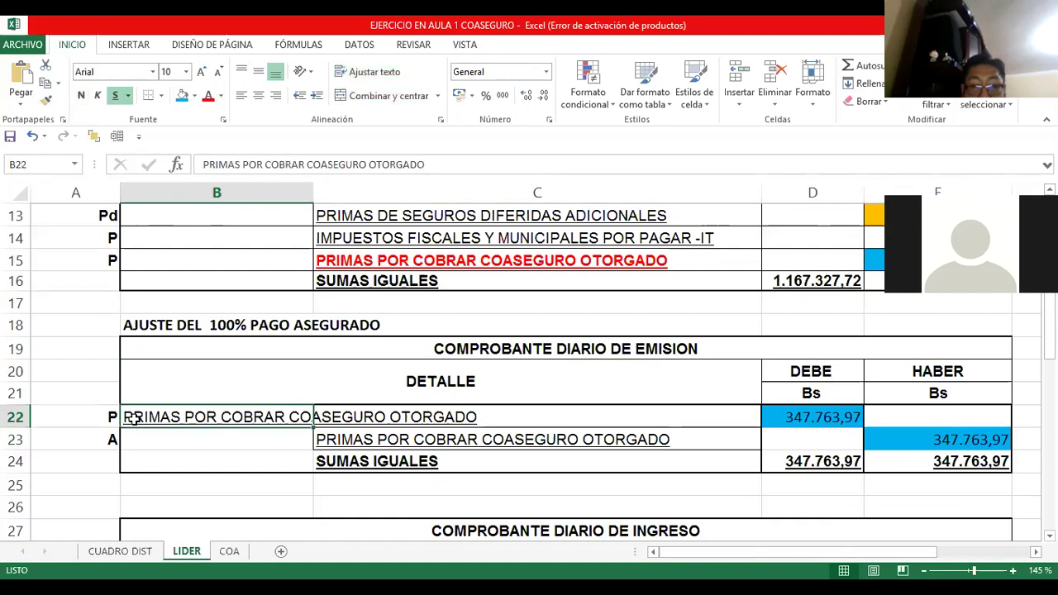
{"action": "key", "text": "Down"}
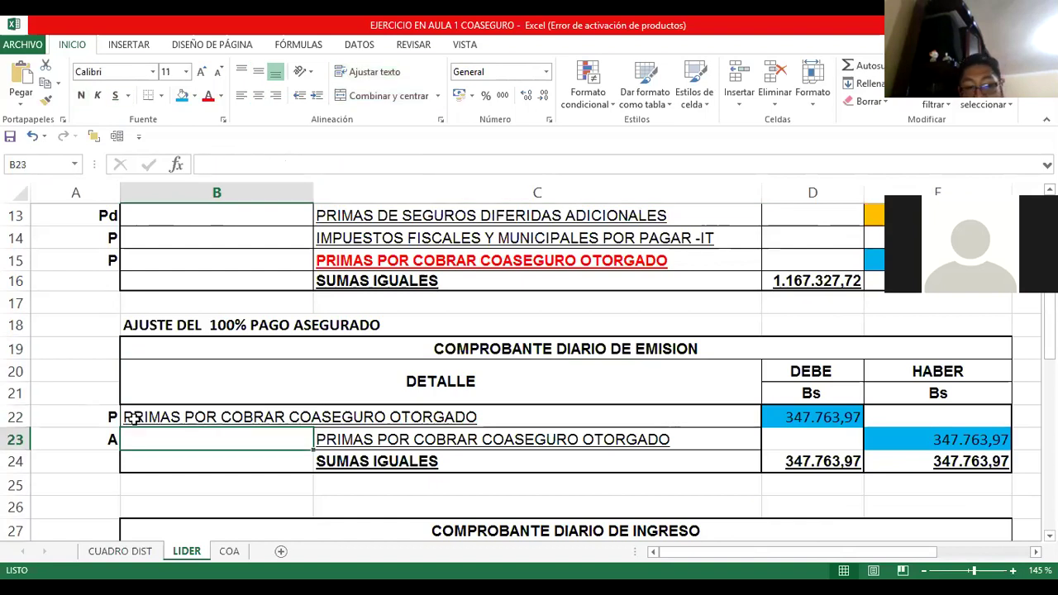
{"action": "key", "text": "Right"}
{"action": "key", "text": "Right"}
{"action": "key", "text": "Right"}
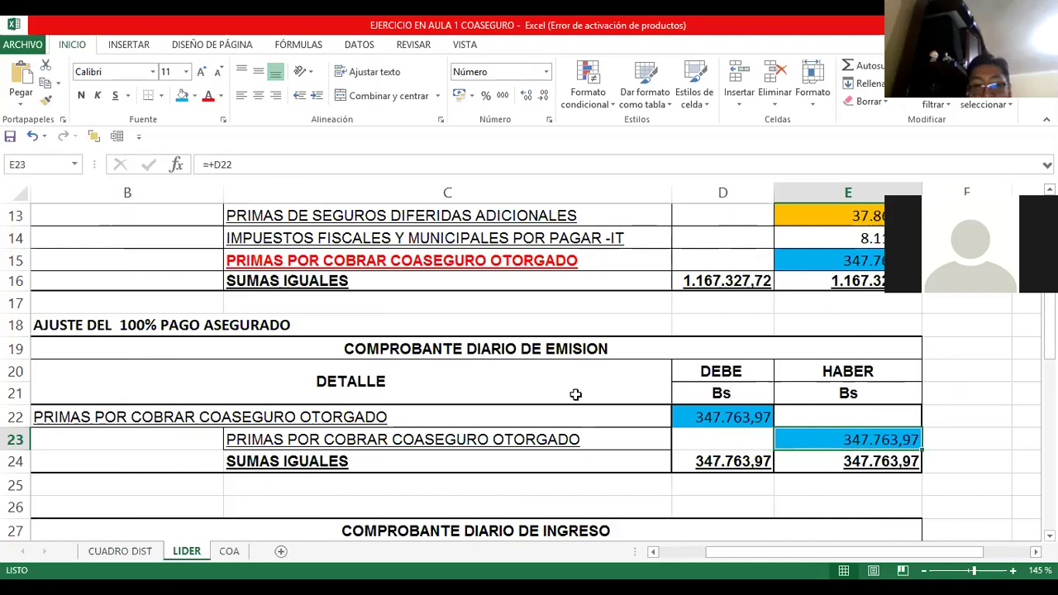
- Compare the AJUSTE DEL 100% PAGO ASEGURADO entry with the emission voucher above, from its heading in B18 to its debit line
{"action": "scroll", "coordinate": [576, 393], "scroll_direction": "up", "scroll_amount": 2}
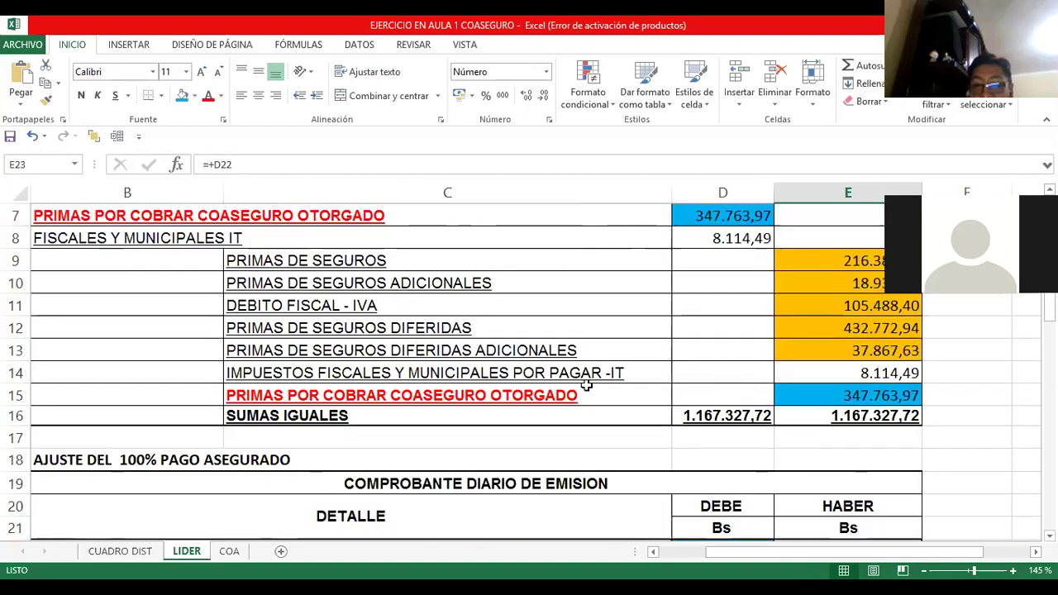
{"action": "scroll", "coordinate": [335, 408], "scroll_direction": "down", "scroll_amount": 1}
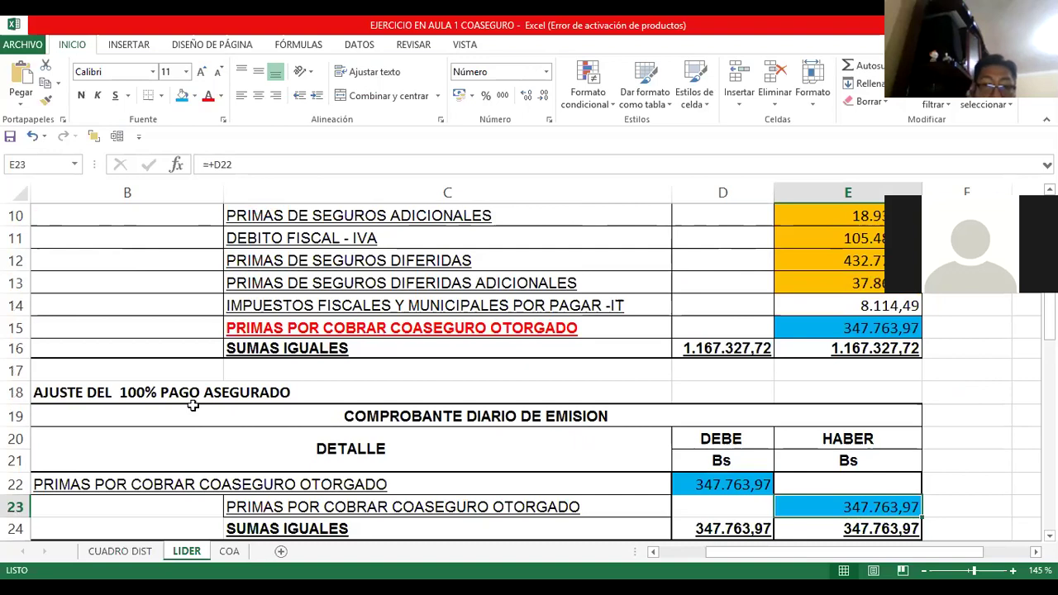
{"action": "left_click", "coordinate": [189, 391]}
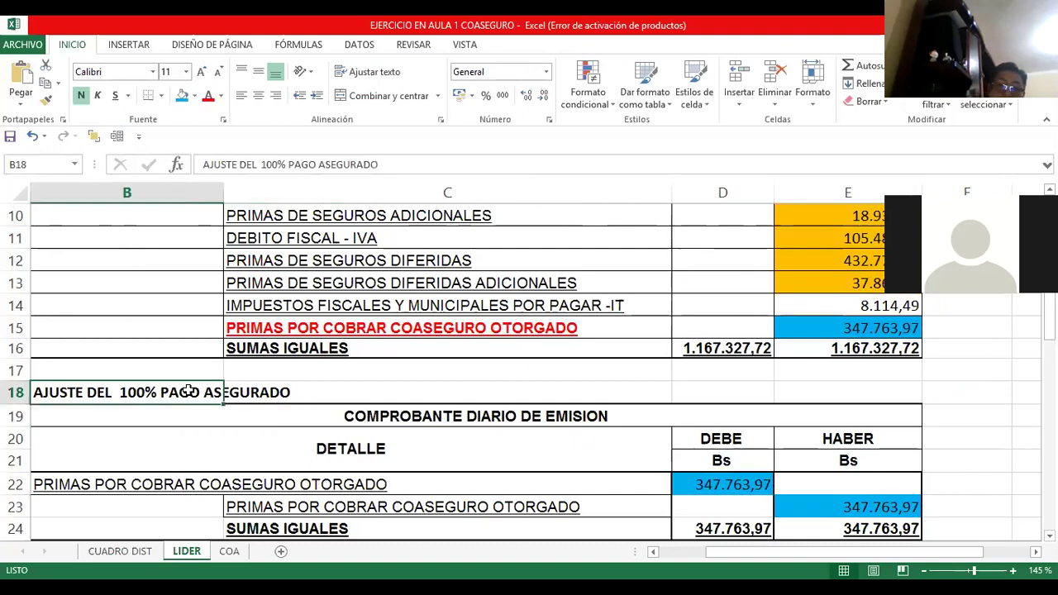
{"action": "scroll", "coordinate": [189, 392], "scroll_direction": "left", "scroll_amount": 1}
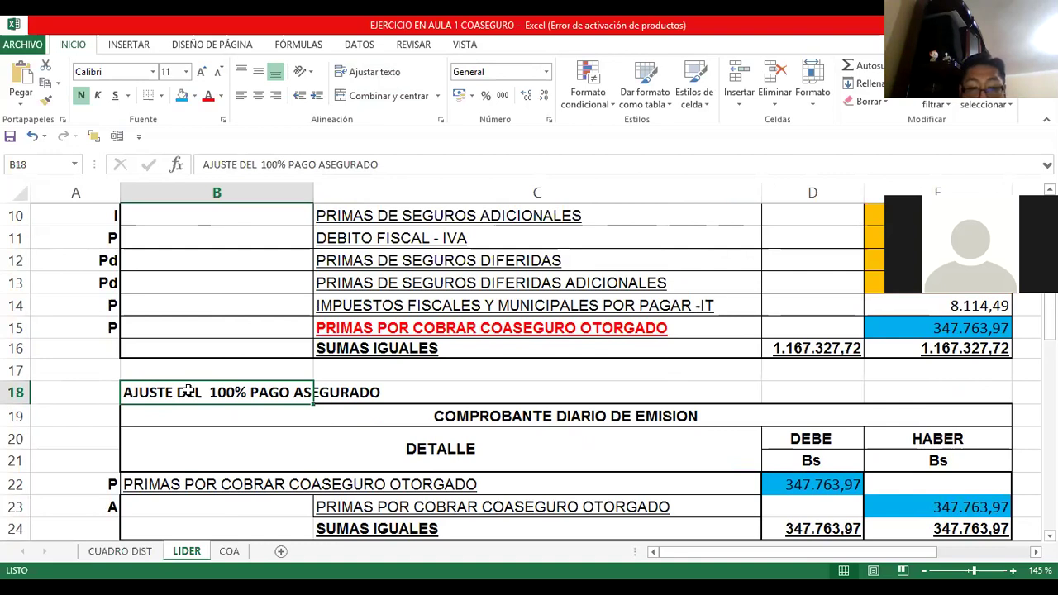
{"action": "key", "text": "Down"}
{"action": "key", "text": "Down"}
{"action": "key", "text": "Down"}
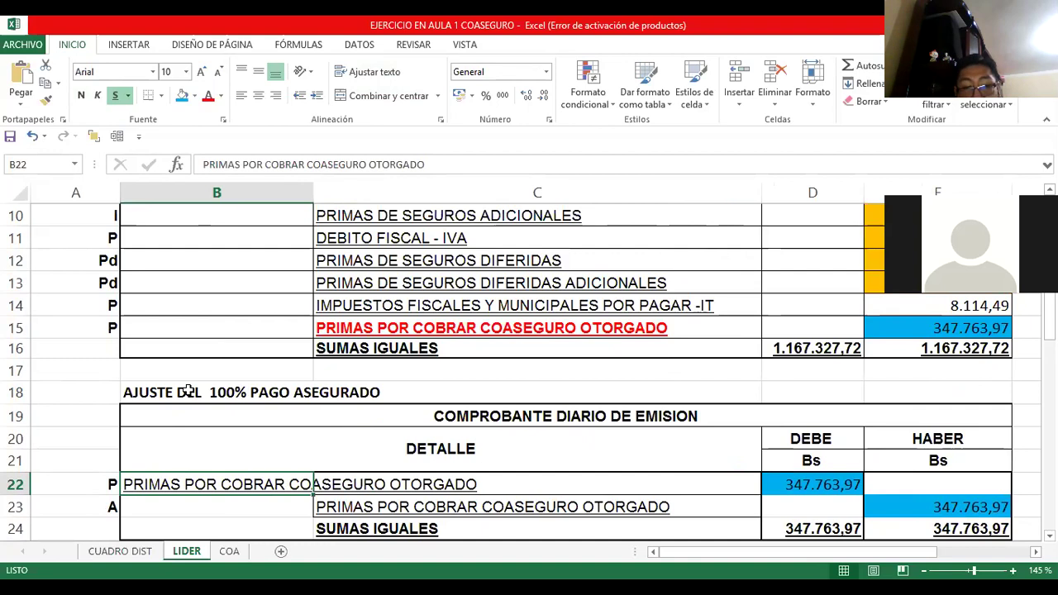
{"action": "key", "text": "Down"}
{"action": "key", "text": "Up"}
{"action": "key", "text": "Right"}
{"action": "key", "text": "Right"}
- Go to the COMPROBANTE DIARIO DE INGRESO and examine its BANCOS Y ENTIDADES FINANCIERAS line in row 30
{"action": "key", "text": "Down"}
{"action": "key", "text": "Down"}
{"action": "key", "text": "Down"}
{"action": "key", "text": "Down"}
{"action": "key", "text": "Down"}
{"action": "key", "text": "Down"}
{"action": "key", "text": "Down"}
{"action": "key", "text": "Down"}
{"action": "key", "text": "Down"}
{"action": "key", "text": "Down"}
{"action": "key", "text": "Down"}
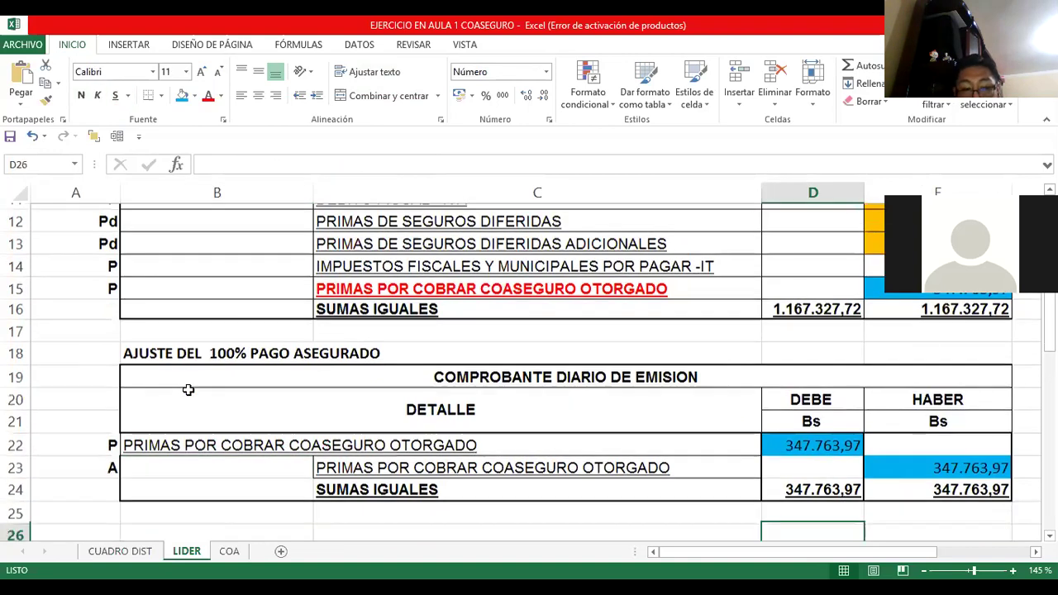
{"action": "key", "text": "Up"}
{"action": "key", "text": "Up"}
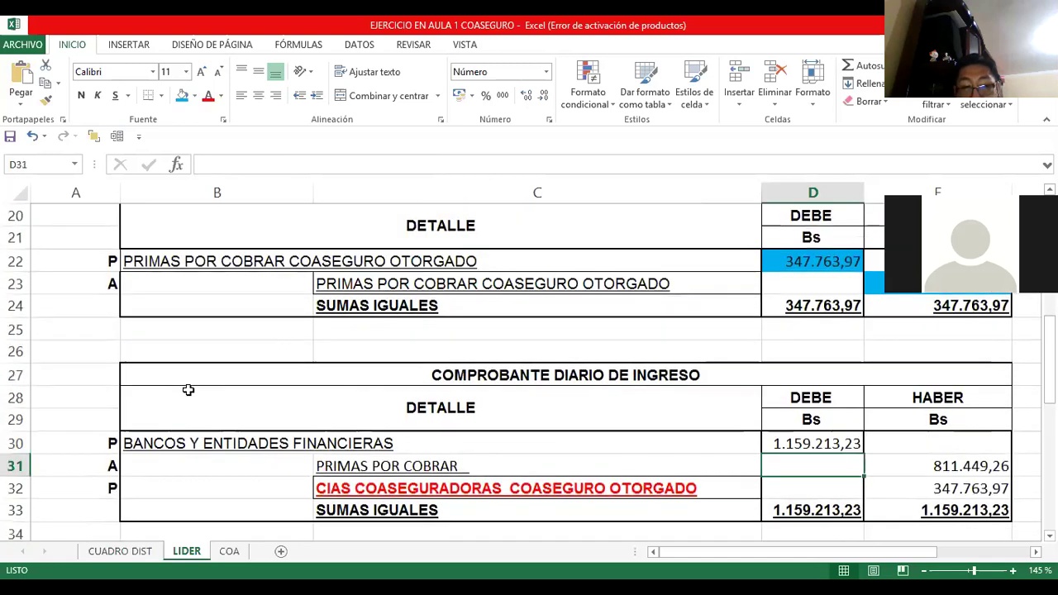
{"action": "key", "text": "Up"}
{"action": "key", "text": "Left"}
{"action": "key", "text": "Left"}
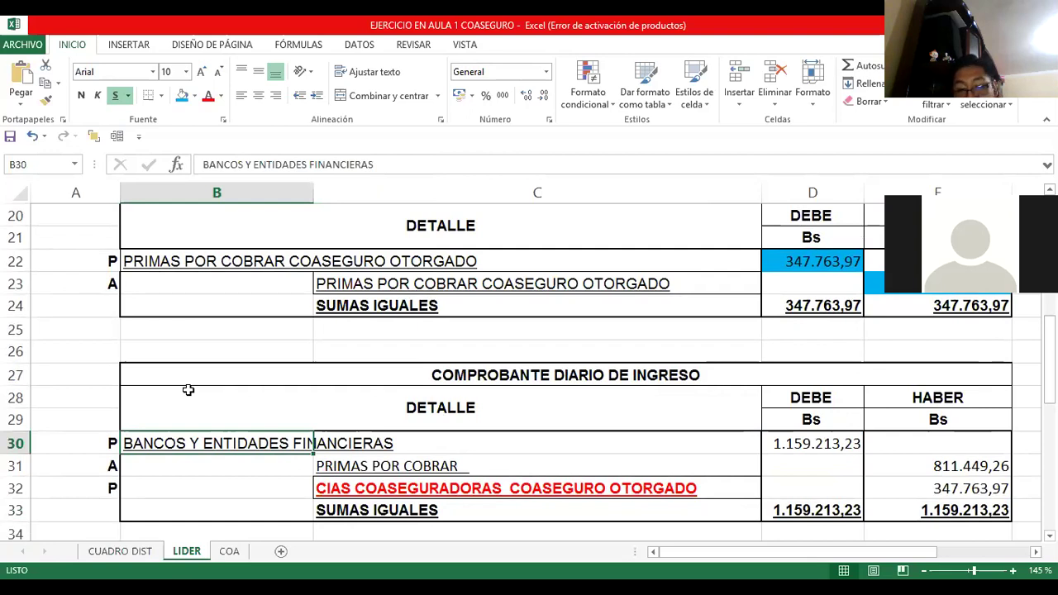
- Check the source of the bank debit in D30 and the PRIMAS POR COBRAR credit in E31
{"action": "key", "text": "Right"}
{"action": "key", "text": "Right"}
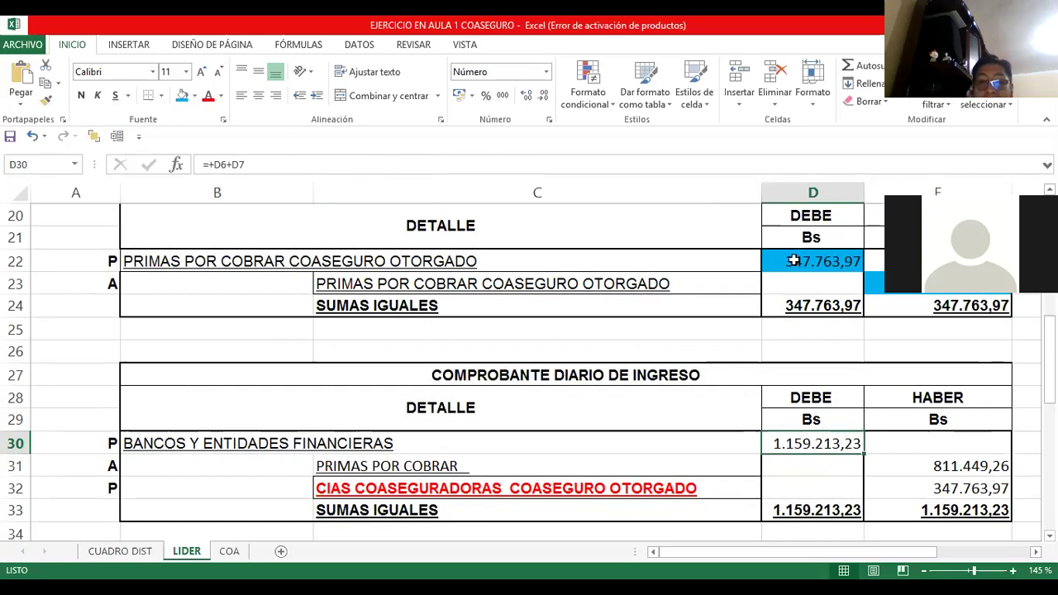
{"action": "scroll", "coordinate": [612, 355], "scroll_direction": "up", "scroll_amount": 5}
{"action": "scroll", "coordinate": [776, 376], "scroll_direction": "down", "scroll_amount": 6}
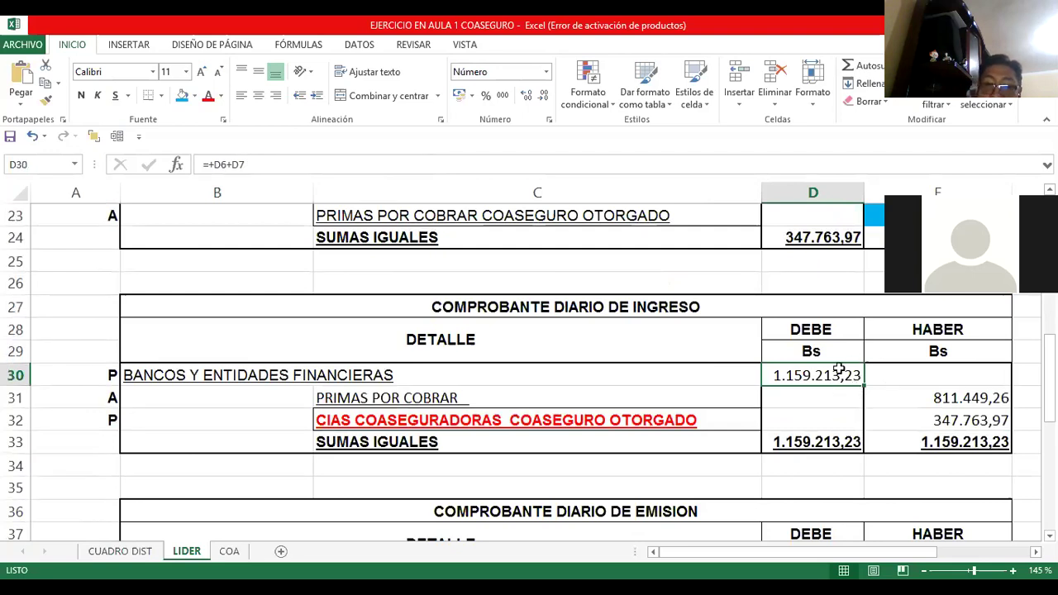
{"action": "left_click", "coordinate": [467, 398]}
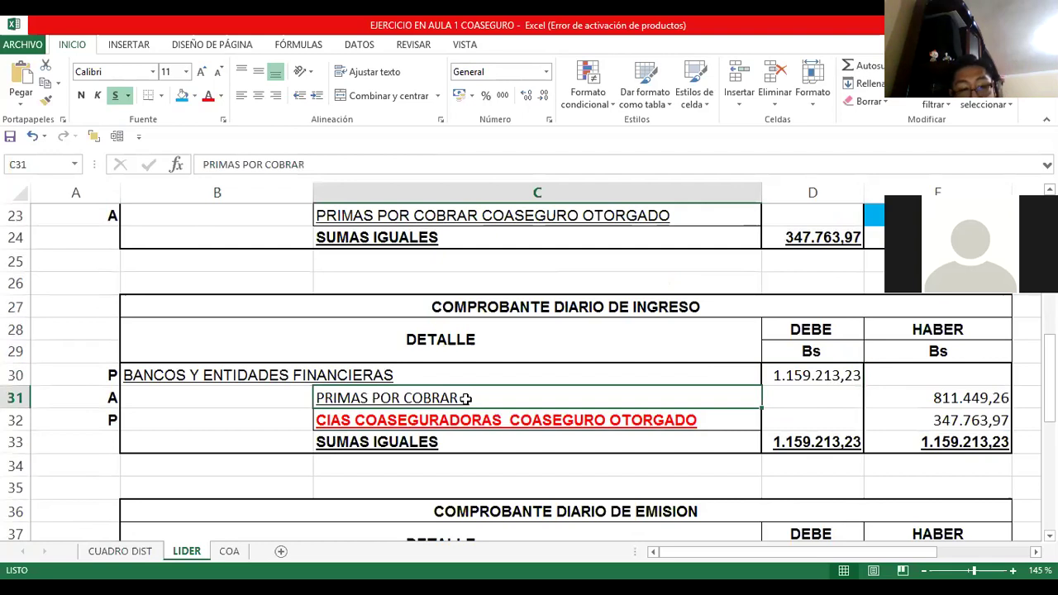
{"action": "key", "text": "Left"}
{"action": "key", "text": "Right"}
{"action": "key", "text": "Right"}
{"action": "key", "text": "Right"}
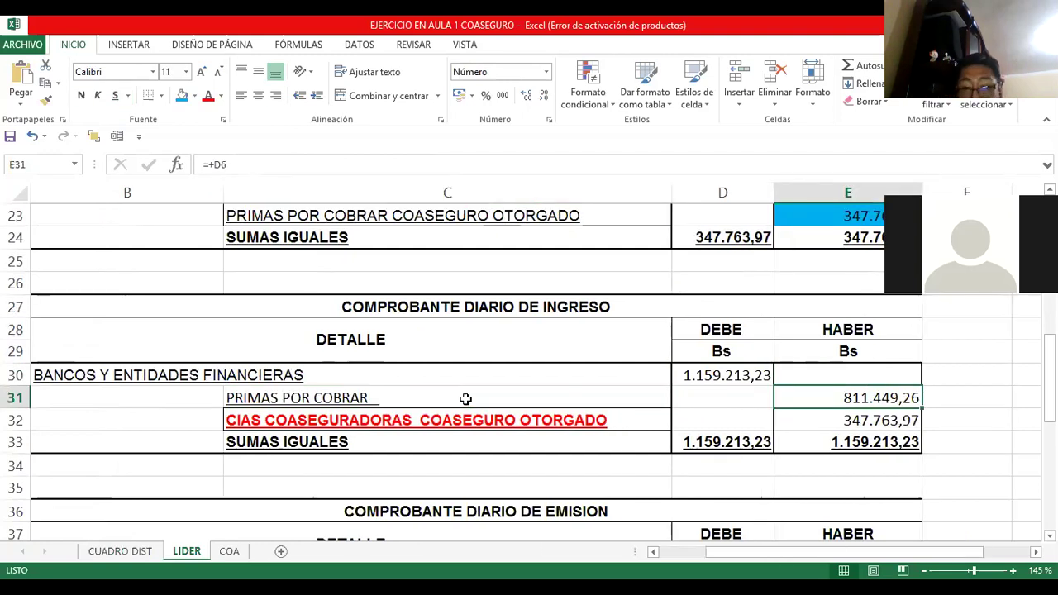
- Fill the CIAS COASEGURADORAS COASEGURO OTORGADO credit amount in E32 with the same blue as the adjustment amounts
{"action": "key", "text": "Down"}
{"action": "key", "text": "Left"}
{"action": "key", "text": "Left"}
{"action": "key", "text": "Left"}
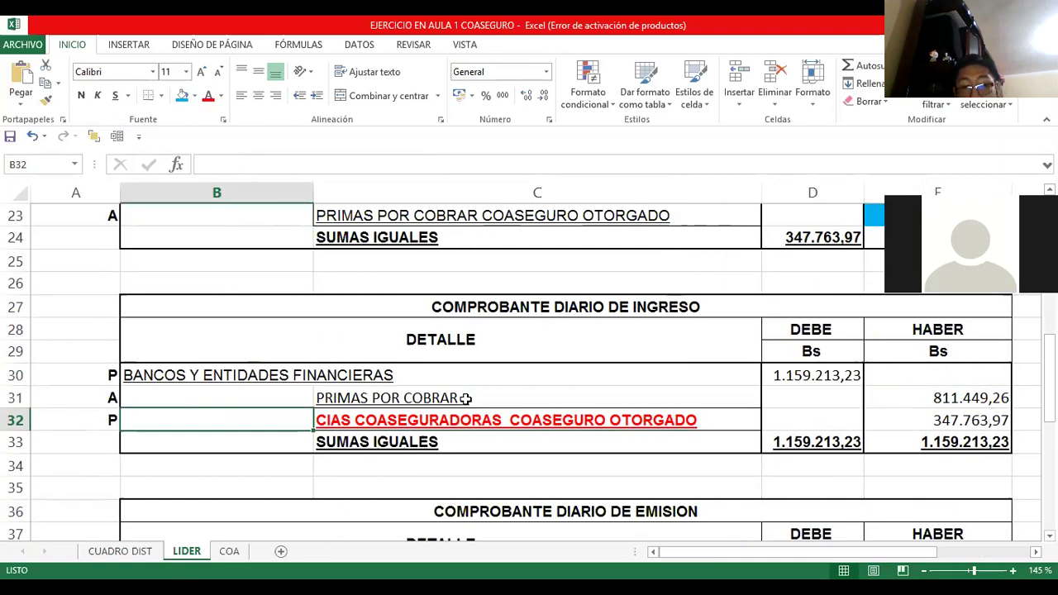
{"action": "key", "text": "Right"}
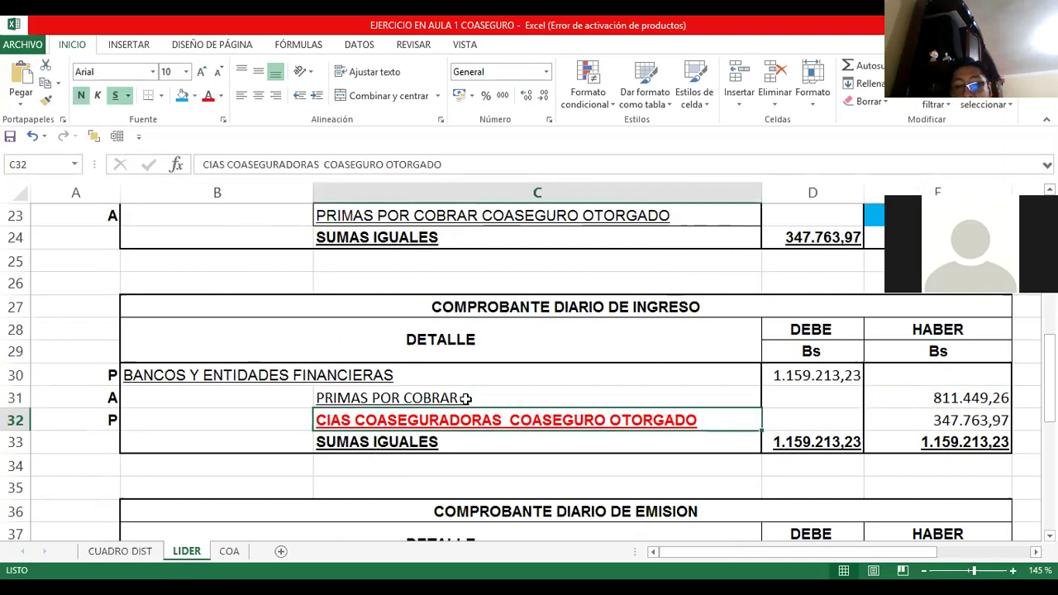
{"action": "key", "text": "Right"}
{"action": "key", "text": "Right"}
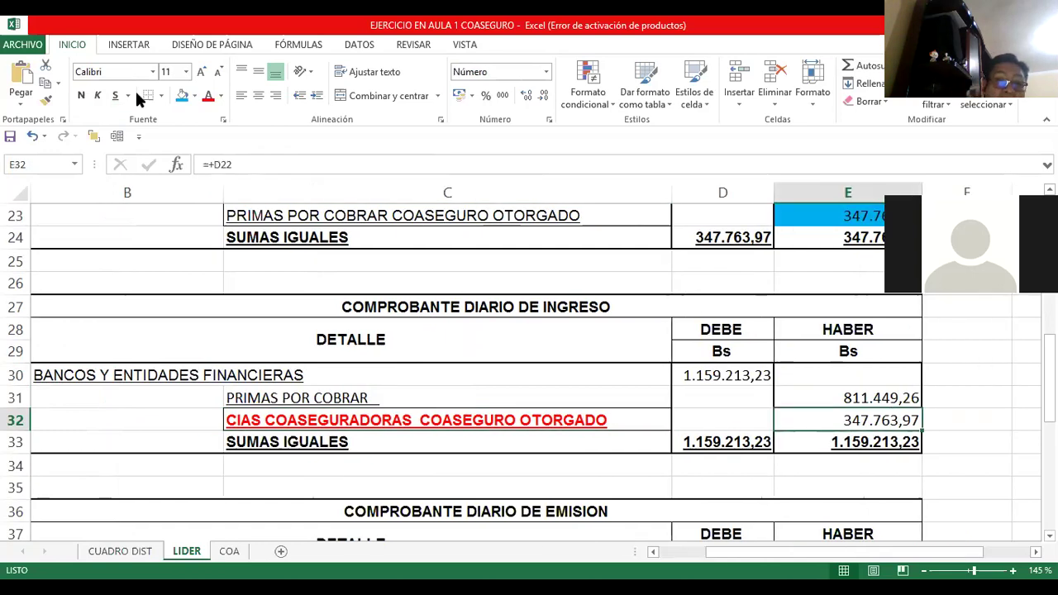
{"action": "key", "text": "F4"}
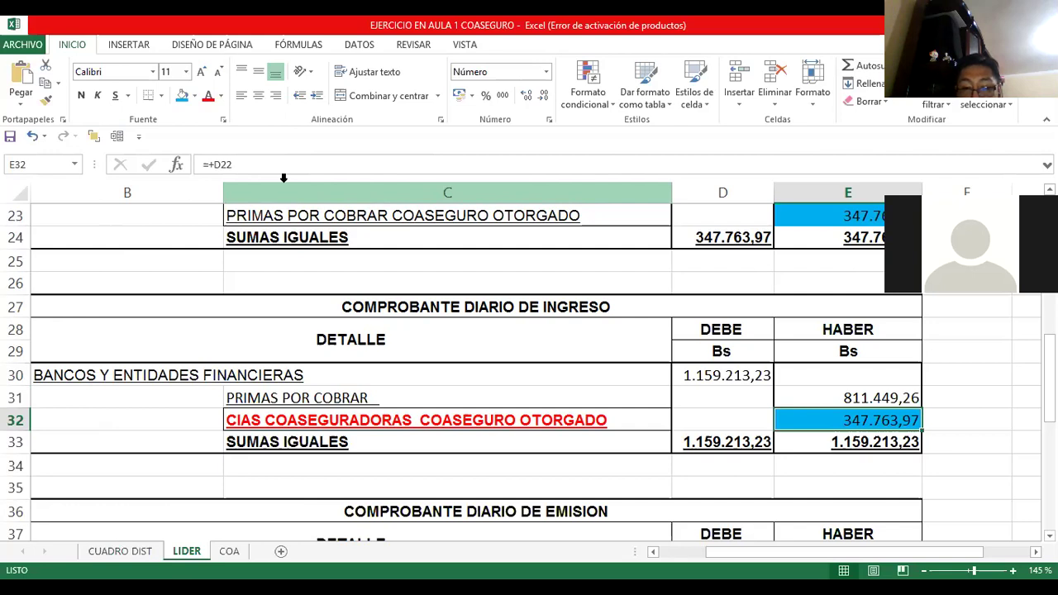
- Review the CIAS COASEGURADORAS COASEGURO OTORGADO line in row 32, from its account type in column A to its credit amount
{"action": "key", "text": "Left"}
{"action": "key", "text": "Left"}
{"action": "key", "text": "Left"}
{"action": "key", "text": "Left"}
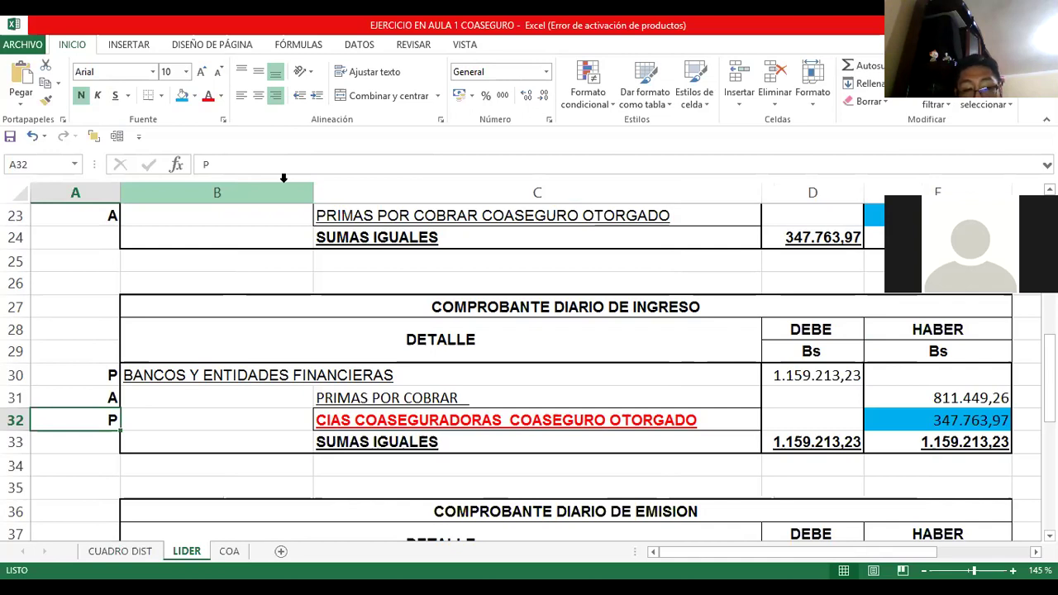
{"action": "key", "text": "Down"}
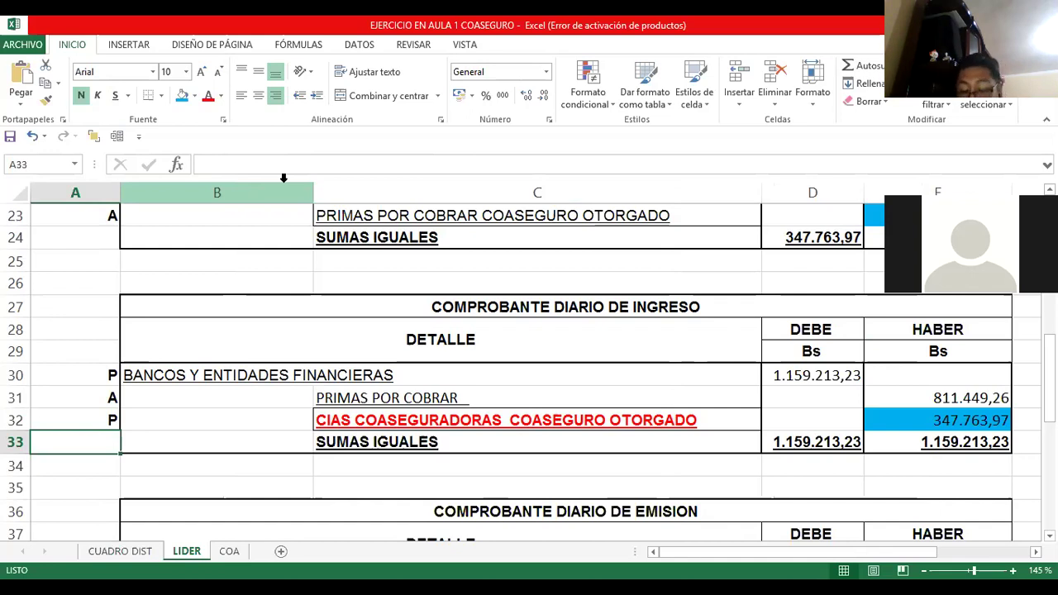
{"action": "key", "text": "Up"}
{"action": "key", "text": "Right"}
{"action": "key", "text": "Right"}
{"action": "key", "text": "Right"}
{"action": "key", "text": "Right"}
{"action": "key", "text": "Right"}
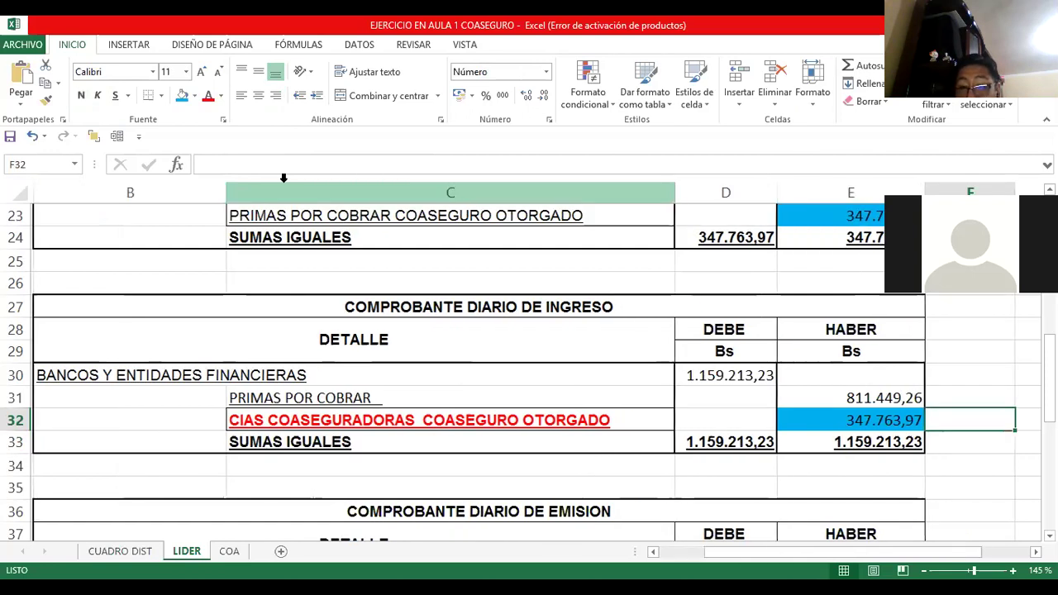
{"action": "key", "text": "Left"}
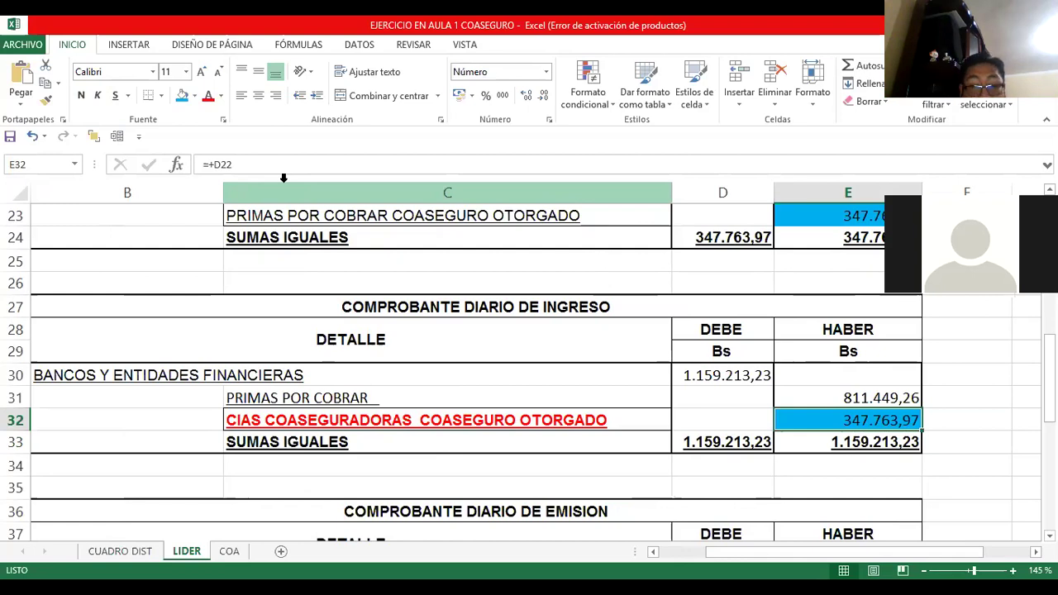
{"action": "key", "text": "Left"}
{"action": "key", "text": "Left"}
{"action": "key", "text": "Left"}
{"action": "scroll", "coordinate": [284, 178], "scroll_direction": "left", "scroll_amount": 1}
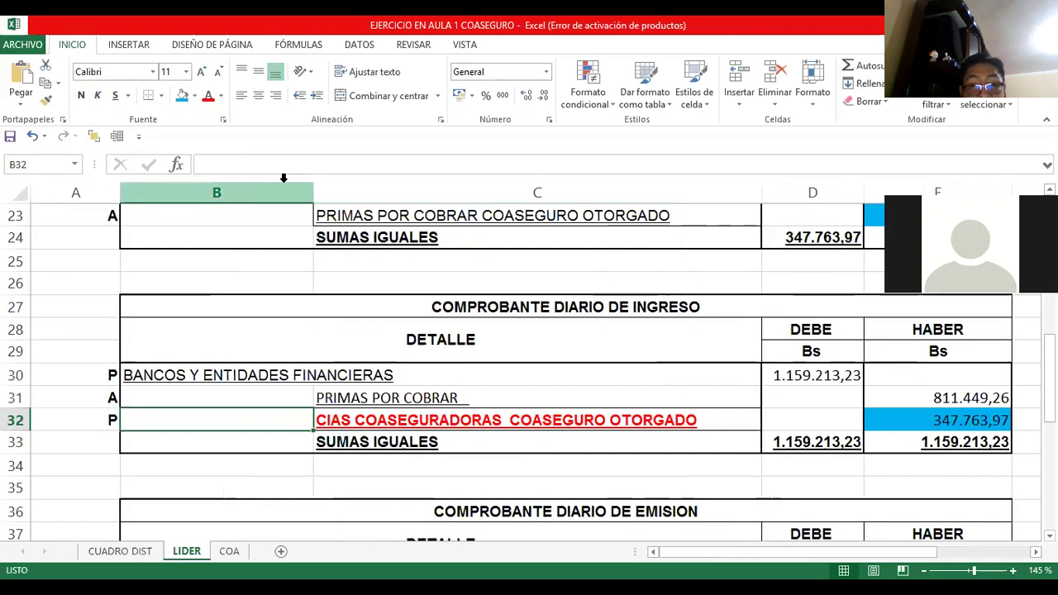
- Compare the PRIMAS POR COBRAR COASEGURO OTORGADO line in row 22 with the CIAS COASEGURADORAS line in row 32
{"action": "key", "text": "Up"}
{"action": "key", "text": "Up"}
{"action": "key", "text": "Up"}
{"action": "key", "text": "Up"}
{"action": "key", "text": "Up"}
{"action": "key", "text": "Up"}
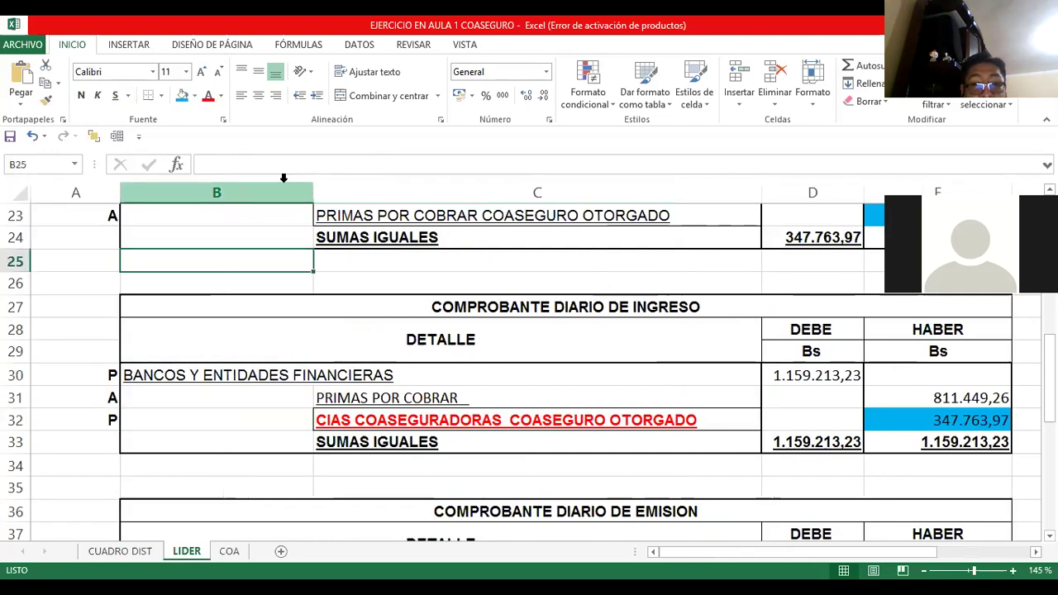
{"action": "key", "text": "Up"}
{"action": "key", "text": "Up"}
{"action": "key", "text": "Up"}
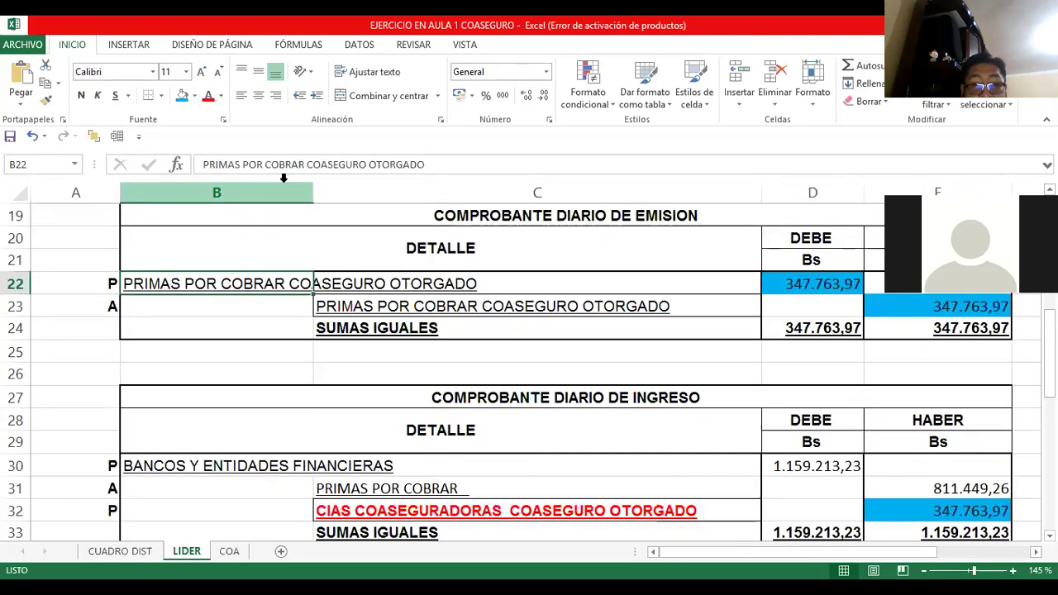
{"action": "key", "text": "Up"}
{"action": "key", "text": "Down"}
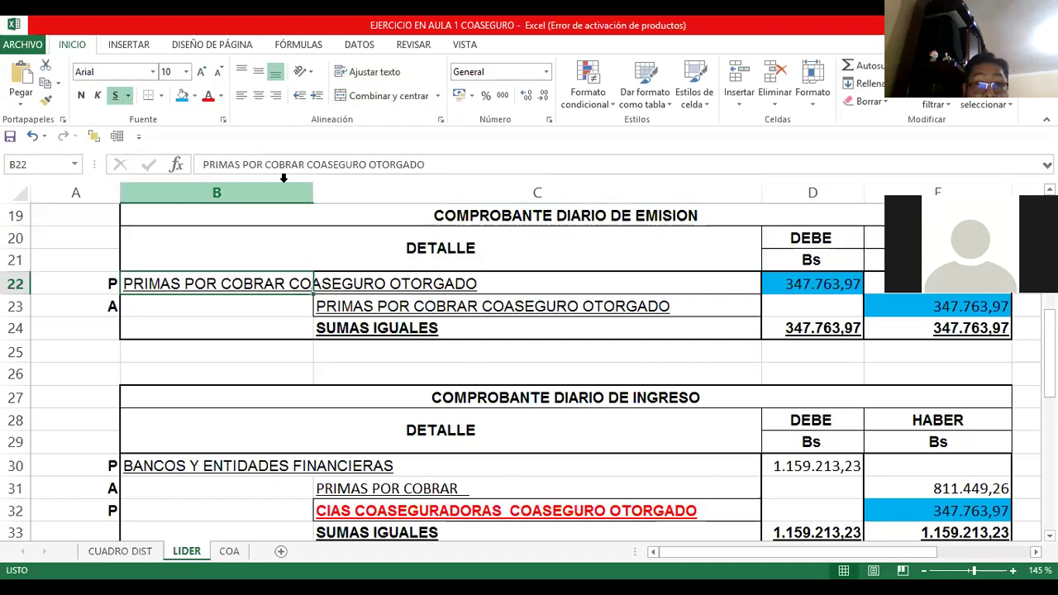
{"action": "key", "text": "Down"}
{"action": "key", "text": "Down"}
{"action": "key", "text": "Down"}
{"action": "key", "text": "Down"}
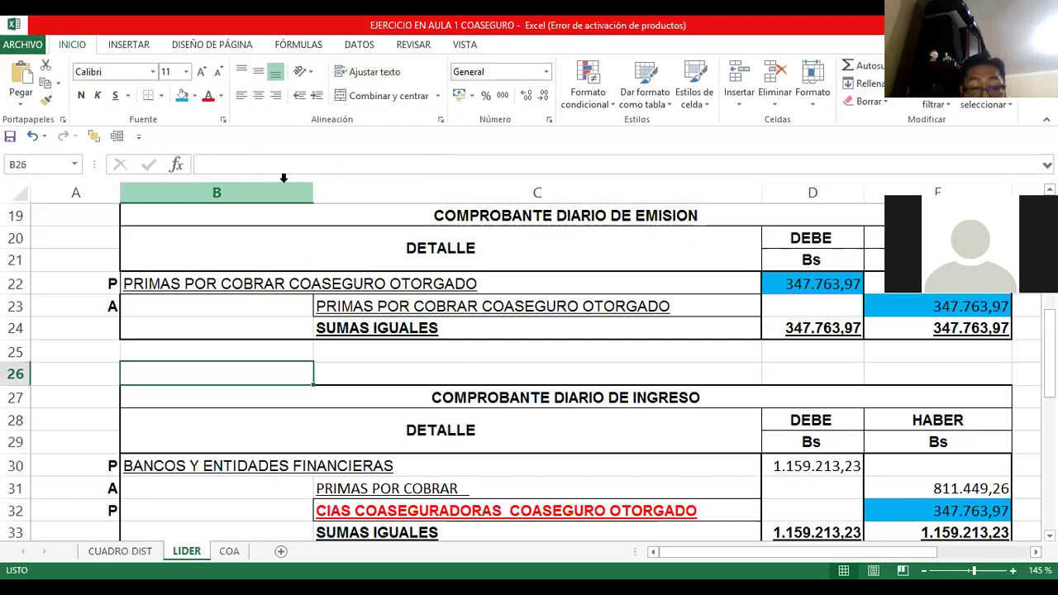
{"action": "key", "text": "Down"}
{"action": "key", "text": "Down"}
{"action": "key", "text": "Down"}
{"action": "key", "text": "Down"}
{"action": "key", "text": "Down"}
{"action": "key", "text": "Right"}
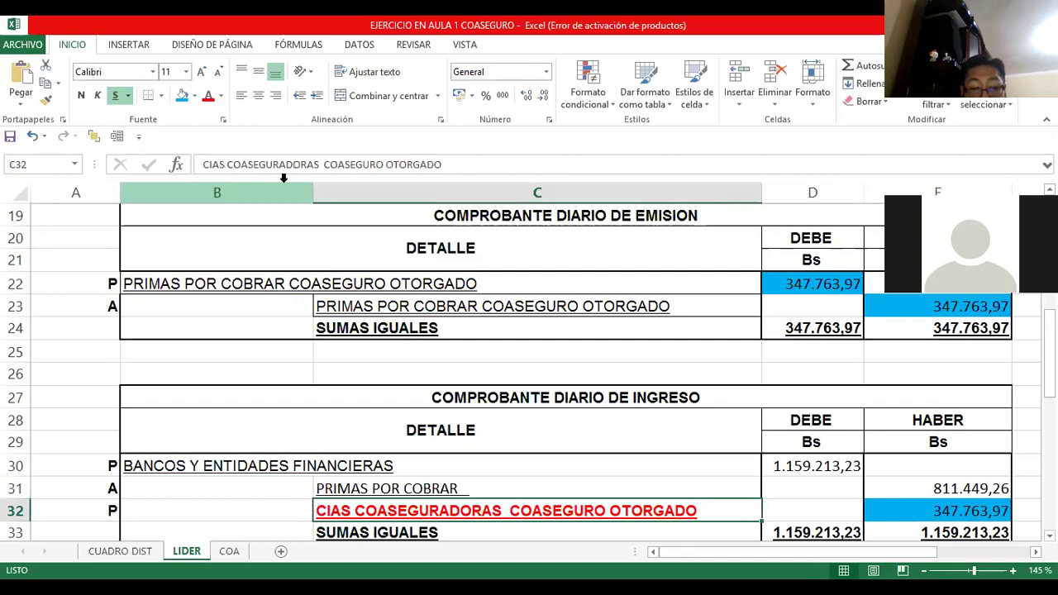
- Go to the commission voucher in rows 36 to 45 and examine its lines up to COMISION AGENTE DE SEGUROS in B39
{"action": "key", "text": "Down"}
{"action": "key", "text": "Down"}
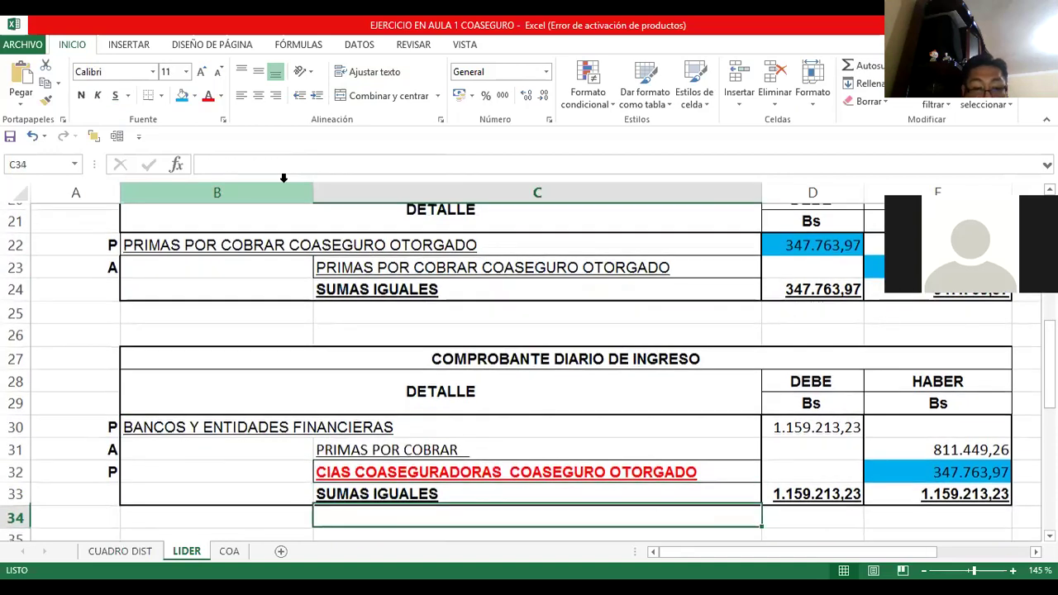
{"action": "key", "text": "Down"}
{"action": "key", "text": "Down"}
{"action": "key", "text": "Down"}
{"action": "key", "text": "Down"}
{"action": "key", "text": "Down"}
{"action": "key", "text": "Down"}
{"action": "key", "text": "Down"}
{"action": "key", "text": "Down"}
{"action": "key", "text": "Down"}
{"action": "key", "text": "Down"}
{"action": "key", "text": "Down"}
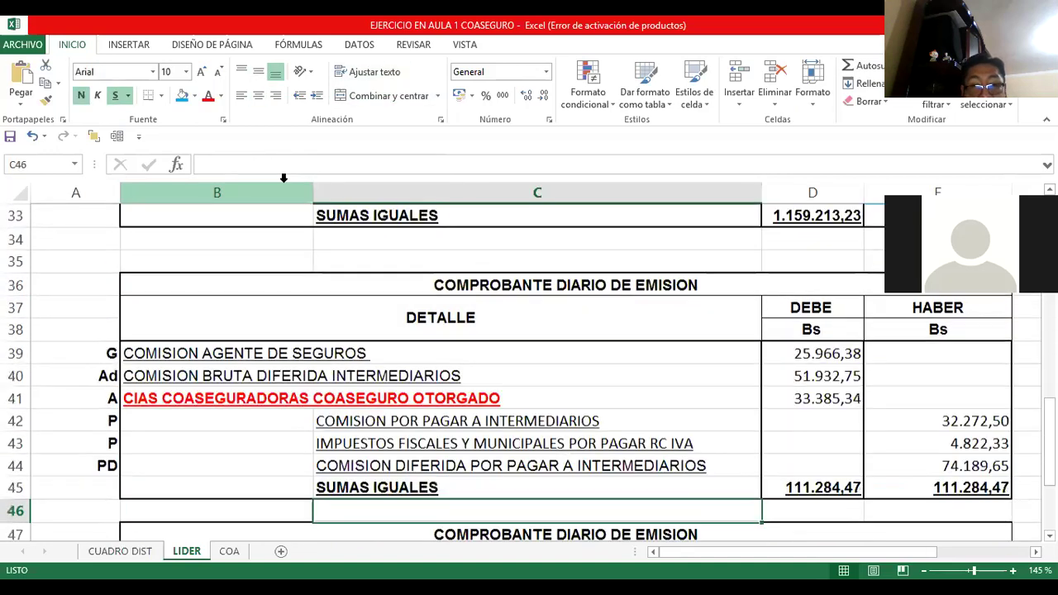
{"action": "key", "text": "Up"}
{"action": "key", "text": "Up"}
{"action": "key", "text": "Up"}
{"action": "key", "text": "Up"}
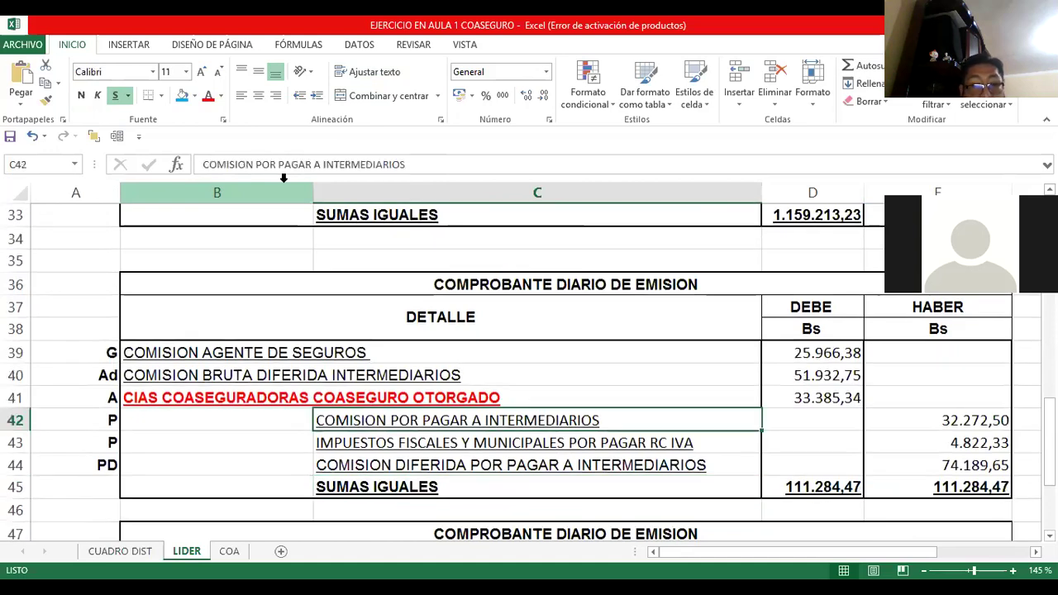
{"action": "key", "text": "Up"}
{"action": "key", "text": "Up"}
{"action": "key", "text": "Up"}
{"action": "key", "text": "Left"}
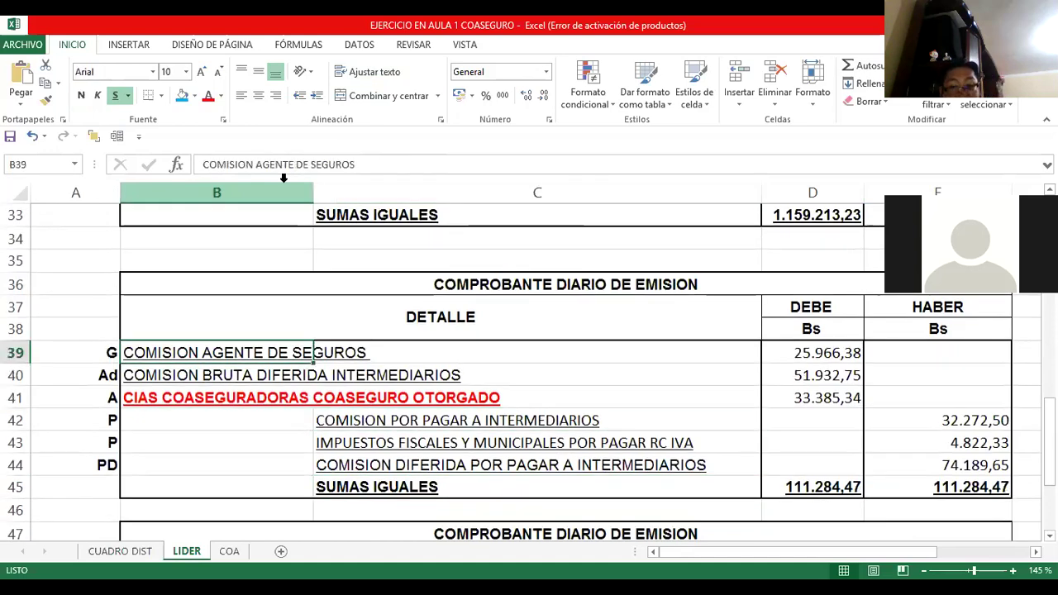
- Fill the COMISION AGENTE DE SEGUROS debit amount in D39 of the LIDER sheet with orange
{"action": "key", "text": "Right"}
{"action": "key", "text": "Right"}
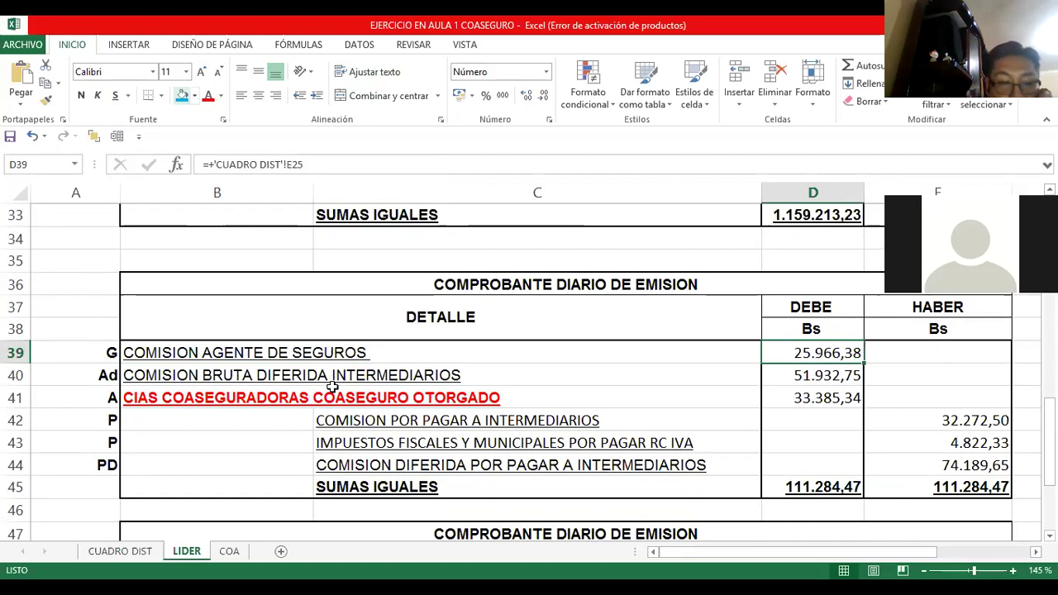
{"action": "key", "text": "F4"}
- On the CUADRO DIST sheet, fill the leader's Comisión Bruta amount in bolivianos, cell E25, with the same orange
{"action": "key", "text": "ctrl+Page_Up"}
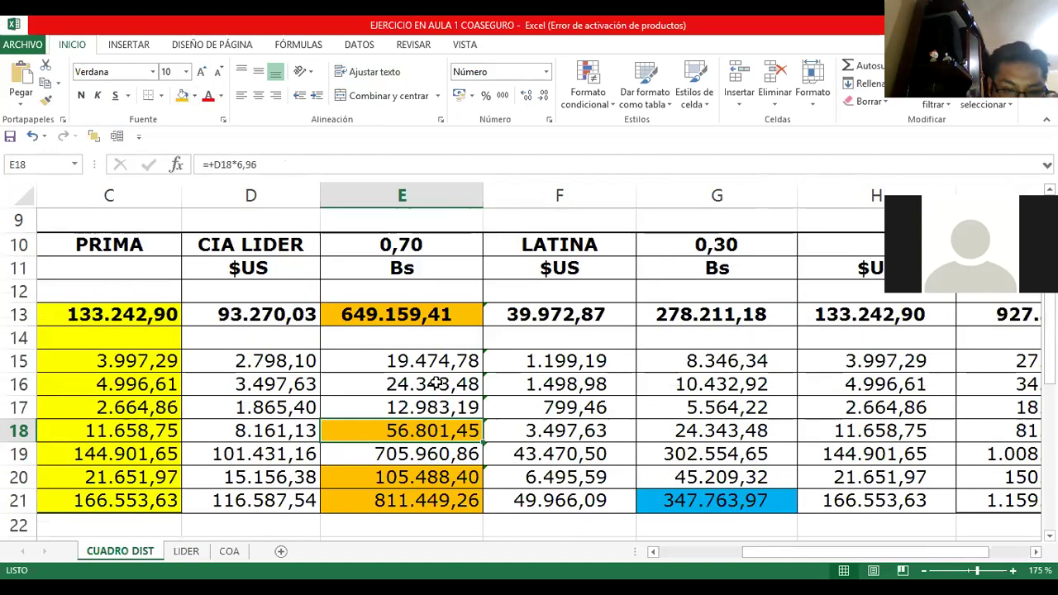
{"action": "scroll", "coordinate": [429, 402], "scroll_direction": "down", "scroll_amount": 2}
{"action": "scroll", "coordinate": [429, 403], "scroll_direction": "down", "scroll_amount": 1}
{"action": "left_click", "coordinate": [429, 401]}
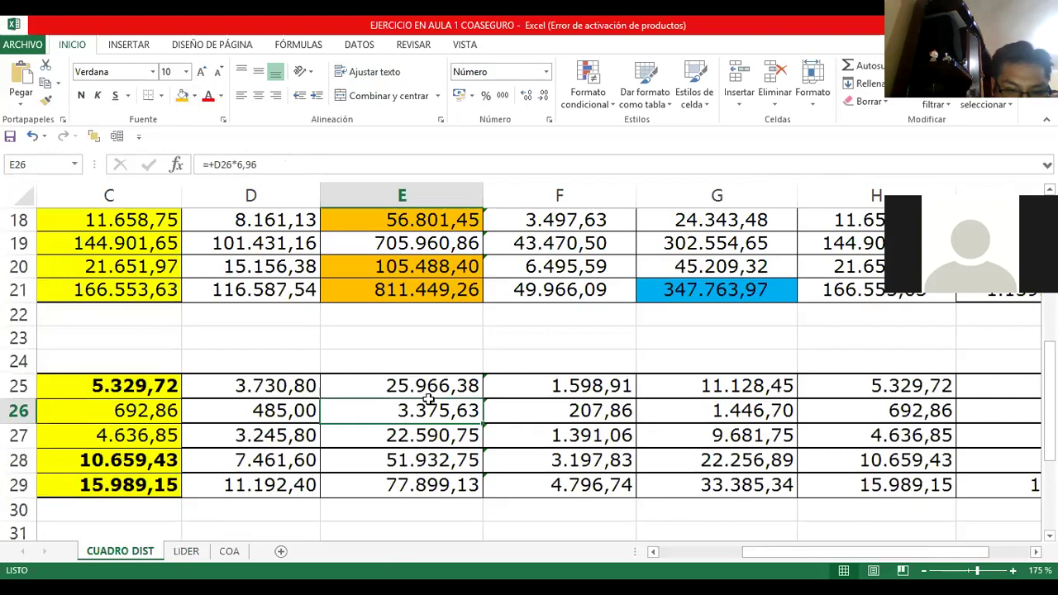
{"action": "scroll", "coordinate": [429, 399], "scroll_direction": "left", "scroll_amount": 2}
{"action": "key", "text": "Right"}
{"action": "key", "text": "Right"}
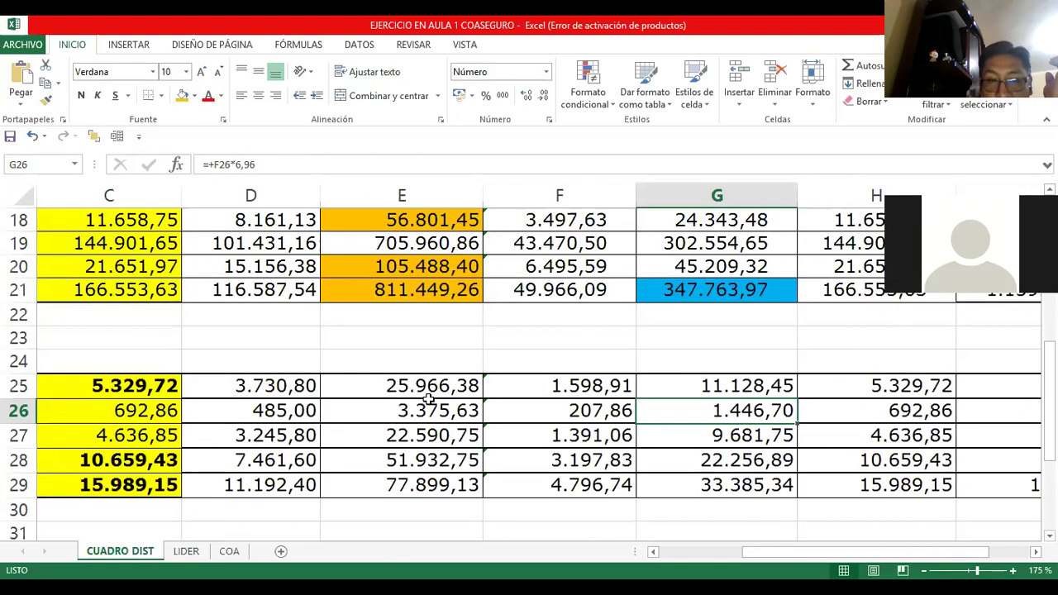
{"action": "key", "text": "Left"}
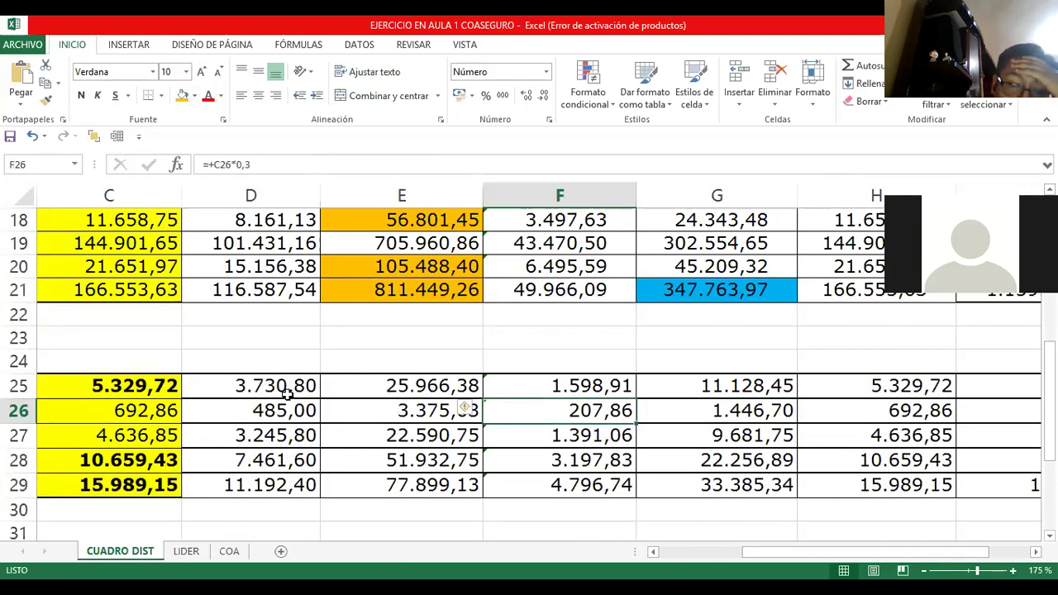
{"action": "key", "text": "Up"}
{"action": "key", "text": "Left"}
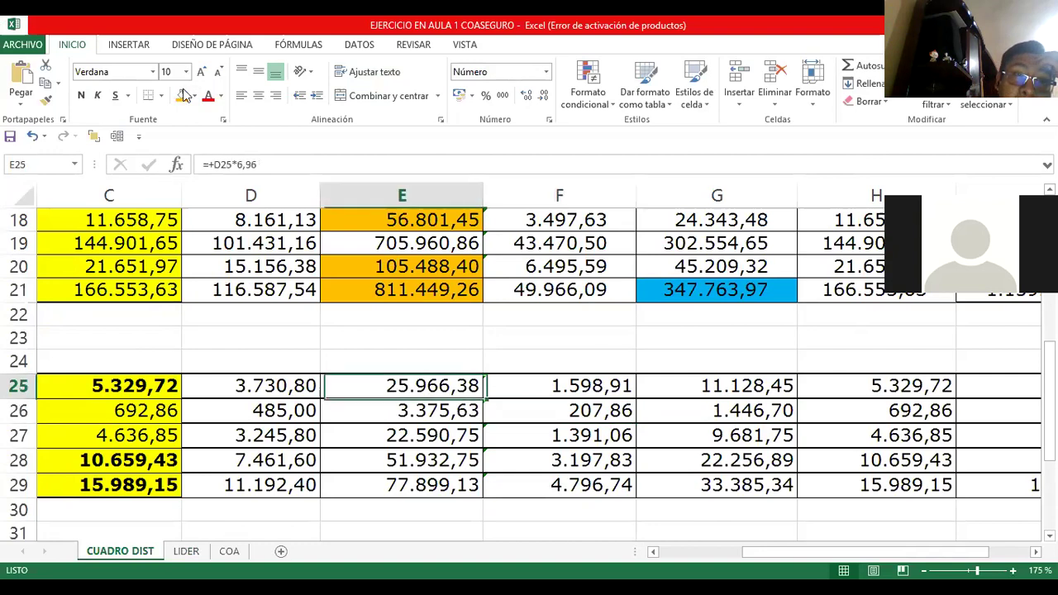
{"action": "key", "text": "F4"}
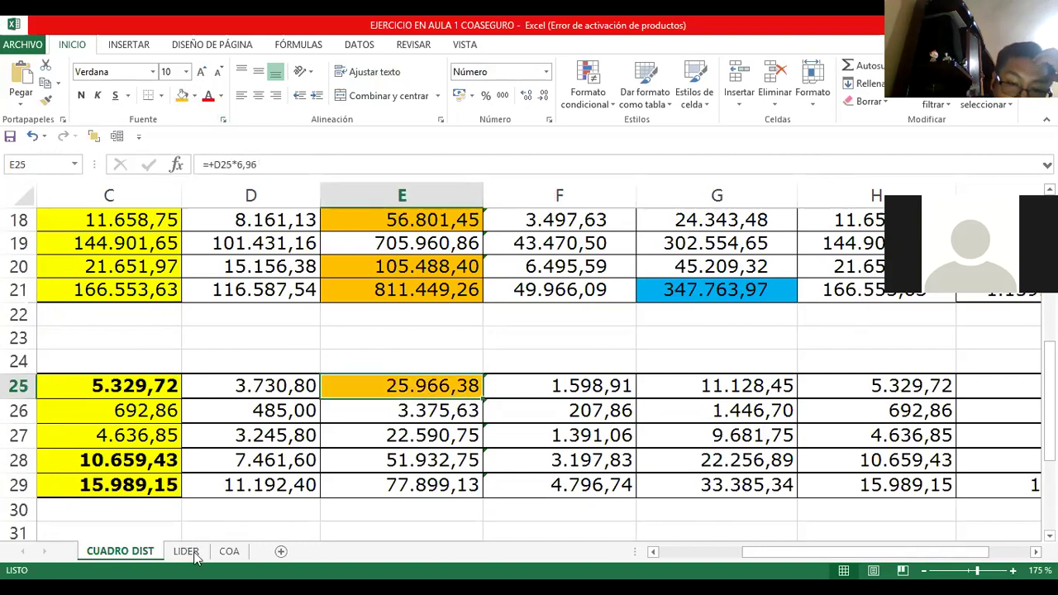
- Fill the COMISION BRUTA DIFERIDA INTERMEDIARIOS debit amount in D40 of the LIDER sheet with orange
{"action": "key", "text": "ctrl+Page_Down"}
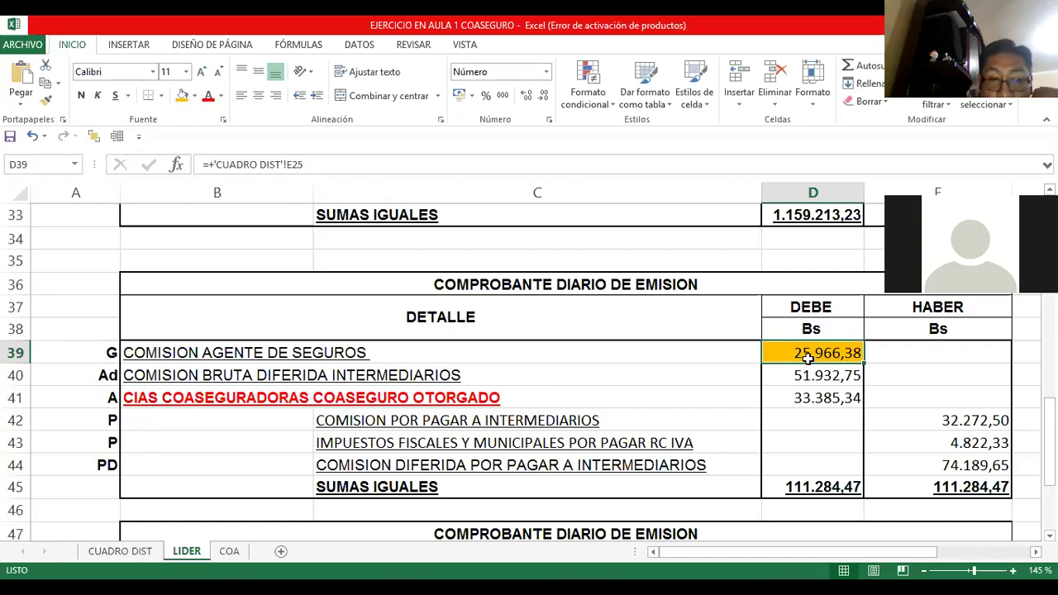
{"action": "key", "text": "Down"}
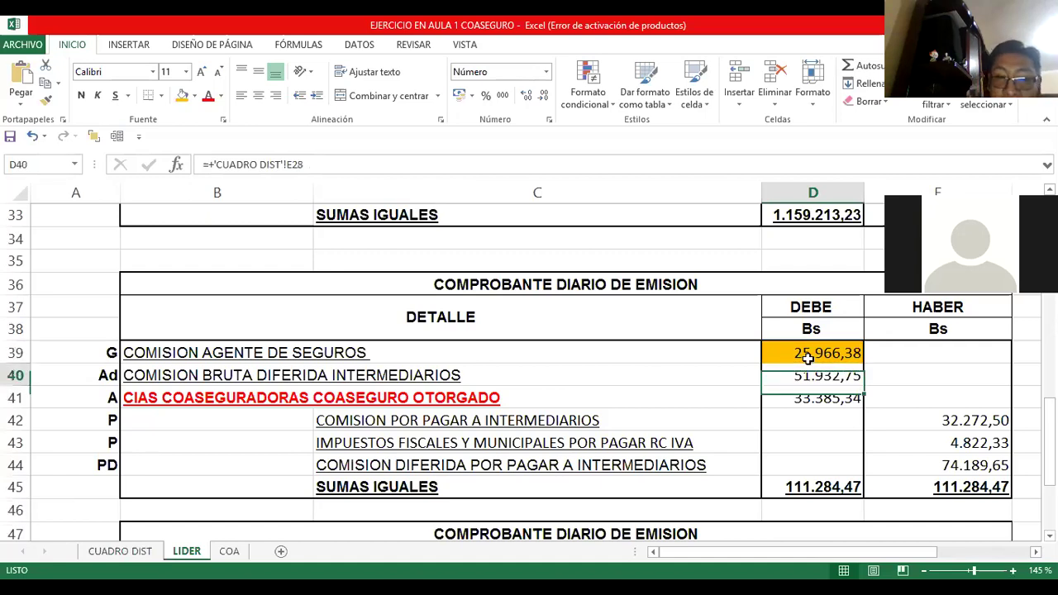
{"action": "key", "text": "F4"}
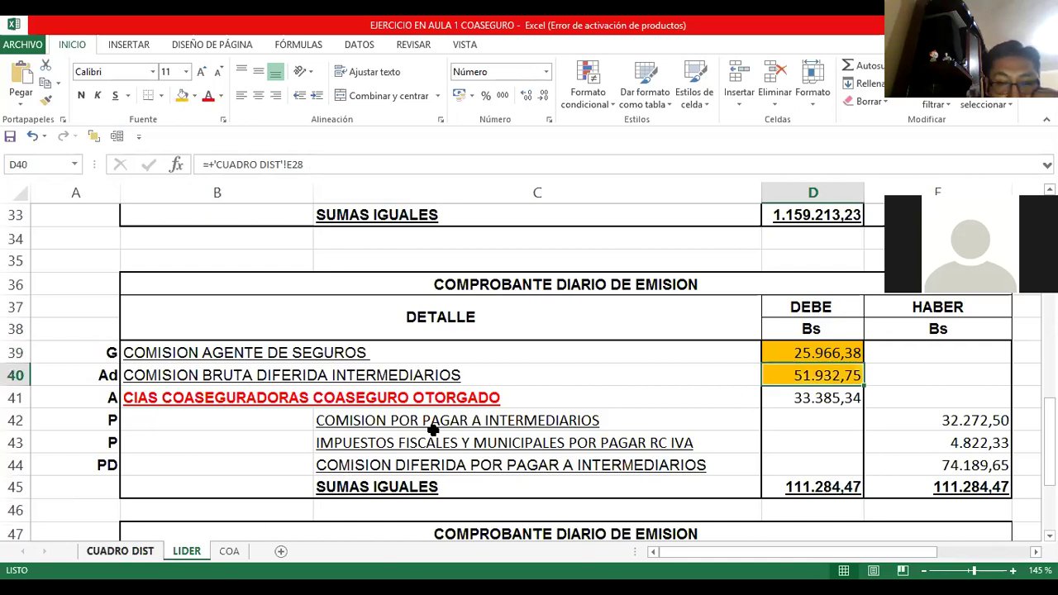
- On the CUADRO DIST sheet, check the Comisión Diferida row and fill the leader's amount in E28 with orange
{"action": "key", "text": "ctrl+Page_Up"}
{"action": "left_click", "coordinate": [403, 461]}
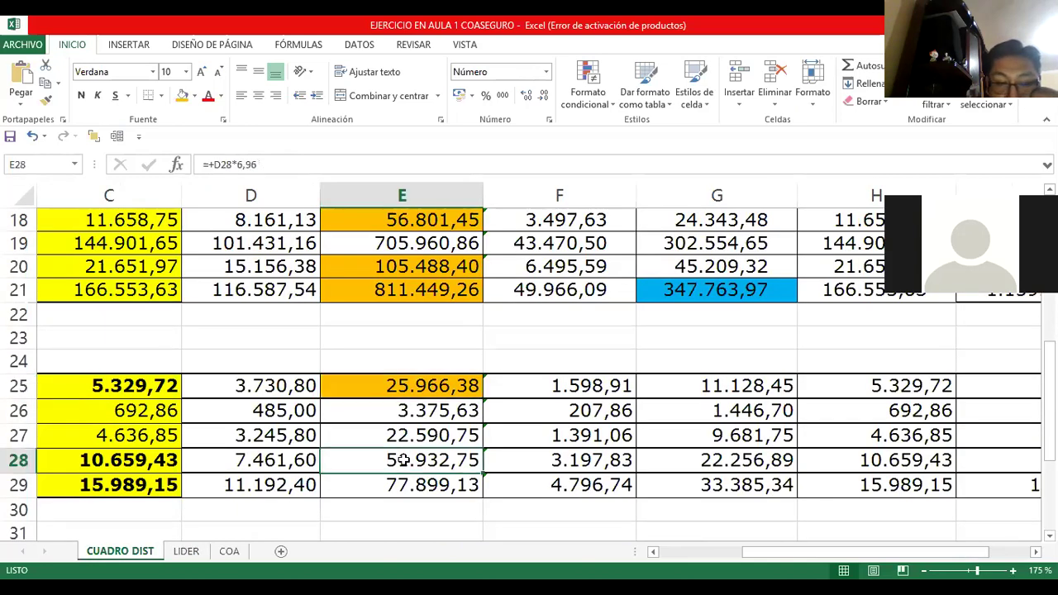
{"action": "key", "text": "ctrl+Left"}
{"action": "key", "text": "ctrl+Right"}
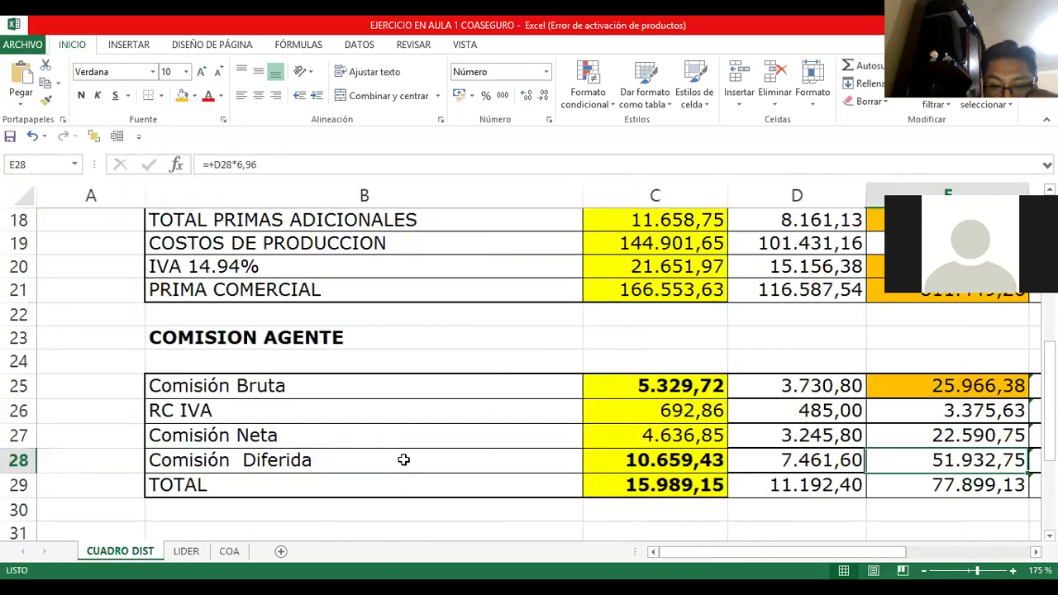
{"action": "scroll", "coordinate": [403, 461], "scroll_direction": "right", "scroll_amount": 2}
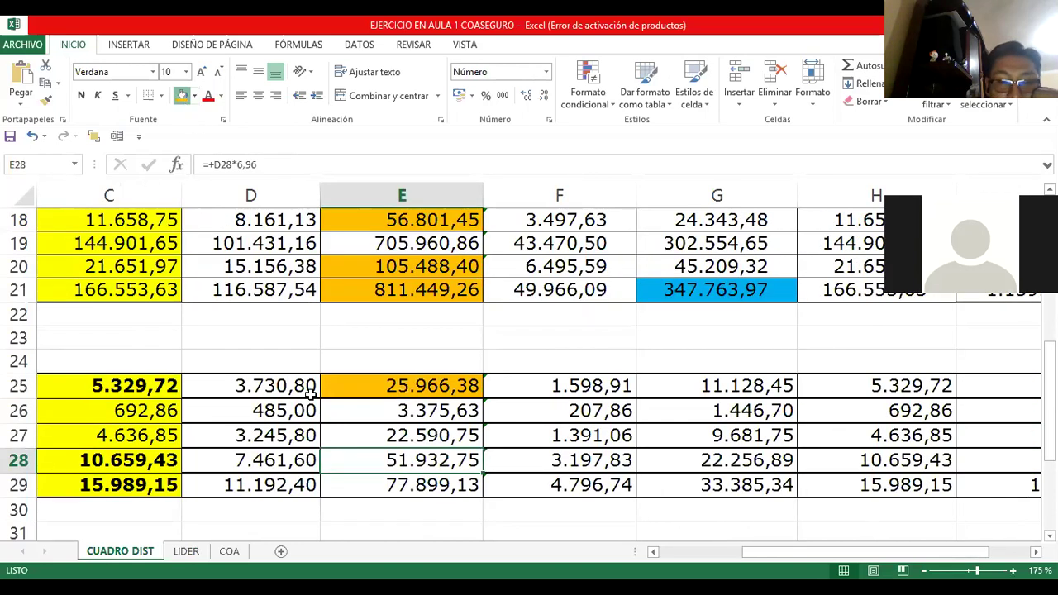
- Fill the CIAS COASEGURADORAS debit in D41 of LIDER and its source commission total in G29 of CUADRO DIST with blue
{"action": "left_click", "coordinate": [186, 551]}
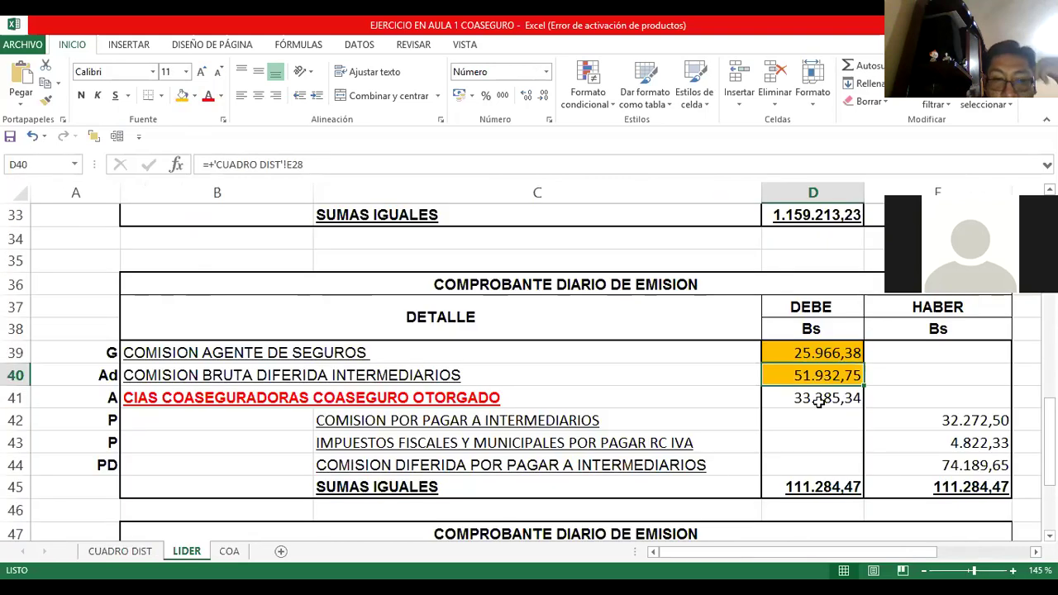
{"action": "key", "text": "Down"}
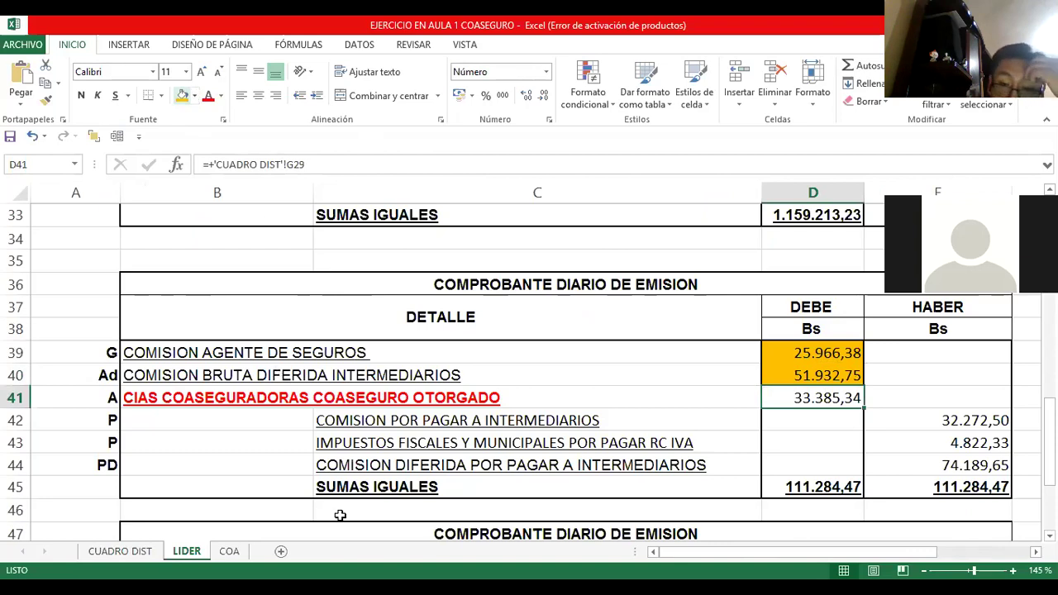
{"action": "key", "text": "ctrl+Page_Up"}
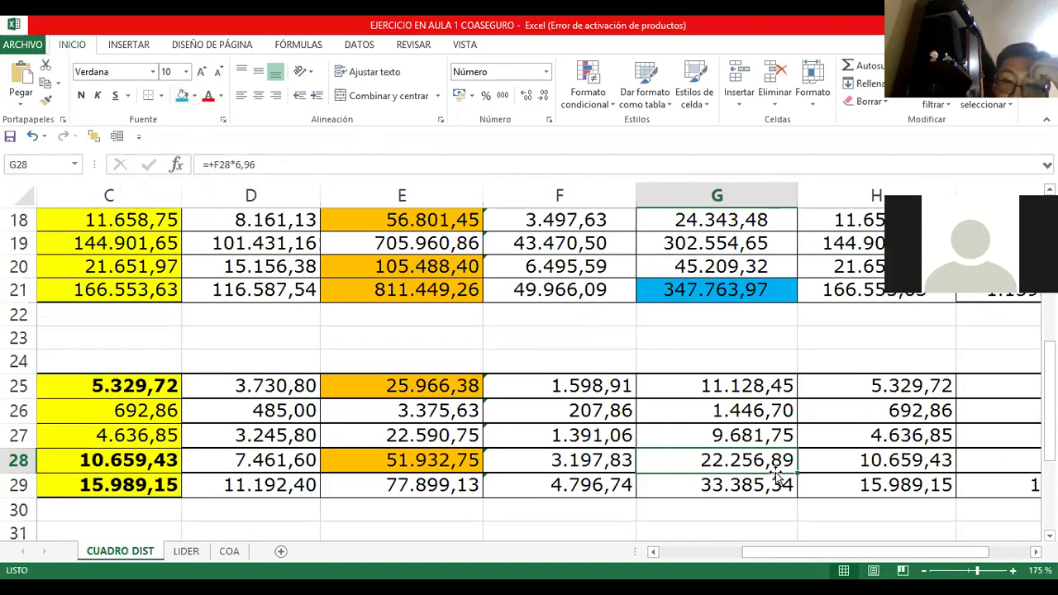
{"action": "left_click", "coordinate": [777, 481]}
{"action": "key", "text": "F4"}
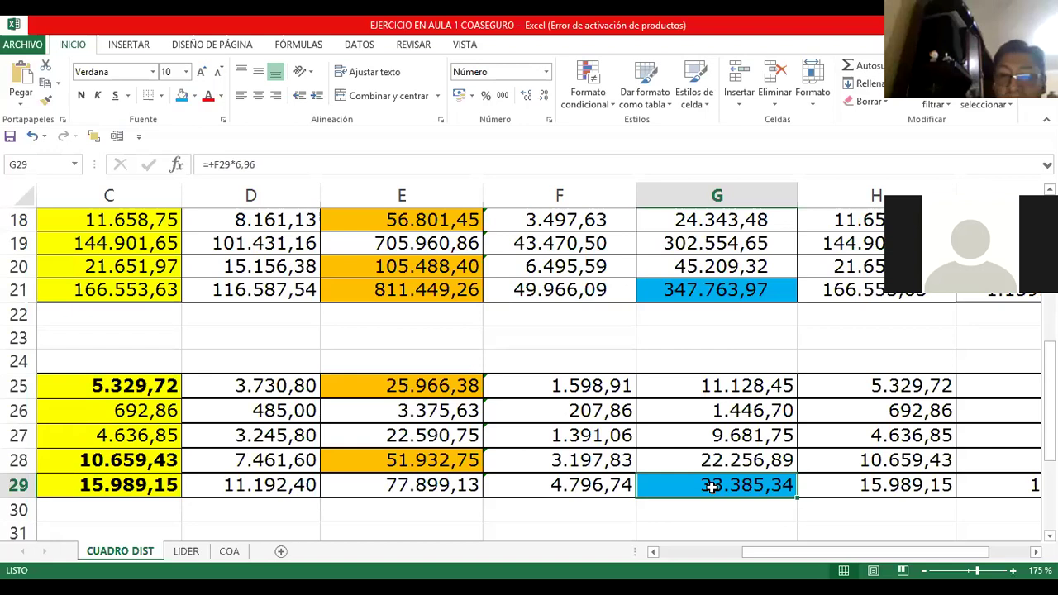
{"action": "scroll", "coordinate": [711, 487], "scroll_direction": "up", "scroll_amount": 4}
{"action": "scroll", "coordinate": [720, 460], "scroll_direction": "down", "scroll_amount": 2}
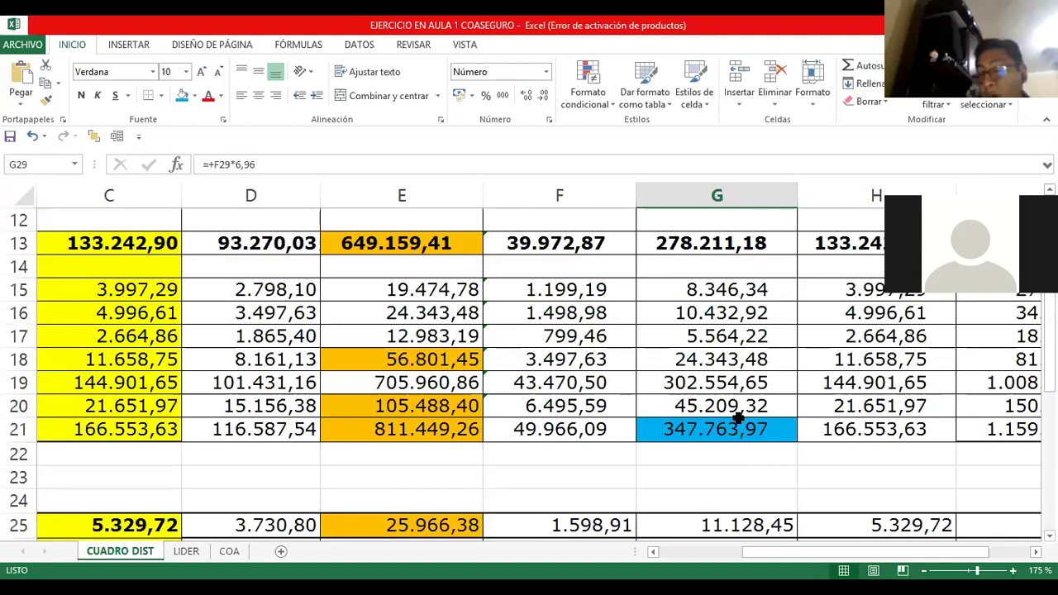
{"action": "scroll", "coordinate": [743, 448], "scroll_direction": "down", "scroll_amount": 3}
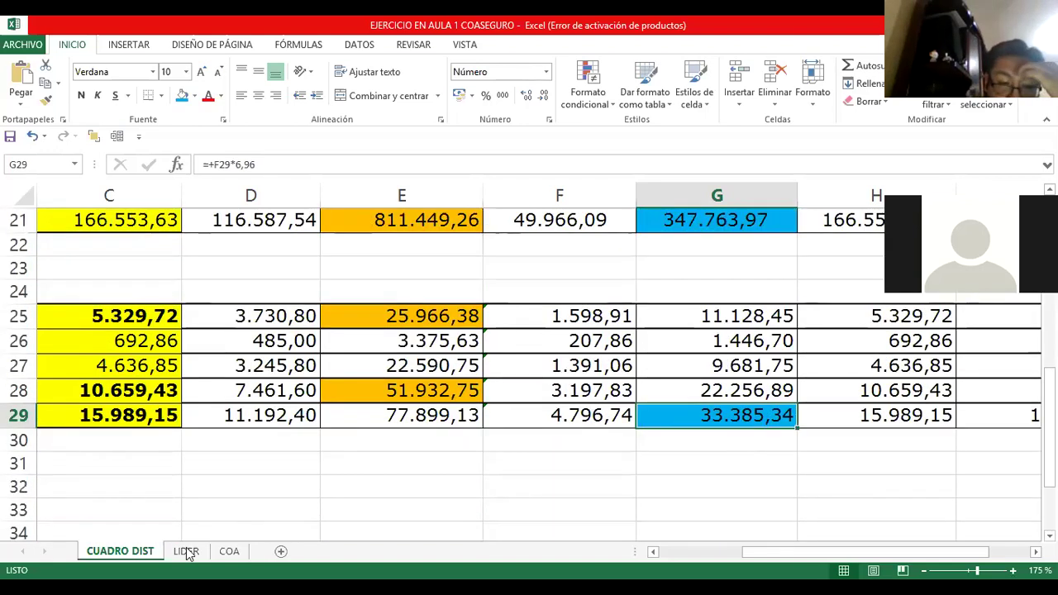
- Fill the COMISION POR PAGAR A INTERMEDIARIOS credit amount in E42 of the LIDER sheet with green
{"action": "key", "text": "ctrl+Page_Down"}
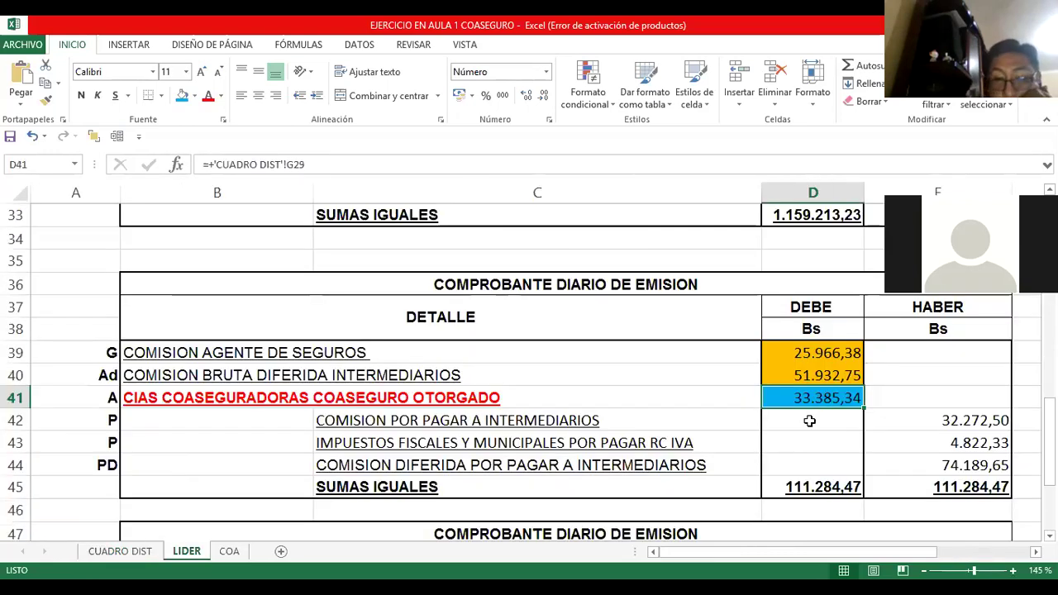
{"action": "key", "text": "Down"}
{"action": "key", "text": "Right"}
{"action": "key", "text": "Right"}
{"action": "left_click", "coordinate": [809, 421]}
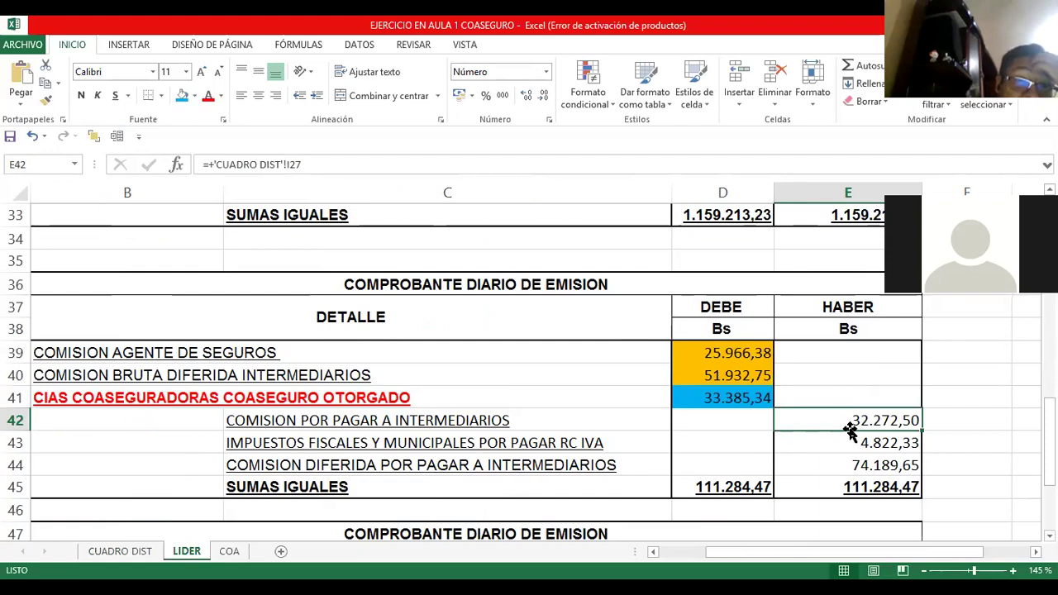
{"action": "left_click", "coordinate": [195, 98]}
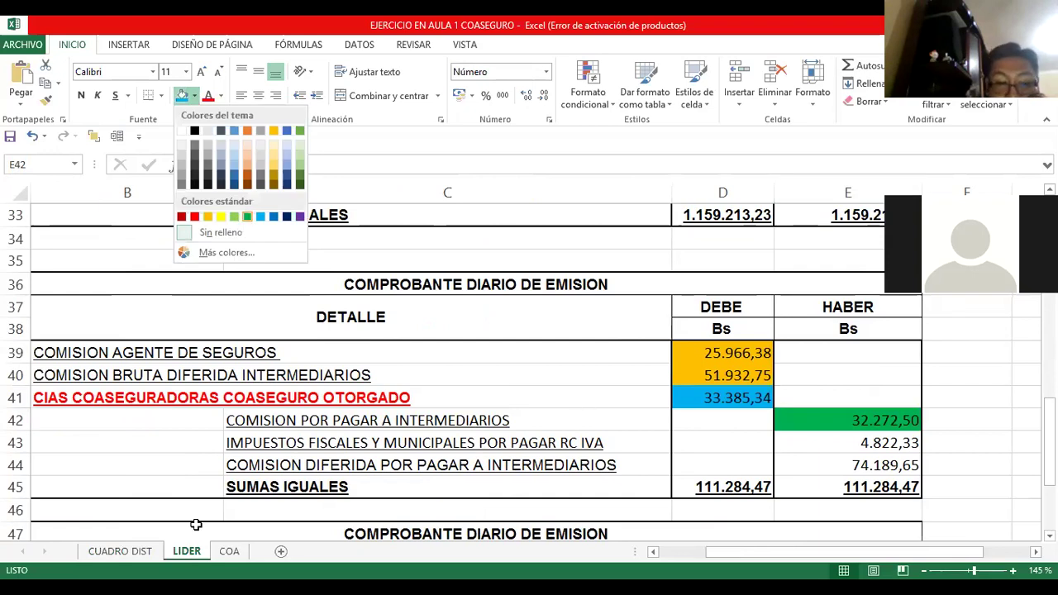
- On the CUADRO DIST sheet, fill the combined Comisión Neta amount in I27 with the same green and check its row's components
{"action": "left_click", "coordinate": [136, 551]}
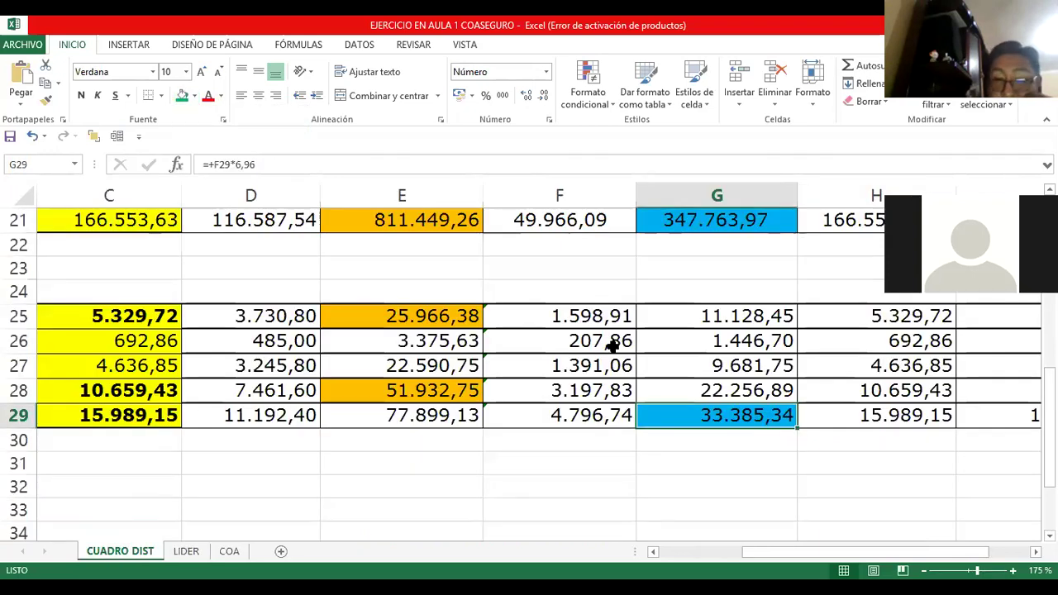
{"action": "key", "text": "Right"}
{"action": "key", "text": "Right"}
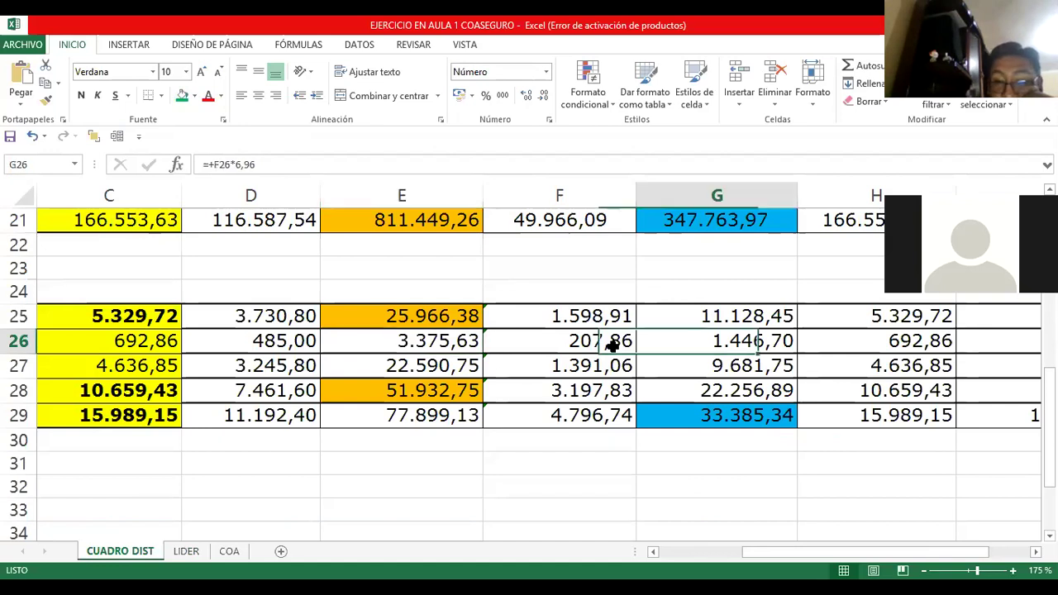
{"action": "key", "text": "Right"}
{"action": "key", "text": "Right"}
{"action": "key", "text": "Down"}
{"action": "key", "text": "Left"}
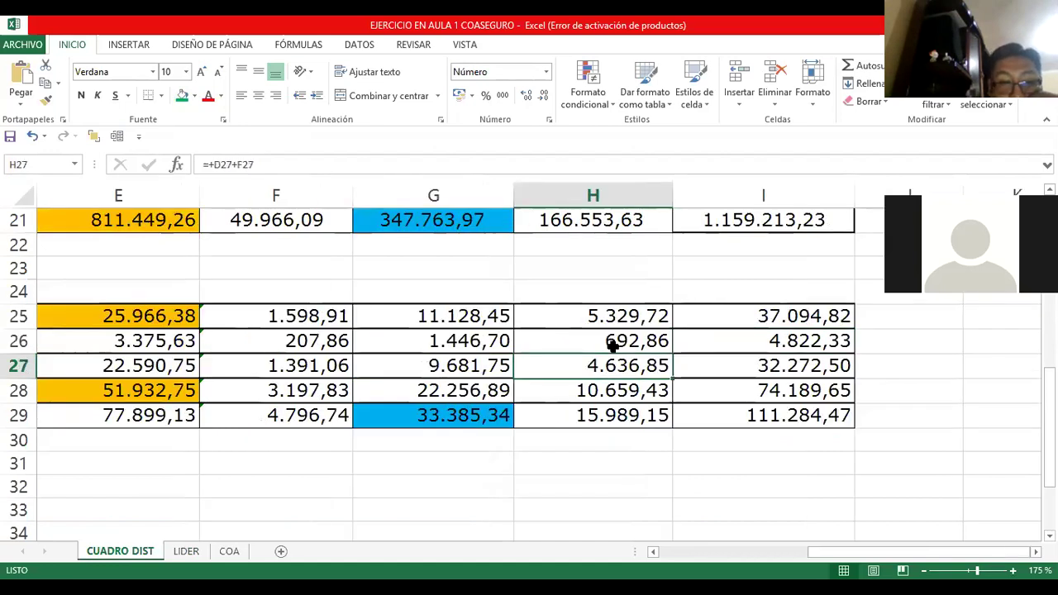
{"action": "key", "text": "Left"}
{"action": "key", "text": "Left"}
{"action": "key", "text": "Left"}
{"action": "key", "text": "Right"}
{"action": "key", "text": "Right"}
{"action": "key", "text": "Right"}
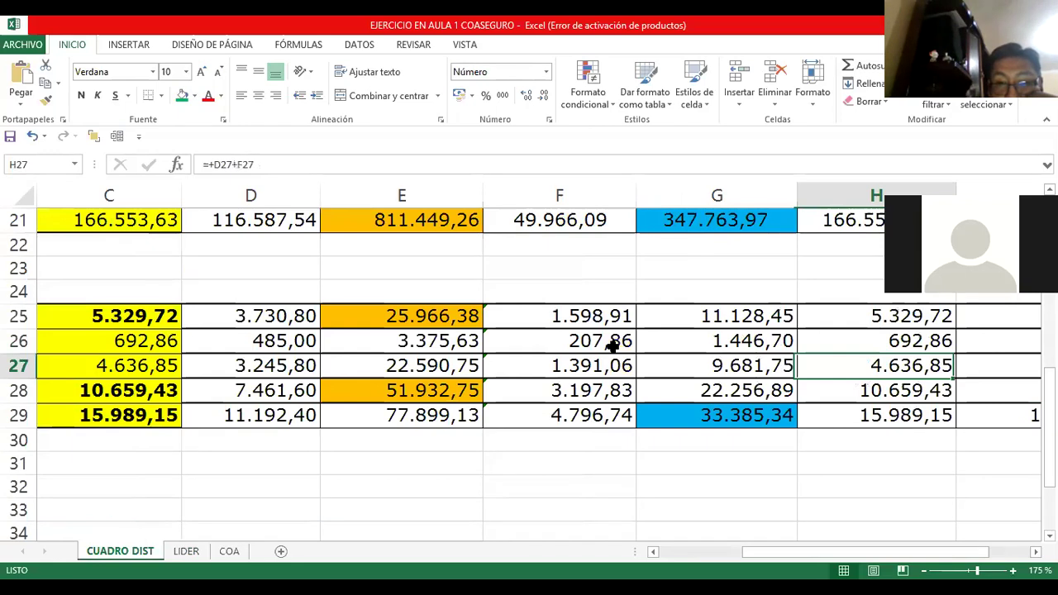
{"action": "key", "text": "Right"}
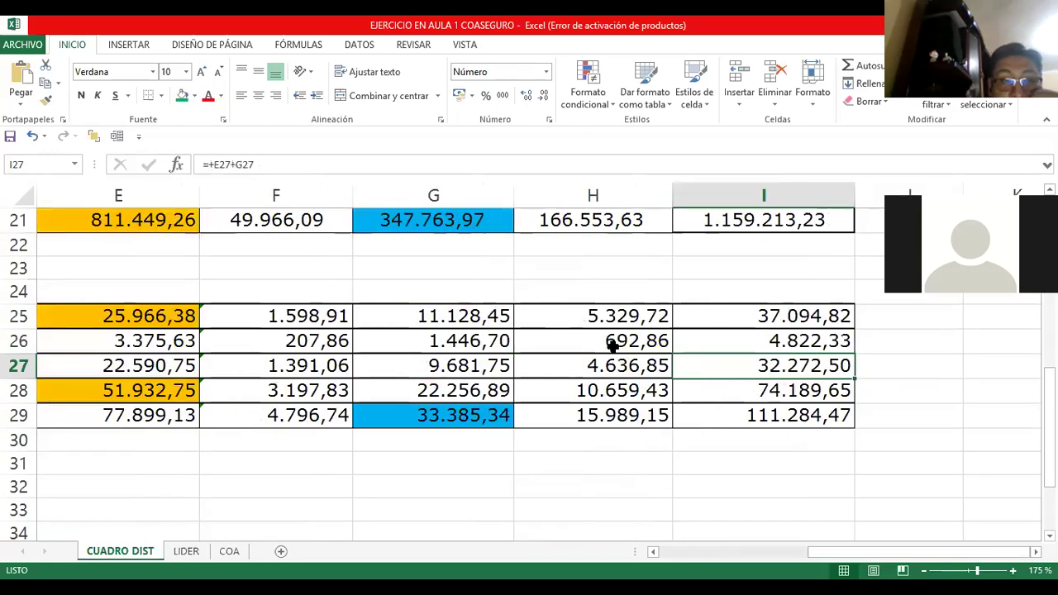
{"action": "left_click", "coordinate": [183, 94]}
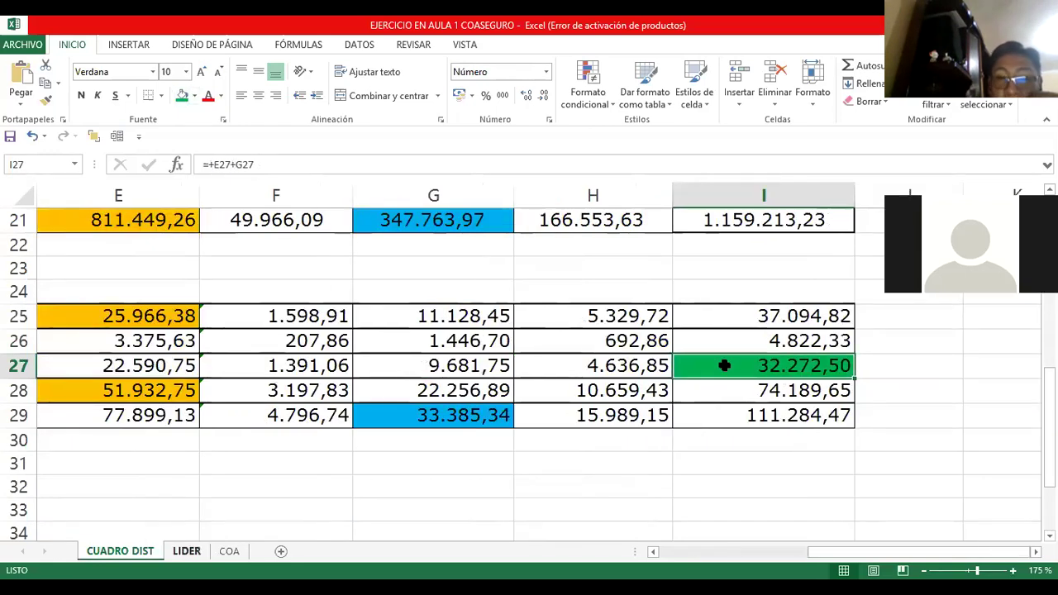
{"action": "left_click", "coordinate": [171, 366]}
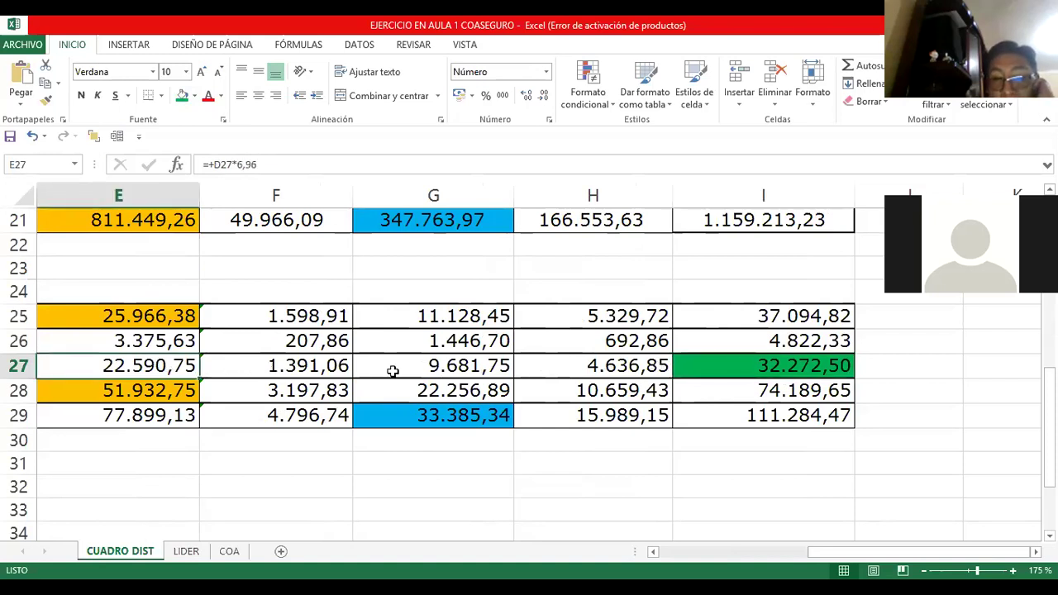
{"action": "left_click", "coordinate": [575, 368]}
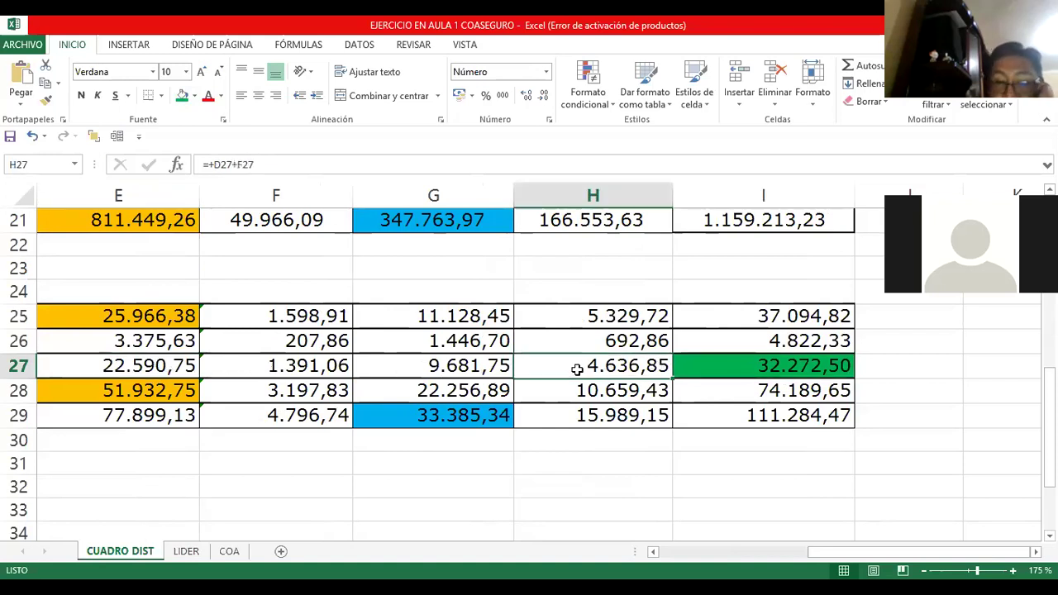
- Fill the IMPUESTOS FISCALES Y MUNICIPALES POR PAGAR RC IVA credit amount in E43 of the LIDER sheet with green
{"action": "left_click", "coordinate": [187, 556]}
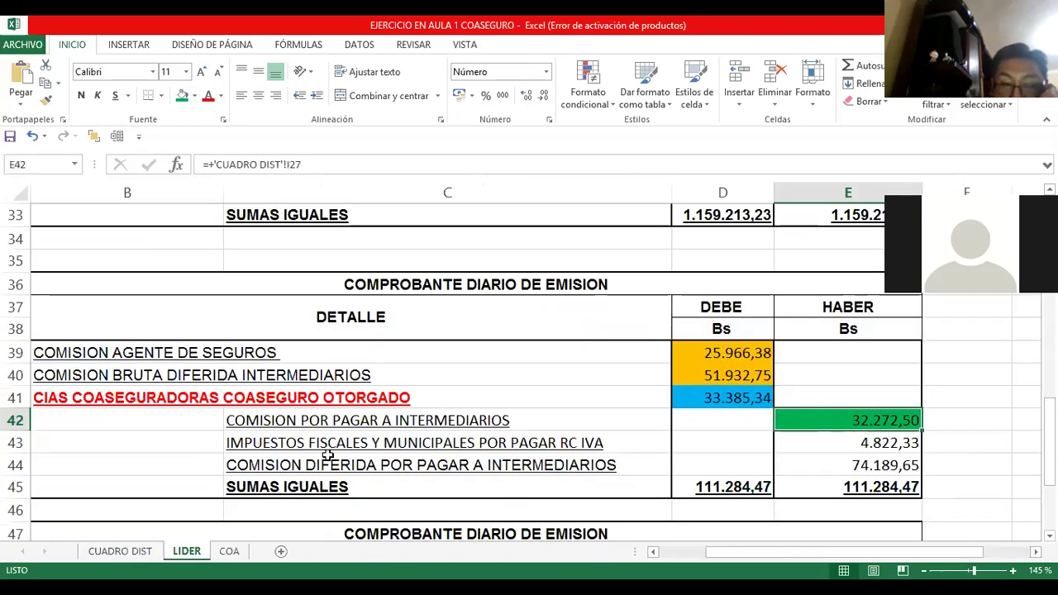
{"action": "left_click", "coordinate": [832, 449]}
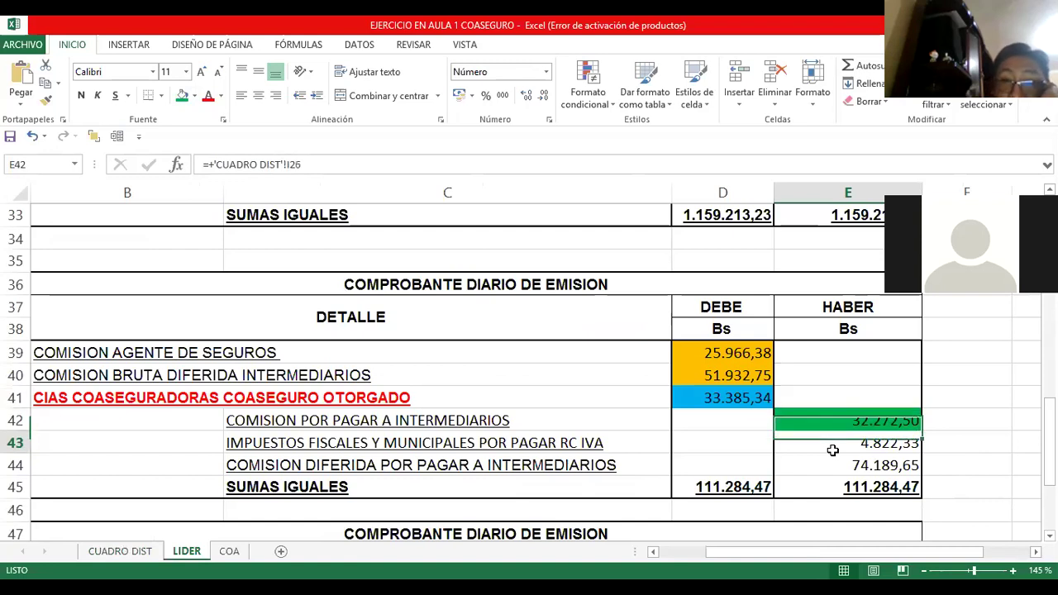
{"action": "left_click", "coordinate": [891, 450]}
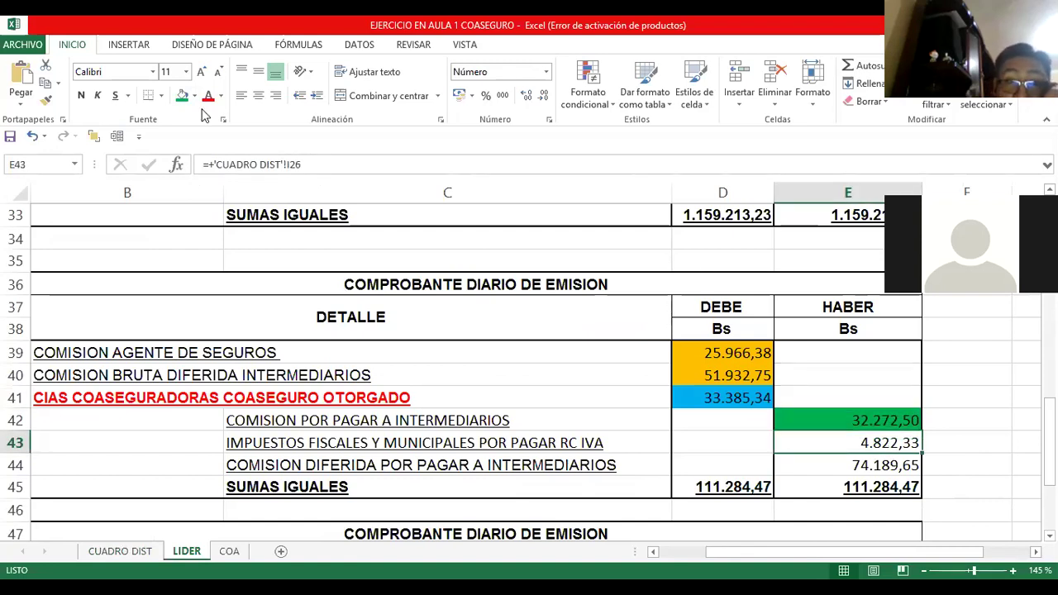
{"action": "left_click", "coordinate": [178, 94]}
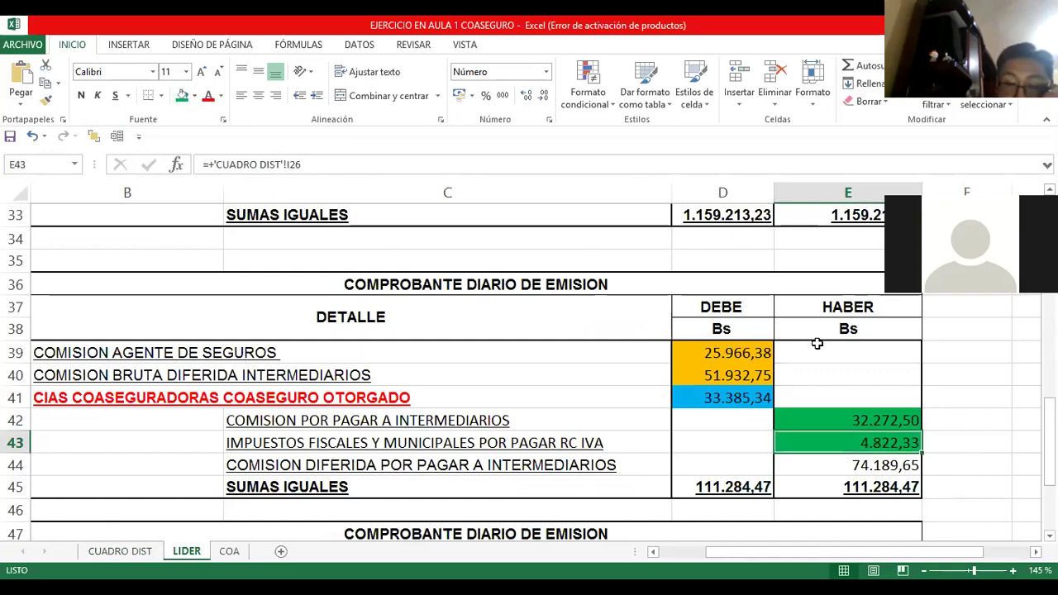
- On the CUADRO DIST sheet, check the RC IVA row's components and fill its combined bolivianos amount in I26 with green
{"action": "key", "text": "ctrl+Page_Up"}
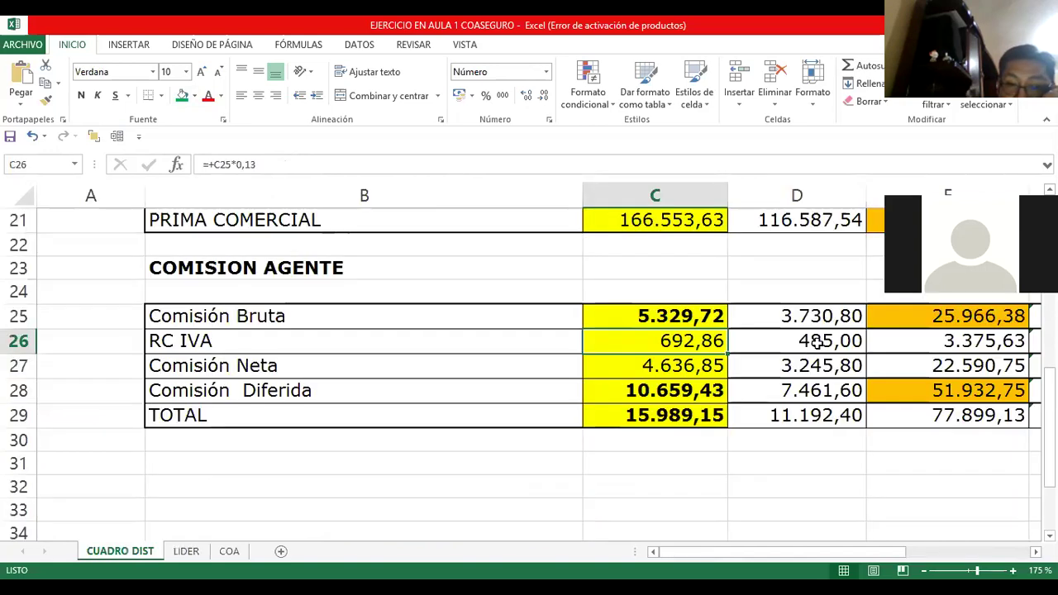
{"action": "key", "text": "Right"}
{"action": "key", "text": "Right"}
{"action": "key", "text": "Right"}
{"action": "key", "text": "Right"}
{"action": "key", "text": "Right"}
{"action": "key", "text": "Left"}
{"action": "key", "text": "Left"}
{"action": "key", "text": "Left"}
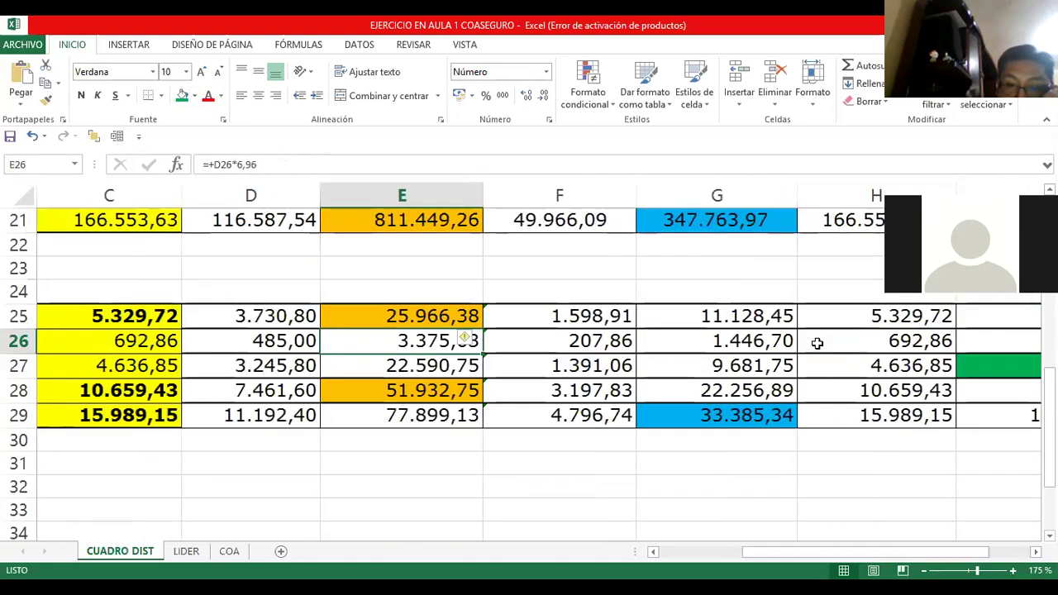
{"action": "key", "text": "Right"}
{"action": "key", "text": "Right"}
{"action": "key", "text": "Right"}
{"action": "key", "text": "Right"}
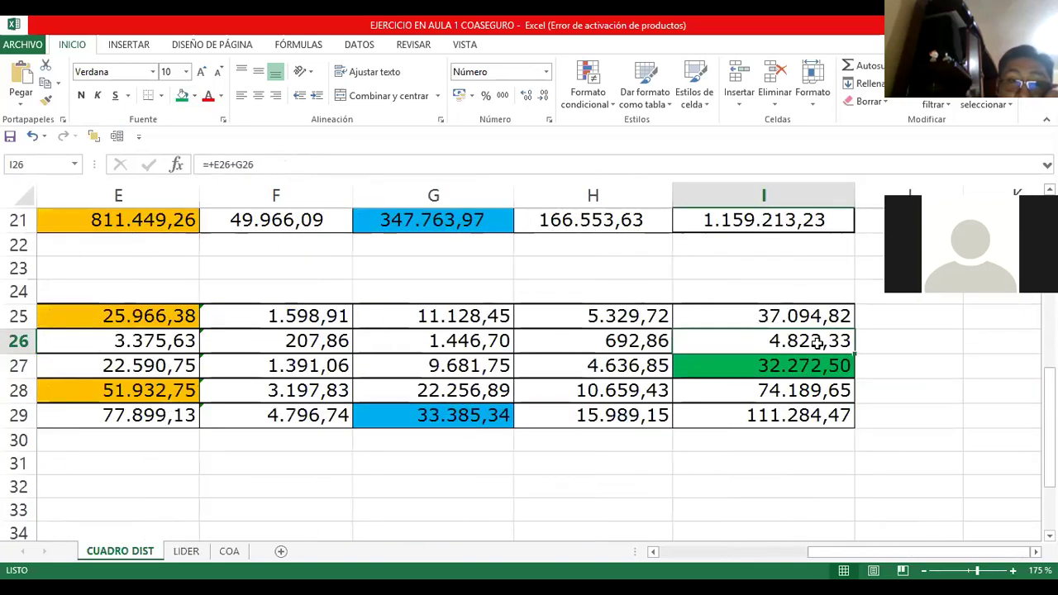
{"action": "key", "text": "F4"}
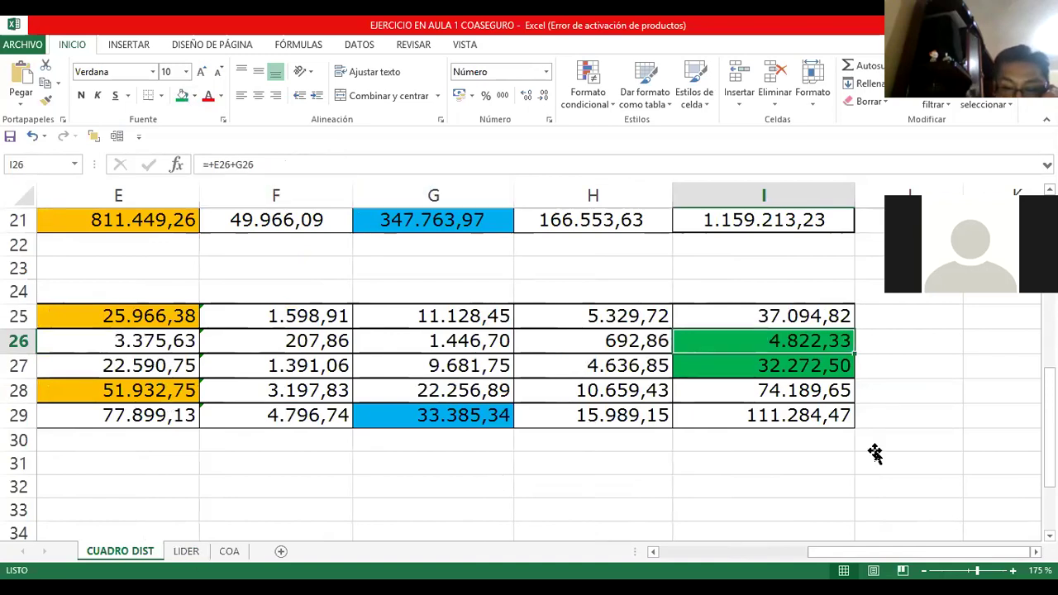
- Fill the COMISION DIFERIDA POR PAGAR A INTERMEDIARIOS credit amount in E44 of the LIDER sheet with green
{"action": "key", "text": "ctrl+Page_Down"}
{"action": "key", "text": "Down"}
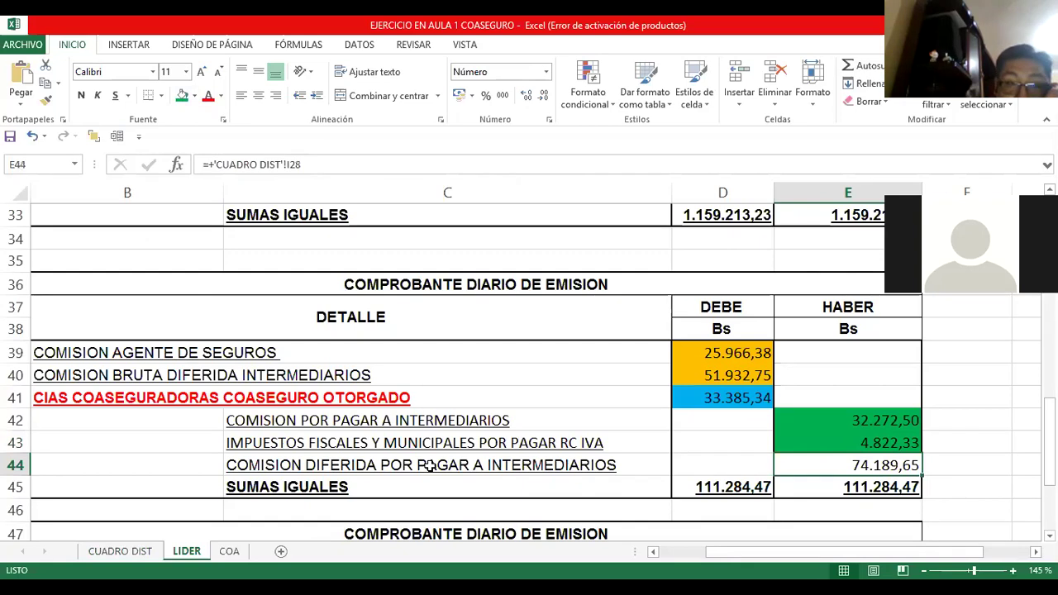
{"action": "key", "text": "F4"}
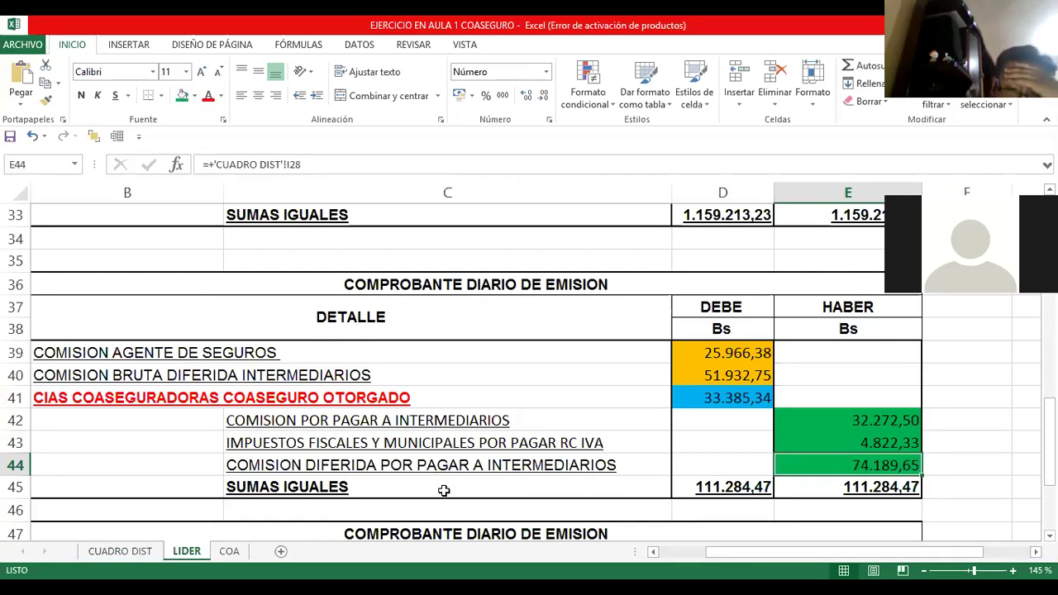
- On the CUADRO DIST sheet, check the Comisión Diferida row's components and fill its combined amount in I28 with green
{"action": "left_click", "coordinate": [126, 551]}
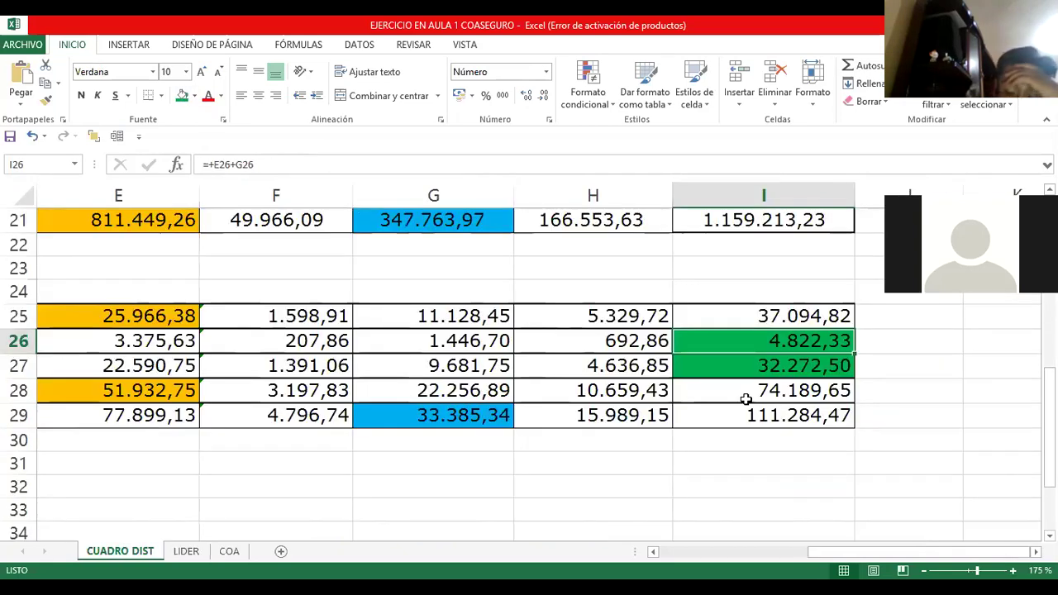
{"action": "left_click", "coordinate": [746, 400]}
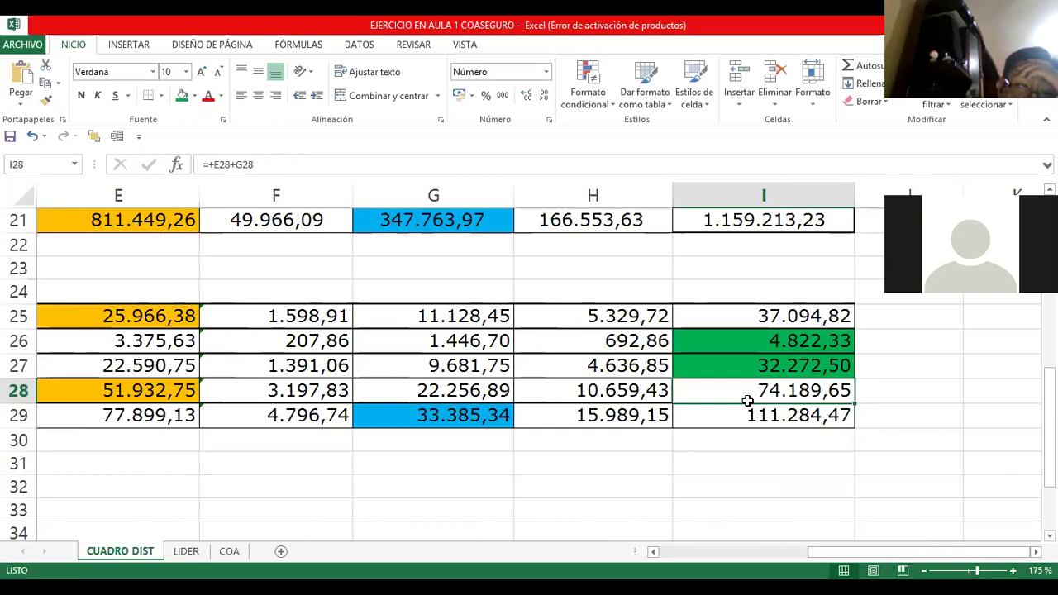
{"action": "key", "text": "Left"}
{"action": "key", "text": "Left"}
{"action": "key", "text": "Left"}
{"action": "key", "text": "Left"}
{"action": "key", "text": "Left"}
{"action": "key", "text": "Left"}
{"action": "key", "text": "Right"}
{"action": "key", "text": "Right"}
{"action": "key", "text": "Right"}
{"action": "key", "text": "Right"}
{"action": "key", "text": "Right"}
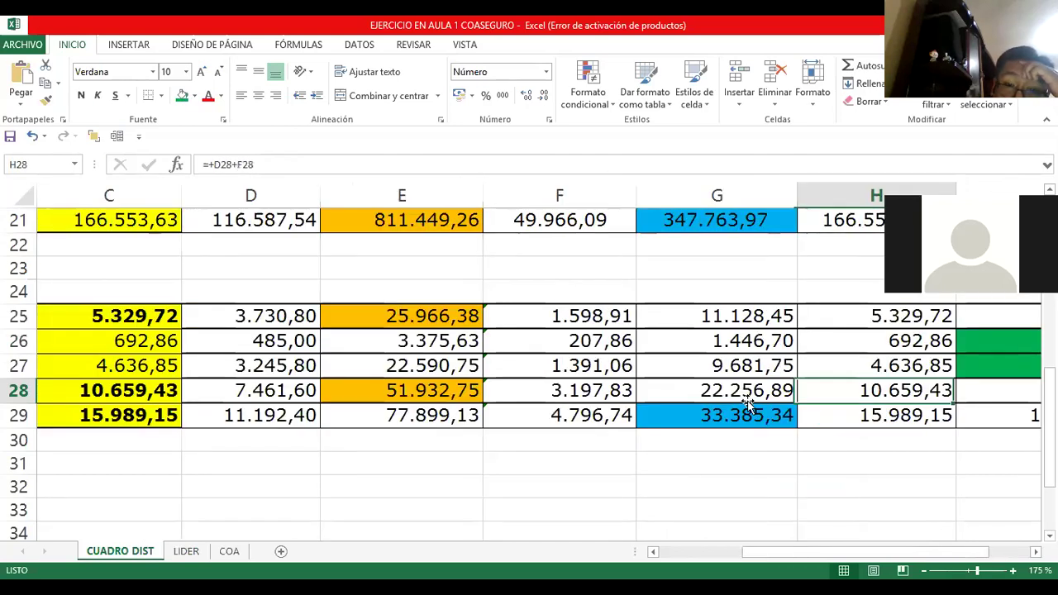
{"action": "key", "text": "Right"}
{"action": "key", "text": "Right"}
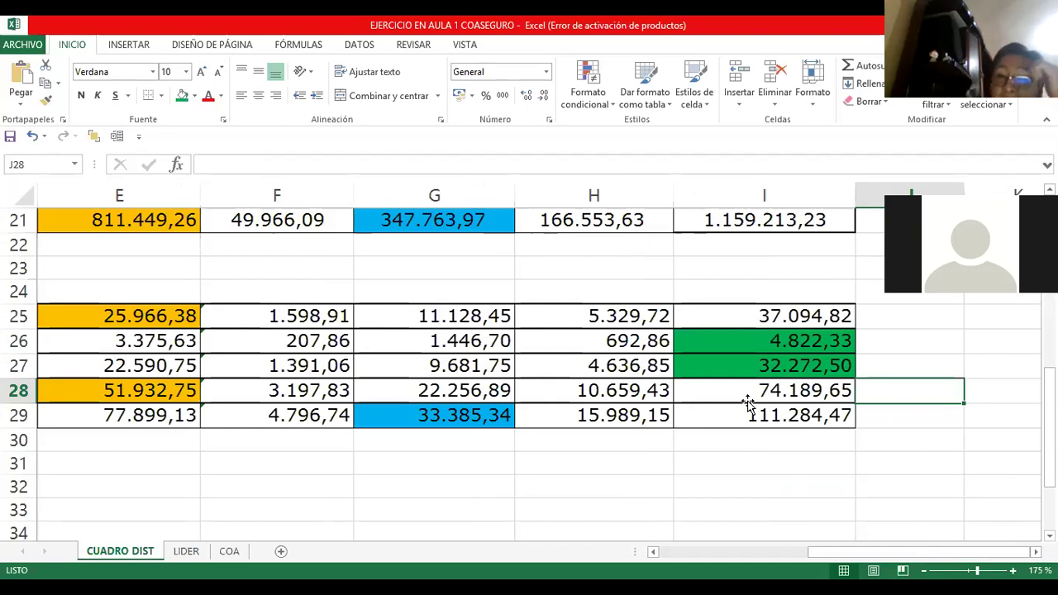
{"action": "key", "text": "Left"}
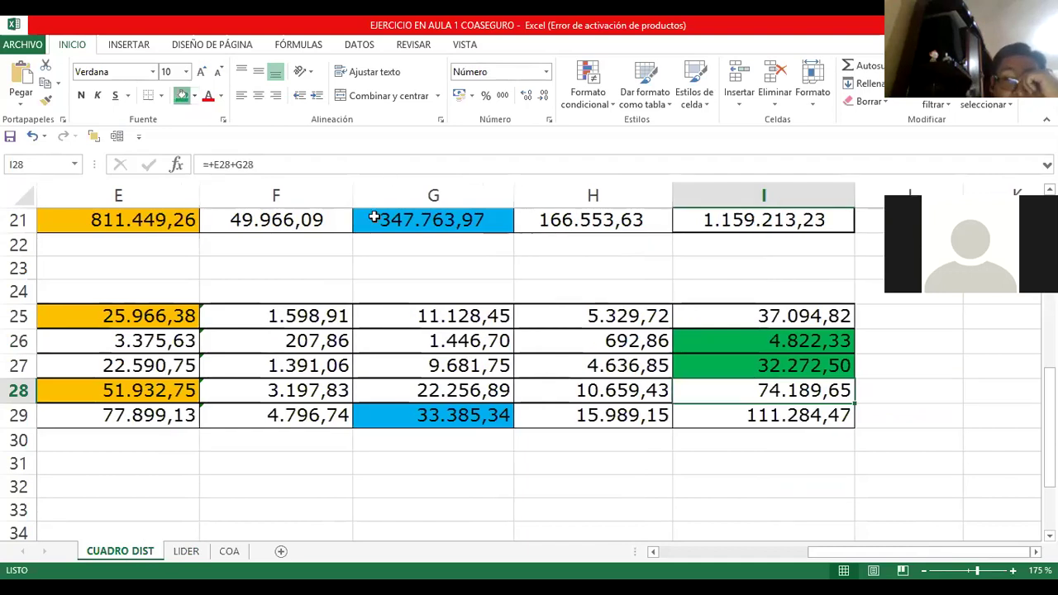
{"action": "key", "text": "F4"}
- In the last voucher of the LIDER sheet, change the account type code beside CONTRIBUCIONES Y AFILIACIONES in A50 to G
{"action": "left_click", "coordinate": [186, 550]}
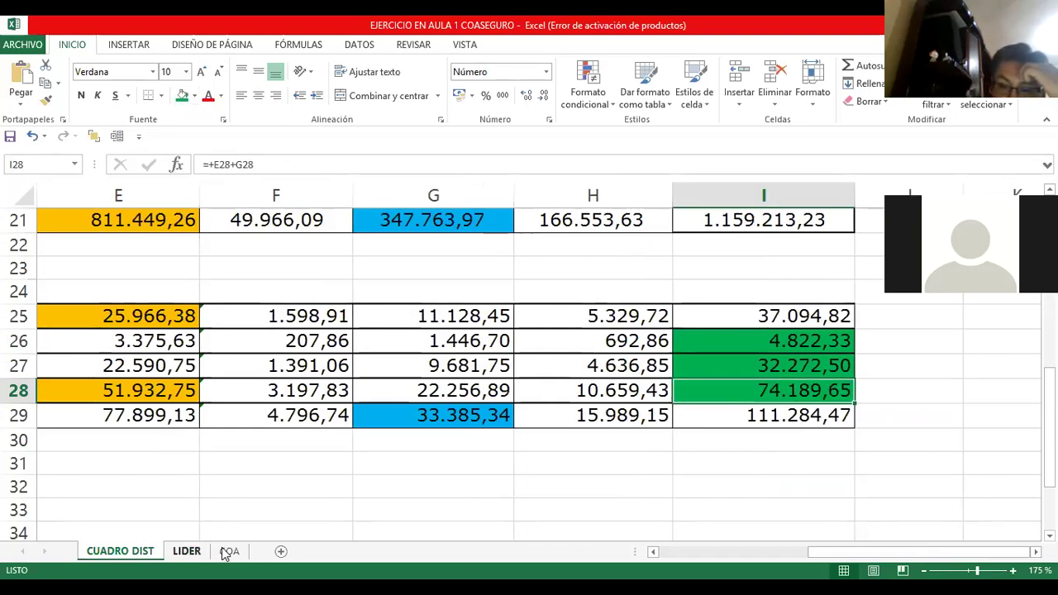
{"action": "scroll", "coordinate": [735, 402], "scroll_direction": "down", "scroll_amount": 1}
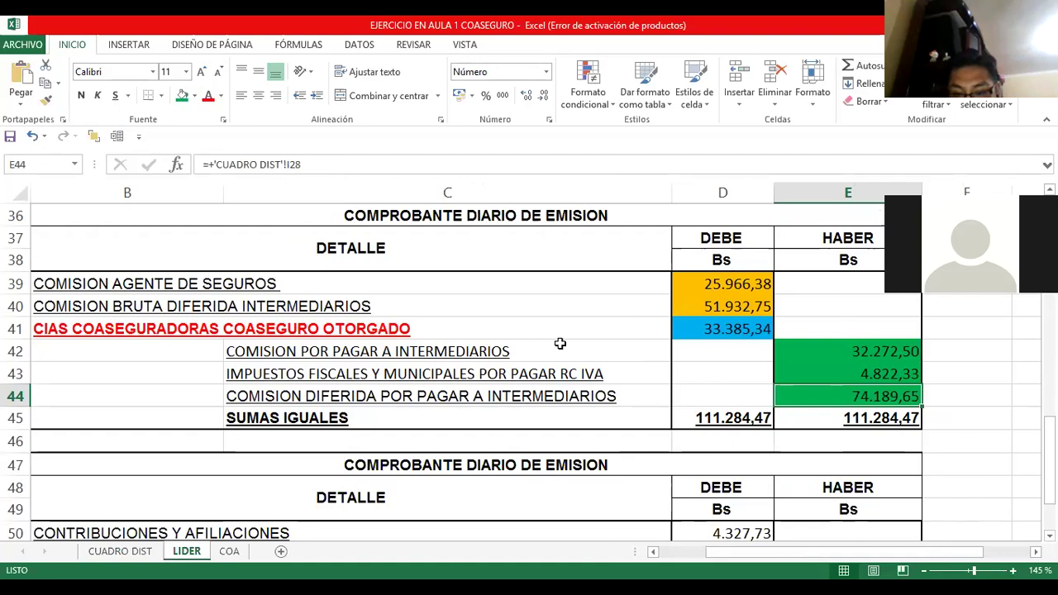
{"action": "key", "text": "Down"}
{"action": "key", "text": "Down"}
{"action": "key", "text": "Down"}
{"action": "key", "text": "Down"}
{"action": "key", "text": "Down"}
{"action": "key", "text": "Down"}
{"action": "key", "text": "Down"}
{"action": "key", "text": "Down"}
{"action": "key", "text": "Down"}
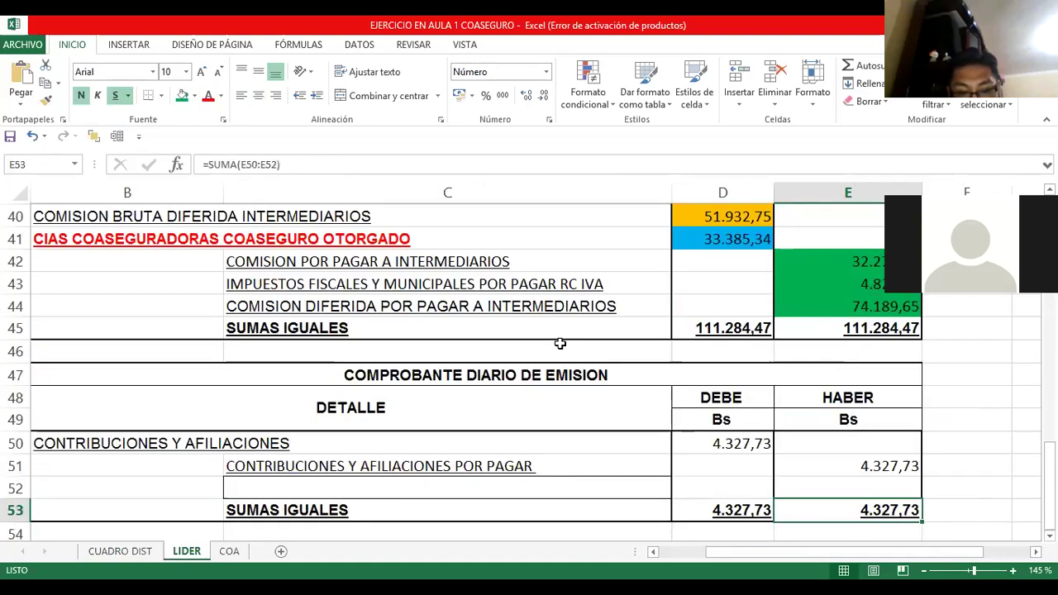
{"action": "key", "text": "Left"}
{"action": "key", "text": "Left"}
{"action": "key", "text": "Up"}
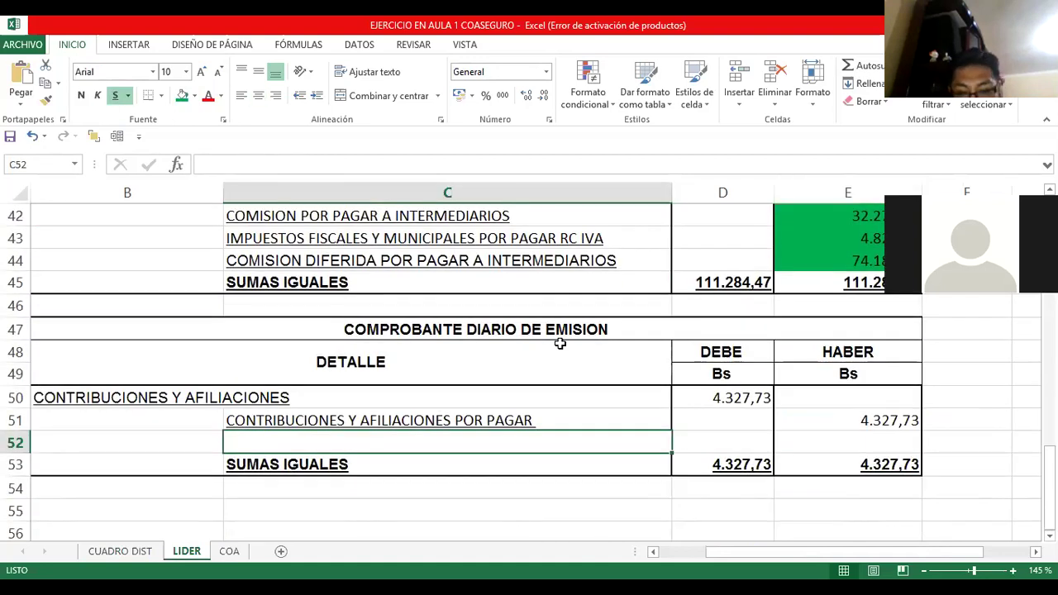
{"action": "key", "text": "Up"}
{"action": "key", "text": "Left"}
{"action": "key", "text": "Left"}
{"action": "key", "text": "Right"}
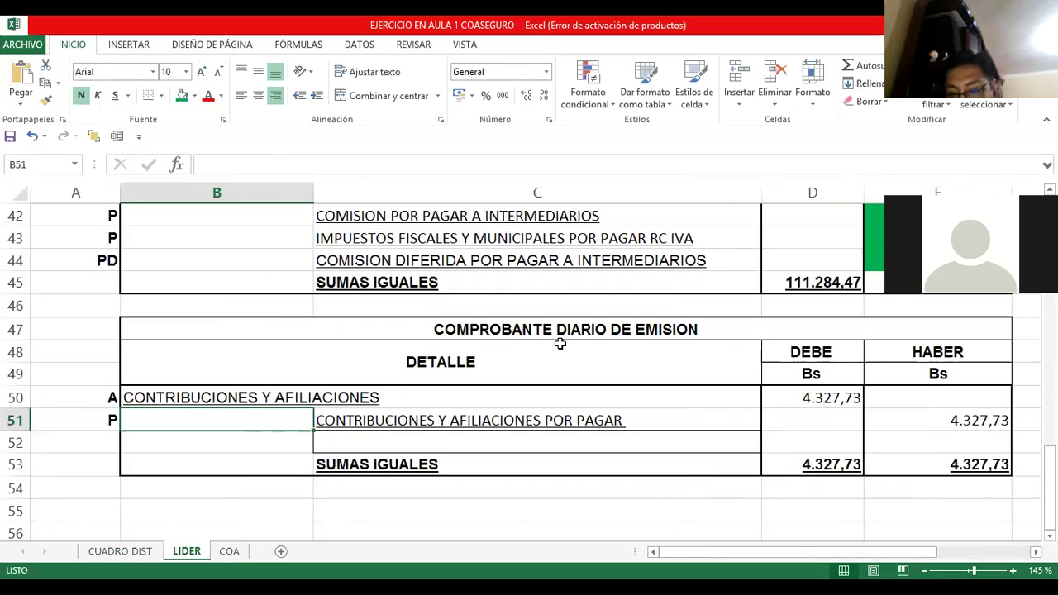
{"action": "key", "text": "Right"}
{"action": "key", "text": "Left"}
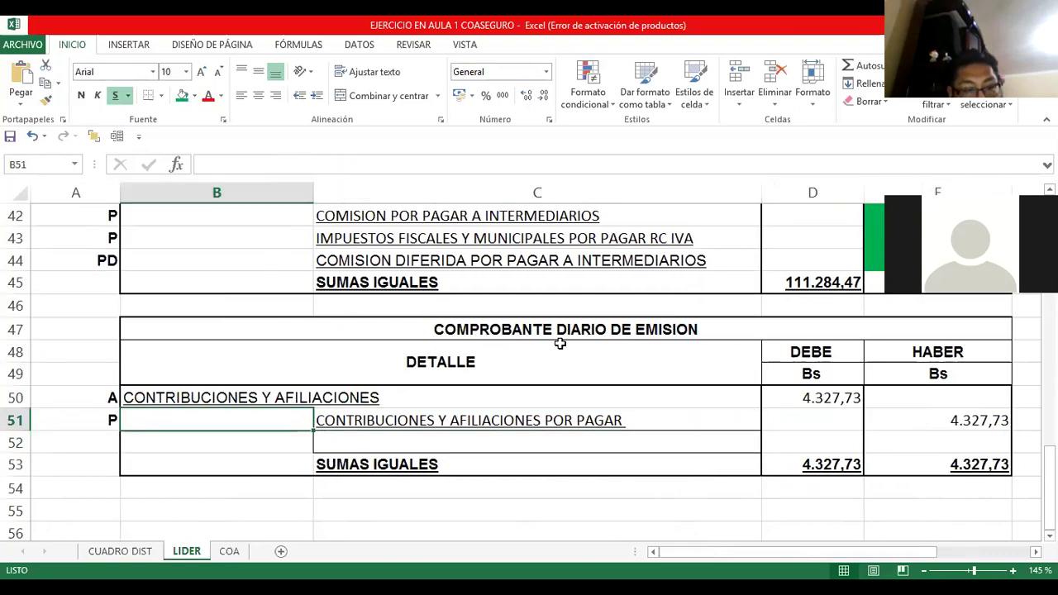
{"action": "key", "text": "Up"}
{"action": "key", "text": "Left"}
{"action": "key", "text": "F2"}
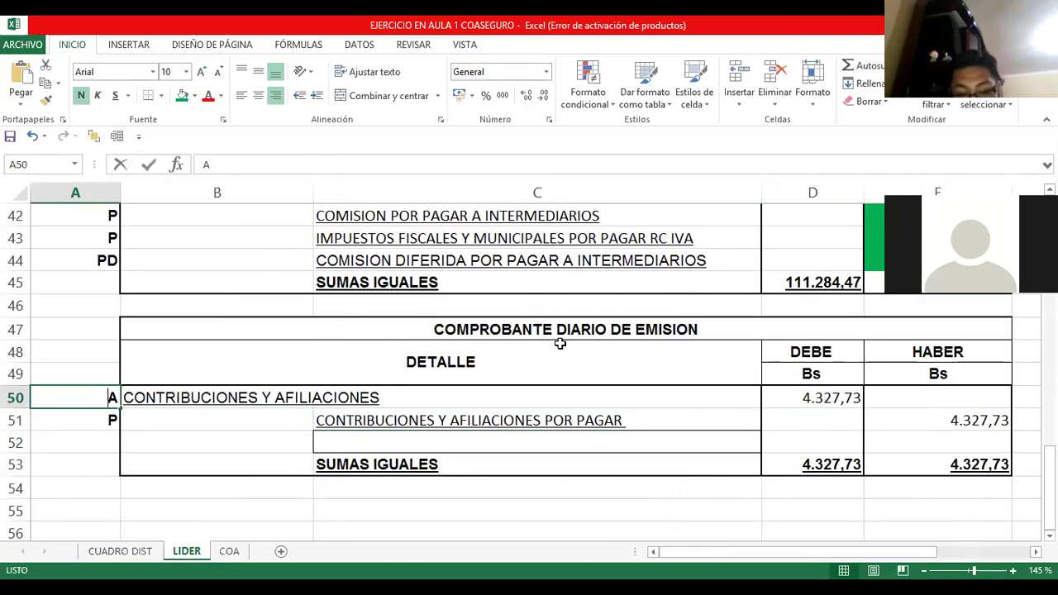
{"action": "key", "text": "BackSpace"}
{"action": "type", "text": "G"}
{"action": "key", "text": "Return"}
- Trace the CONTRIBUCIONES Y AFILIACIONES debit in D50 of LIDER to its source cell on the CUADRO DIST sheet
{"action": "key", "text": "Right"}
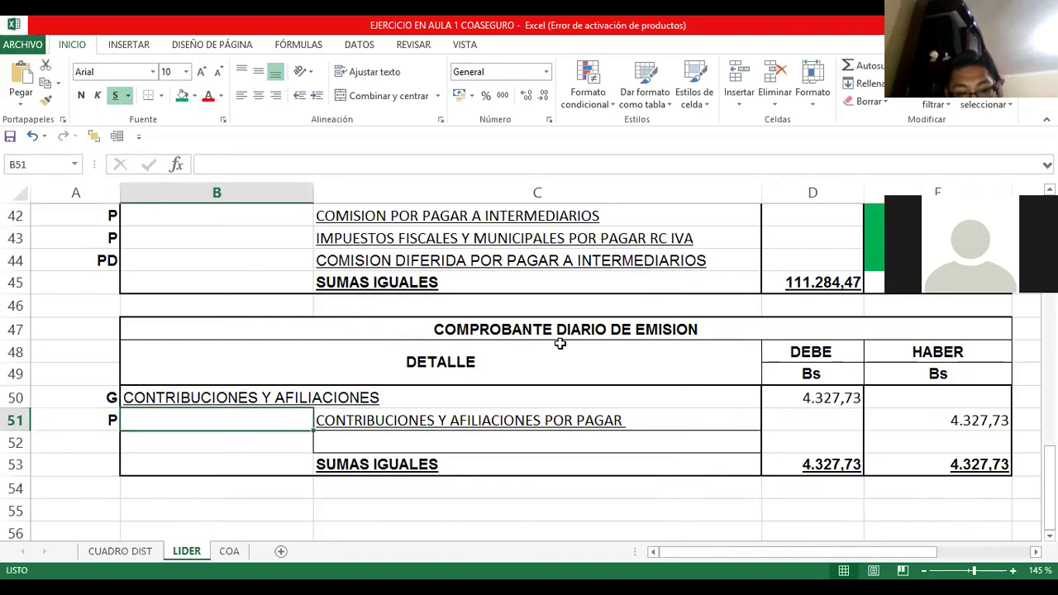
{"action": "key", "text": "Right"}
{"action": "key", "text": "Right"}
{"action": "key", "text": "Right"}
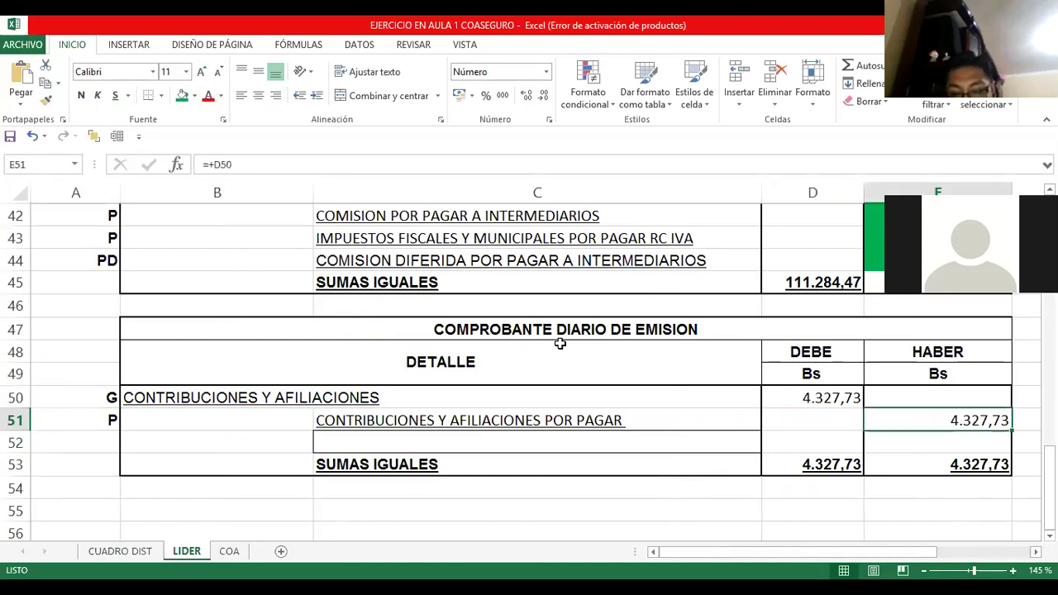
{"action": "key", "text": "Right"}
{"action": "scroll", "coordinate": [559, 343], "scroll_direction": "right", "scroll_amount": 1}
{"action": "left_click", "coordinate": [541, 398]}
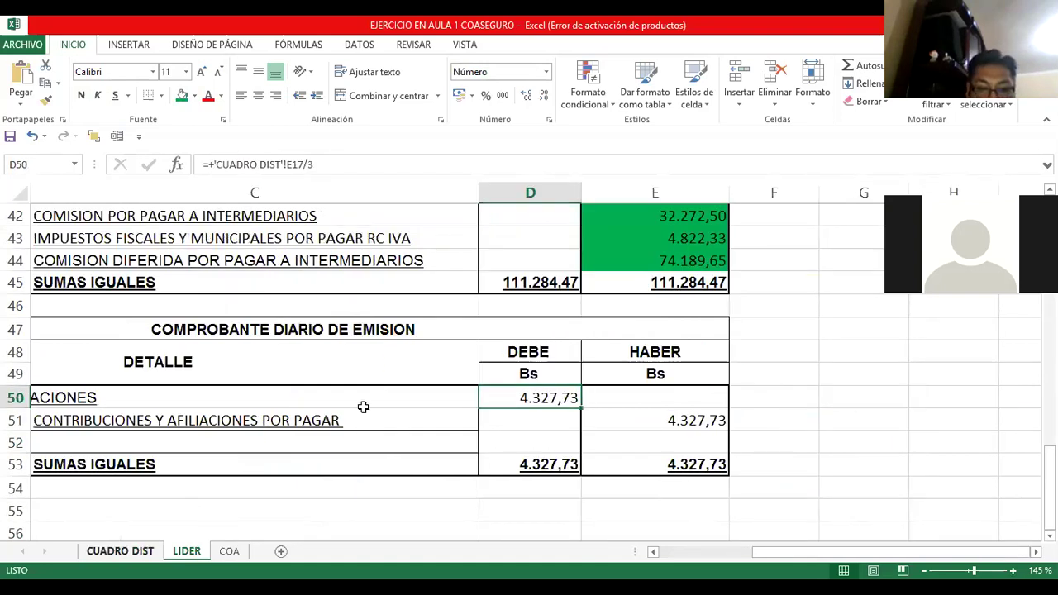
{"action": "key", "text": "ctrl+bracketleft"}
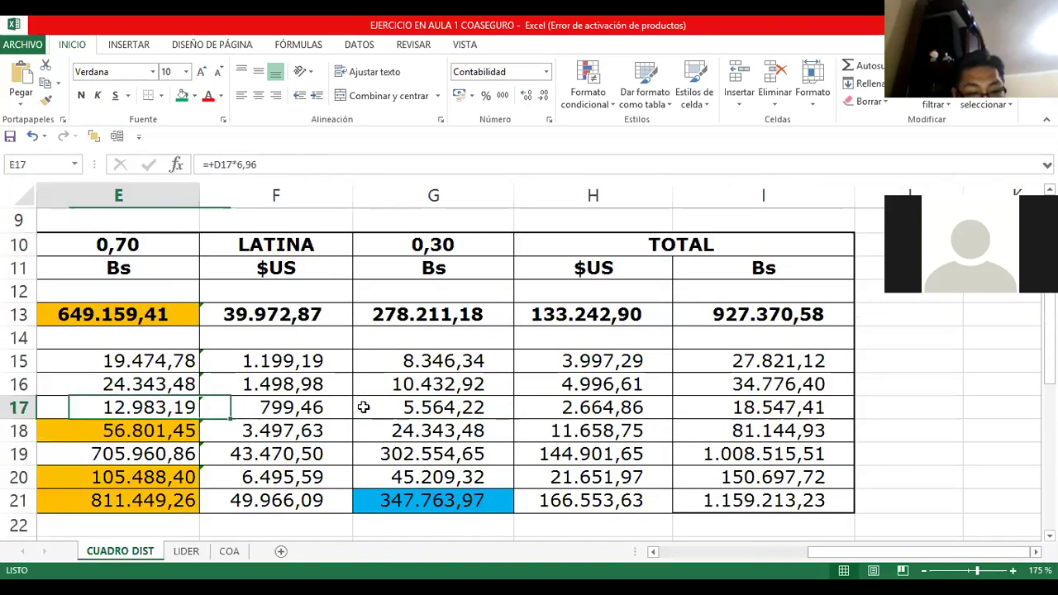
- Check the Aporte a la DGP APS row on CUADRO DIST and fill the leader's bolivianos amount in E17 with orange
{"action": "key", "text": "ctrl+bracketleft"}
{"action": "key", "text": "ctrl+bracketleft"}
{"action": "key", "text": "Right"}
{"action": "key", "text": "Right"}
{"action": "key", "text": "Right"}
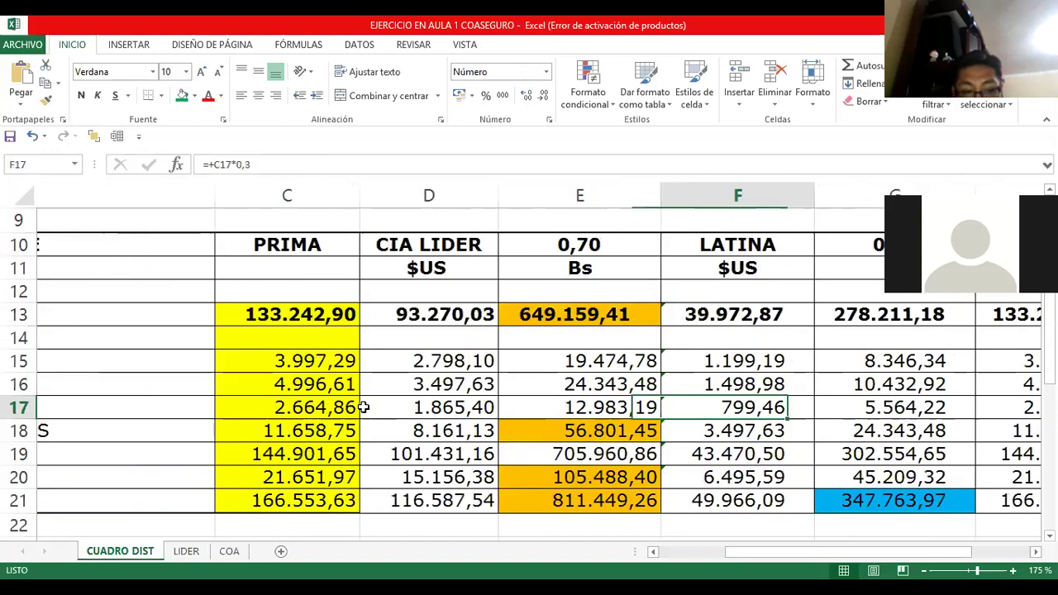
{"action": "key", "text": "Left"}
{"action": "key", "text": "Left"}
{"action": "key", "text": "Left"}
{"action": "key", "text": "Left"}
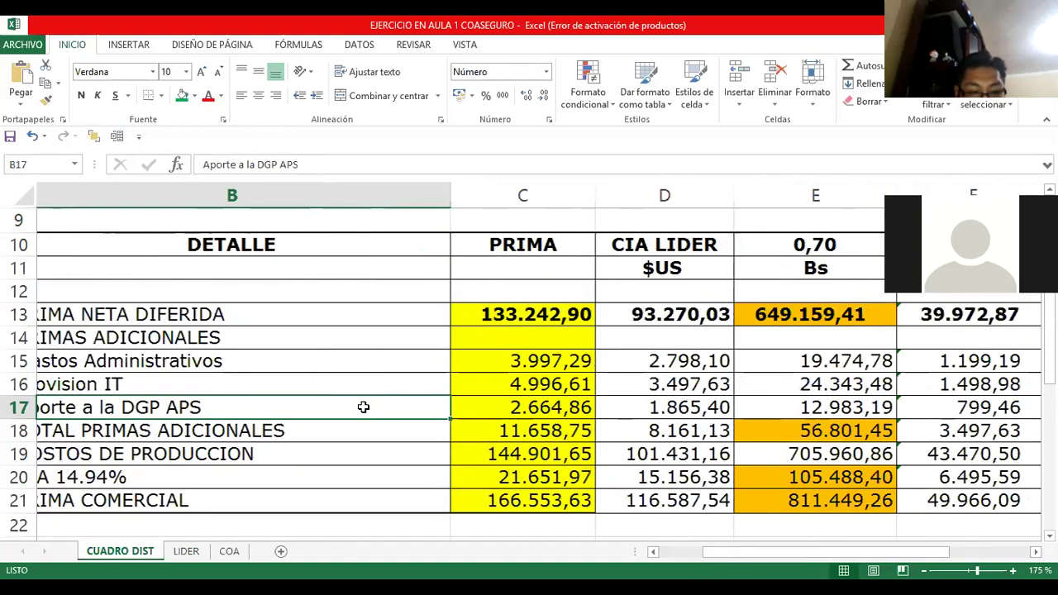
{"action": "key", "text": "Right"}
{"action": "key", "text": "Right"}
{"action": "key", "text": "Right"}
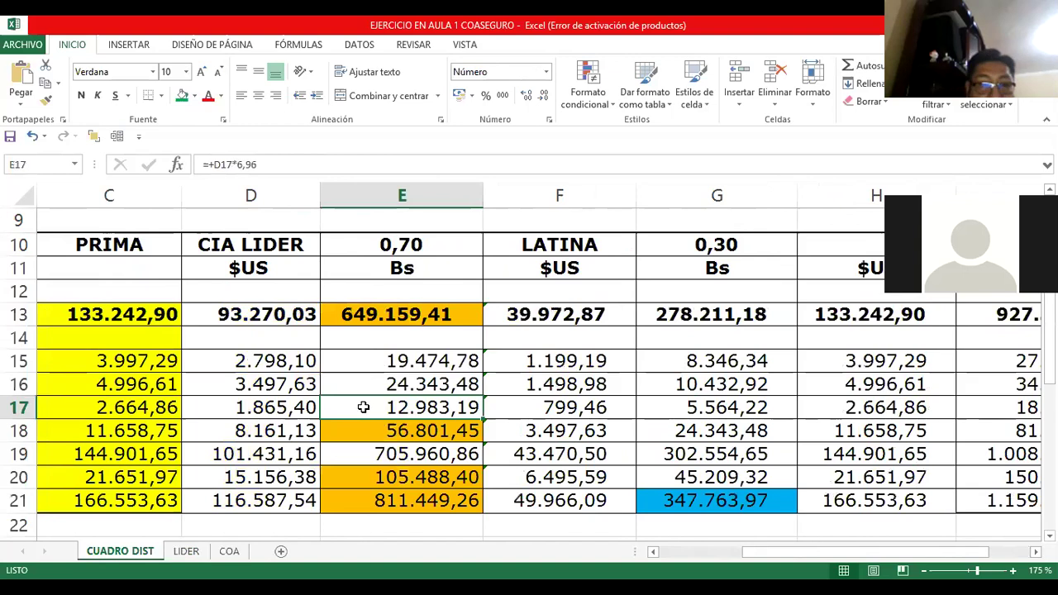
{"action": "left_click", "coordinate": [195, 96]}
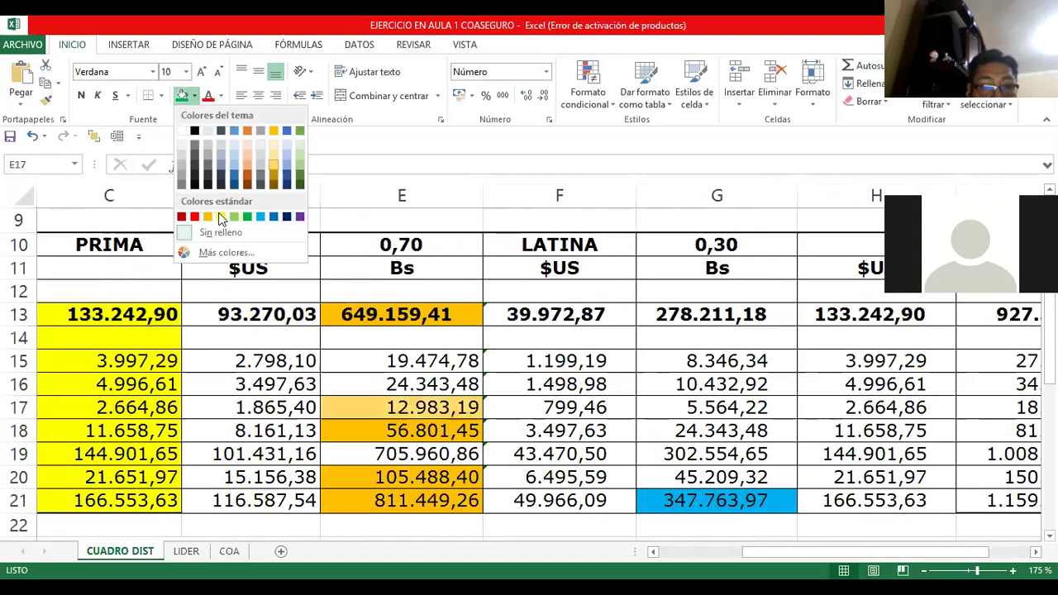
{"action": "left_click", "coordinate": [207, 217]}
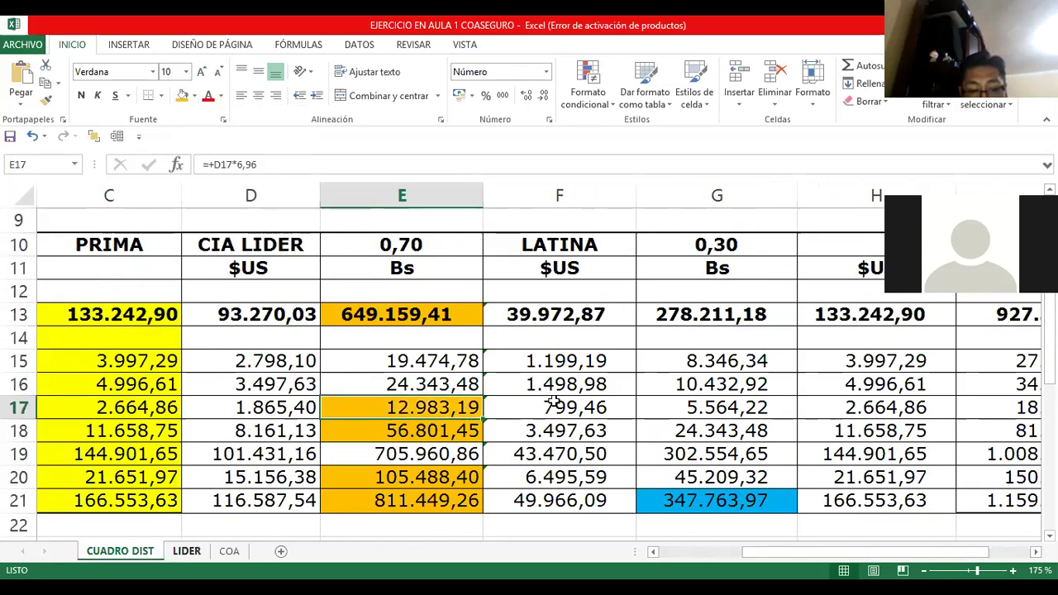
- On LIDER, check the formula in D50 and fill the CONTRIBUCIONES Y AFILIACIONES debit D50 and its credit E51 with orange
{"action": "key", "text": "ctrl+Page_Down"}
{"action": "key", "text": "F2"}
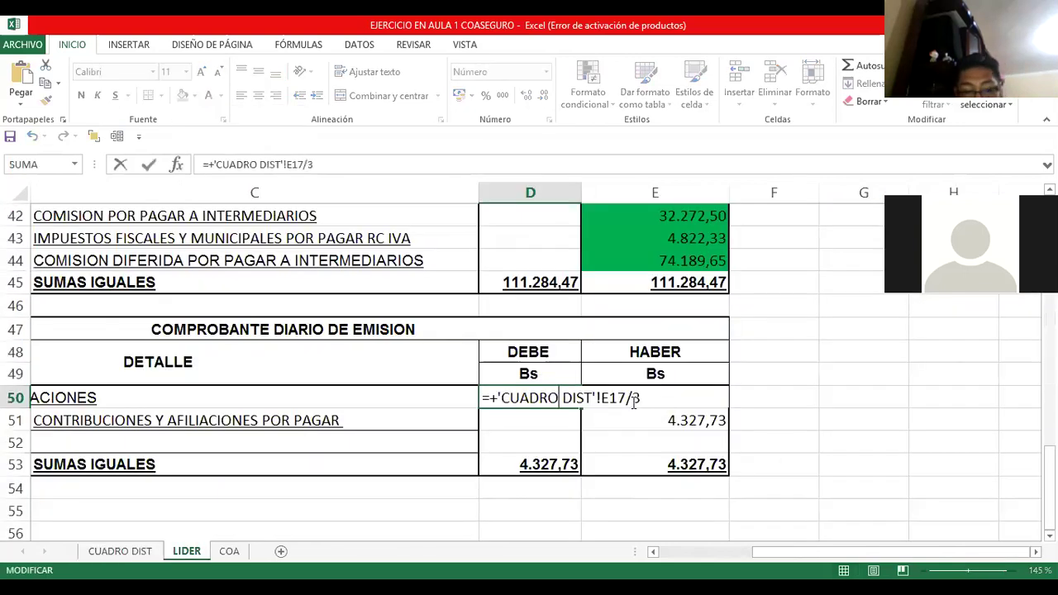
{"action": "key", "text": "ctrl+Return"}
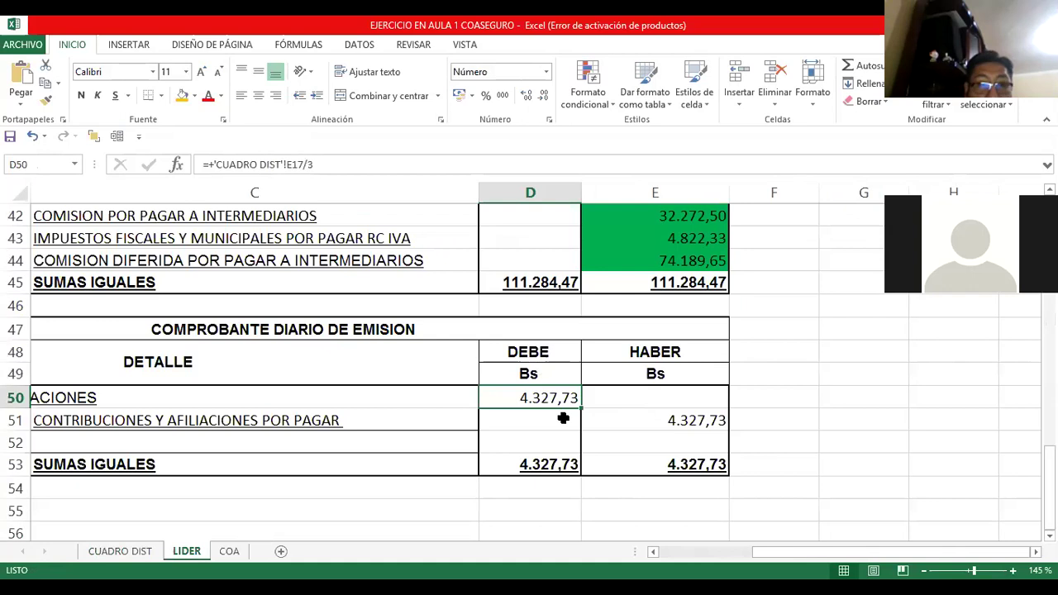
{"action": "left_click", "coordinate": [183, 97]}
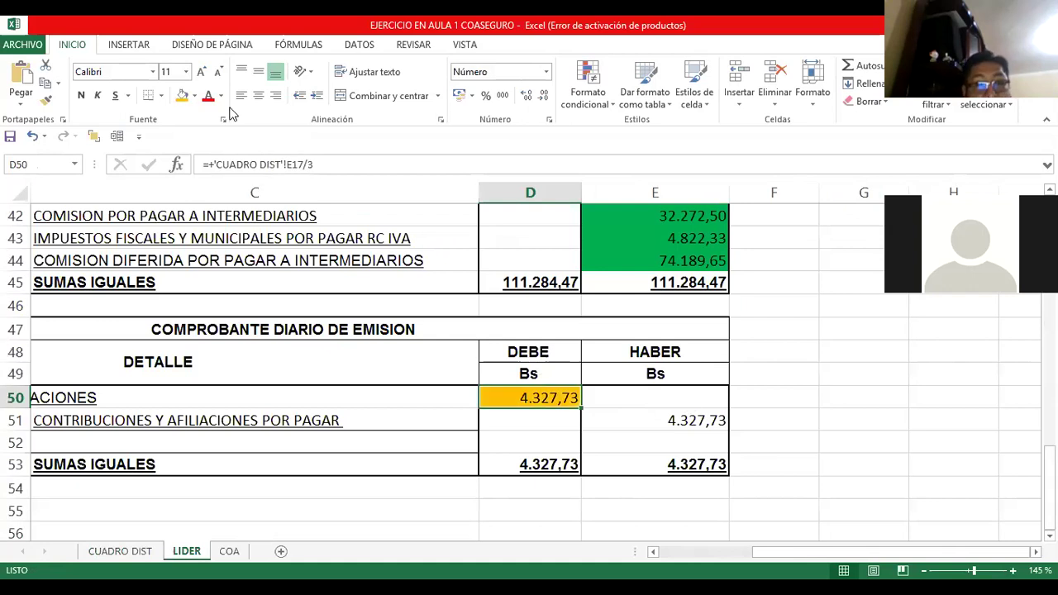
{"action": "key", "text": "Down"}
{"action": "key", "text": "Right"}
{"action": "left_click", "coordinate": [184, 97]}
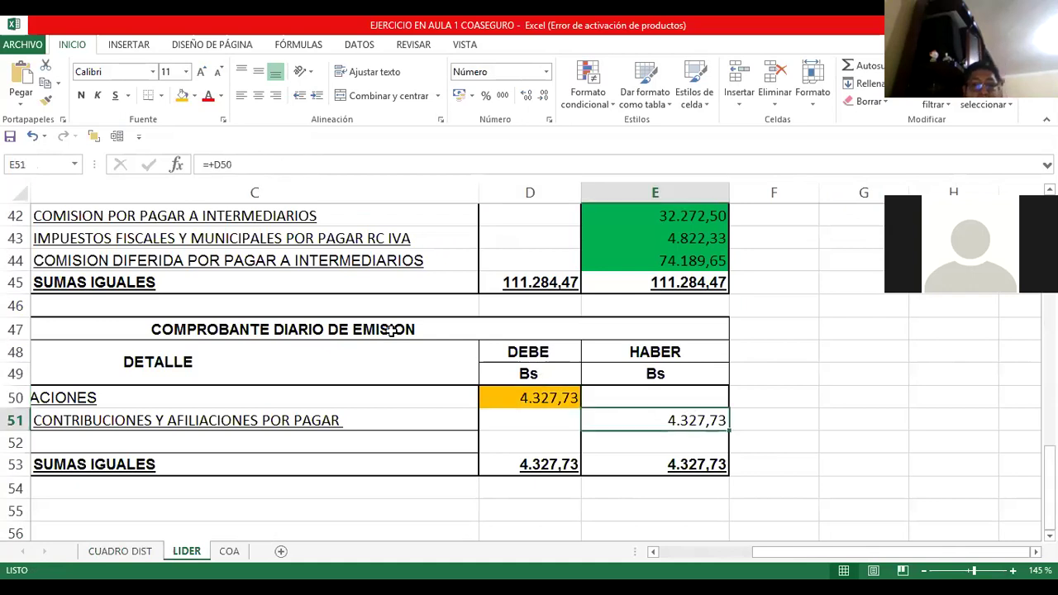
- Review the debit and credit lines of the CONTRIBUCIONES Y AFILIACIONES voucher and return to the first emission voucher on LIDER
{"action": "left_click", "coordinate": [180, 405]}
{"action": "key", "text": "Left"}
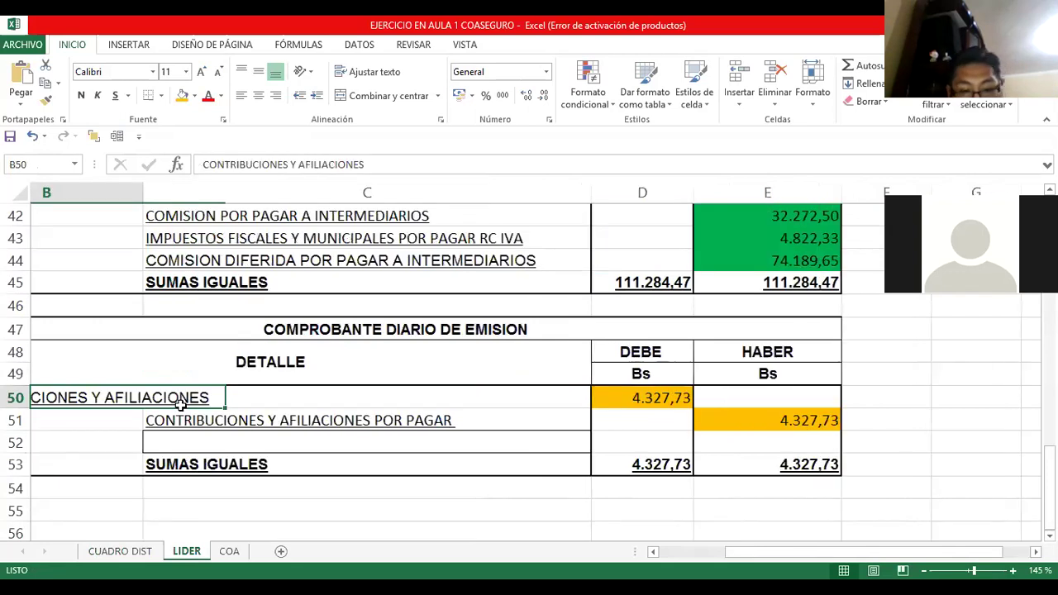
{"action": "left_click", "coordinate": [180, 405]}
{"action": "key", "text": "Down"}
{"action": "key", "text": "Right"}
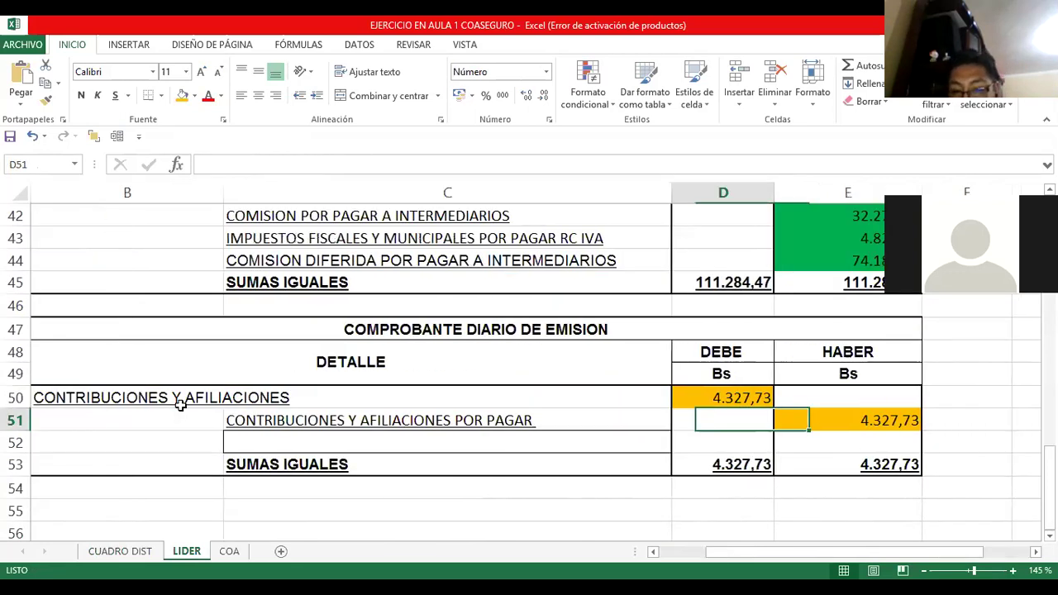
{"action": "key", "text": "Right"}
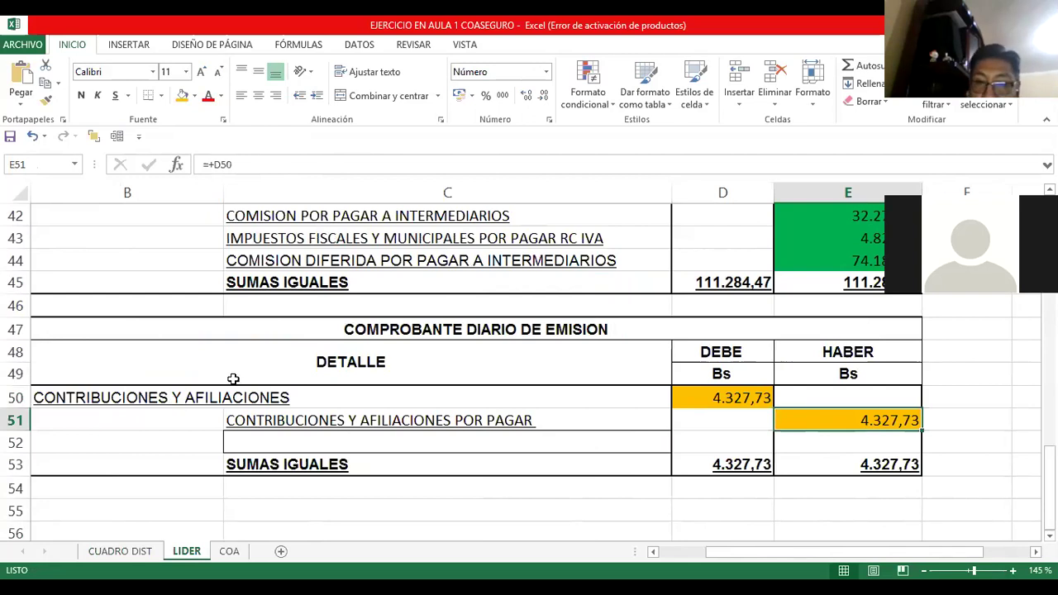
{"action": "scroll", "coordinate": [234, 378], "scroll_direction": "up", "scroll_amount": 3}
{"action": "scroll", "coordinate": [233, 378], "scroll_direction": "up", "scroll_amount": 8}
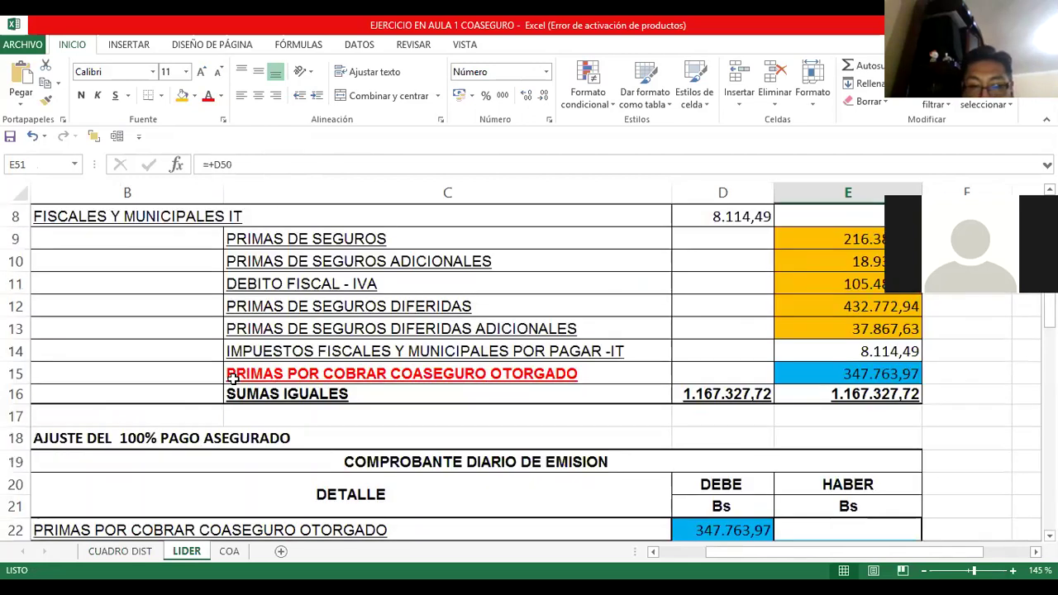
- Review the leader's first emission voucher on LIDER, comparing it with the highlighted premium and agent commission amounts on CUADRO DIST
{"action": "scroll", "coordinate": [248, 381], "scroll_direction": "up", "scroll_amount": 3}
{"action": "scroll", "coordinate": [243, 421], "scroll_direction": "down", "scroll_amount": 1}
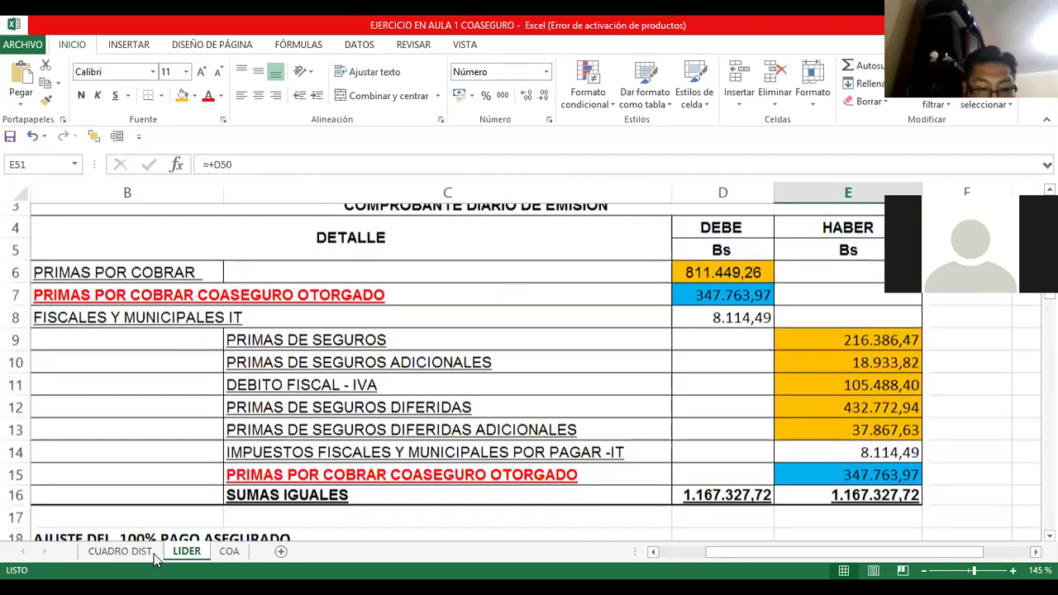
{"action": "left_click", "coordinate": [120, 551]}
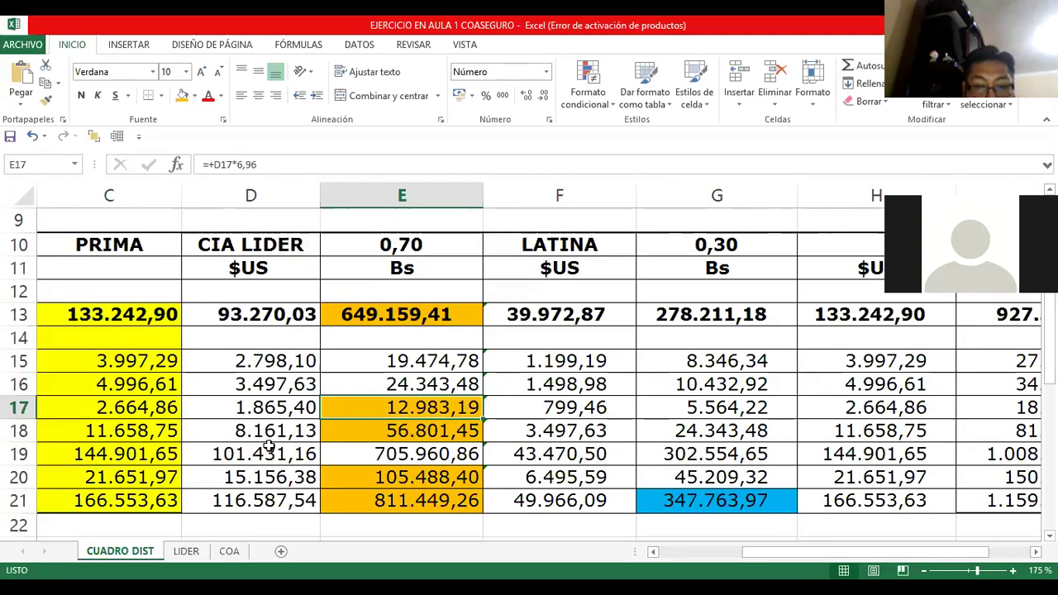
{"action": "scroll", "coordinate": [329, 438], "scroll_direction": "down", "scroll_amount": 3}
{"action": "scroll", "coordinate": [361, 315], "scroll_direction": "up", "scroll_amount": 2}
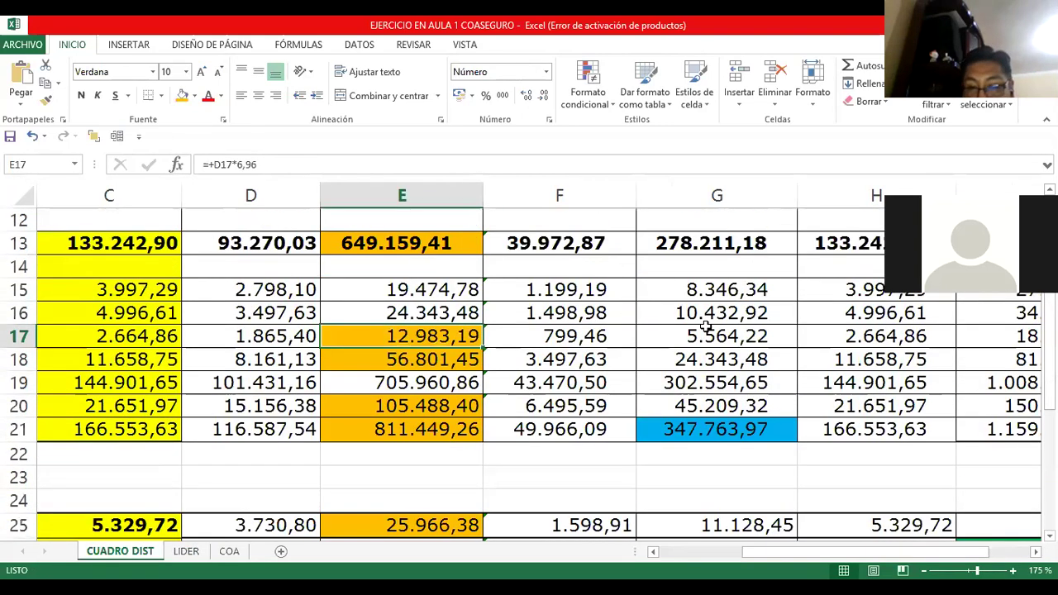
{"action": "scroll", "coordinate": [735, 370], "scroll_direction": "down", "scroll_amount": 1}
{"action": "scroll", "coordinate": [748, 376], "scroll_direction": "down", "scroll_amount": 2}
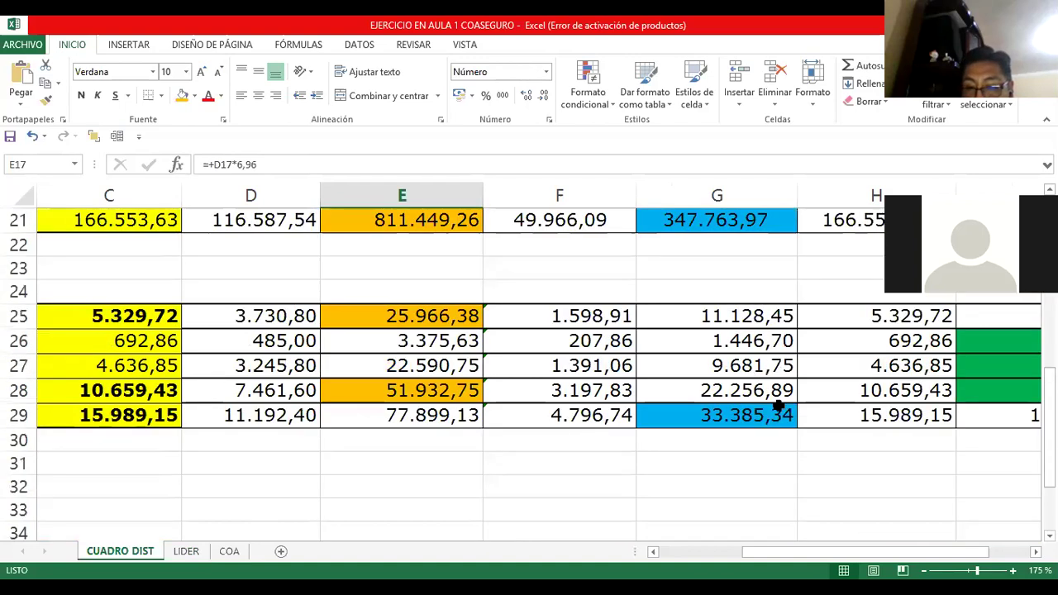
{"action": "scroll", "coordinate": [779, 406], "scroll_direction": "up", "scroll_amount": 1}
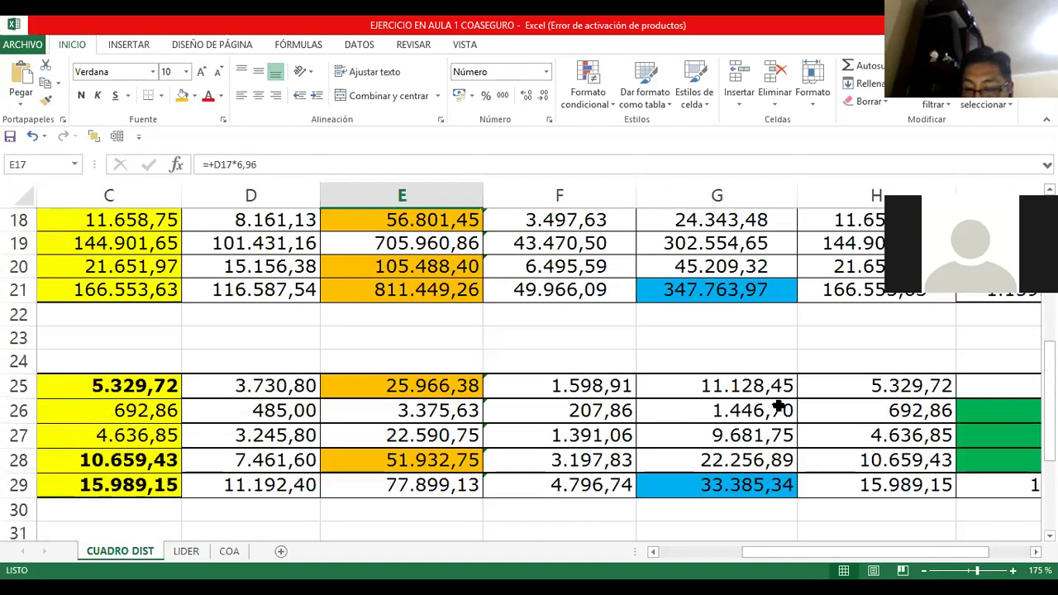
{"action": "scroll", "coordinate": [835, 559], "scroll_direction": "right", "scroll_amount": 1}
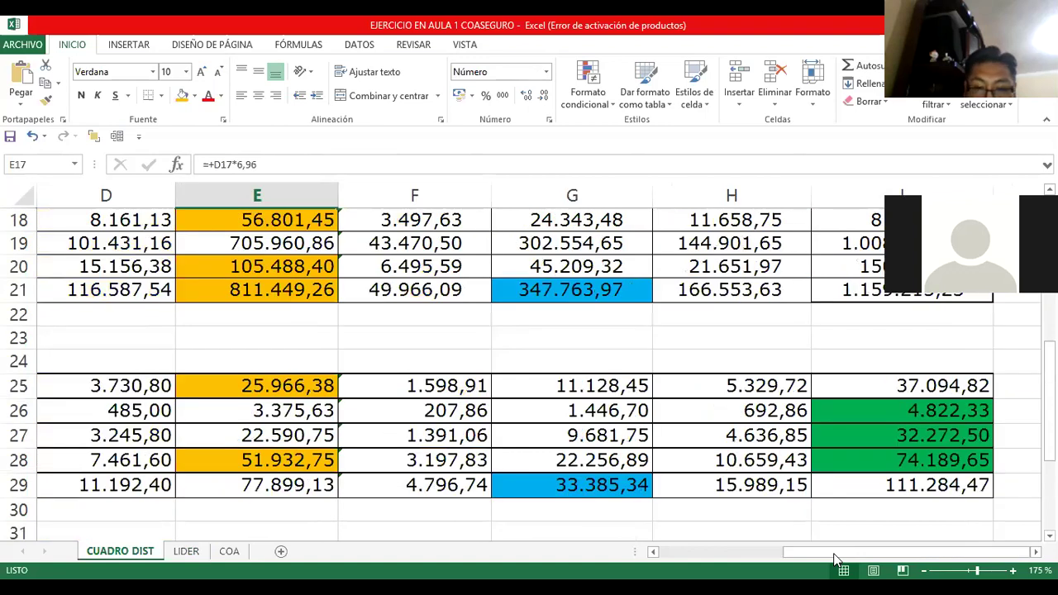
{"action": "scroll", "coordinate": [817, 529], "scroll_direction": "up", "scroll_amount": 1}
{"action": "scroll", "coordinate": [817, 529], "scroll_direction": "left", "scroll_amount": 1}
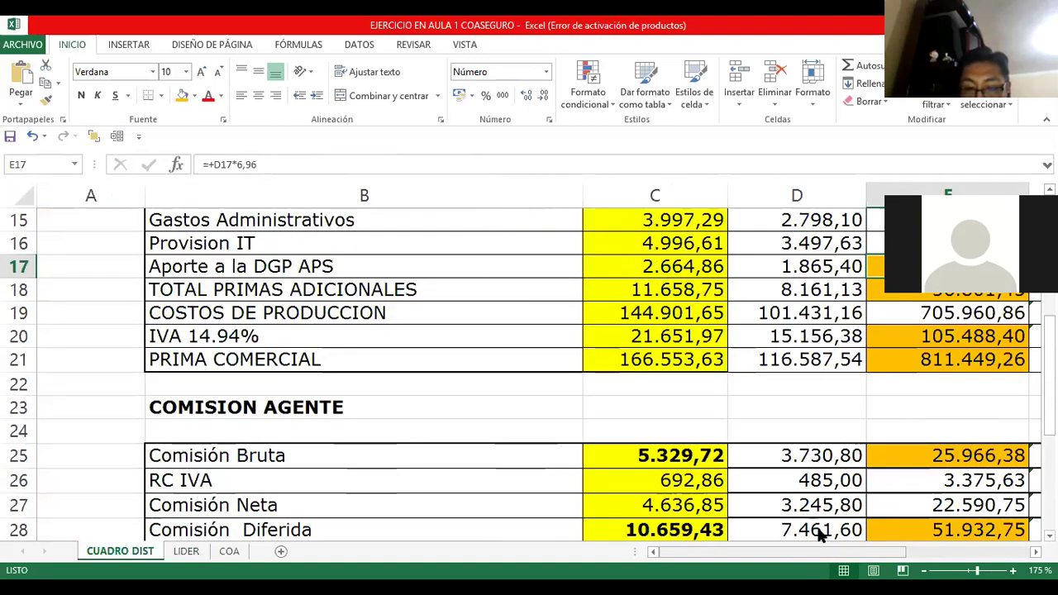
{"action": "scroll", "coordinate": [339, 529], "scroll_direction": "up", "scroll_amount": 4}
{"action": "scroll", "coordinate": [338, 528], "scroll_direction": "left", "scroll_amount": 1}
- On the COA sheet, review the COASEGURADORA LATINA voucher heading and fill the PRIMAS POR COBRAR DE COASEGURO ACEPTADO debit D6 with blue
{"action": "left_click", "coordinate": [190, 551]}
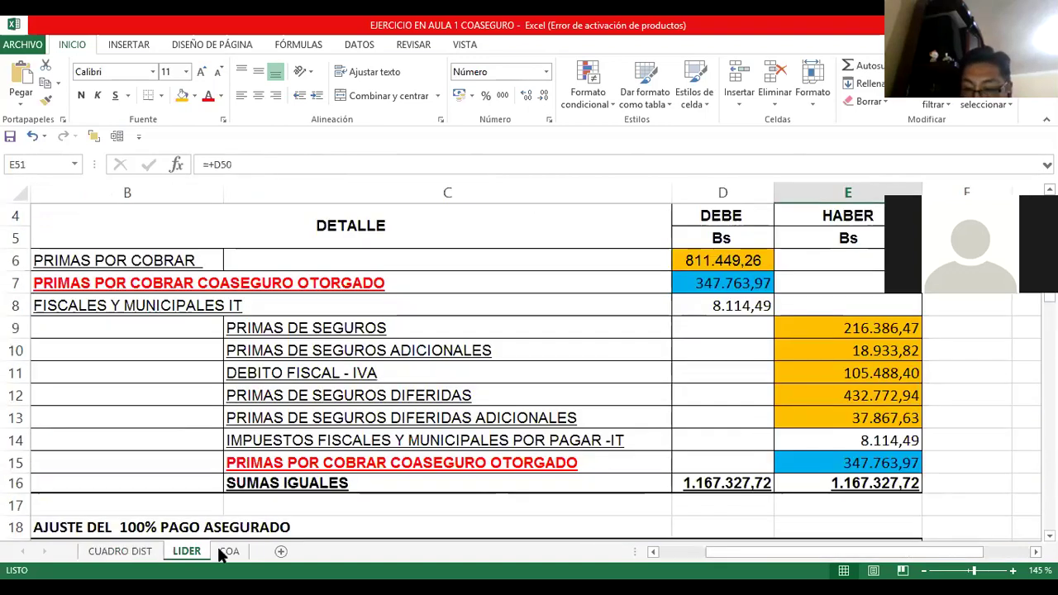
{"action": "left_click", "coordinate": [227, 551]}
{"action": "left_click", "coordinate": [353, 309]}
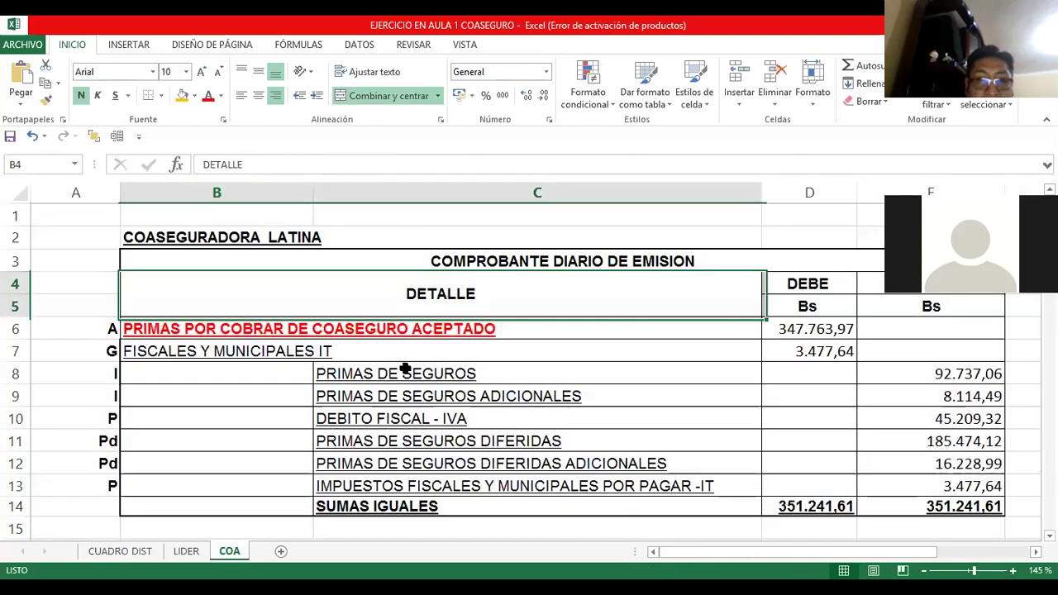
{"action": "left_click", "coordinate": [259, 266]}
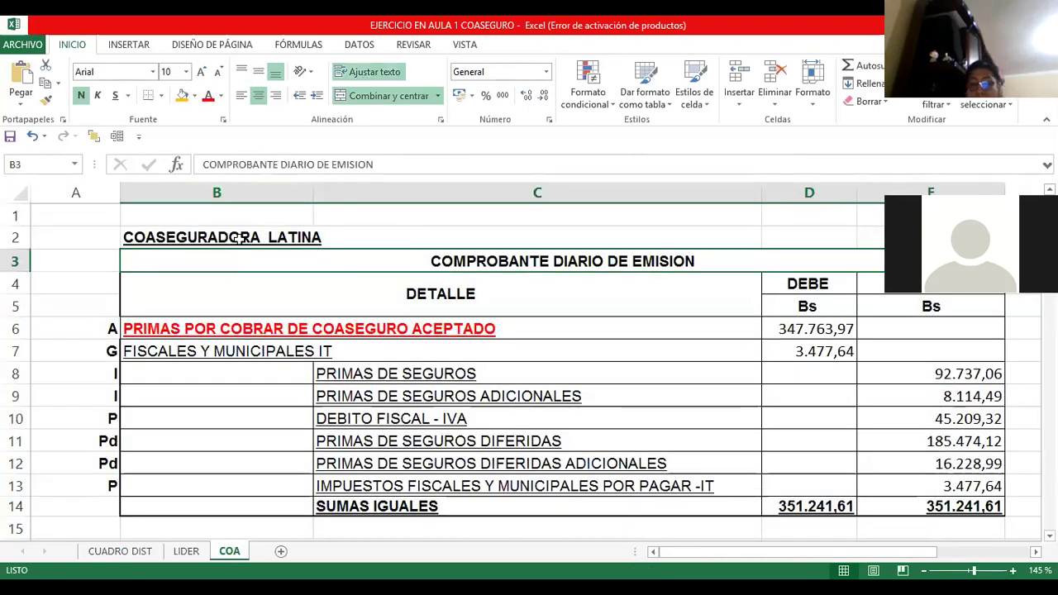
{"action": "left_click", "coordinate": [238, 239]}
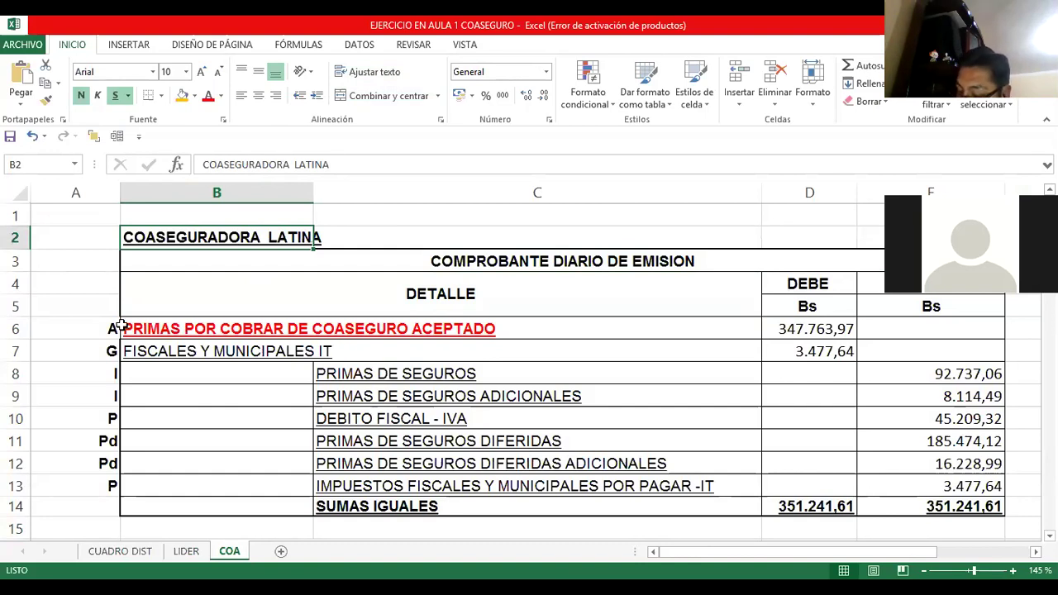
{"action": "left_click", "coordinate": [462, 328]}
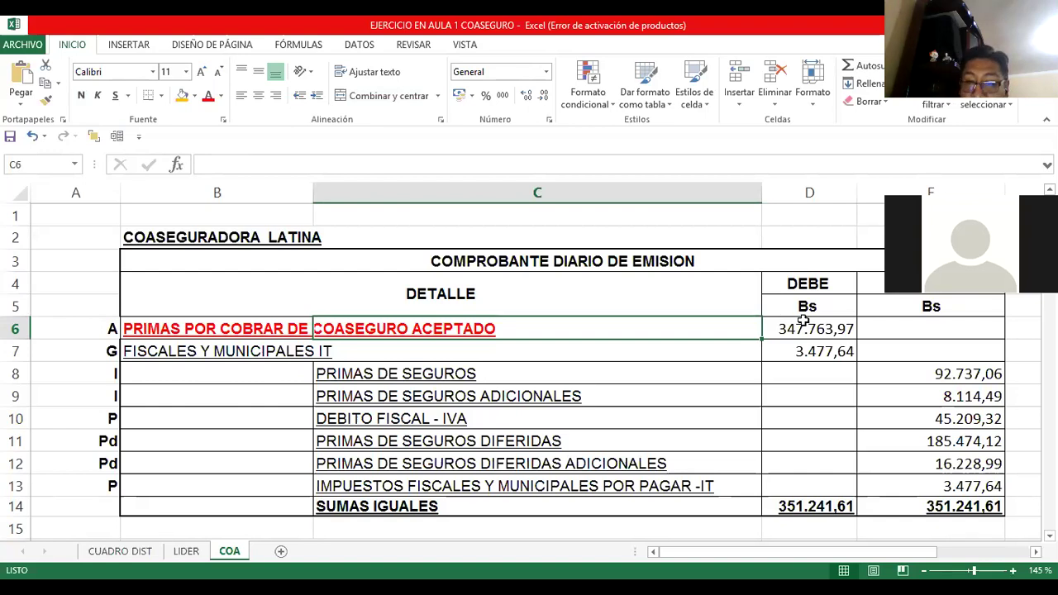
{"action": "left_click", "coordinate": [802, 322]}
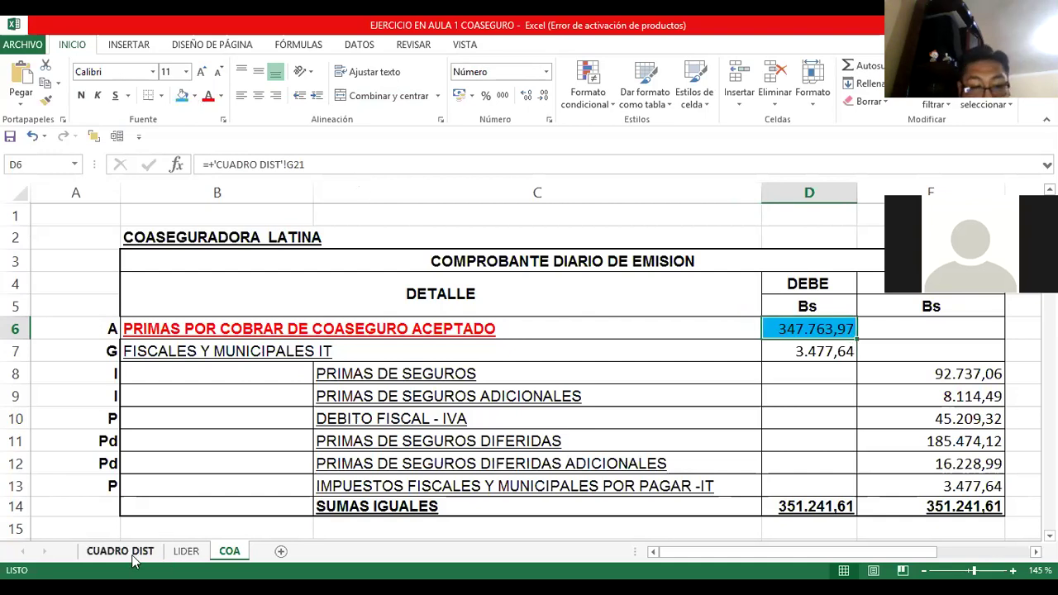
- Trace the COASEGURO ACEPTADO debit to LATINA's PRIMA COMERCIAL cell G21 on CUADRO DIST and return to COA
{"action": "key", "text": "ctrl+Page_Up"}
{"action": "key", "text": "ctrl+Page_Up"}
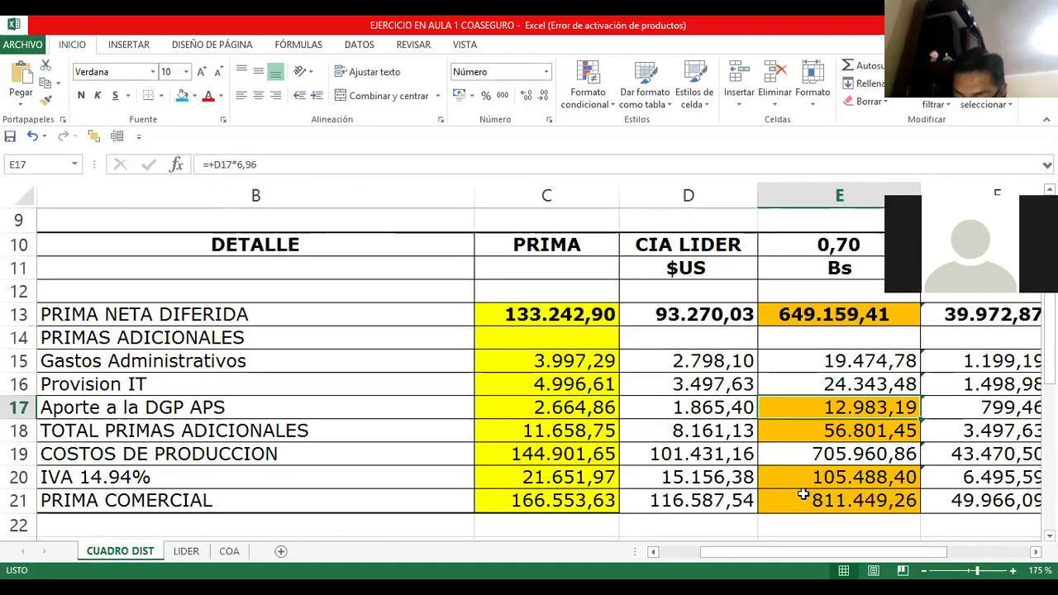
{"action": "left_click", "coordinate": [802, 494]}
{"action": "key", "text": "Right"}
{"action": "key", "text": "Right"}
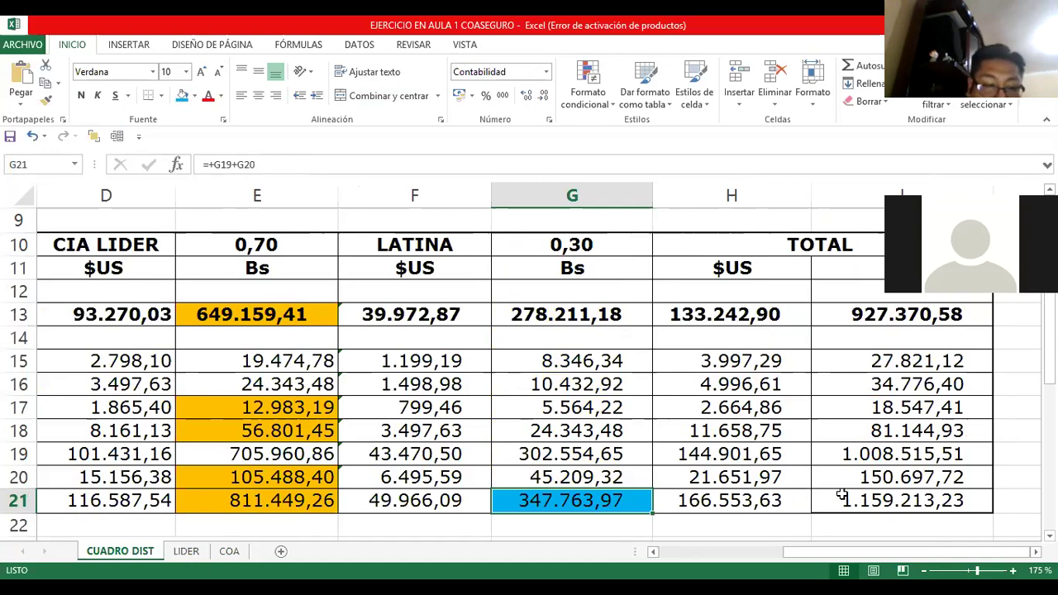
{"action": "left_click", "coordinate": [229, 551]}
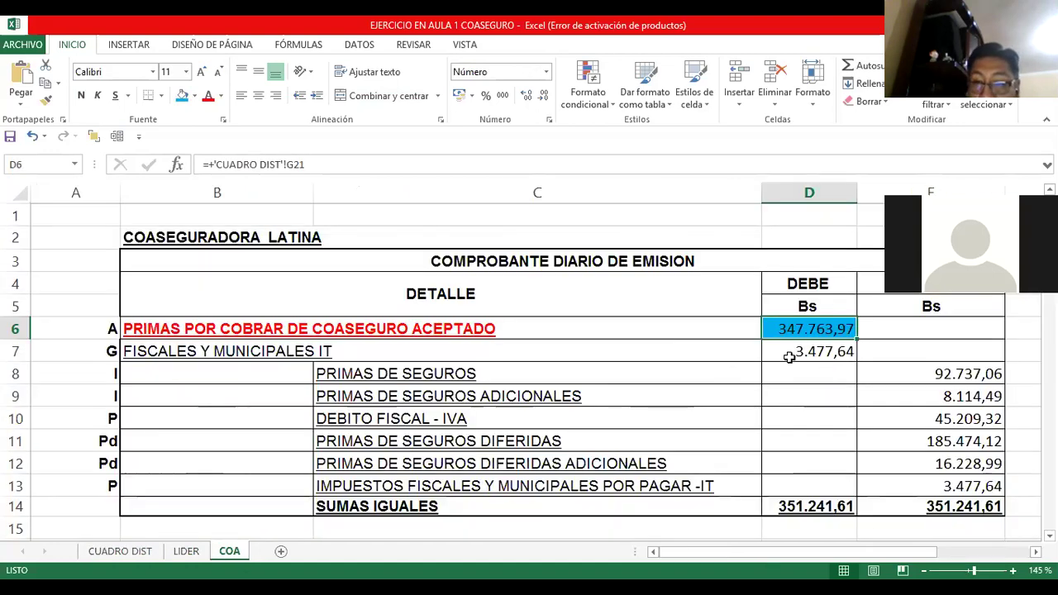
- Examine the formula behind the FISCALES Y MUNICIPALES IT debit in D7 of COA
{"action": "key", "text": "Down"}
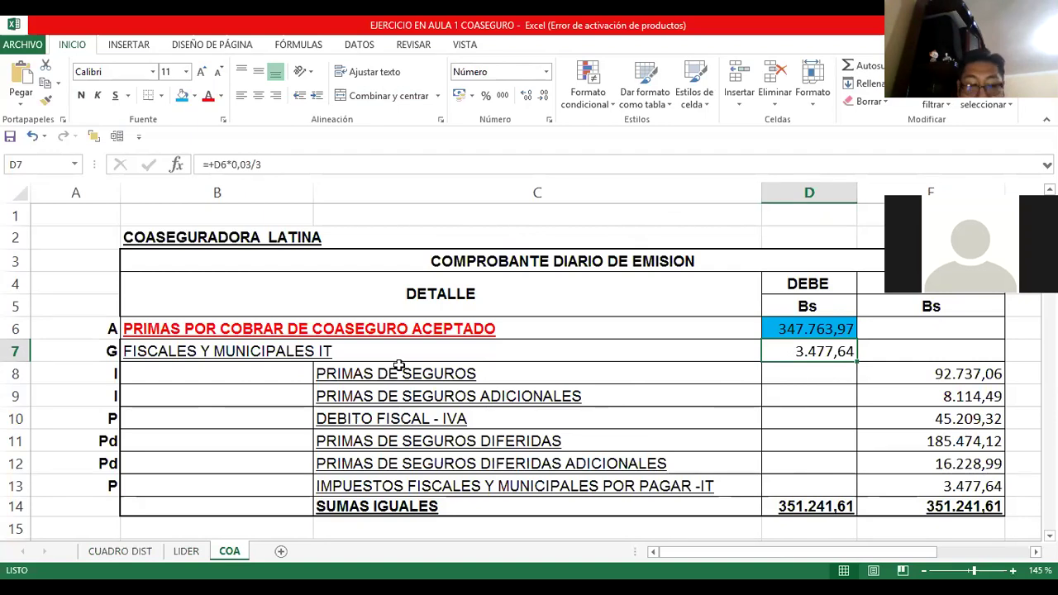
{"action": "key", "text": "F2"}
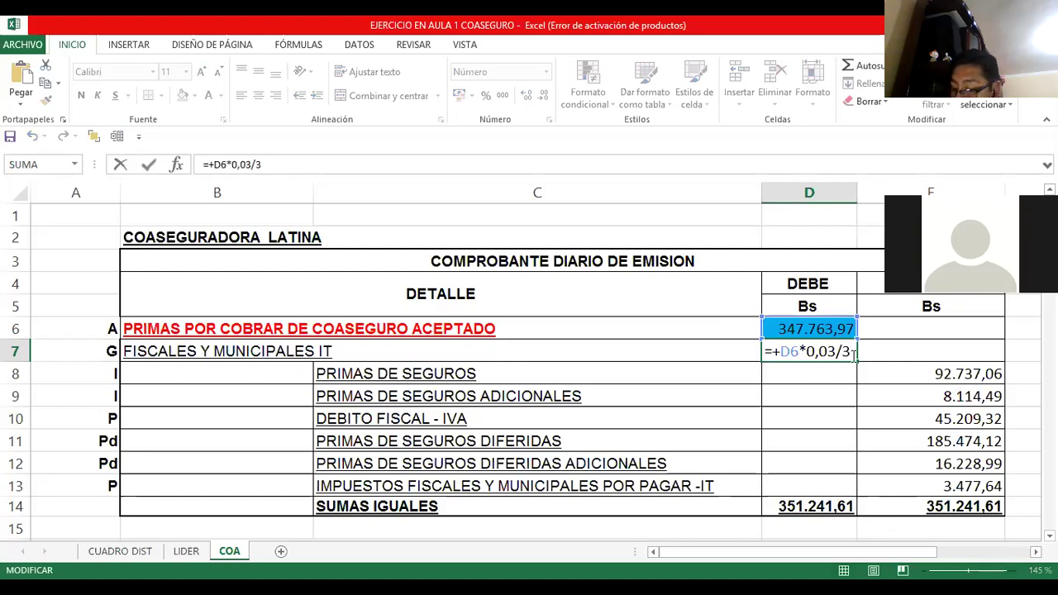
{"action": "key", "text": "Return"}
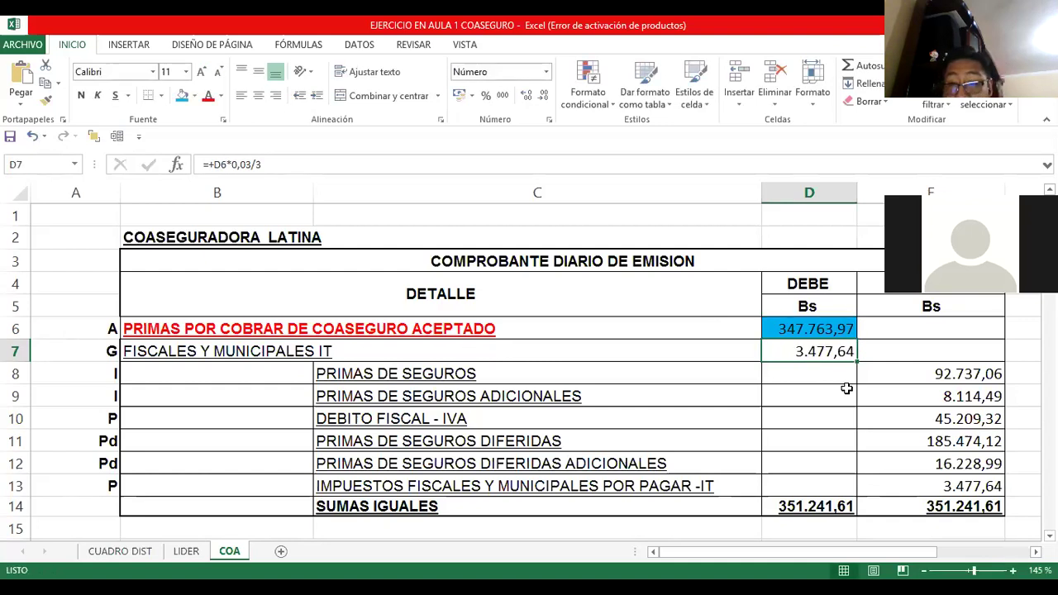
- Examine the PRIMAS DE SEGUROS credit line on COA and the source reference in E8
{"action": "key", "text": "Down"}
{"action": "key", "text": "Right"}
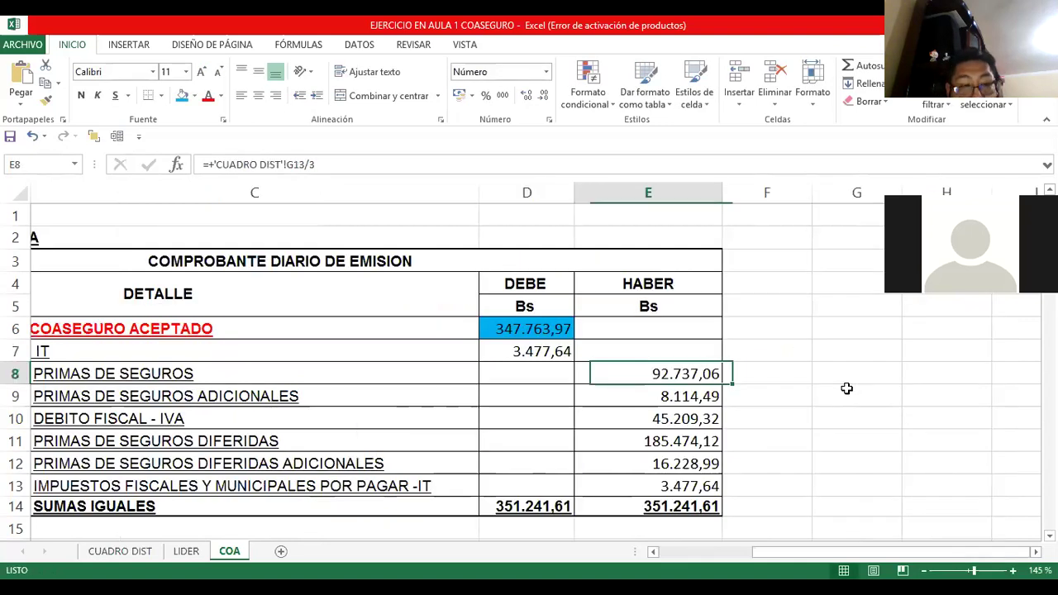
{"action": "key", "text": "Left"}
{"action": "key", "text": "Left"}
{"action": "key", "text": "Down"}
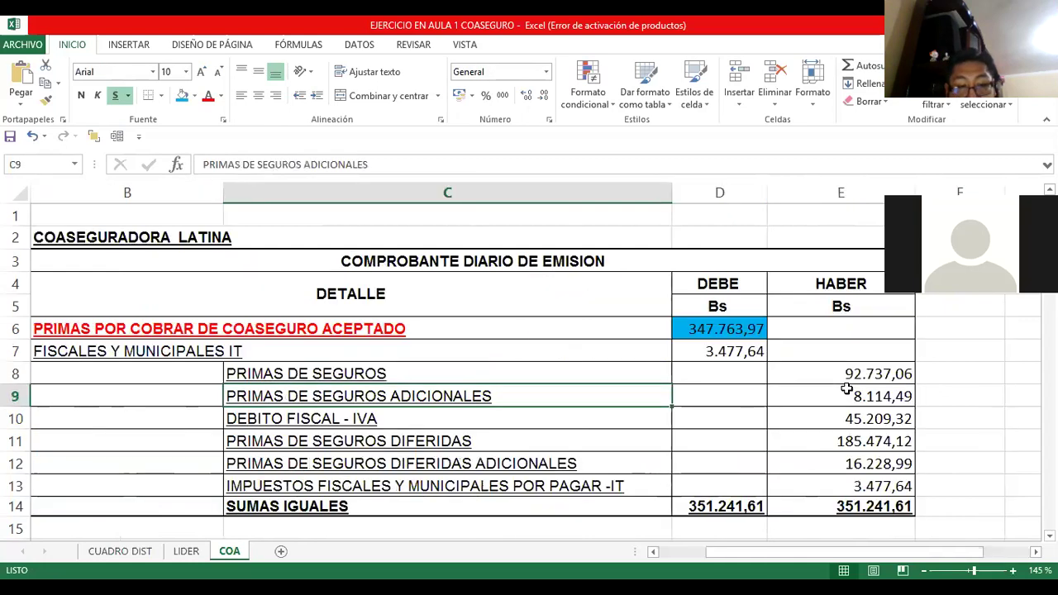
{"action": "key", "text": "Up"}
{"action": "key", "text": "Right"}
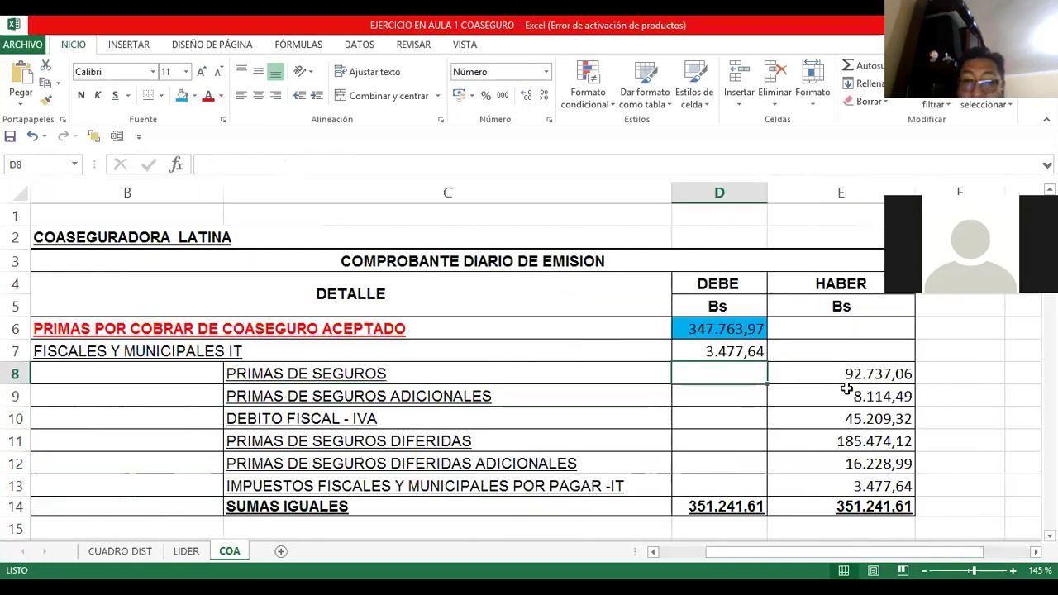
{"action": "key", "text": "Right"}
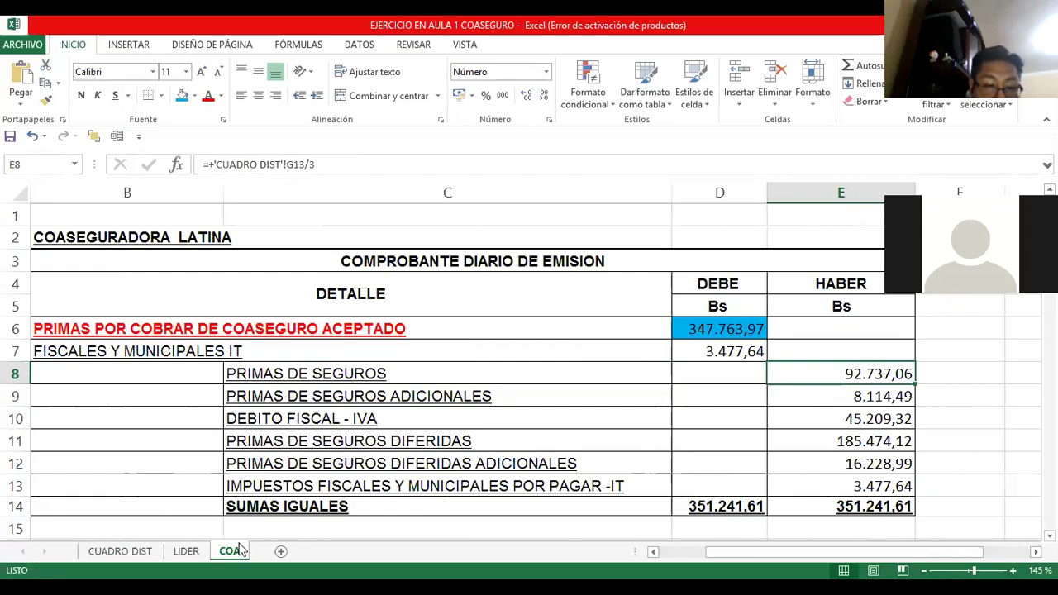
- Fill LATINA's PRIMA NETA DIFERIDA amount G13 on CUADRO DIST and the PRIMAS DE SEGUROS credit E8 on COA with blue
{"action": "key", "text": "ctrl+Page_Up"}
{"action": "key", "text": "ctrl+Page_Up"}
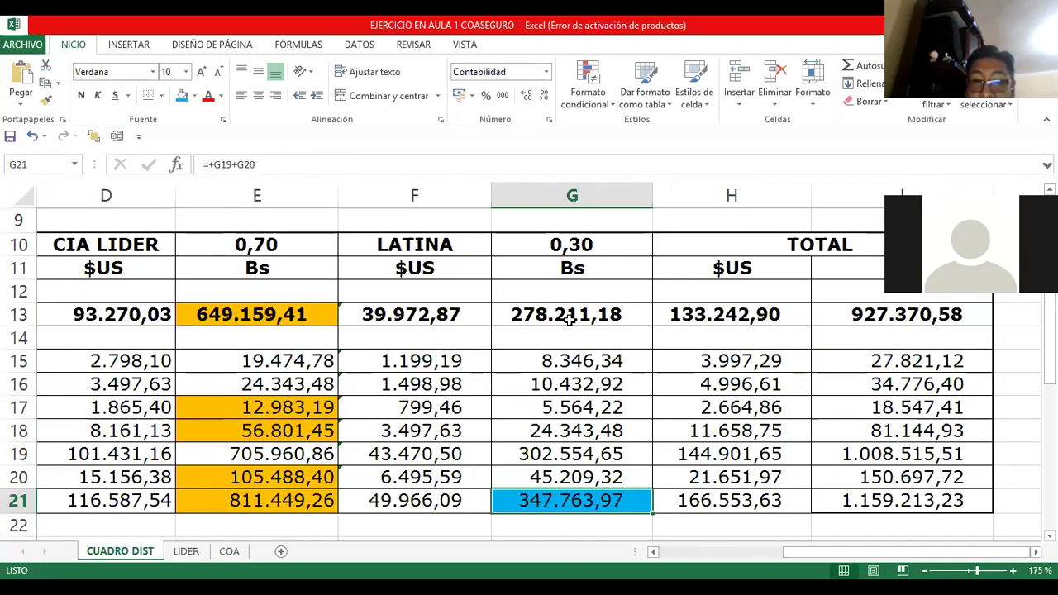
{"action": "left_click", "coordinate": [499, 323]}
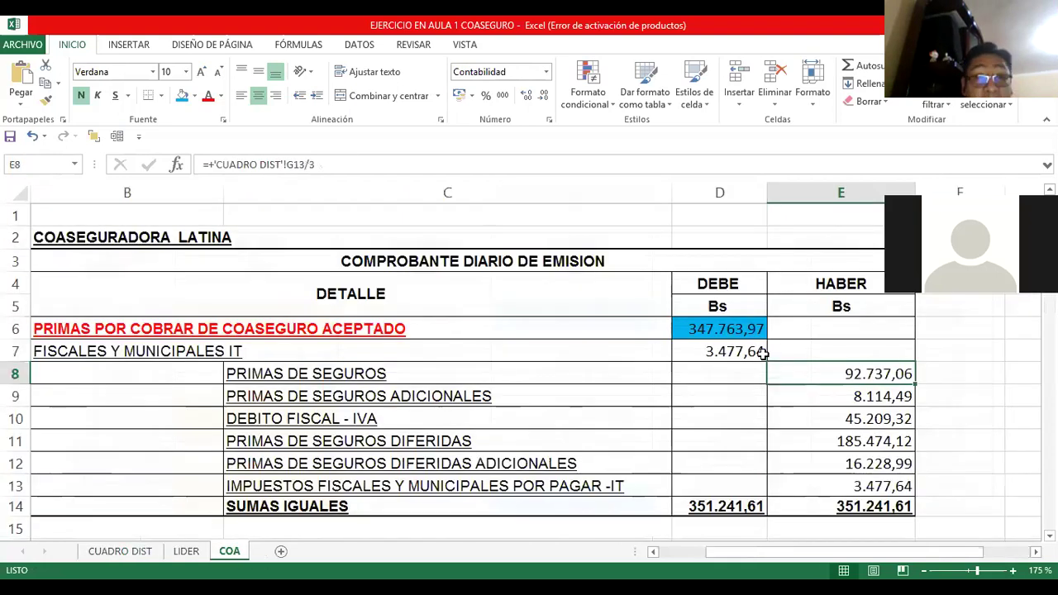
{"action": "key", "text": "F4"}
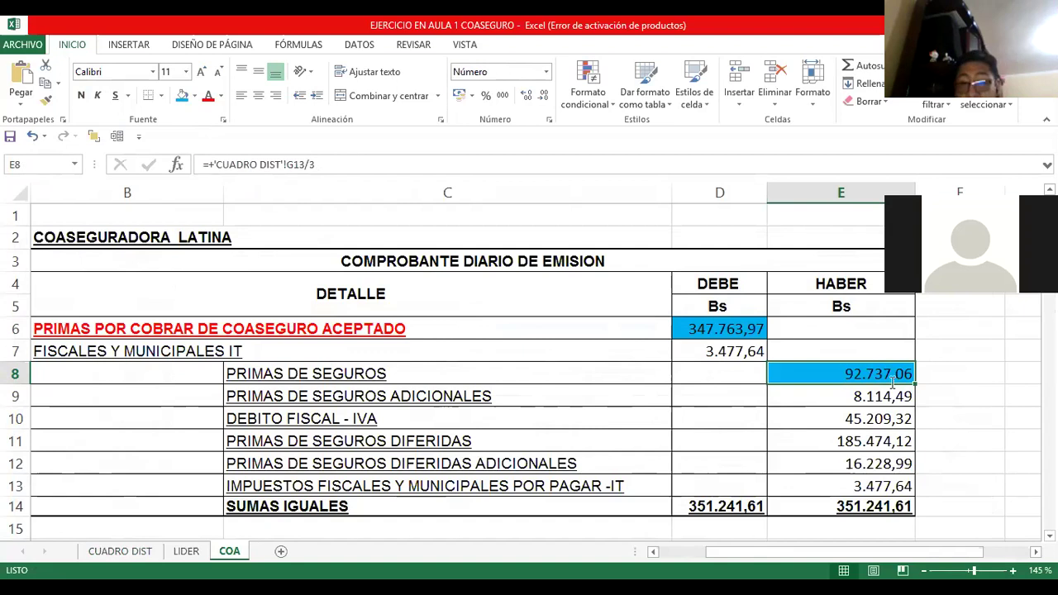
{"action": "double_click", "coordinate": [879, 367]}
{"action": "key", "text": "Escape"}
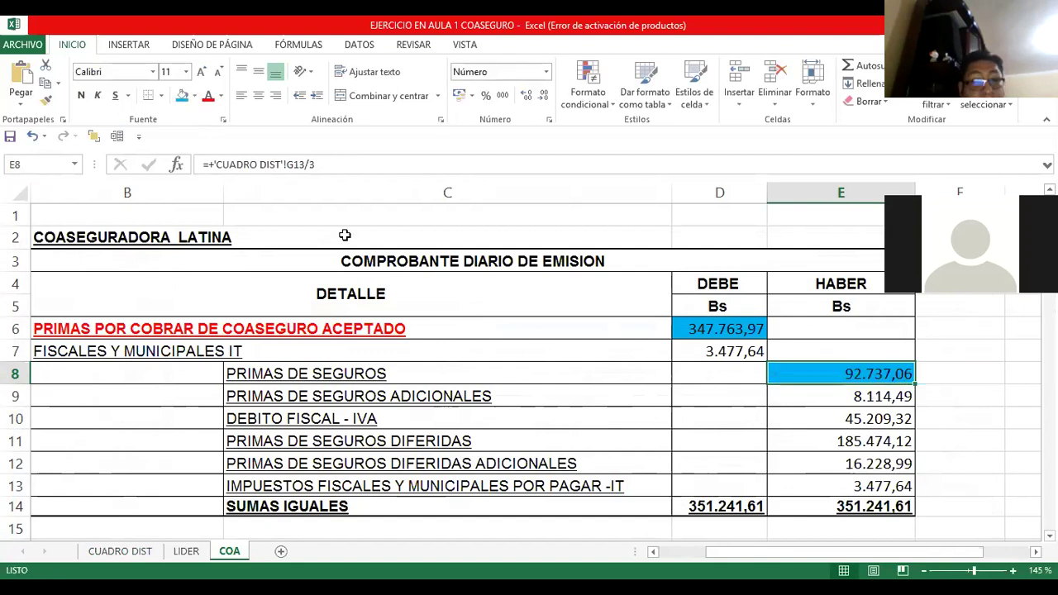
- Fill the PRIMAS DE SEGUROS ADICIONALES credit E9 on COA and its source G18 on CUADRO DIST with blue, checking the E9 formula
{"action": "key", "text": "Down"}
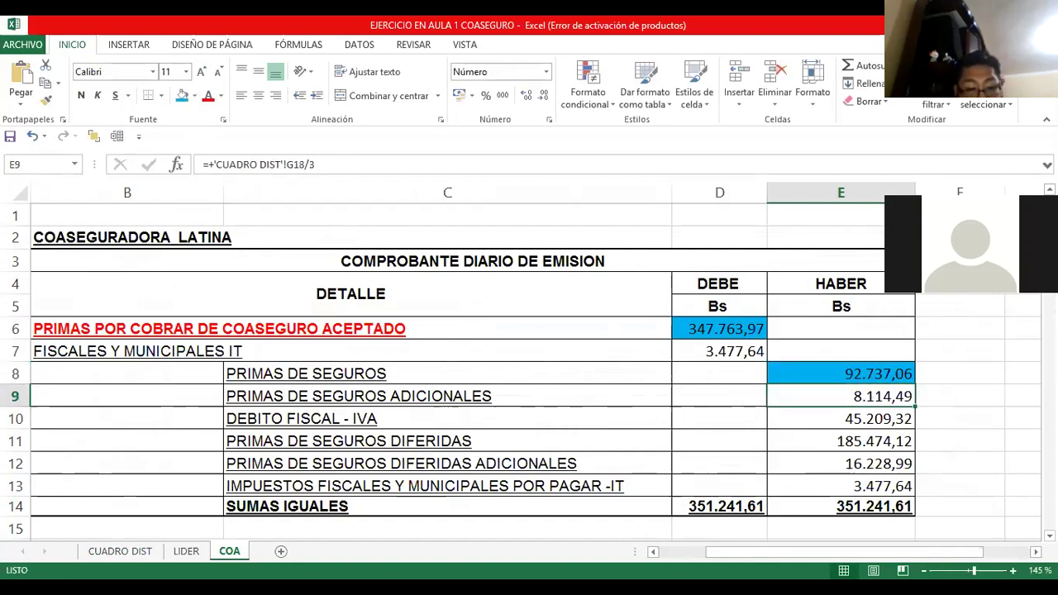
{"action": "key", "text": "F4"}
{"action": "key", "text": "ctrl+bracketleft"}
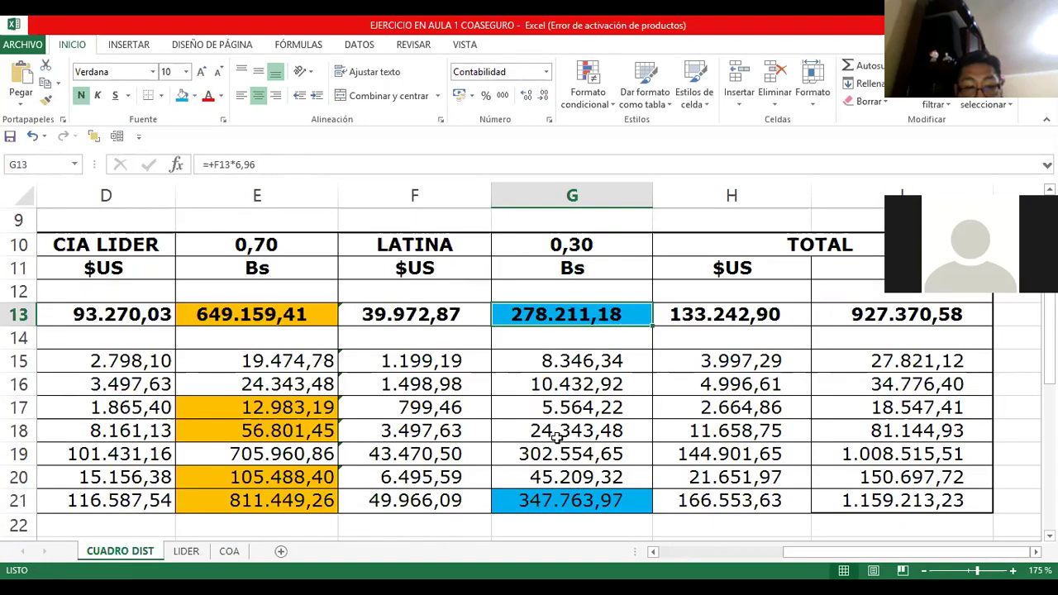
{"action": "left_click", "coordinate": [182, 96]}
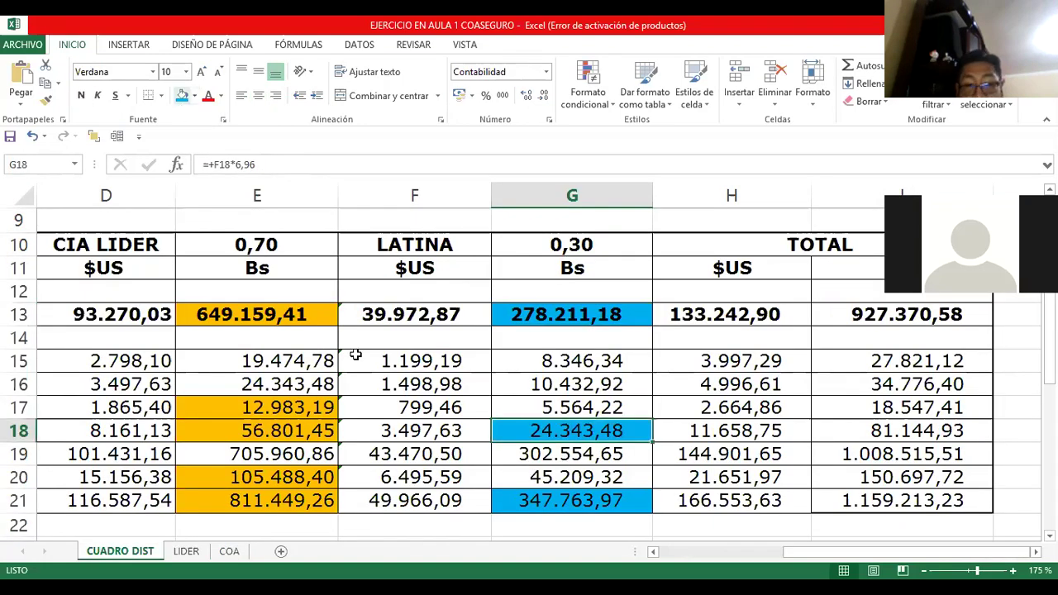
{"action": "left_click", "coordinate": [228, 552]}
{"action": "double_click", "coordinate": [895, 400]}
{"action": "key", "text": "Escape"}
- Fill the DEBITO FISCAL - IVA credit E10 on COA and its source G20 on CUADRO DIST with blue, and return to COA
{"action": "left_click", "coordinate": [889, 419]}
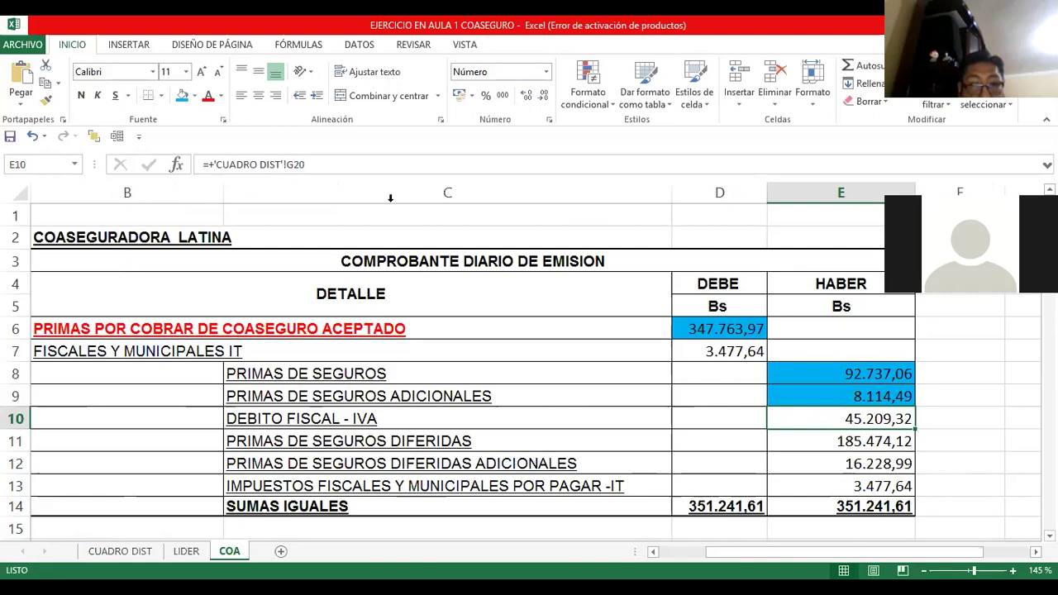
{"action": "left_click", "coordinate": [182, 95]}
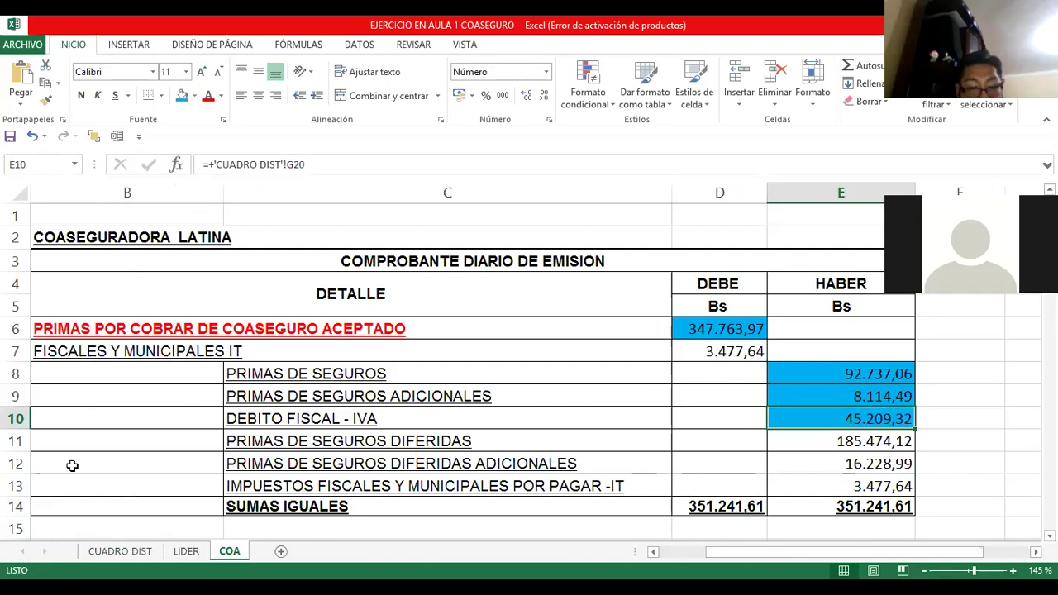
{"action": "left_click", "coordinate": [123, 551]}
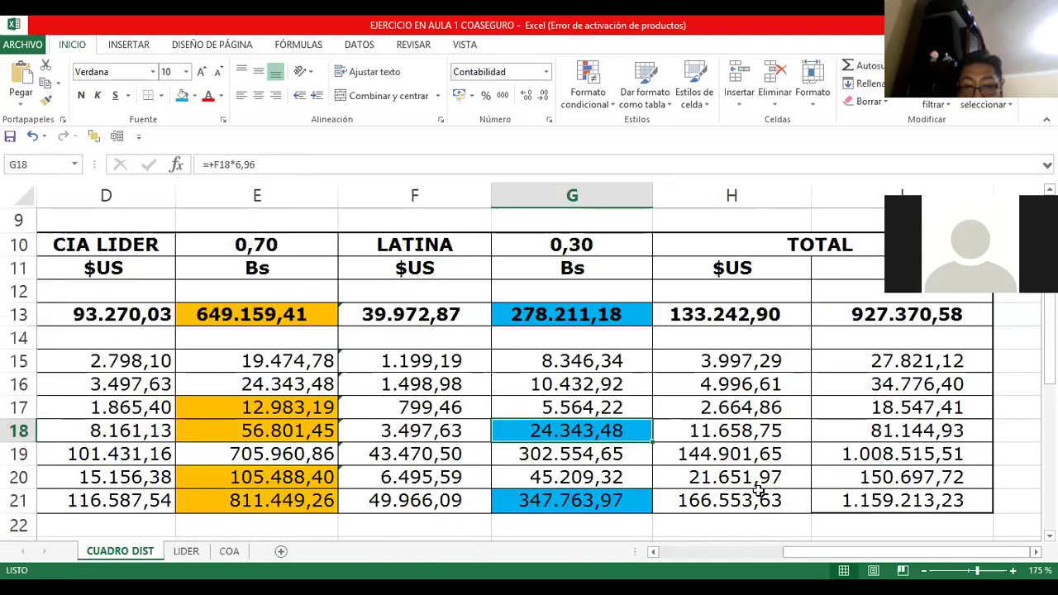
{"action": "key", "text": "Down"}
{"action": "key", "text": "Down"}
{"action": "left_click", "coordinate": [182, 95]}
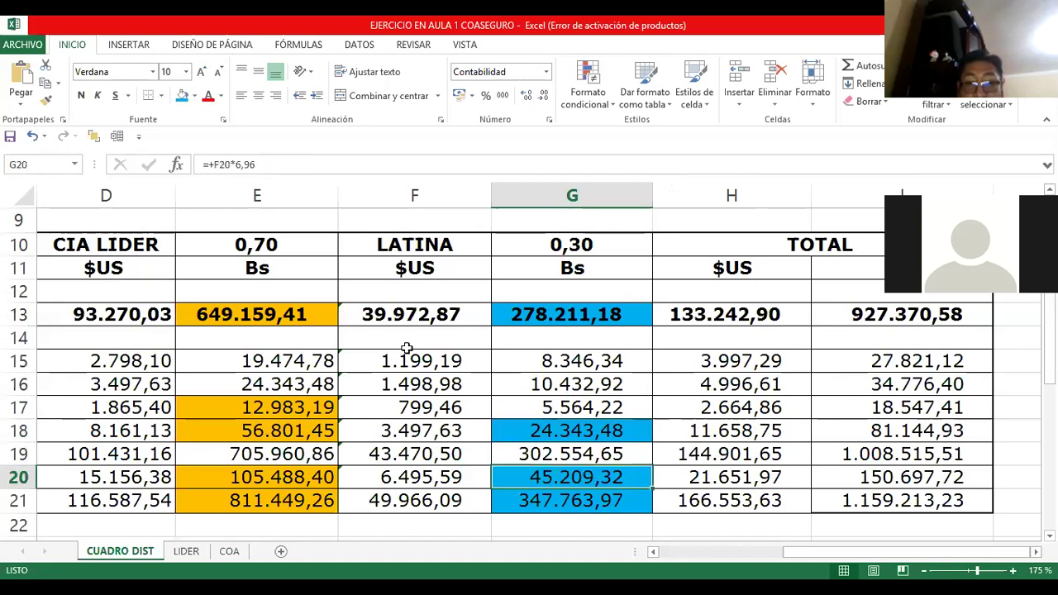
{"action": "left_click", "coordinate": [236, 550]}
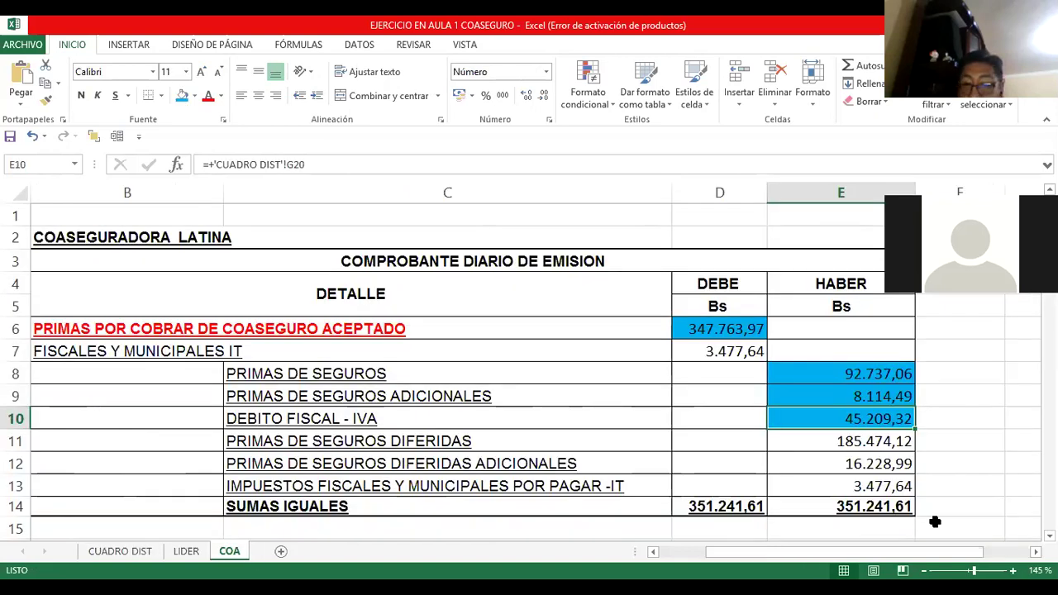
- Fill the PRIMAS DE SEGUROS DIFERIDAS credit E11 and the PRIMAS DE SEGUROS DIFERIDAS ADICIONALES credit E12 on COA with blue
{"action": "left_click", "coordinate": [836, 441]}
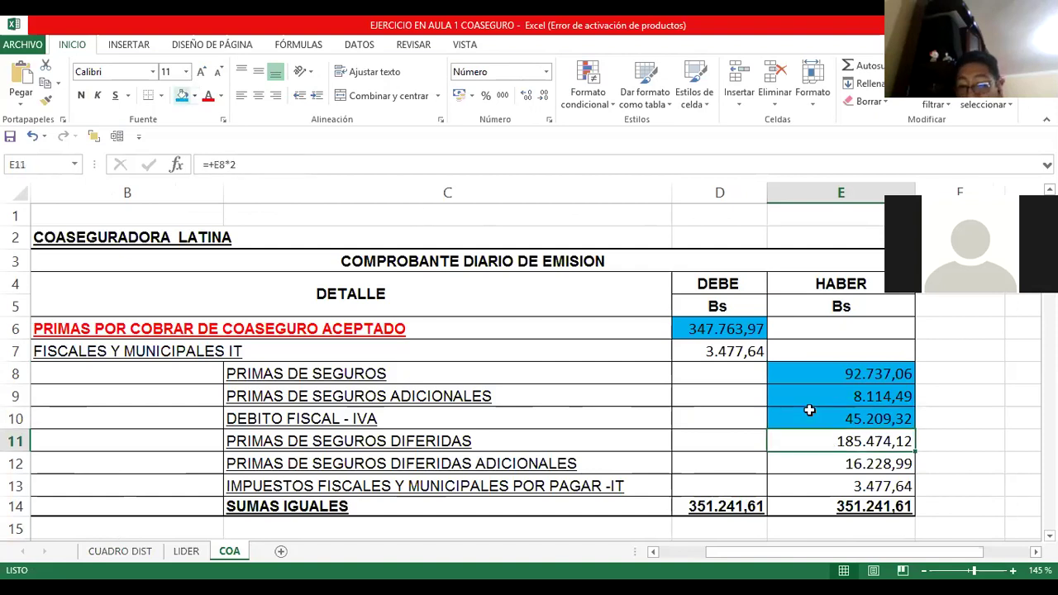
{"action": "left_click", "coordinate": [184, 95]}
{"action": "key", "text": "Return"}
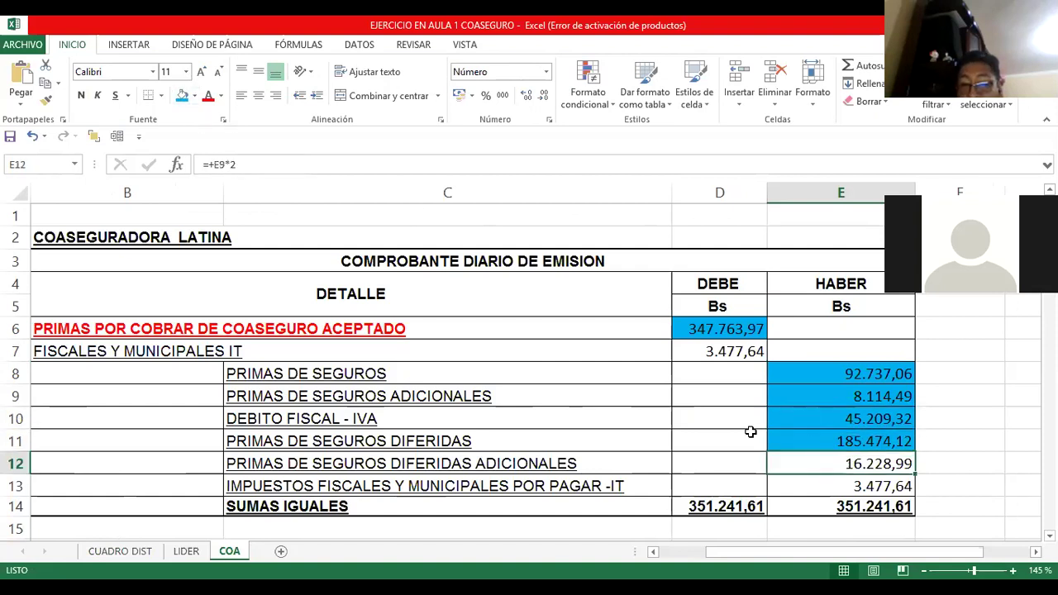
{"action": "key", "text": "F4"}
{"action": "key", "text": "Up"}
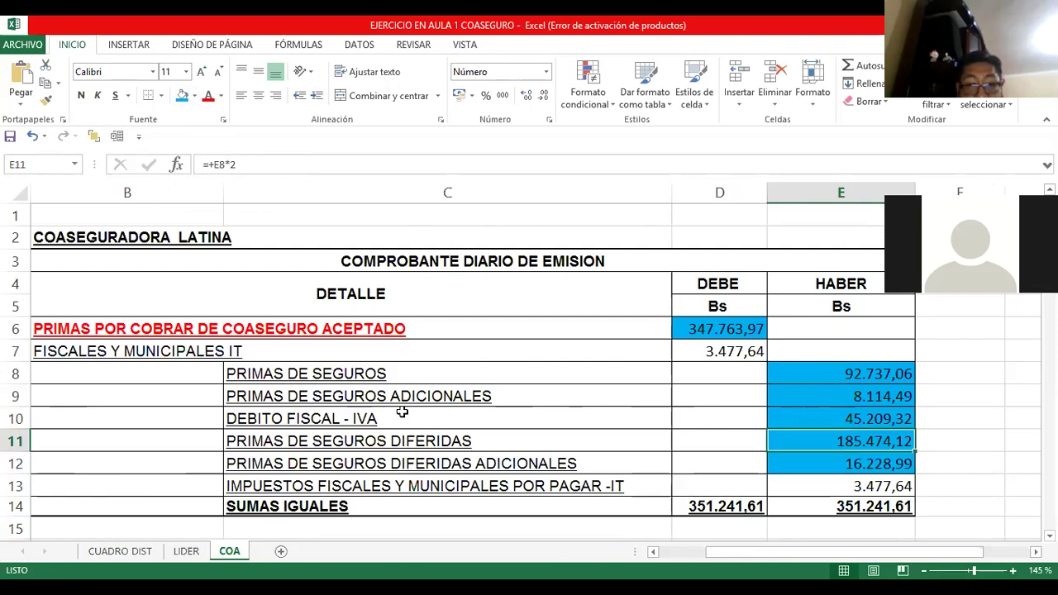
- Compare the PRIMAS DE SEGUROS DIFERIDAS credit on COA with LATINA's amounts on CUADRO DIST and inspect the E11 formula
{"action": "left_click", "coordinate": [136, 550]}
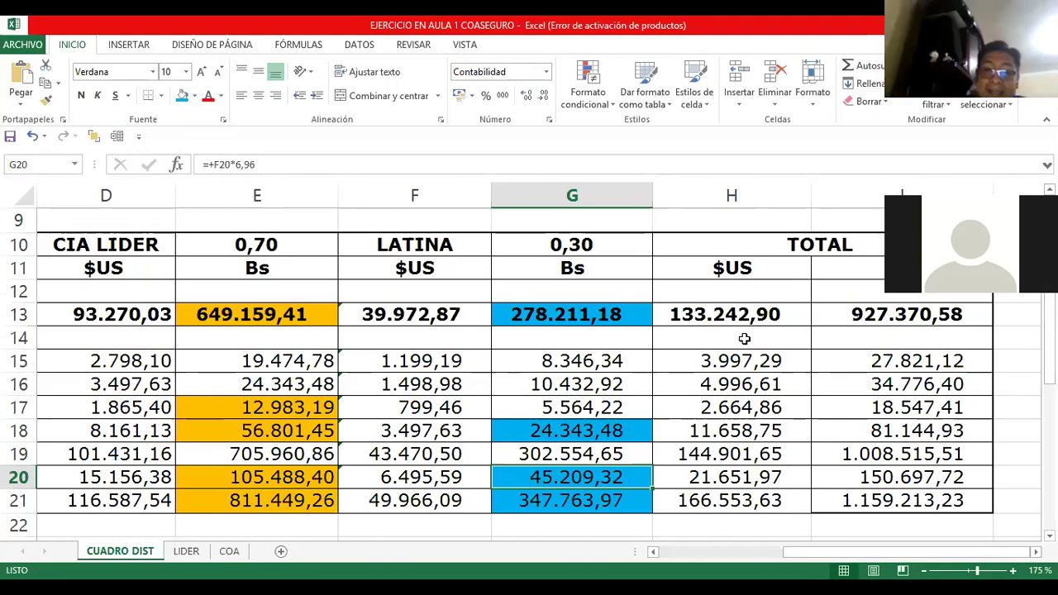
{"action": "left_click", "coordinate": [230, 551]}
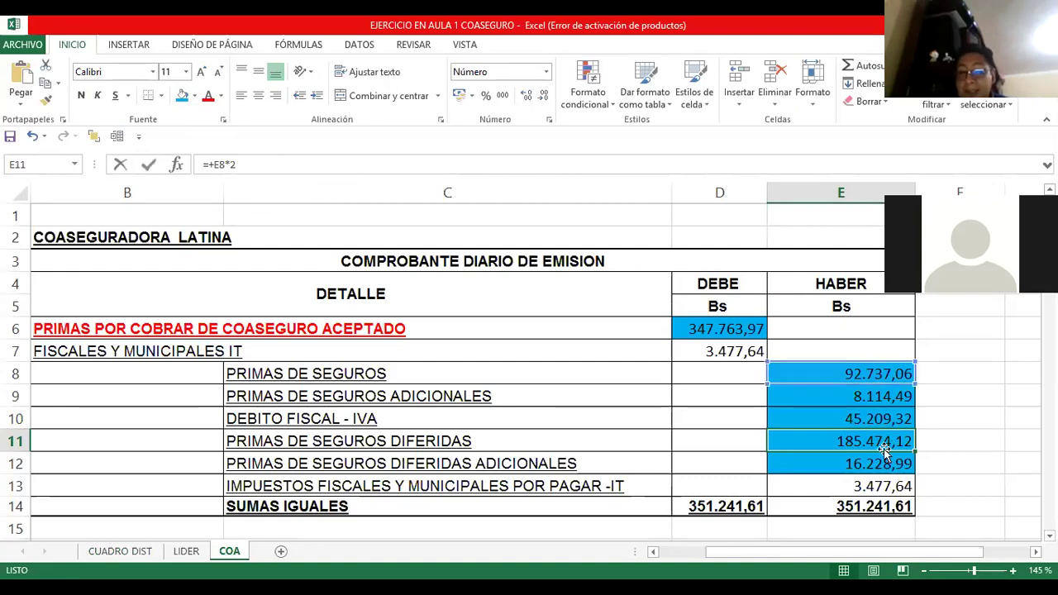
{"action": "key", "text": "F2"}
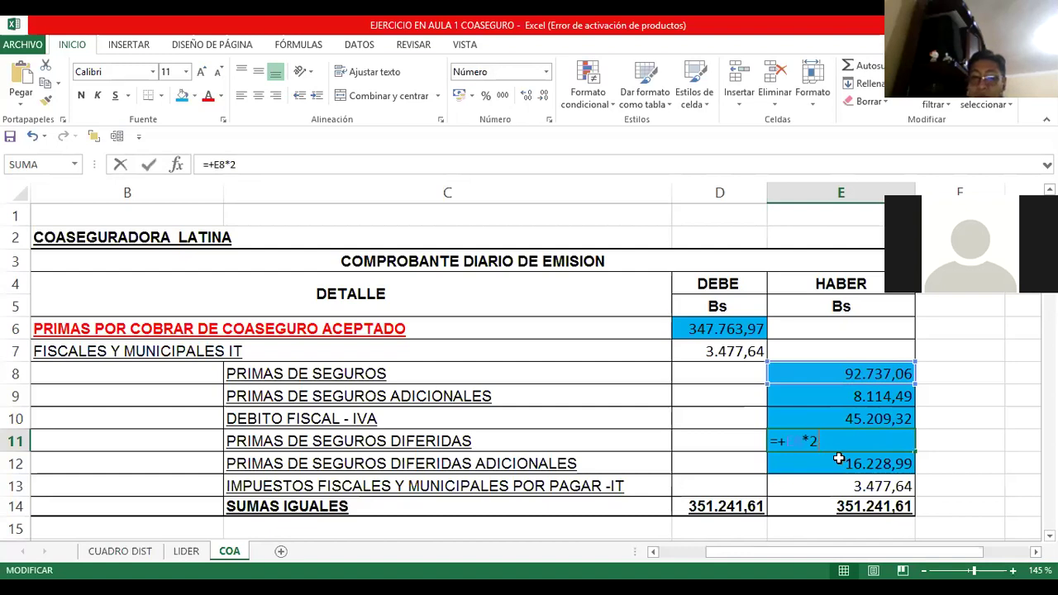
{"action": "key", "text": "Return"}
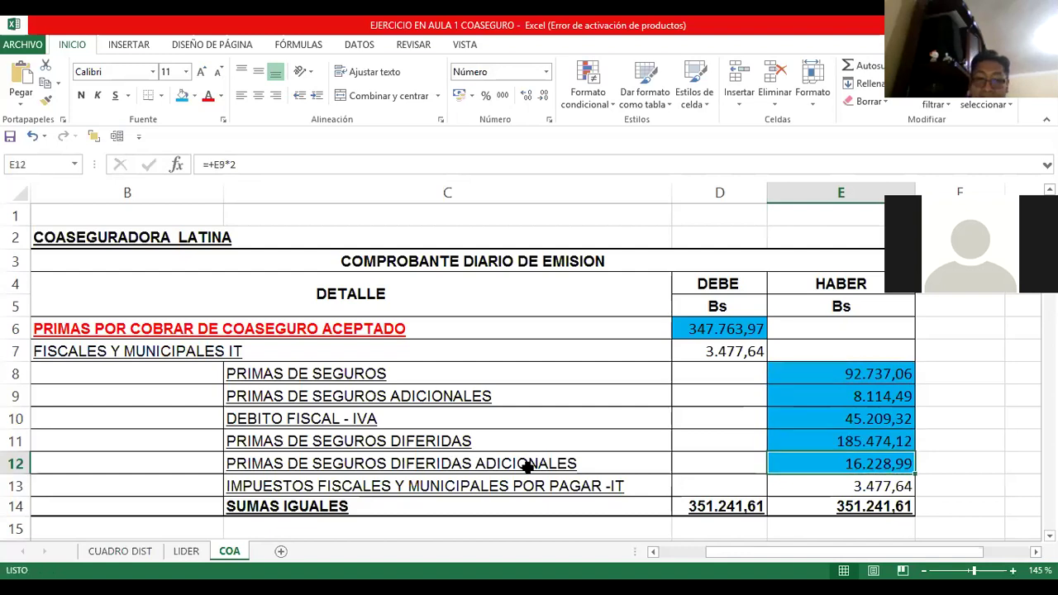
- Review LATINA's amounts on CUADRO DIST and inspect the PRIMAS DE SEGUROS DIFERIDAS ADICIONALES formula in E12 on COA
{"action": "key", "text": "Left"}
{"action": "key", "text": "Left"}
{"action": "key", "text": "Right"}
{"action": "key", "text": "Right"}
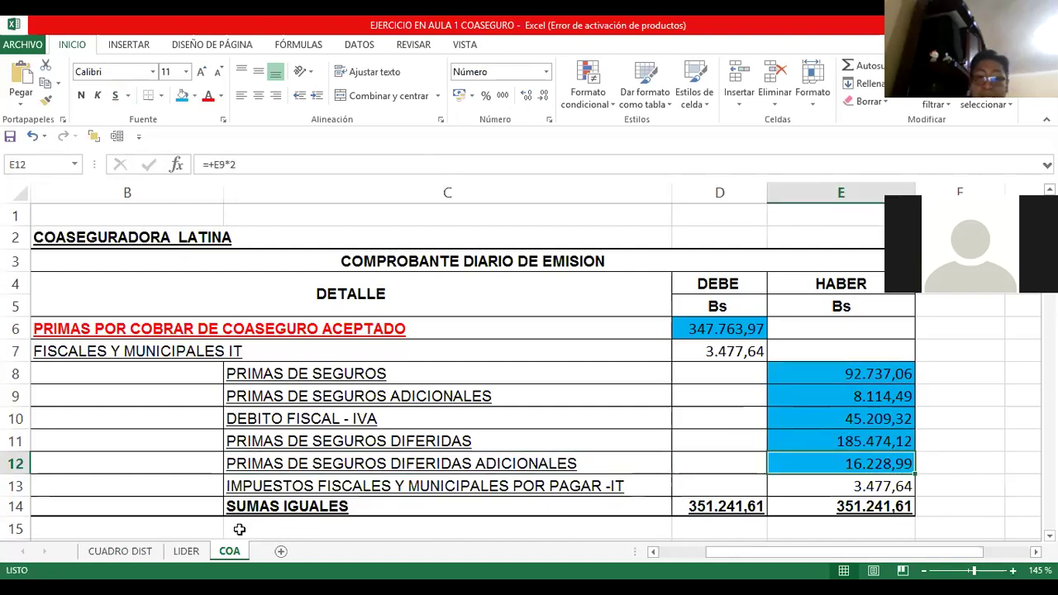
{"action": "key", "text": "ctrl+Page_Up"}
{"action": "key", "text": "ctrl+Page_Up"}
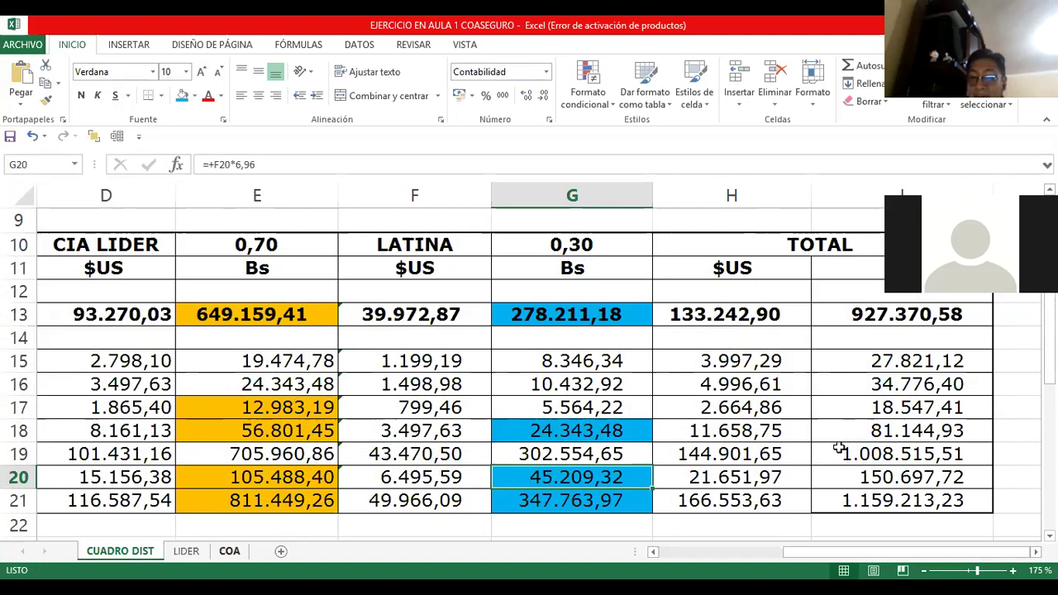
{"action": "key", "text": "ctrl+Page_Down"}
{"action": "key", "text": "ctrl+Page_Down"}
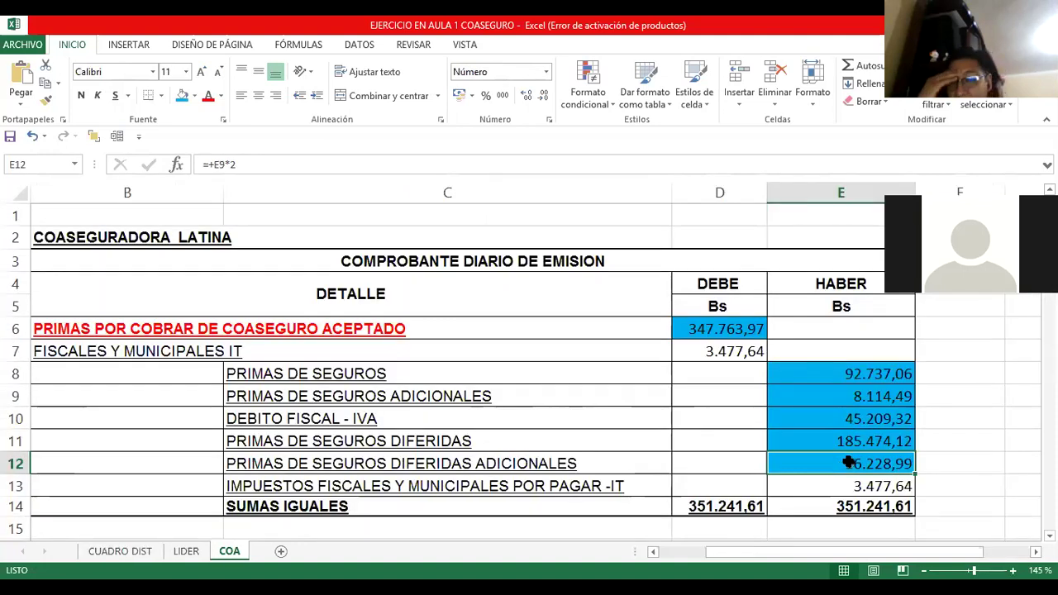
{"action": "double_click", "coordinate": [849, 462]}
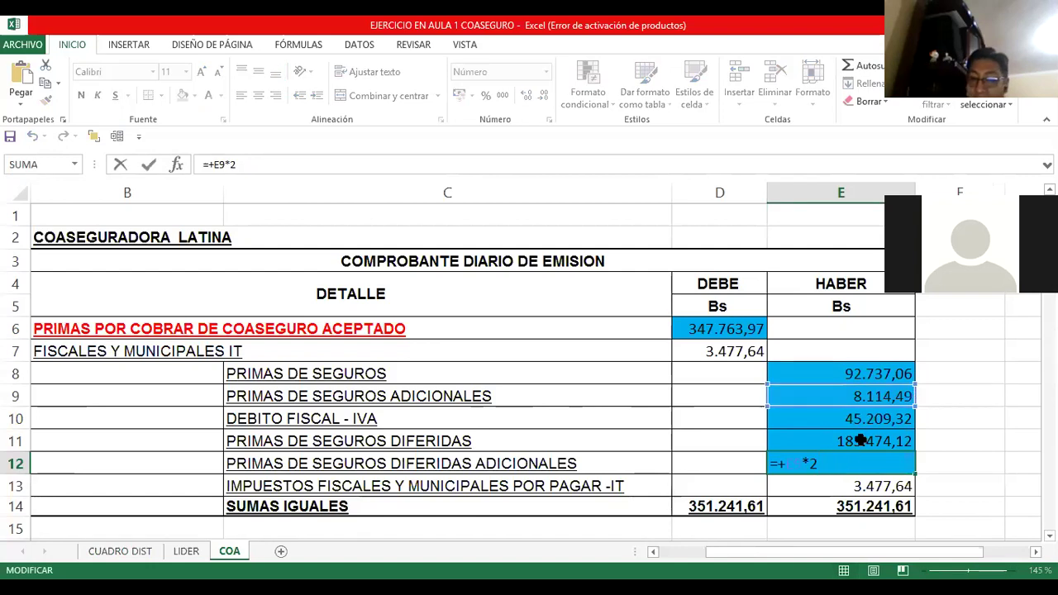
{"action": "key", "text": "ctrl+Return"}
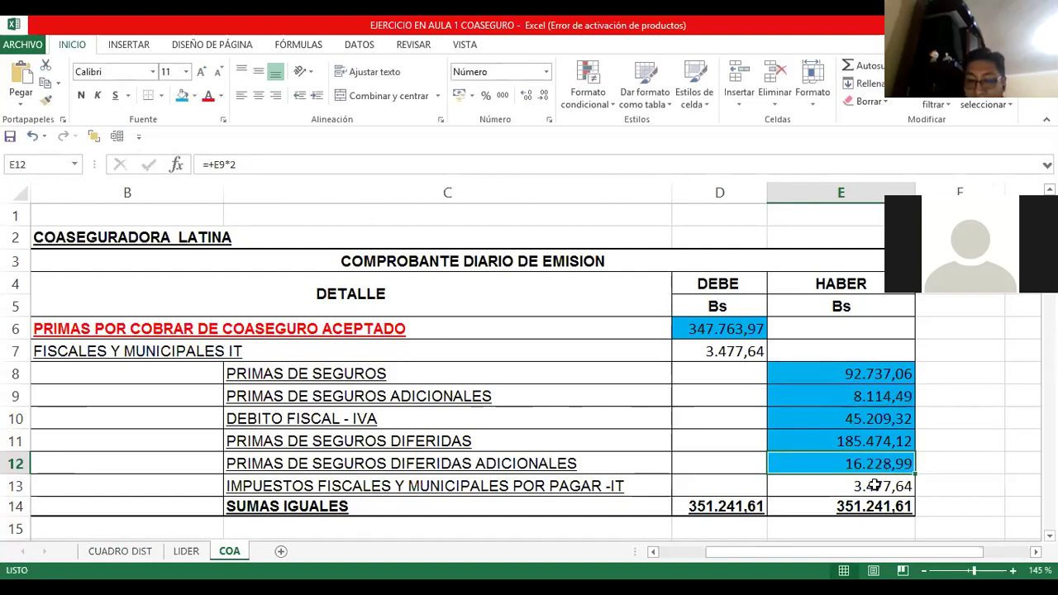
- Examine the IT payable credit E13 and the SUMAS IGUALES total E14 on COA, and recheck E11 against CUADRO DIST
{"action": "left_click", "coordinate": [843, 486]}
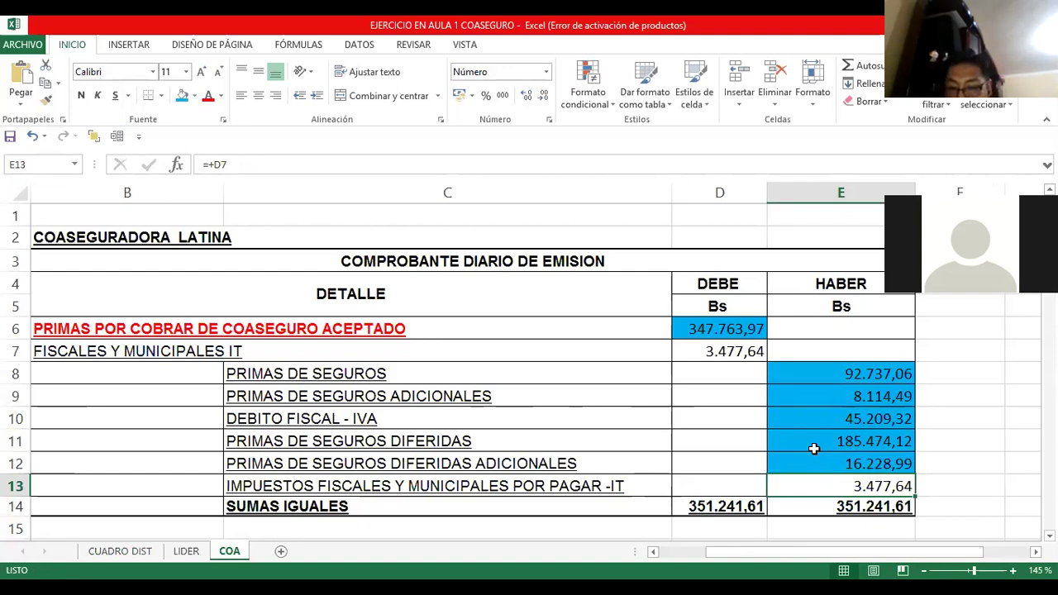
{"action": "key", "text": "Down"}
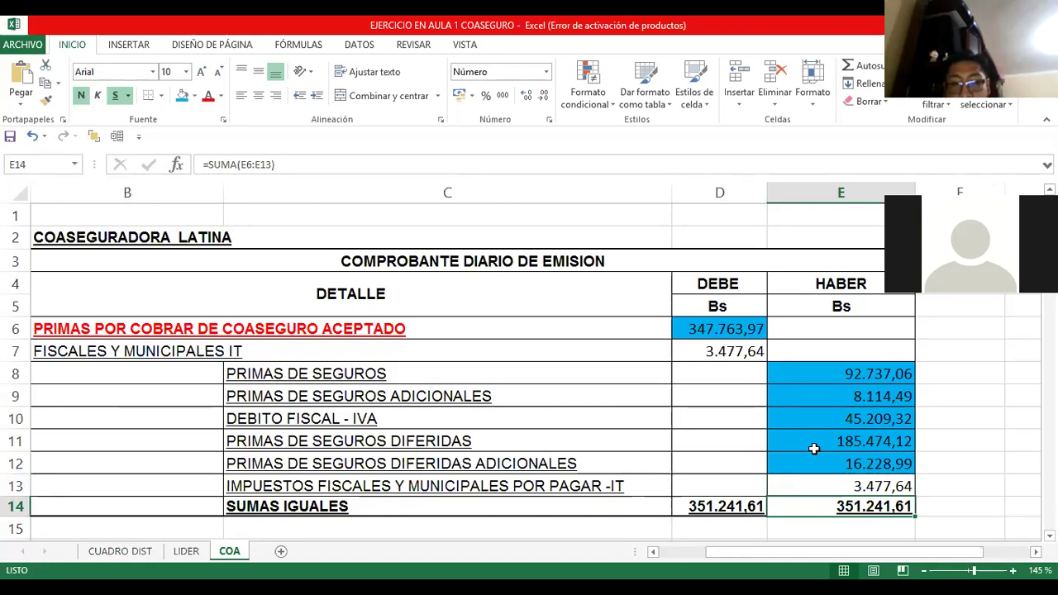
{"action": "key", "text": "Up"}
{"action": "left_click", "coordinate": [814, 450]}
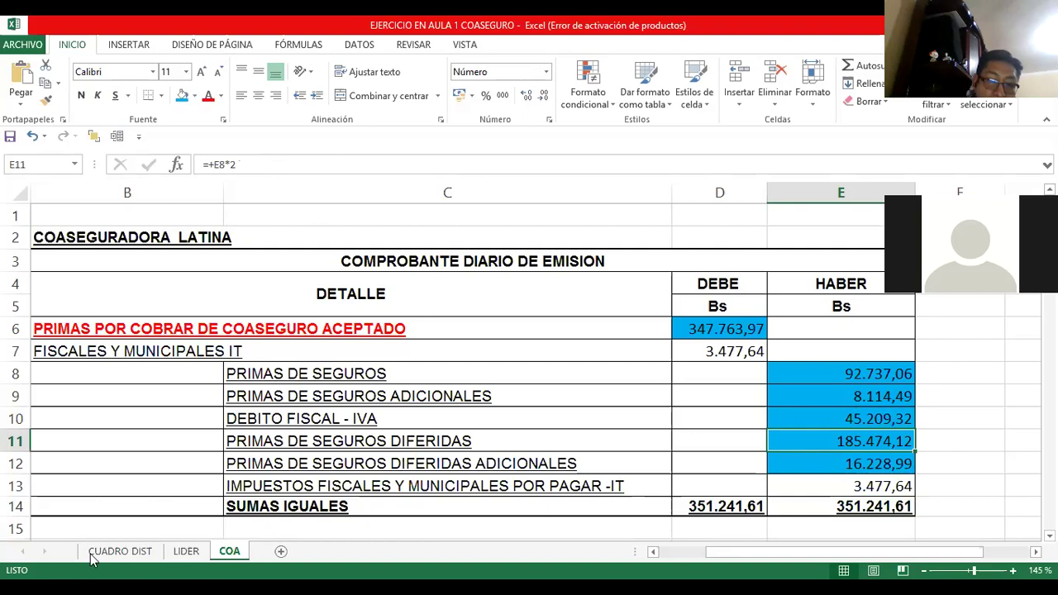
{"action": "key", "text": "ctrl+Page_Up"}
{"action": "key", "text": "ctrl+Page_Up"}
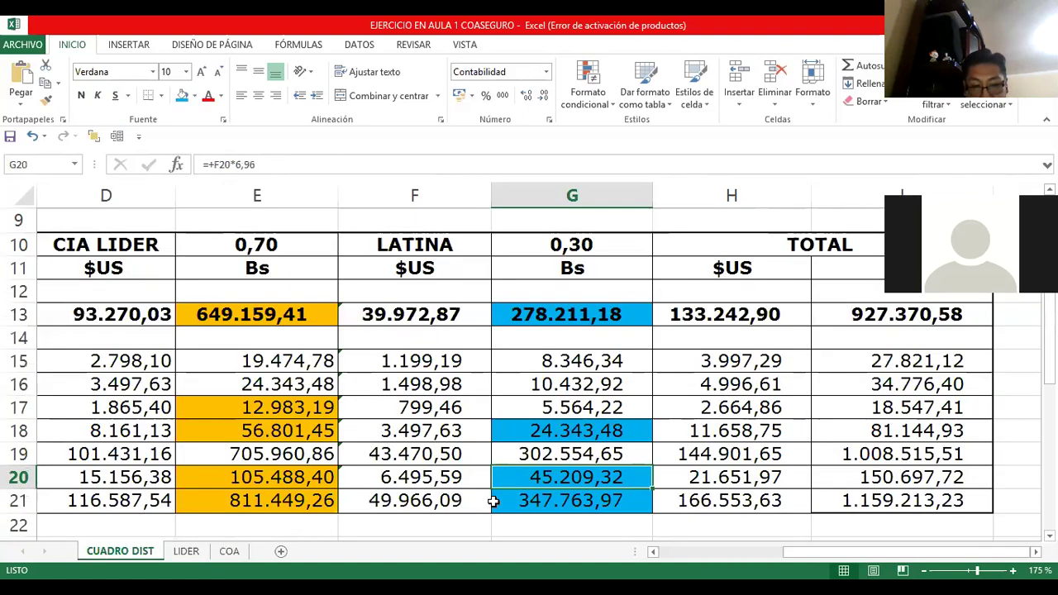
{"action": "key", "text": "ctrl+Page_Down"}
{"action": "key", "text": "ctrl+Page_Down"}
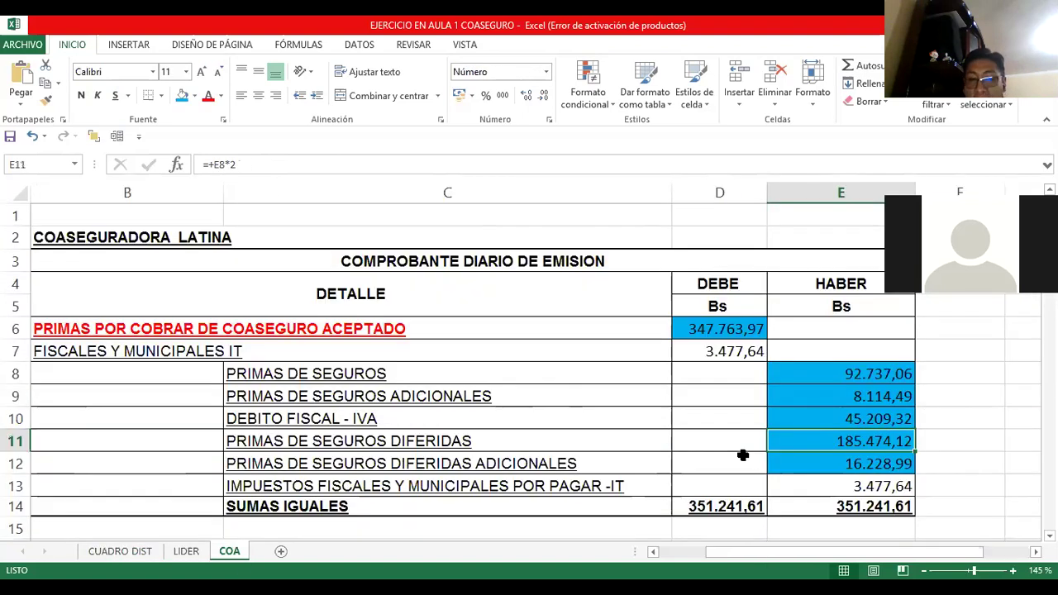
- Examine the AJUSTE % 100 PAGO ASEGURADO voucher on COA, comparing its accounts and type letters with the first emission voucher
{"action": "scroll", "coordinate": [742, 455], "scroll_direction": "down", "scroll_amount": 4}
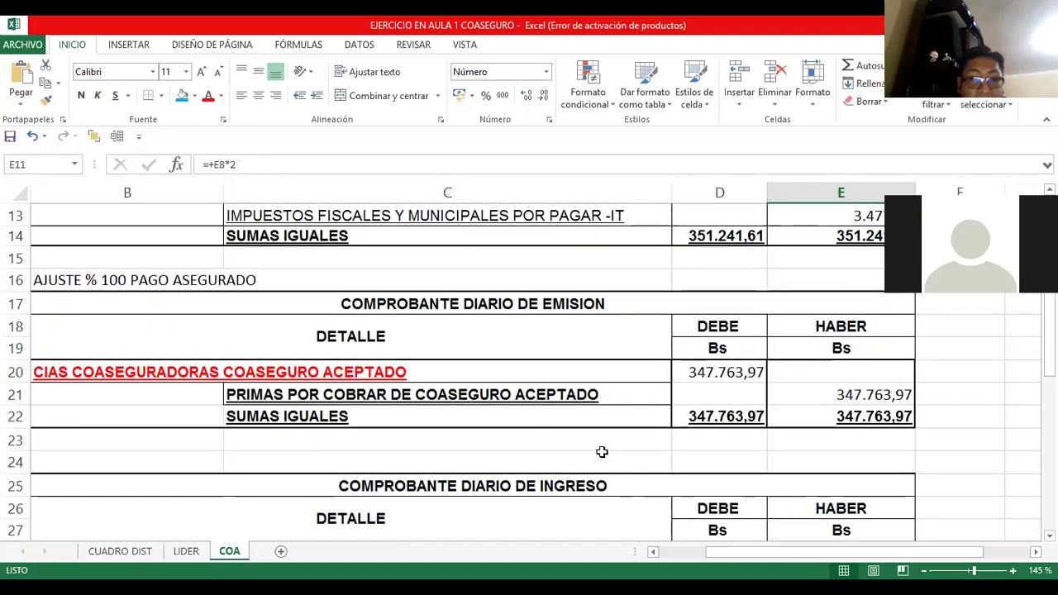
{"action": "left_click", "coordinate": [73, 282]}
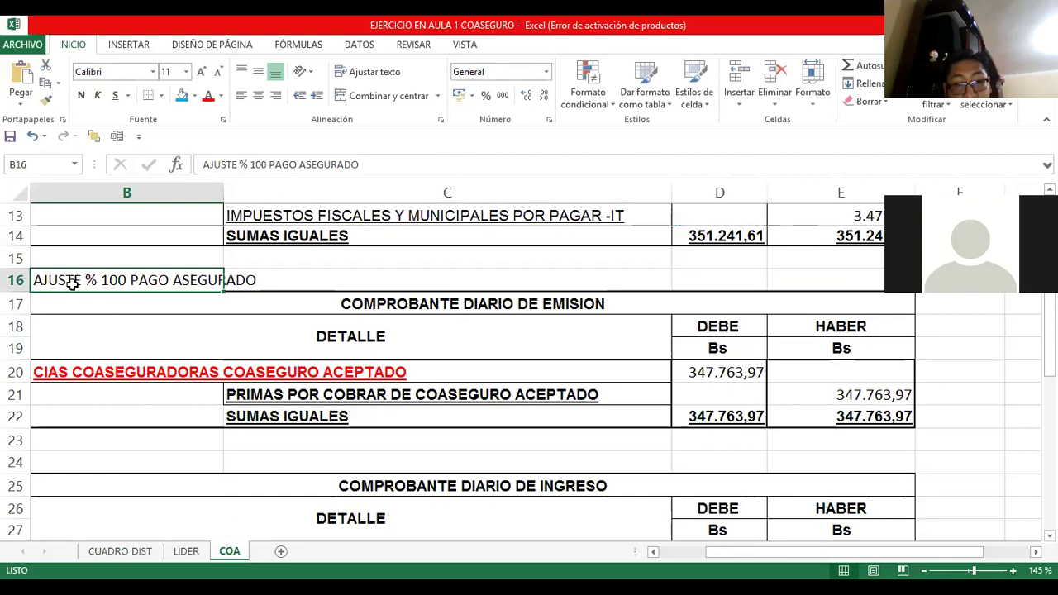
{"action": "key", "text": "Down"}
{"action": "key", "text": "Down"}
{"action": "key", "text": "Down"}
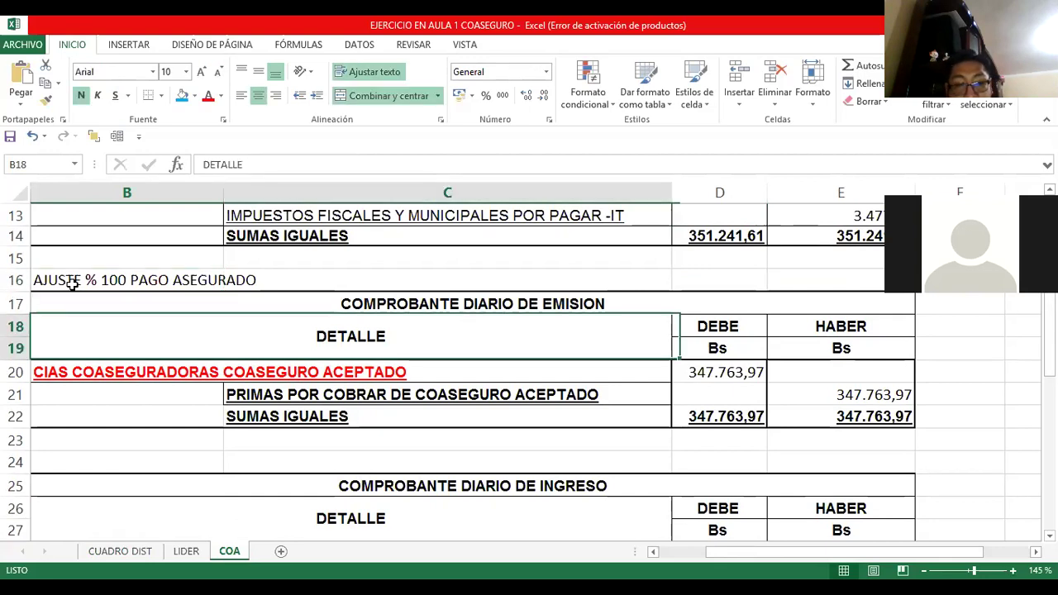
{"action": "scroll", "coordinate": [72, 283], "scroll_direction": "left", "scroll_amount": 1}
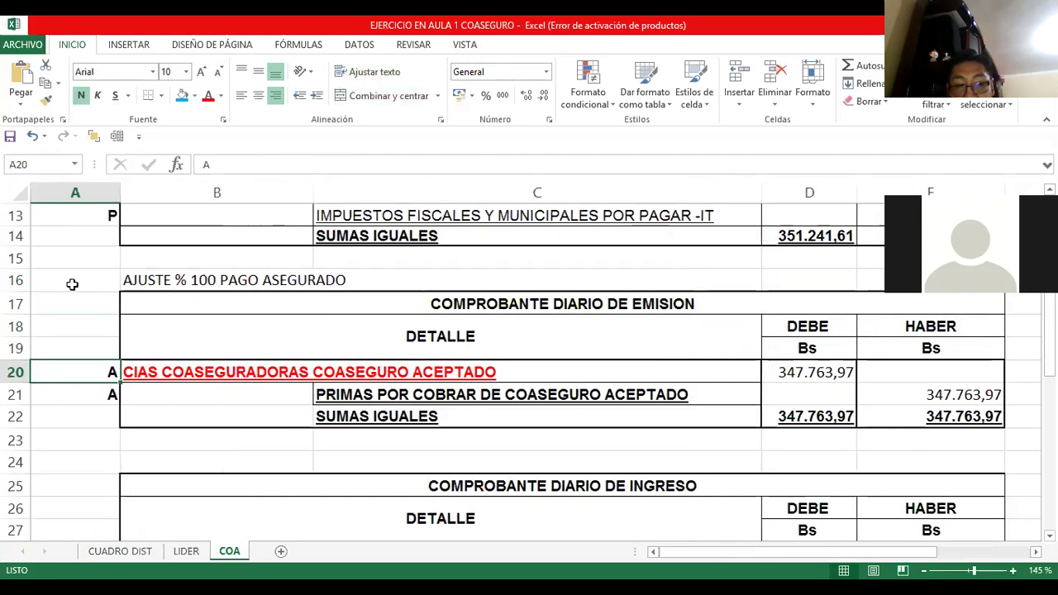
{"action": "key", "text": "Down"}
{"action": "key", "text": "Right"}
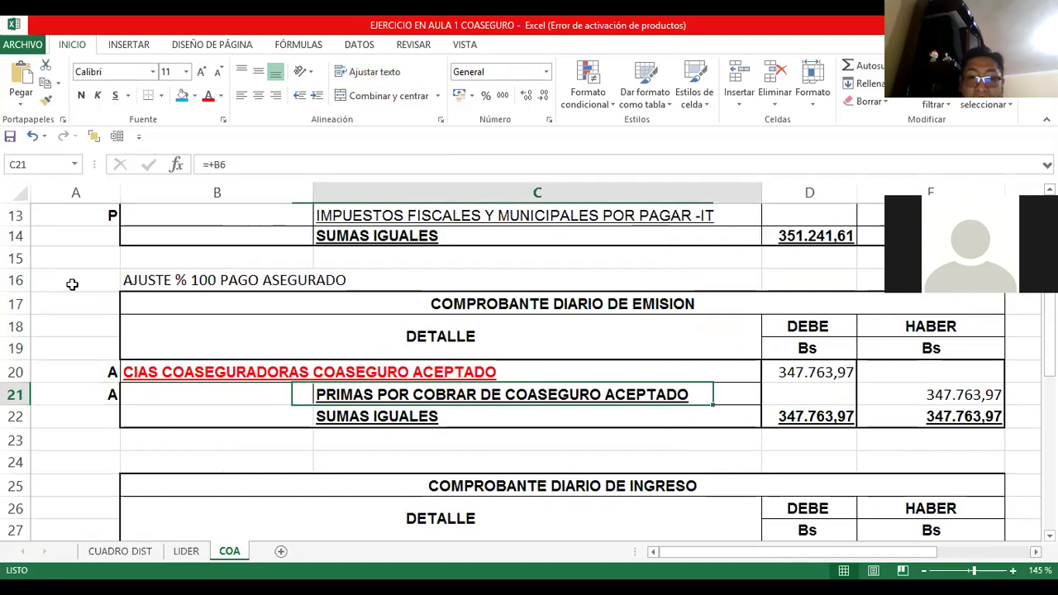
{"action": "key", "text": "Right"}
{"action": "scroll", "coordinate": [155, 281], "scroll_direction": "up", "scroll_amount": 4}
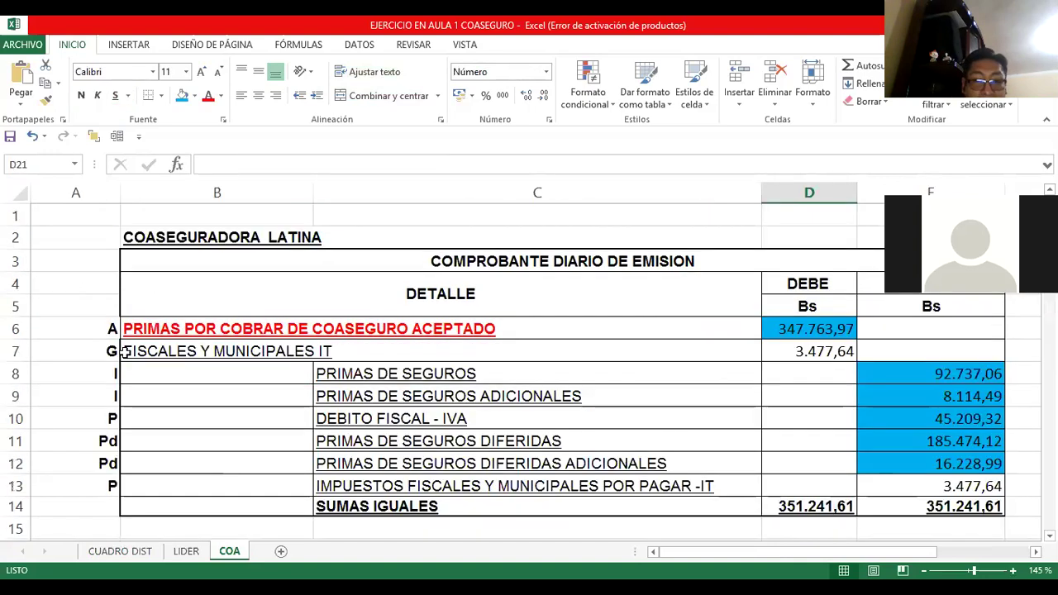
{"action": "scroll", "coordinate": [196, 448], "scroll_direction": "down", "scroll_amount": 5}
{"action": "scroll", "coordinate": [151, 466], "scroll_direction": "up", "scroll_amount": 1}
- Fill the adjustment voucher's CIAS COASEGURADORAS COASEGURO ACEPTADO debit D20 and PRIMAS POR COBRAR DE COASEGURO ACEPTADO credit E21 with blue
{"action": "left_click", "coordinate": [298, 379]}
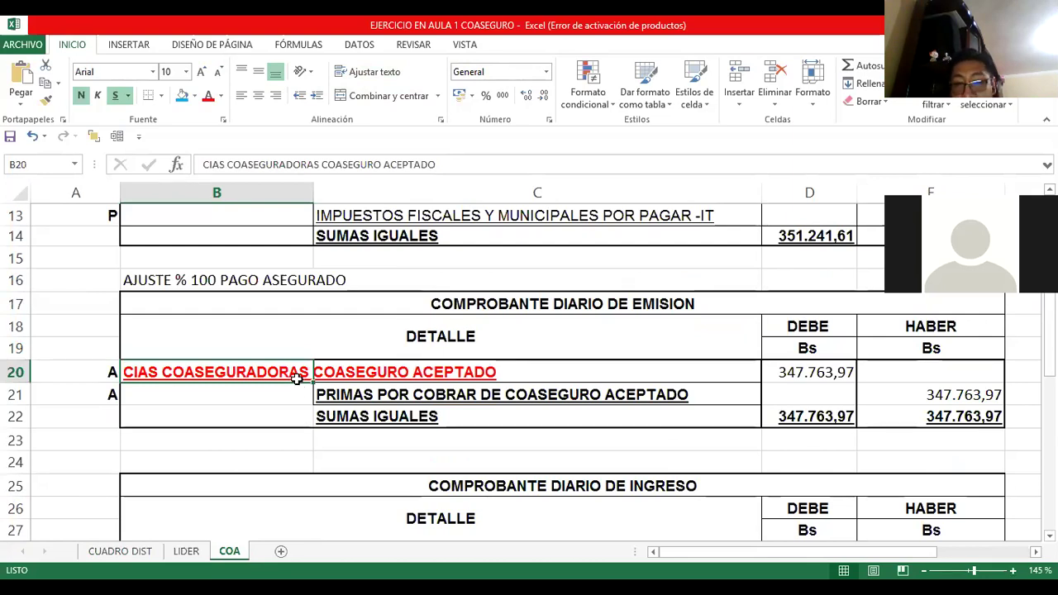
{"action": "key", "text": "Right"}
{"action": "key", "text": "Right"}
{"action": "left_click", "coordinate": [182, 95]}
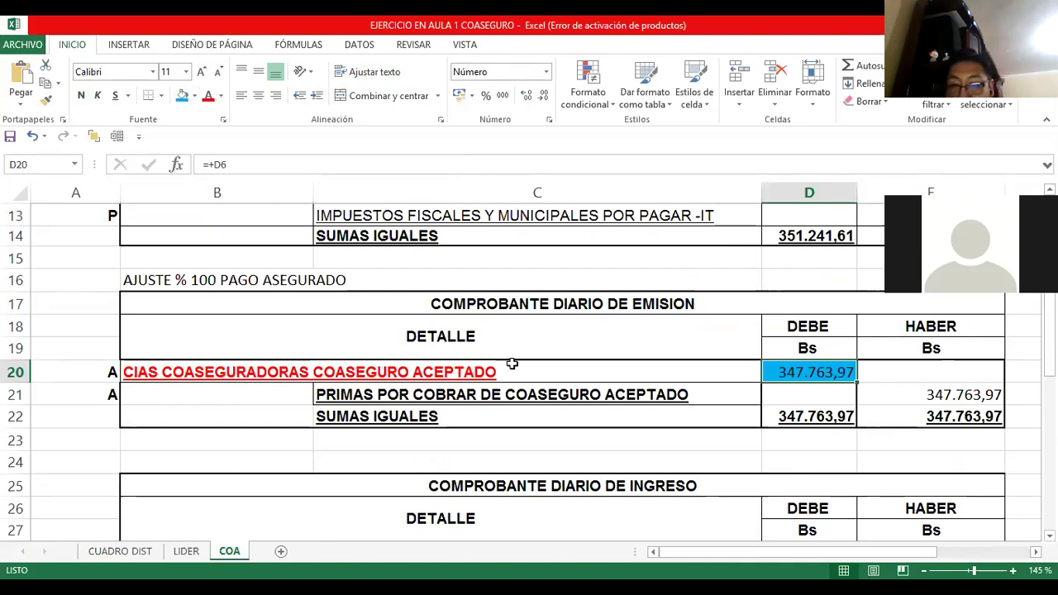
{"action": "key", "text": "Down"}
{"action": "key", "text": "Right"}
{"action": "key", "text": "Right"}
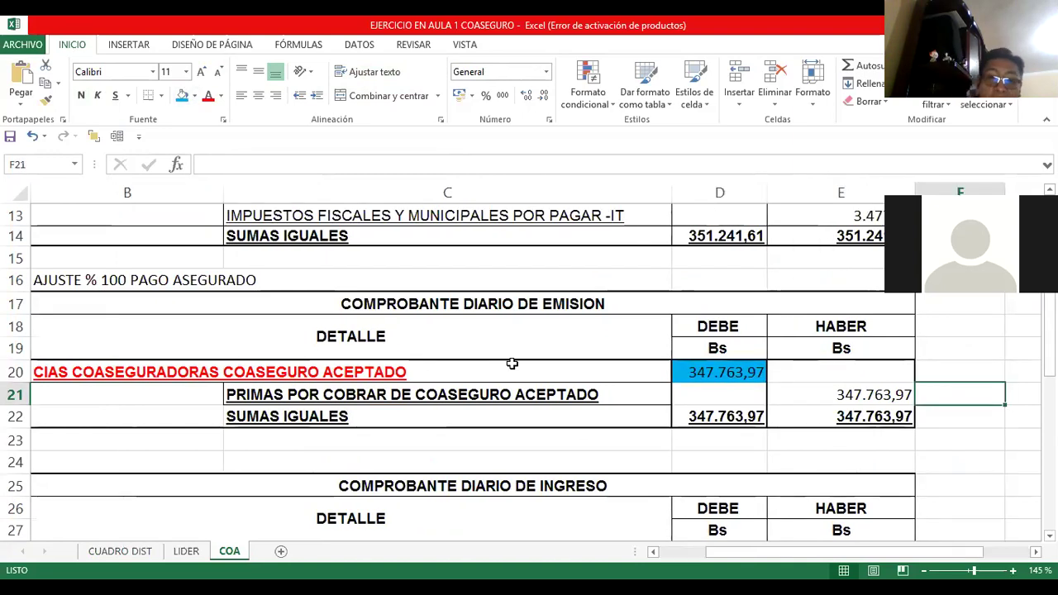
{"action": "key", "text": "Left"}
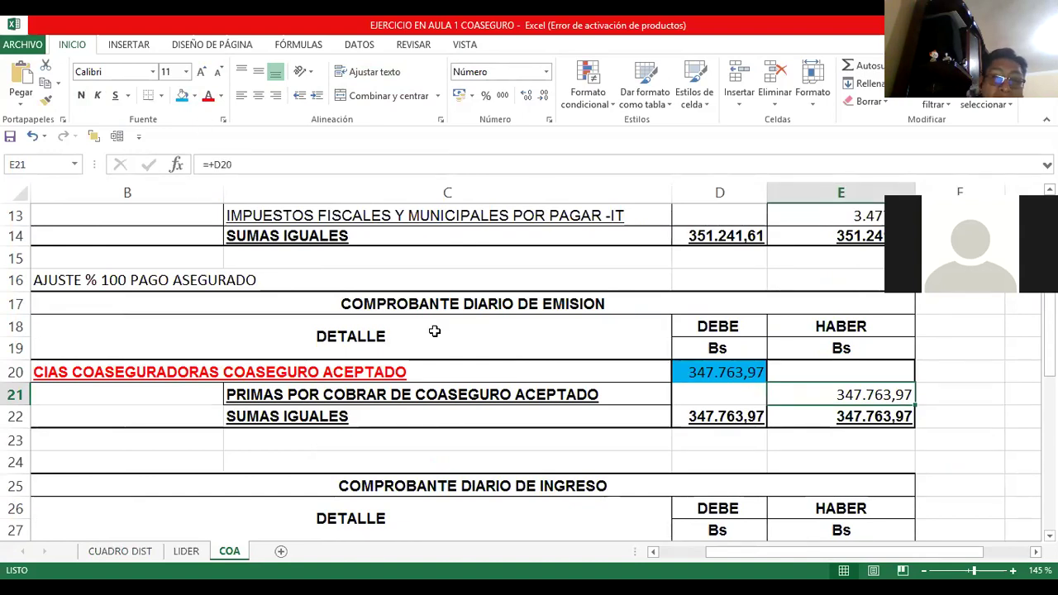
{"action": "key", "text": "F4"}
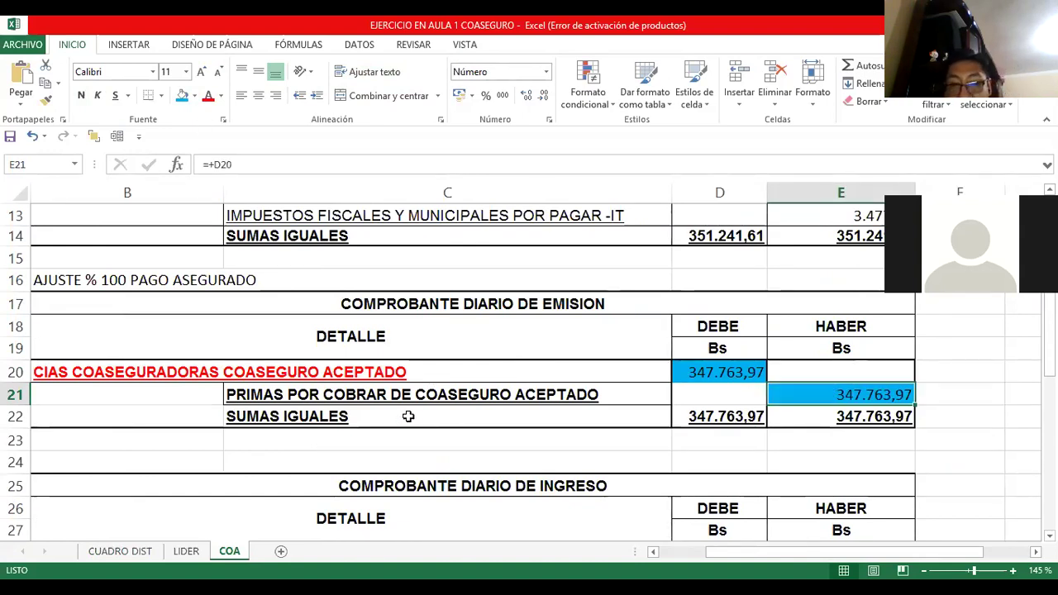
- In the COMPROBANTE DIARIO DE INGRESO, fill the BANCOS Y ENTIDADES FINANCIERAS debit D28 and the CIAS COASEGURADORAS COASEGURO ACEPTADO credit E29 with blue
{"action": "key", "text": "Left"}
{"action": "key", "text": "Left"}
{"action": "key", "text": "Left"}
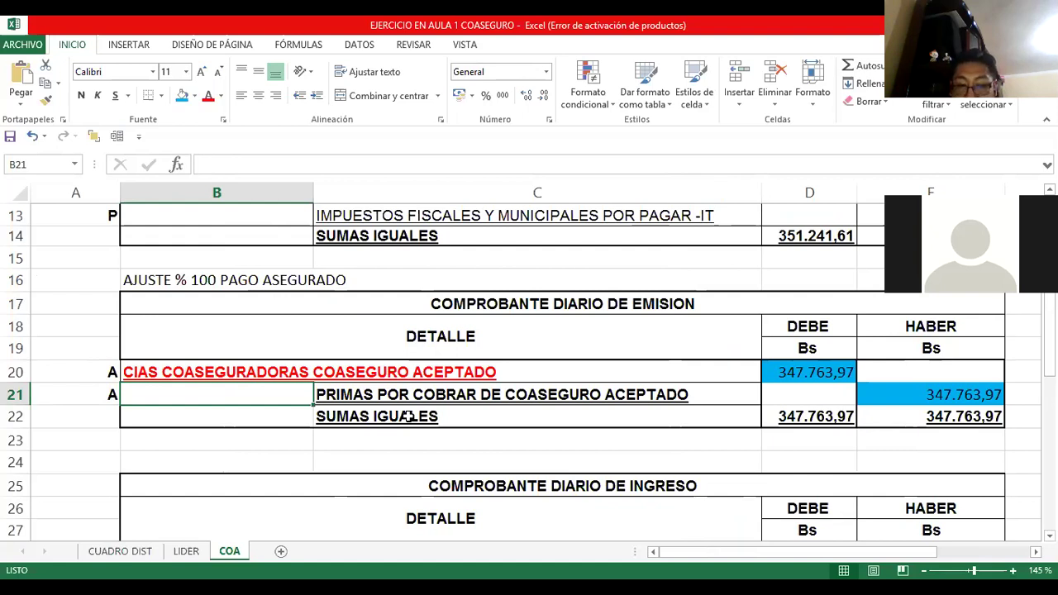
{"action": "key", "text": "Down"}
{"action": "key", "text": "Down"}
{"action": "key", "text": "Down"}
{"action": "key", "text": "Down"}
{"action": "key", "text": "Down"}
{"action": "key", "text": "Down"}
{"action": "key", "text": "Down"}
{"action": "key", "text": "Down"}
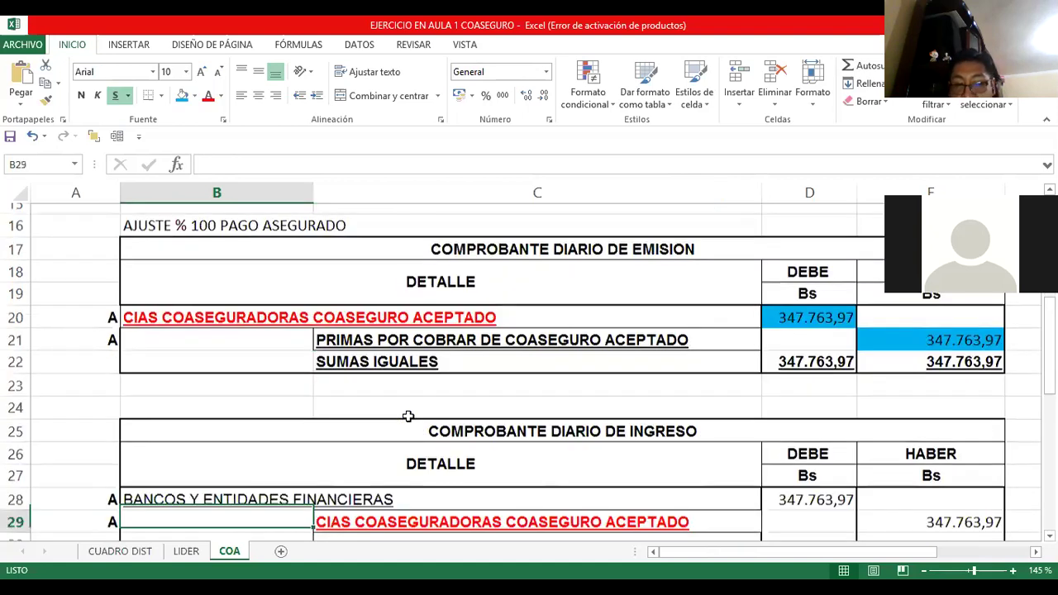
{"action": "key", "text": "Up"}
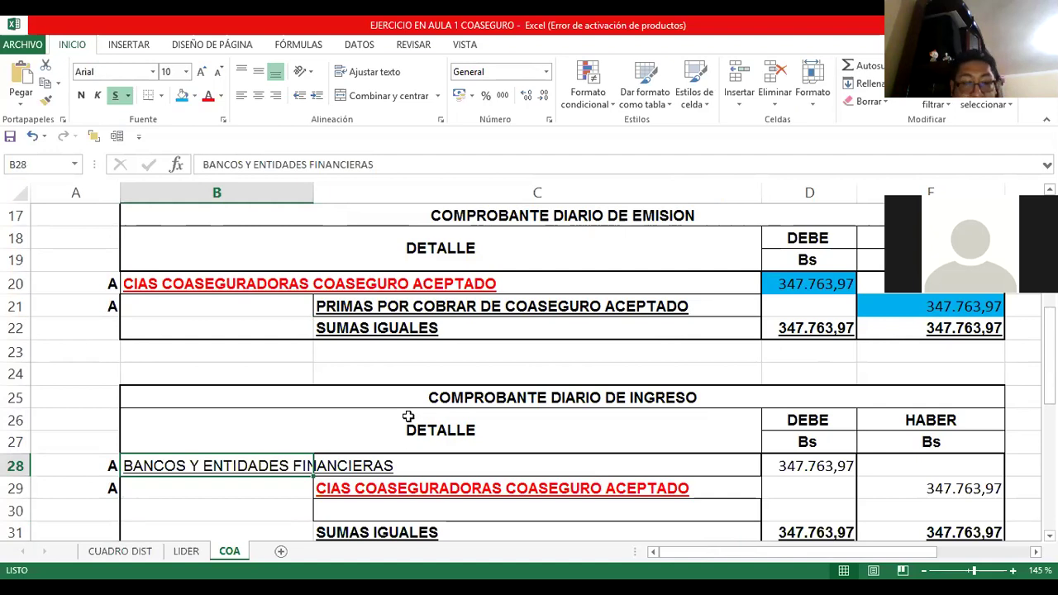
{"action": "key", "text": "Left"}
{"action": "key", "text": "Right"}
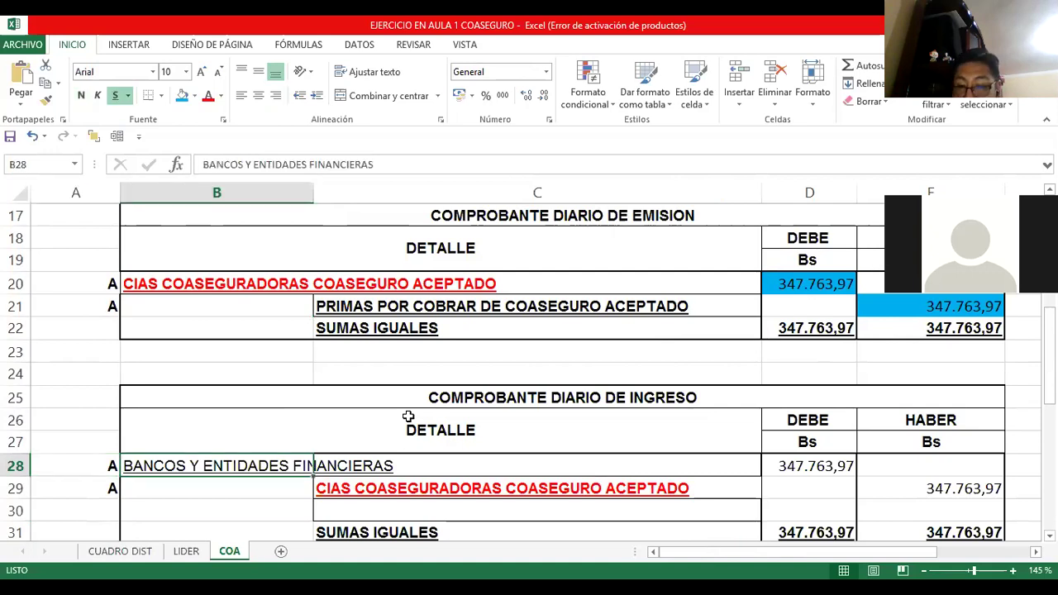
{"action": "key", "text": "Right"}
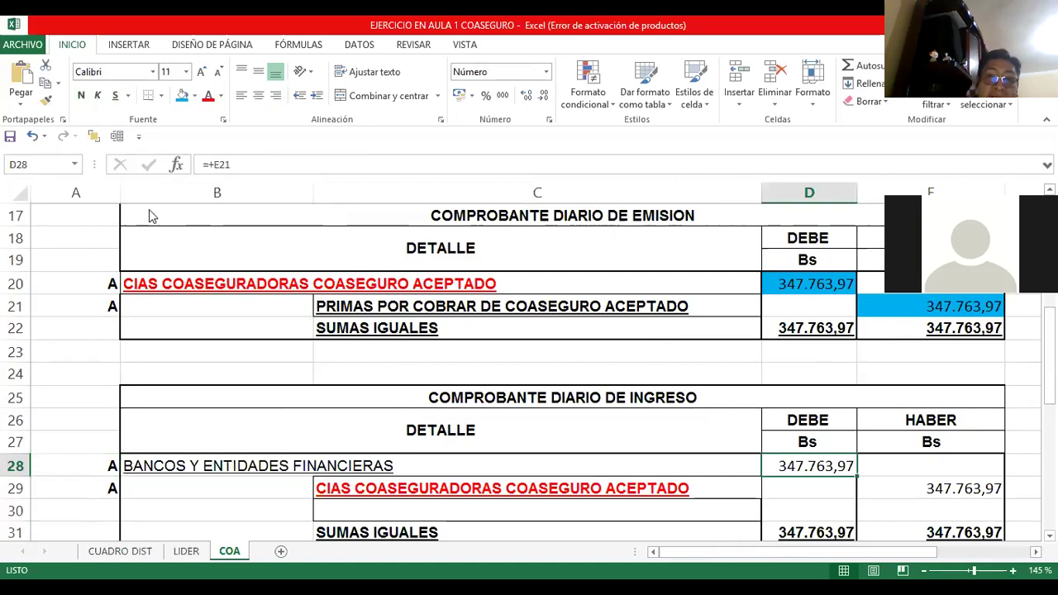
{"action": "left_click", "coordinate": [180, 97]}
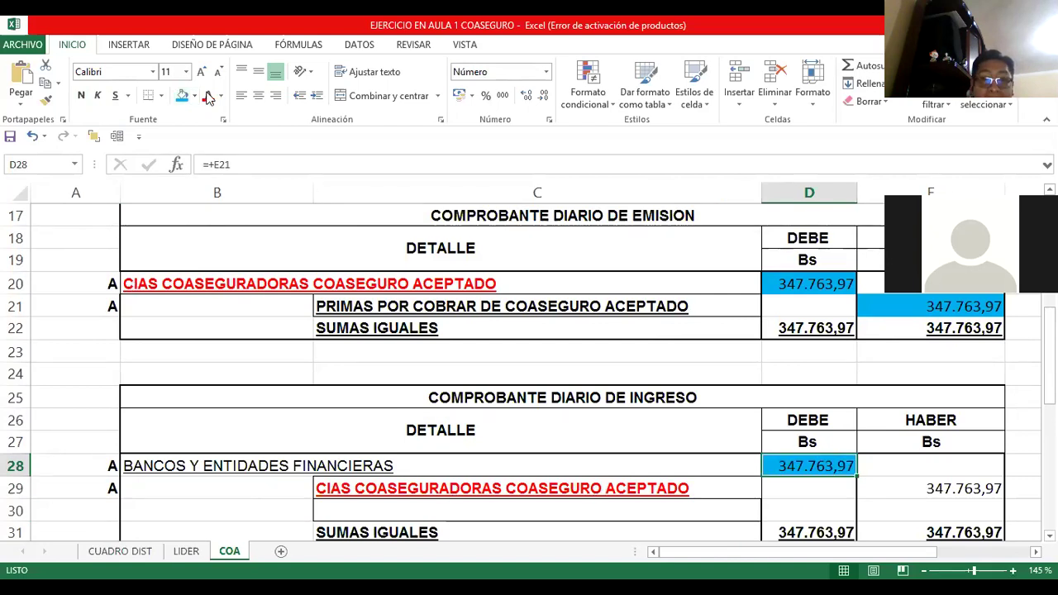
{"action": "key", "text": "Down"}
{"action": "key", "text": "Right"}
{"action": "key", "text": "F4"}
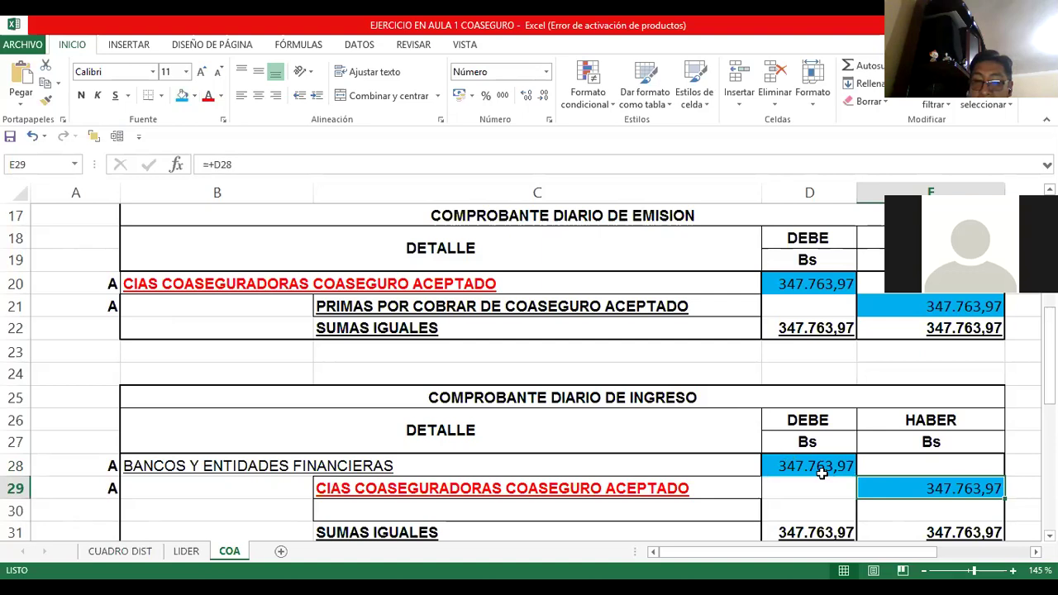
- Compare the PRIMAS POR COBRAR DE COASEGURO ACEPTADO entry in COA's adjustment voucher with the BANCOS and CIAS COASEGURADORAS entries in the income voucher
{"action": "left_click", "coordinate": [484, 302]}
{"action": "left_click", "coordinate": [510, 468]}
{"action": "left_click", "coordinate": [512, 314]}
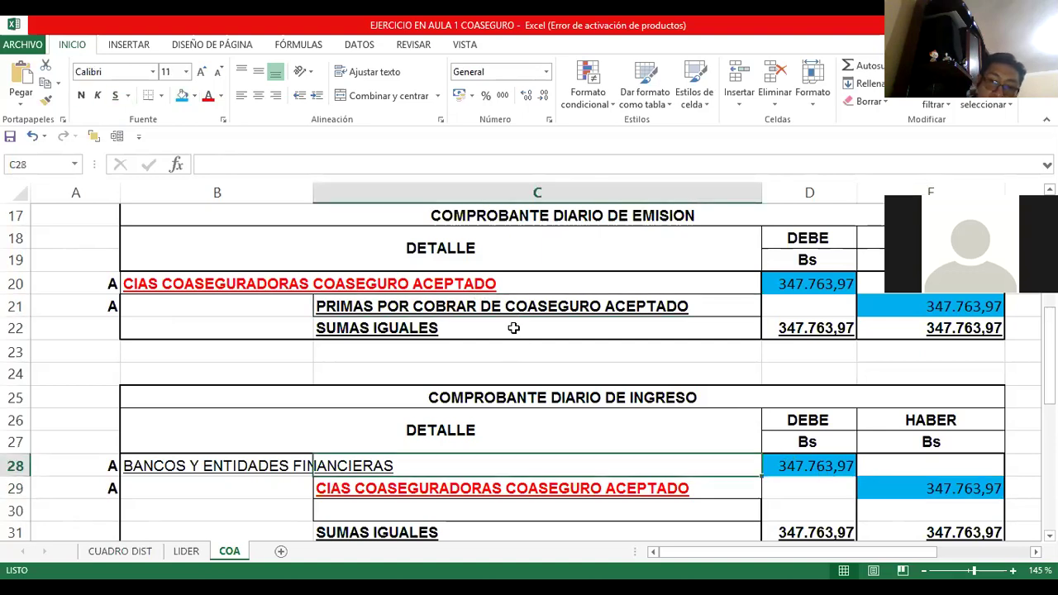
{"action": "left_click", "coordinate": [517, 326]}
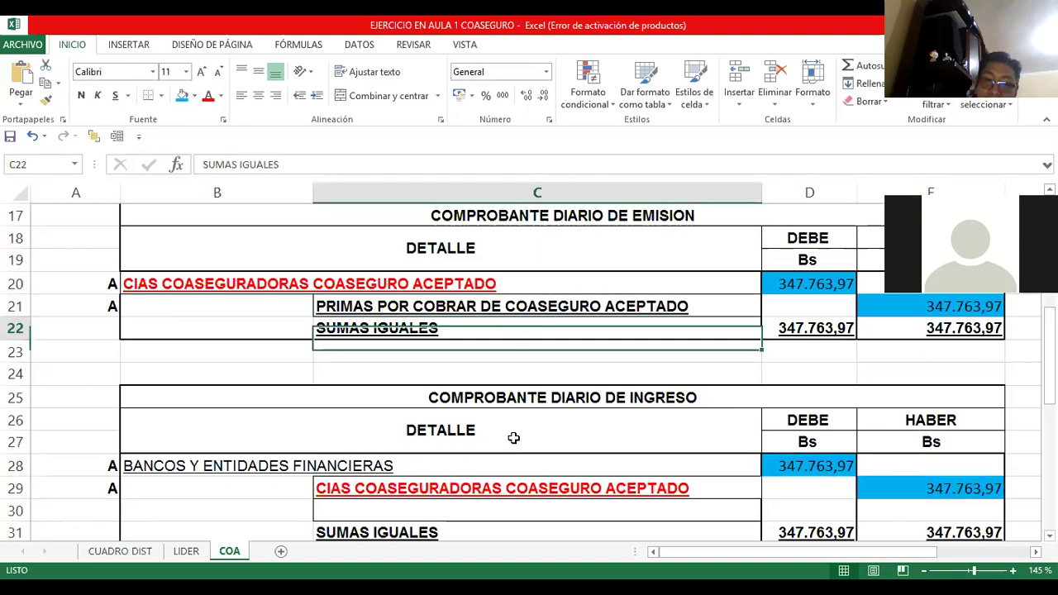
{"action": "left_click", "coordinate": [514, 462]}
{"action": "left_click", "coordinate": [530, 352]}
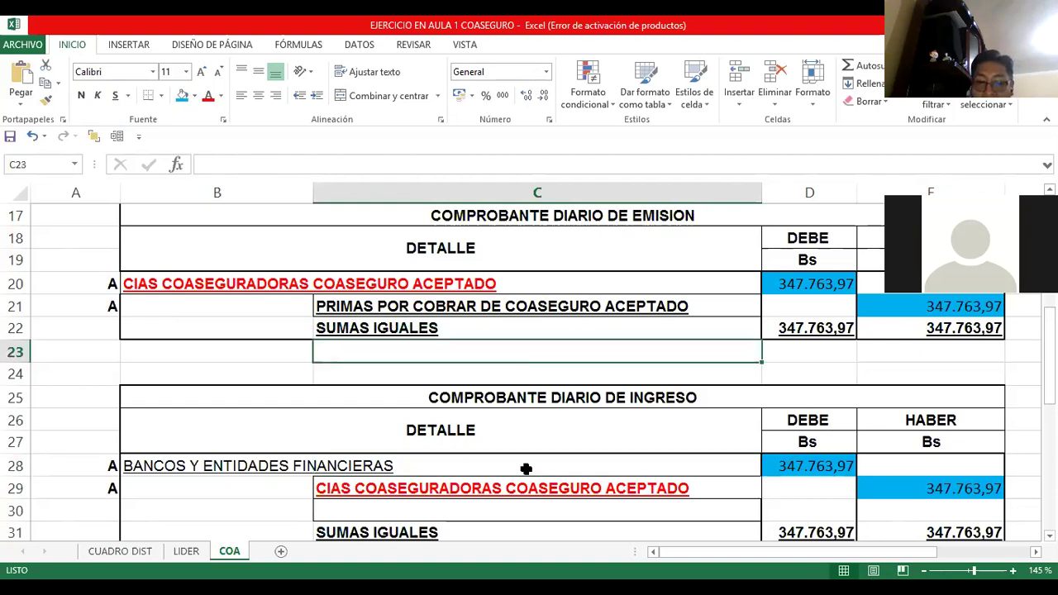
{"action": "left_click", "coordinate": [539, 314]}
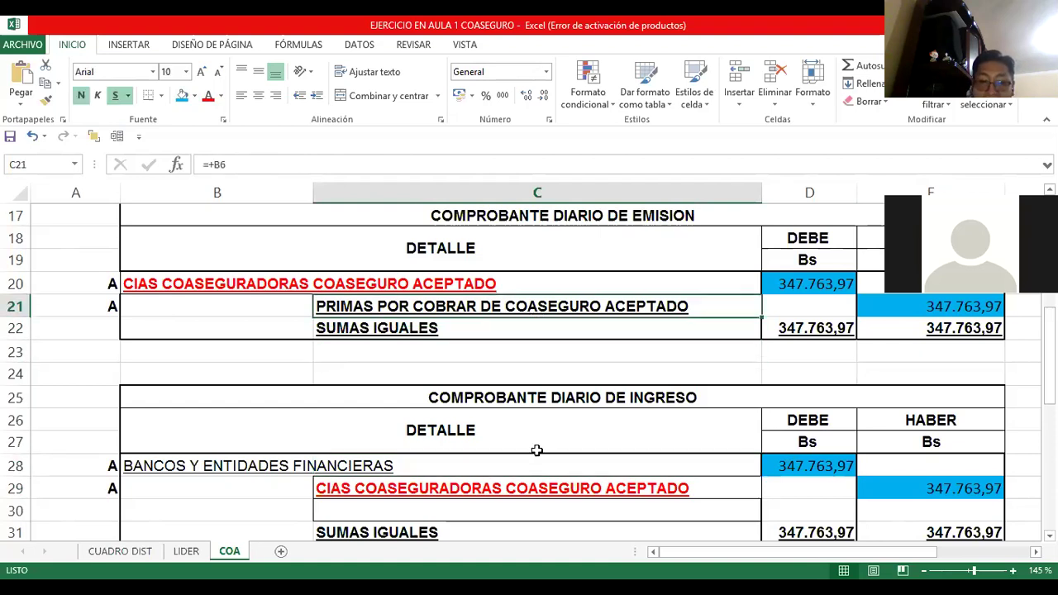
{"action": "left_click", "coordinate": [538, 327]}
{"action": "left_click", "coordinate": [542, 466]}
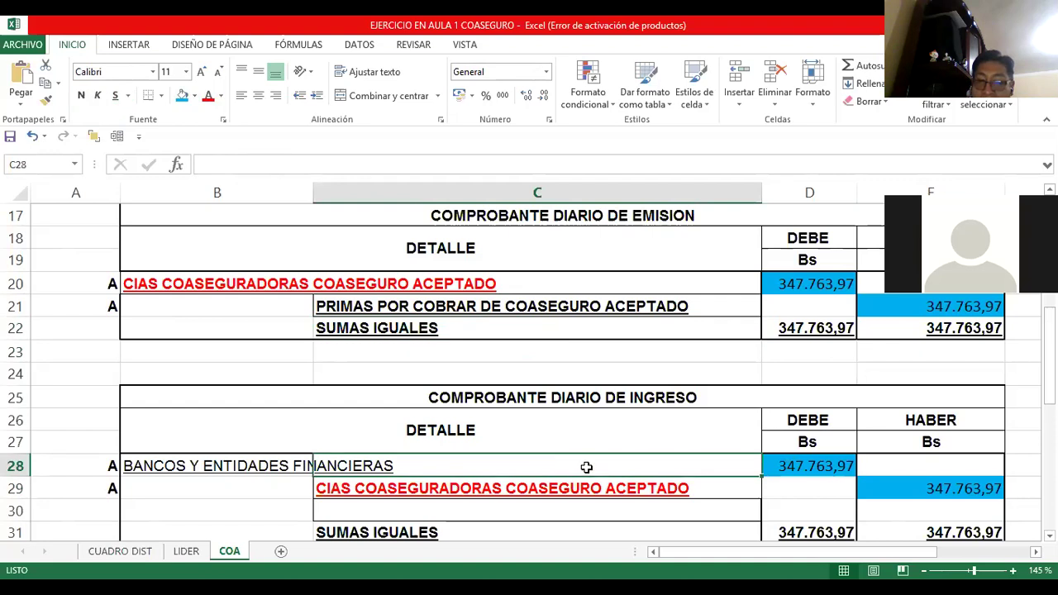
{"action": "key", "text": "Down"}
- Fill the COMISION AGENTE DE SEGUROS debit D37 on COA and its source amount G25 on CUADRO DIST with blue
{"action": "scroll", "coordinate": [643, 453], "scroll_direction": "down", "scroll_amount": 2}
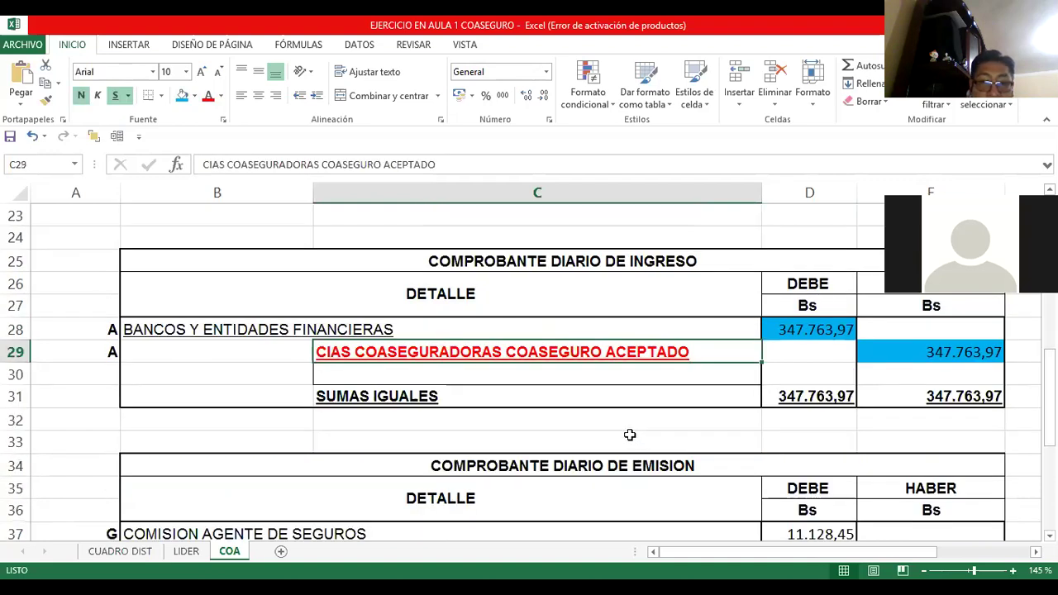
{"action": "scroll", "coordinate": [625, 420], "scroll_direction": "down", "scroll_amount": 3}
{"action": "scroll", "coordinate": [611, 406], "scroll_direction": "down", "scroll_amount": 1}
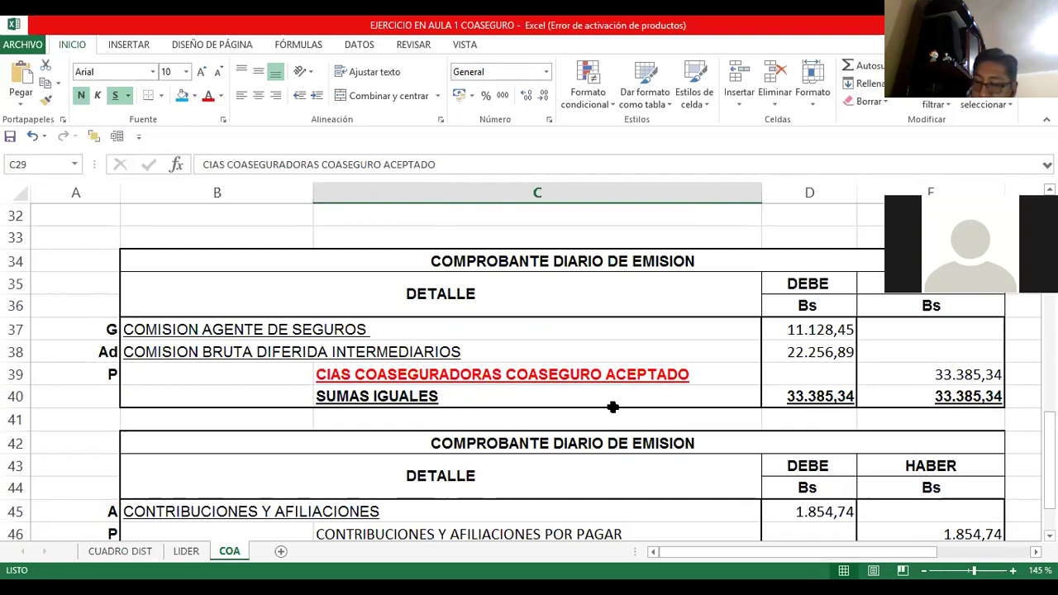
{"action": "left_click", "coordinate": [169, 329]}
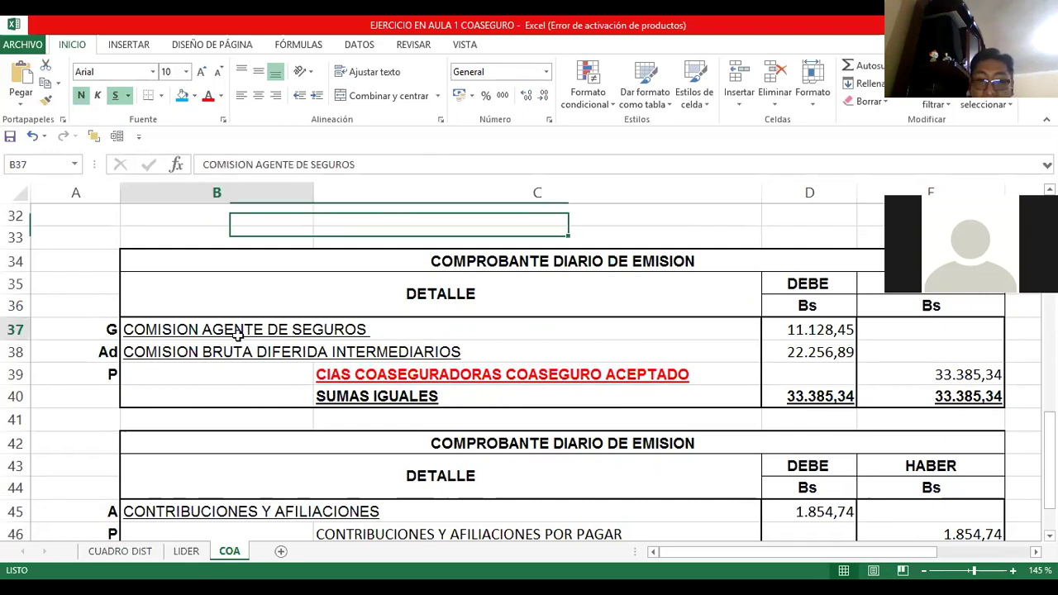
{"action": "left_click", "coordinate": [806, 332]}
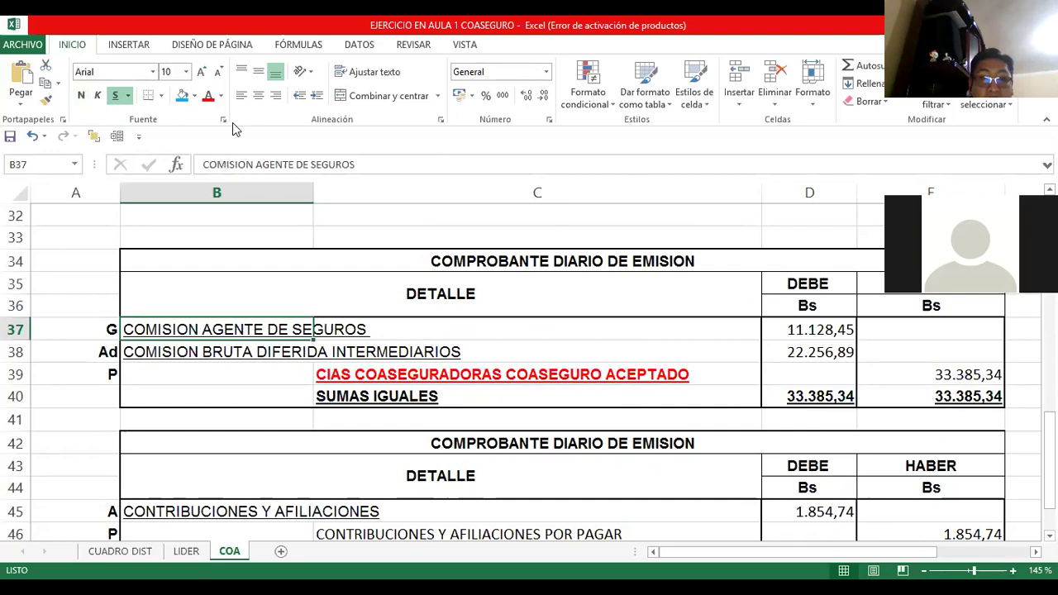
{"action": "left_click", "coordinate": [182, 95]}
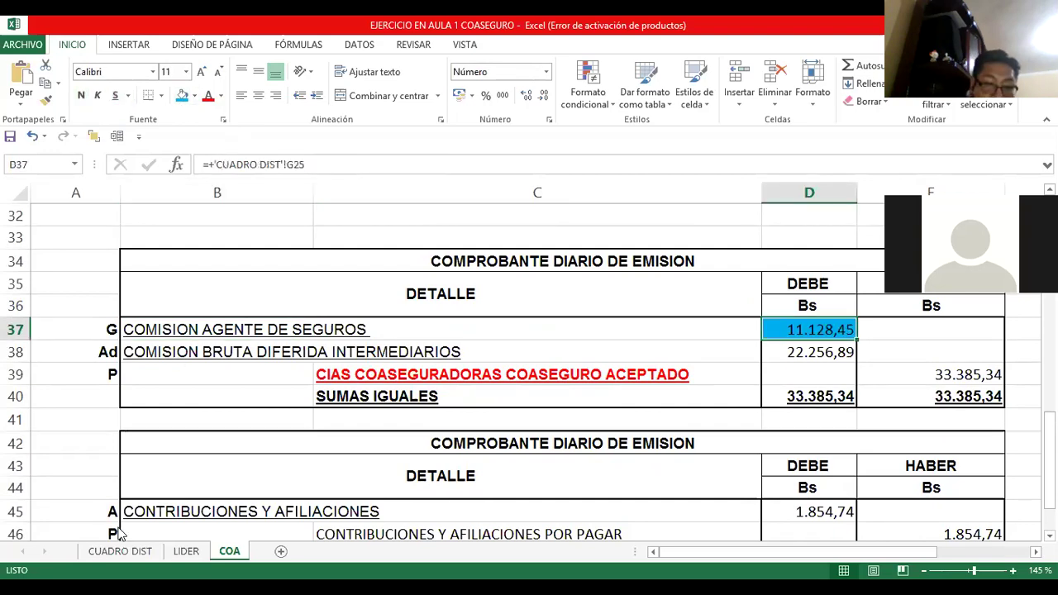
{"action": "key", "text": "ctrl+bracketleft"}
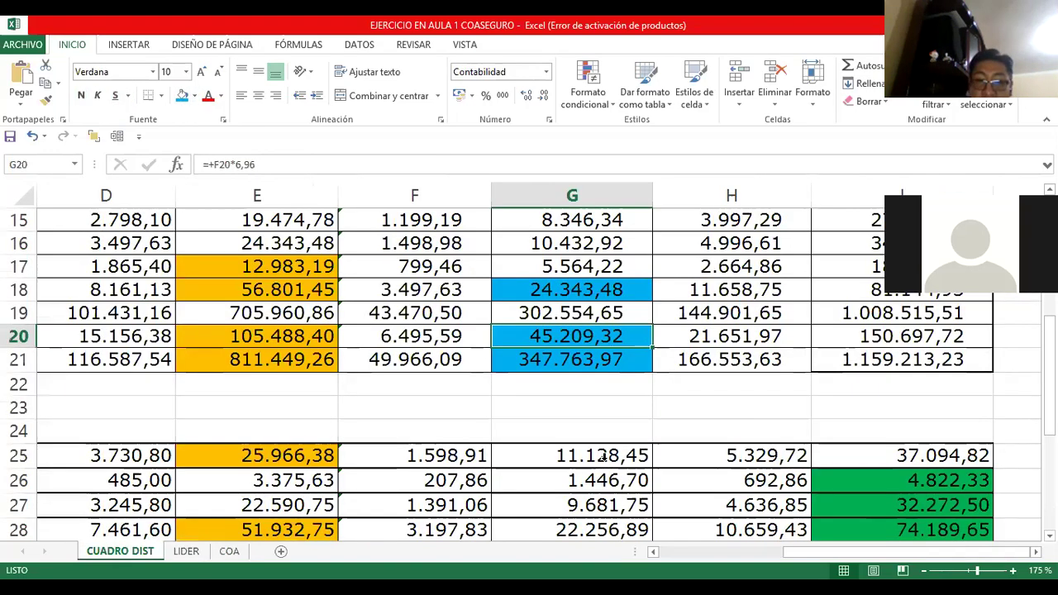
{"action": "key", "text": "F4"}
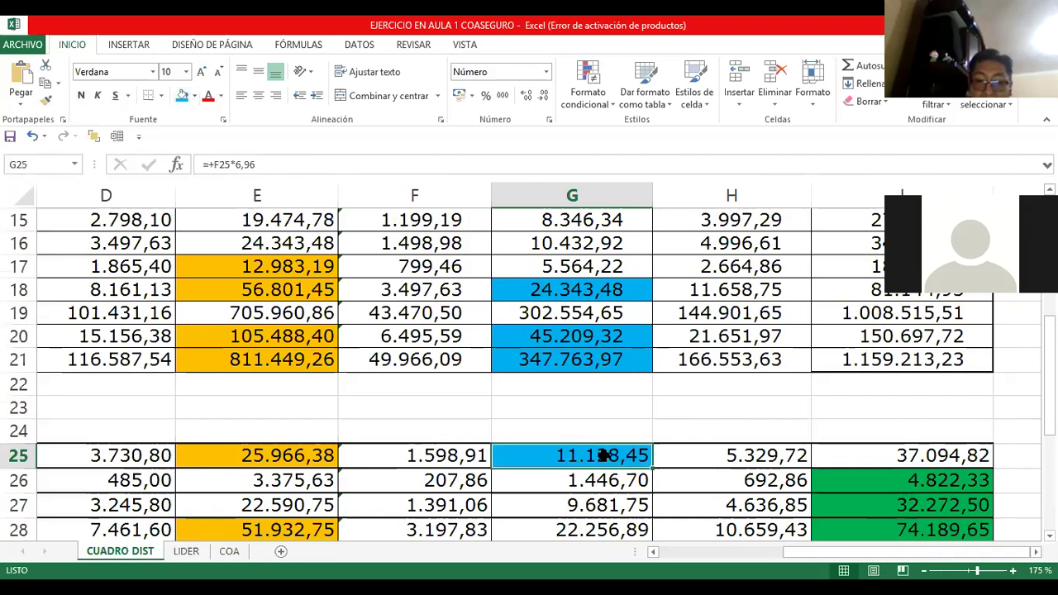
- Fill the COMISION BRUTA DIFERIDA INTERMEDIARIOS debit D38 on COA and its source amount G28 on CUADRO DIST with blue
{"action": "left_click", "coordinate": [235, 551]}
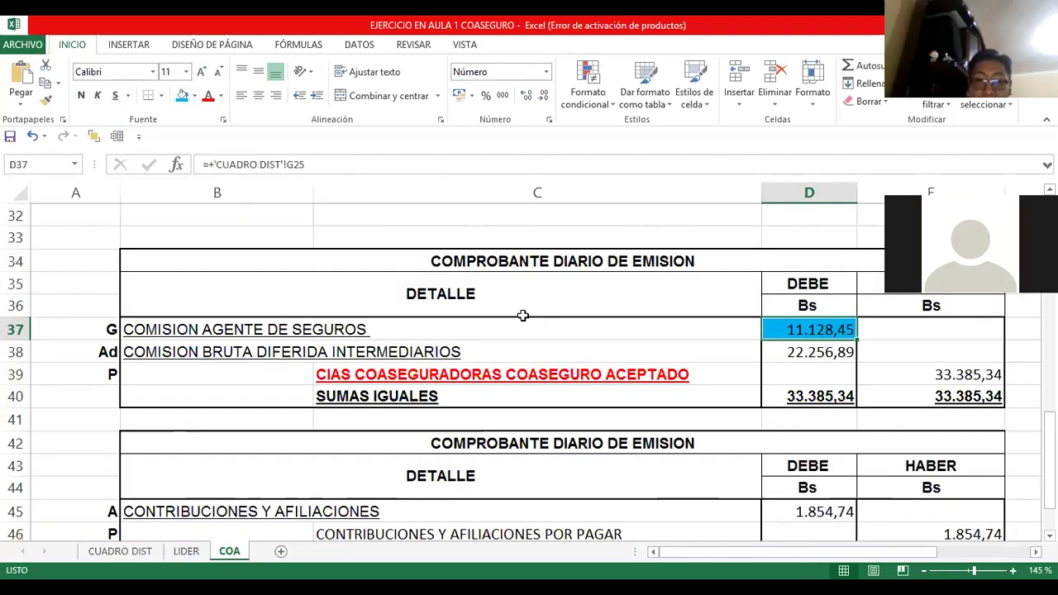
{"action": "left_click", "coordinate": [818, 353]}
{"action": "left_click", "coordinate": [182, 95]}
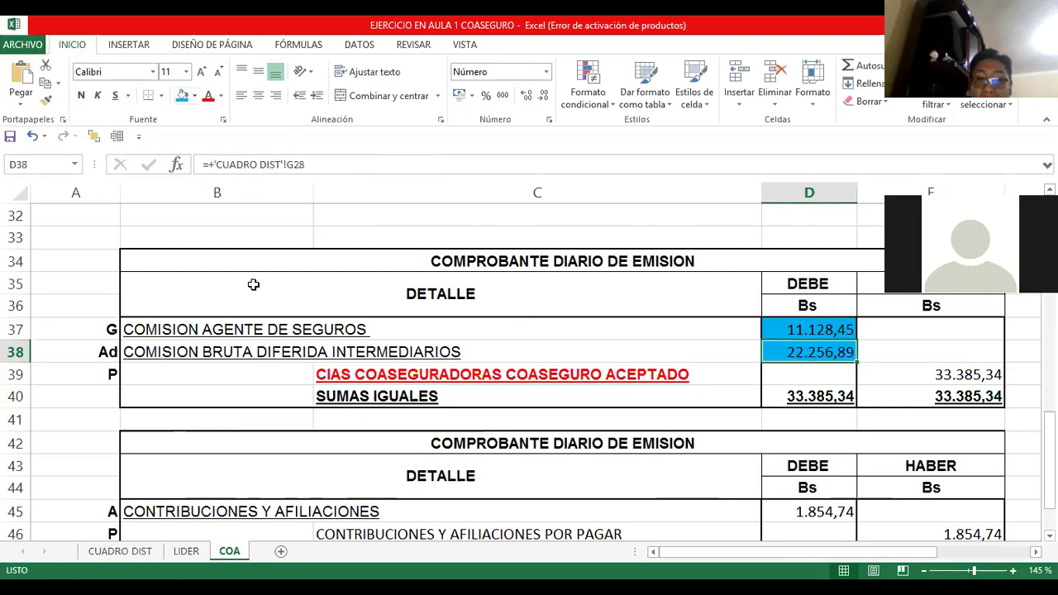
{"action": "left_click", "coordinate": [119, 551]}
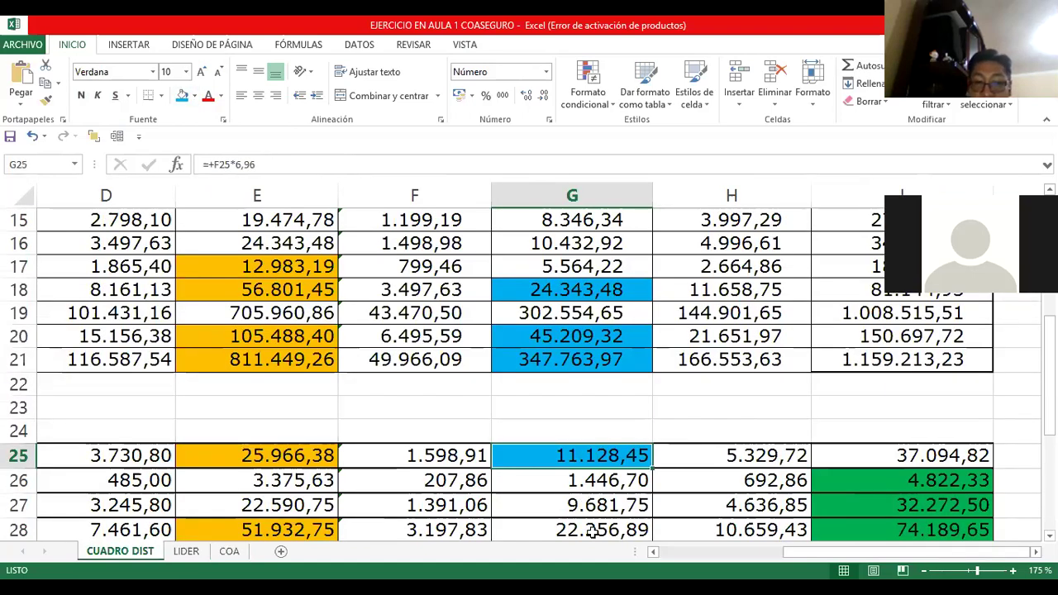
{"action": "left_click", "coordinate": [594, 530]}
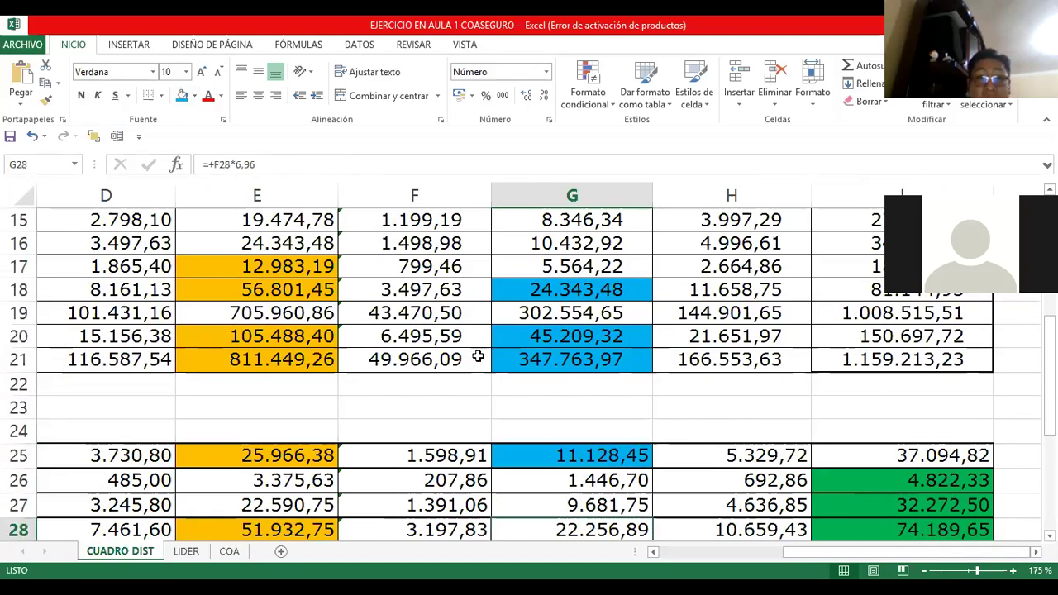
{"action": "left_click", "coordinate": [181, 97]}
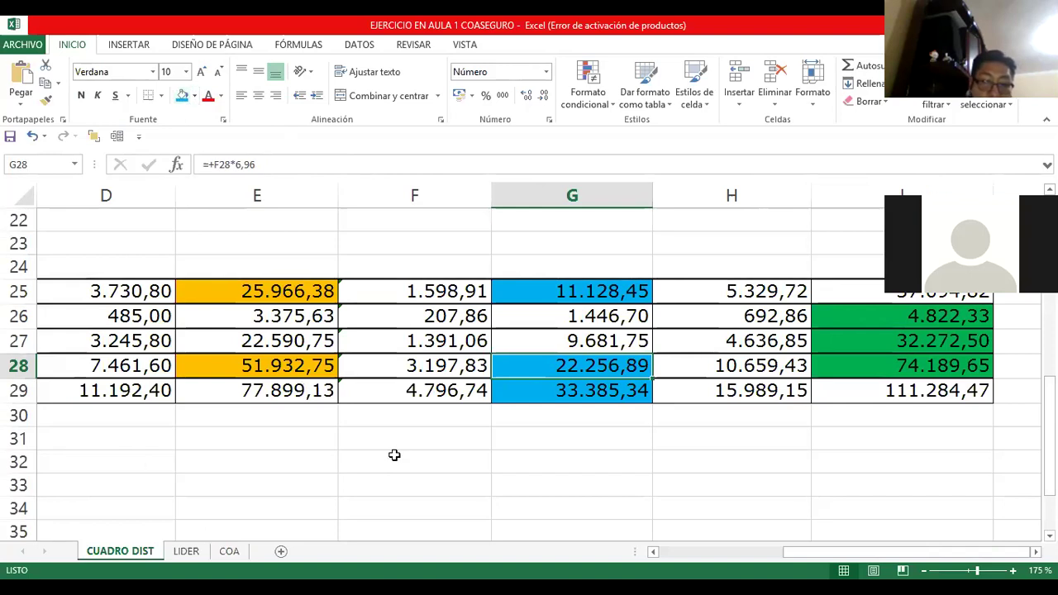
- Fill the commission voucher's CIAS COASEGURADORAS COASEGURO ACEPTADO credit E39 on COA with blue and check it against G29 on CUADRO DIST
{"action": "key", "text": "ctrl+Page_Down"}
{"action": "key", "text": "ctrl+Page_Down"}
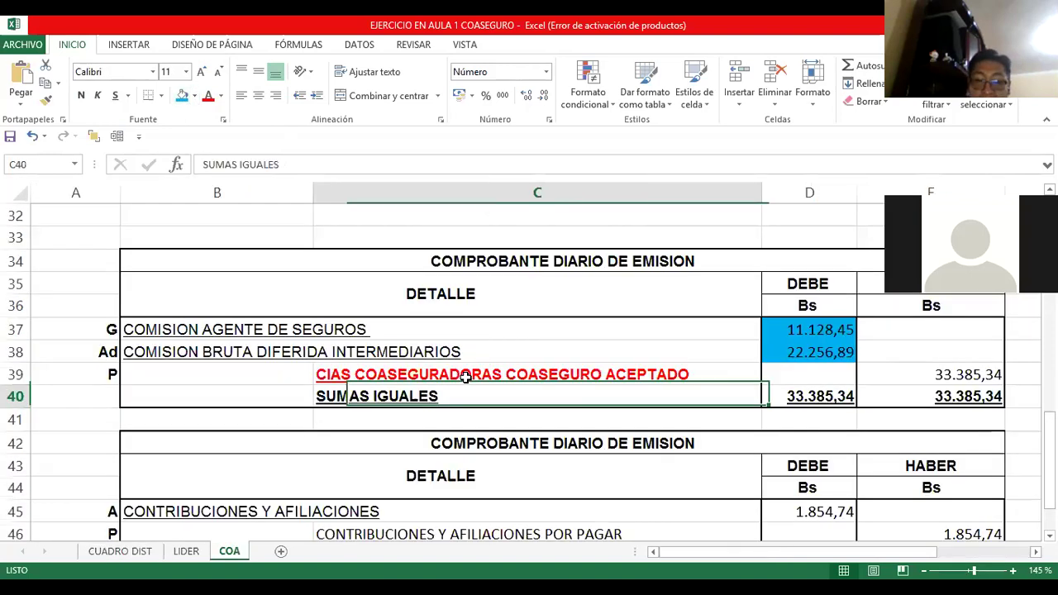
{"action": "left_click", "coordinate": [466, 374]}
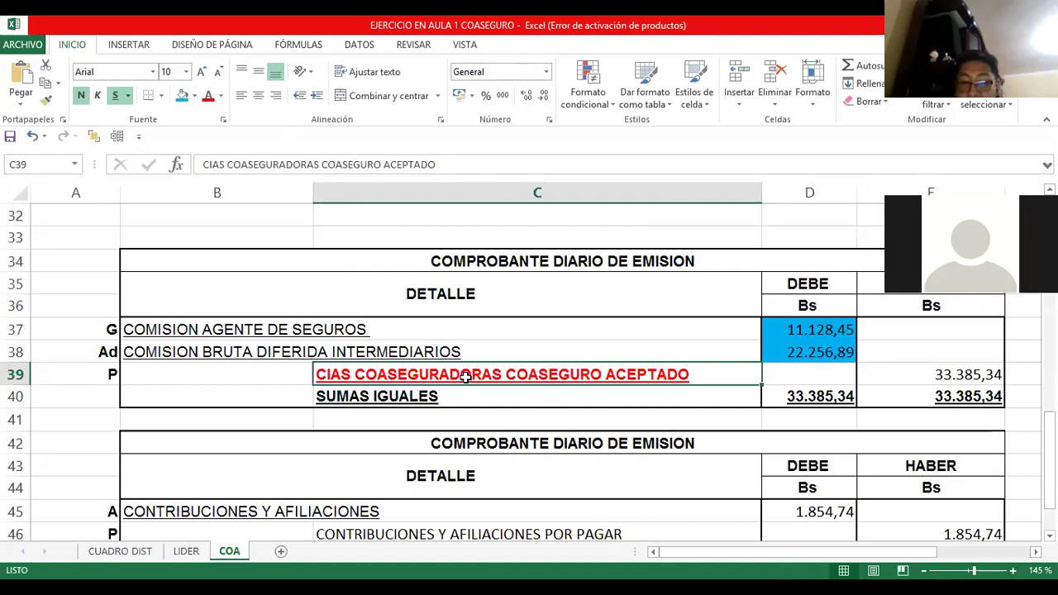
{"action": "key", "text": "Right"}
{"action": "key", "text": "Right"}
{"action": "key", "text": "Right"}
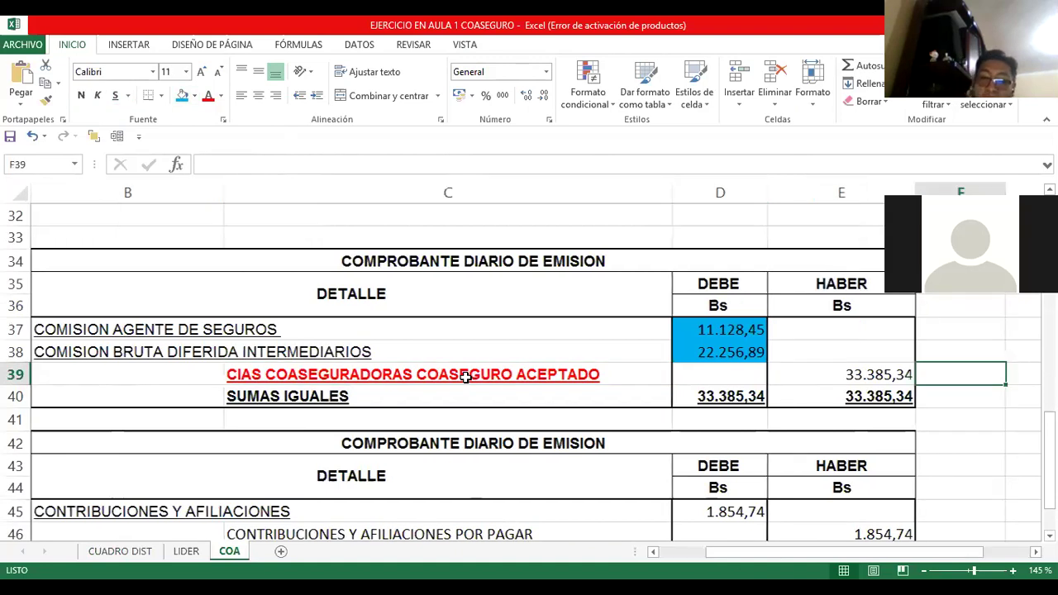
{"action": "key", "text": "Left"}
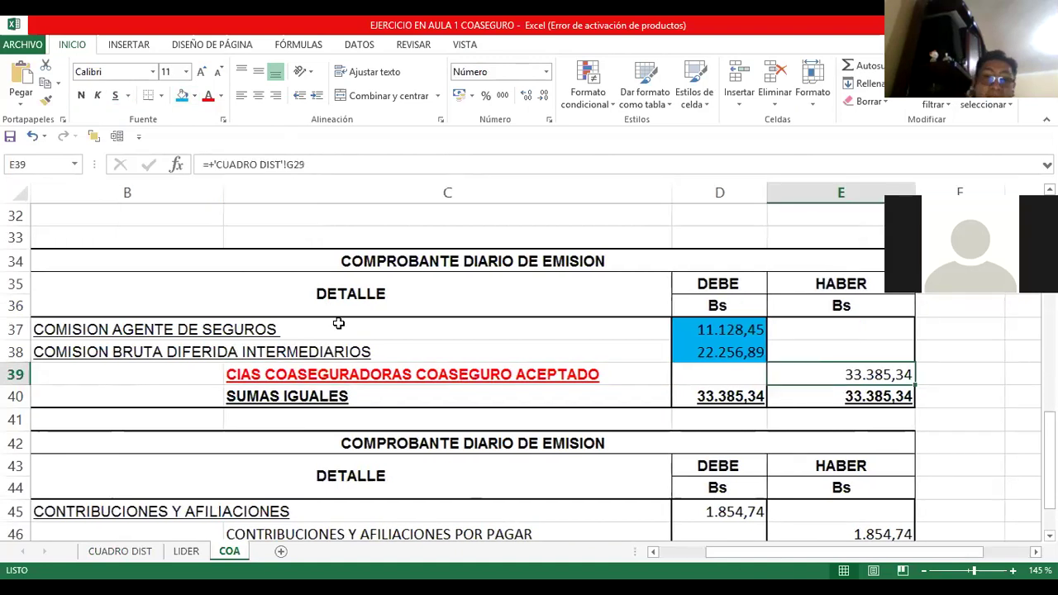
{"action": "left_click", "coordinate": [183, 96]}
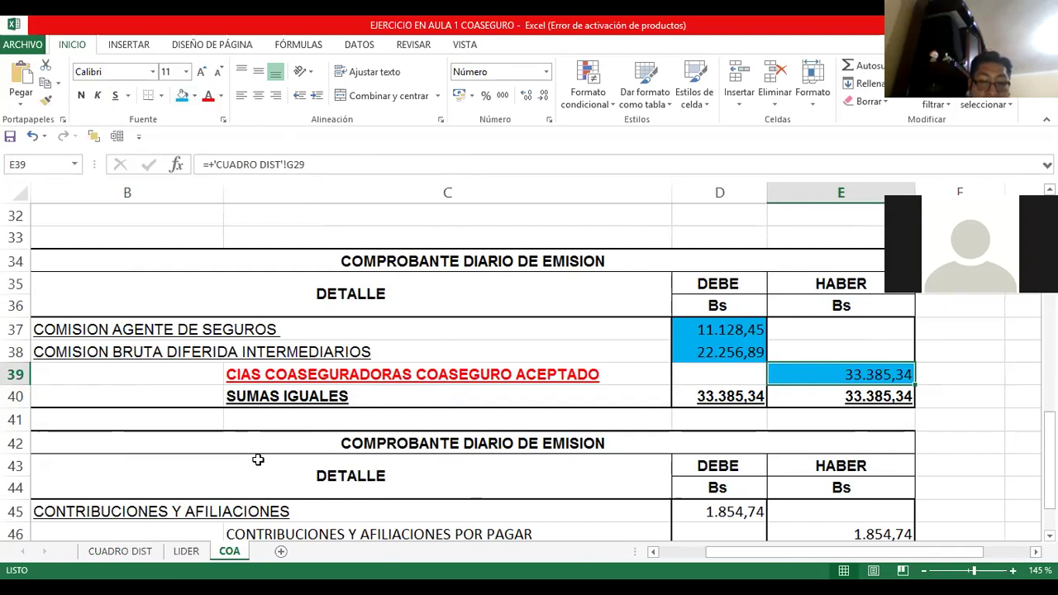
{"action": "left_click", "coordinate": [120, 551]}
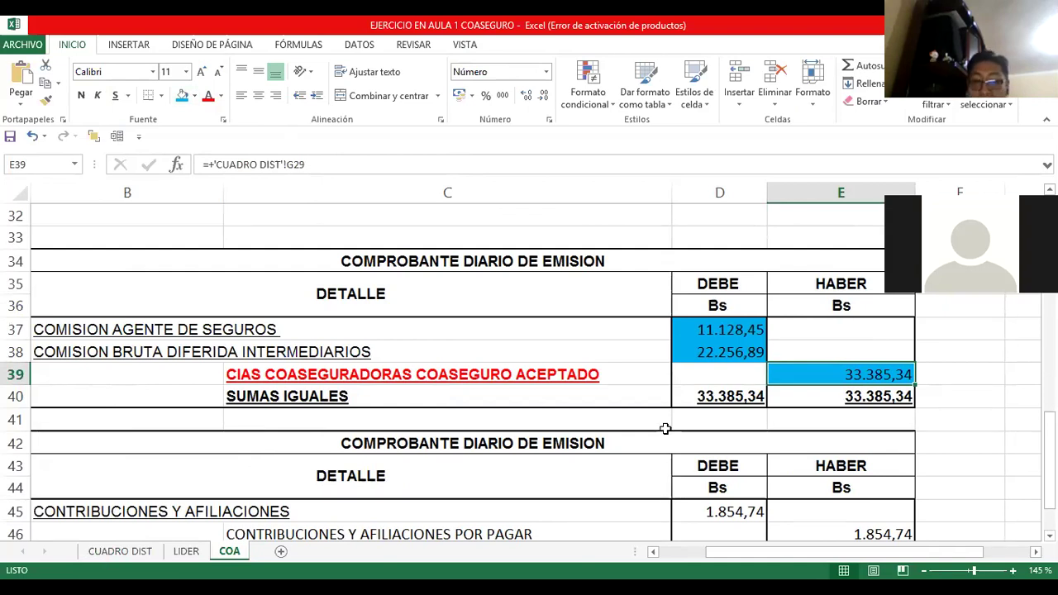
{"action": "key", "text": "Down"}
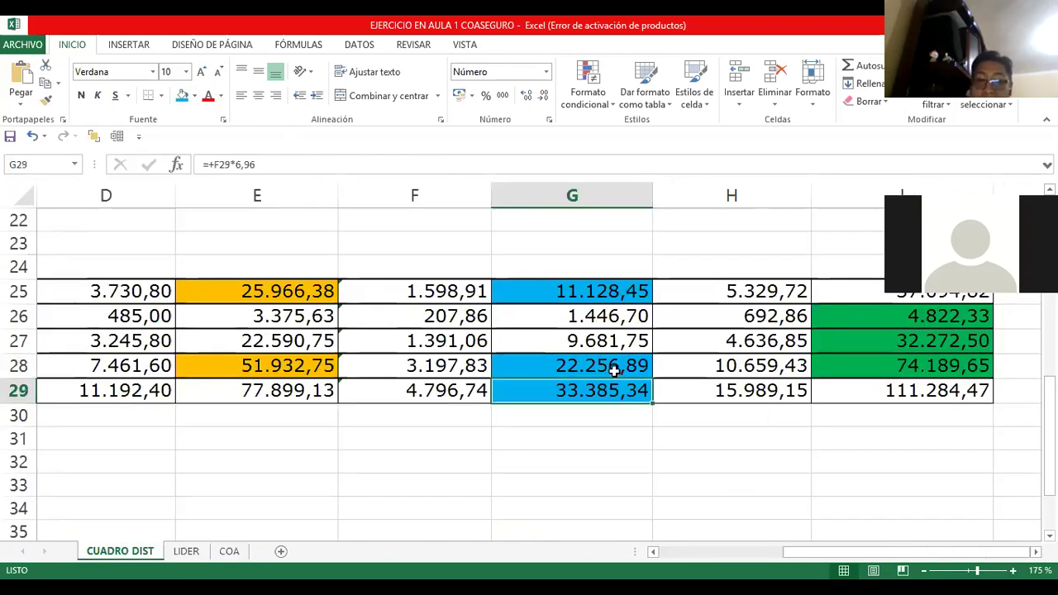
{"action": "key", "text": "Up"}
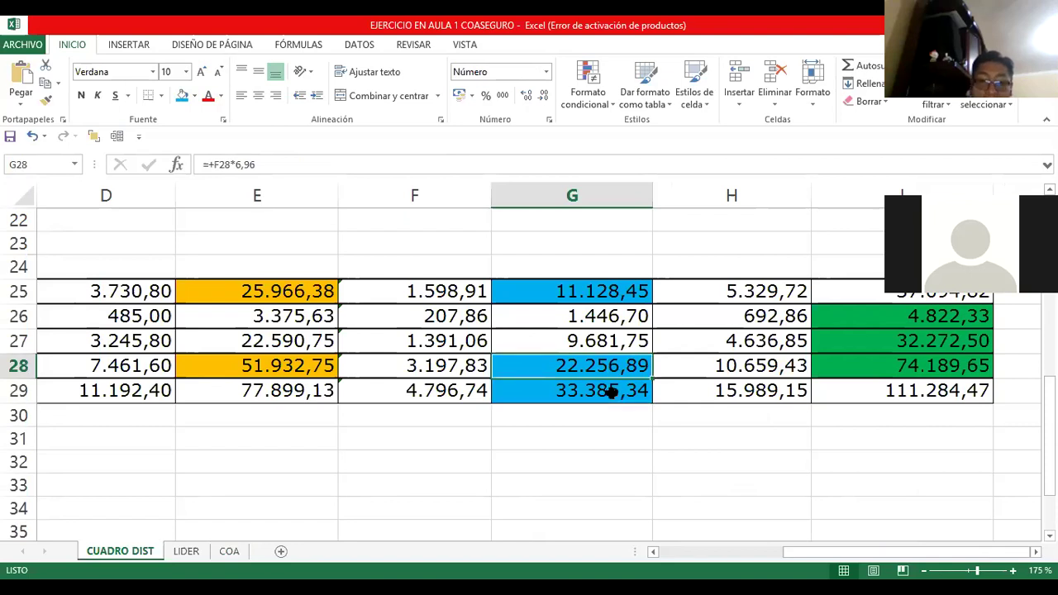
{"action": "key", "text": "Down"}
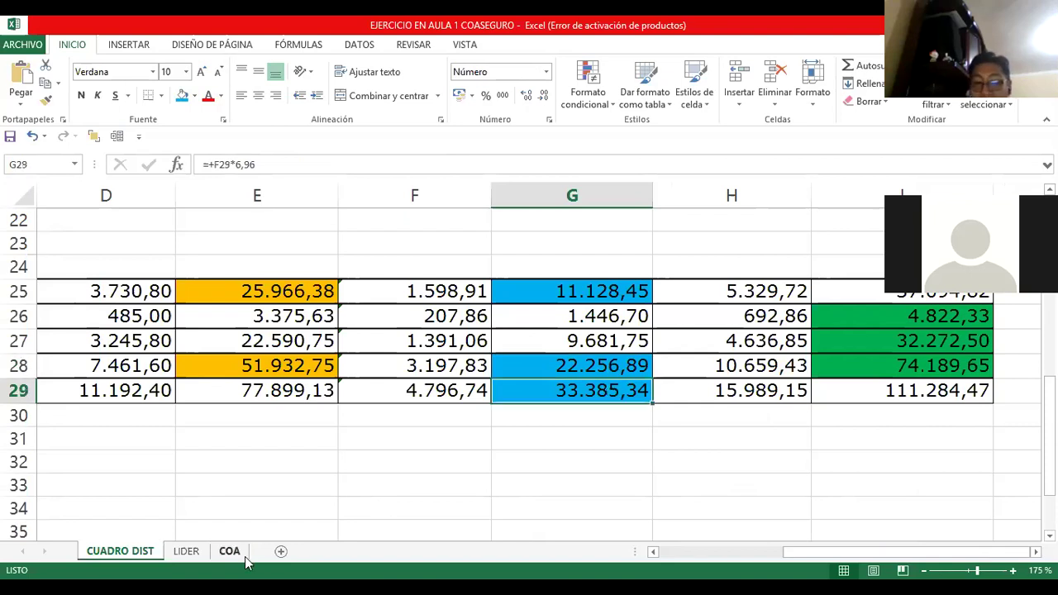
- Examine COA's CONTRIBUCIONES Y AFILIACIONES voucher, covering its accounts, type letters, the credit E46 and the formula of debit D45
{"action": "left_click", "coordinate": [244, 557]}
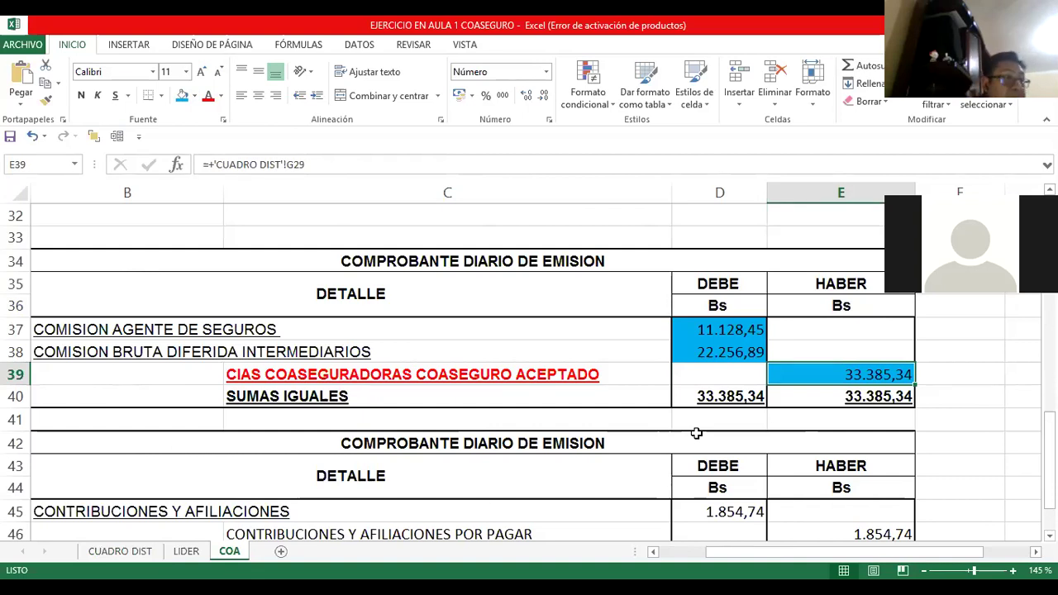
{"action": "scroll", "coordinate": [633, 415], "scroll_direction": "down", "scroll_amount": 2}
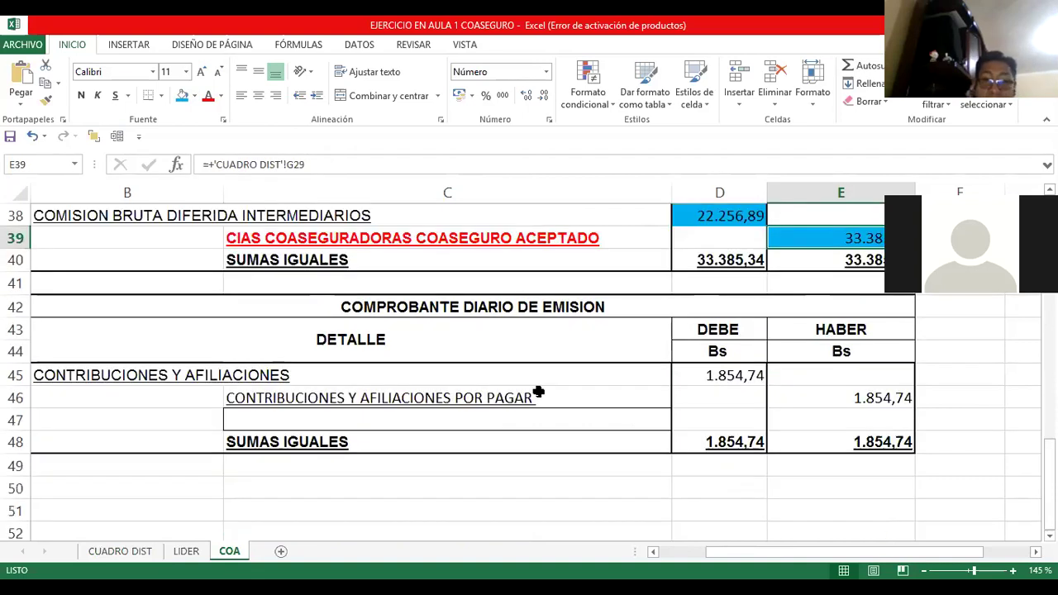
{"action": "left_click", "coordinate": [740, 377]}
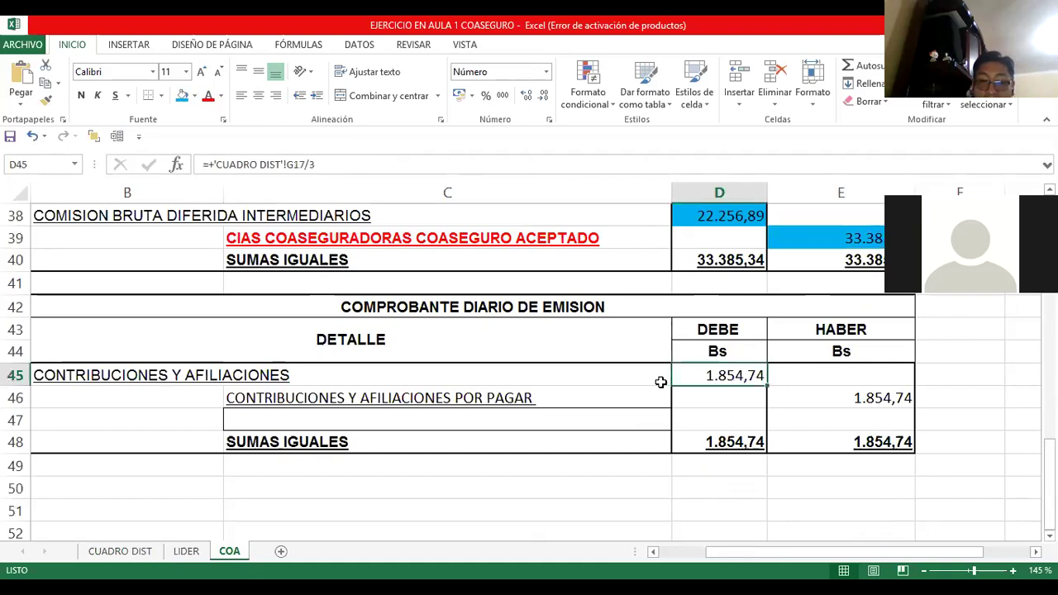
{"action": "left_click", "coordinate": [248, 377]}
{"action": "key", "text": "Down"}
{"action": "scroll", "coordinate": [248, 376], "scroll_direction": "left", "scroll_amount": 1}
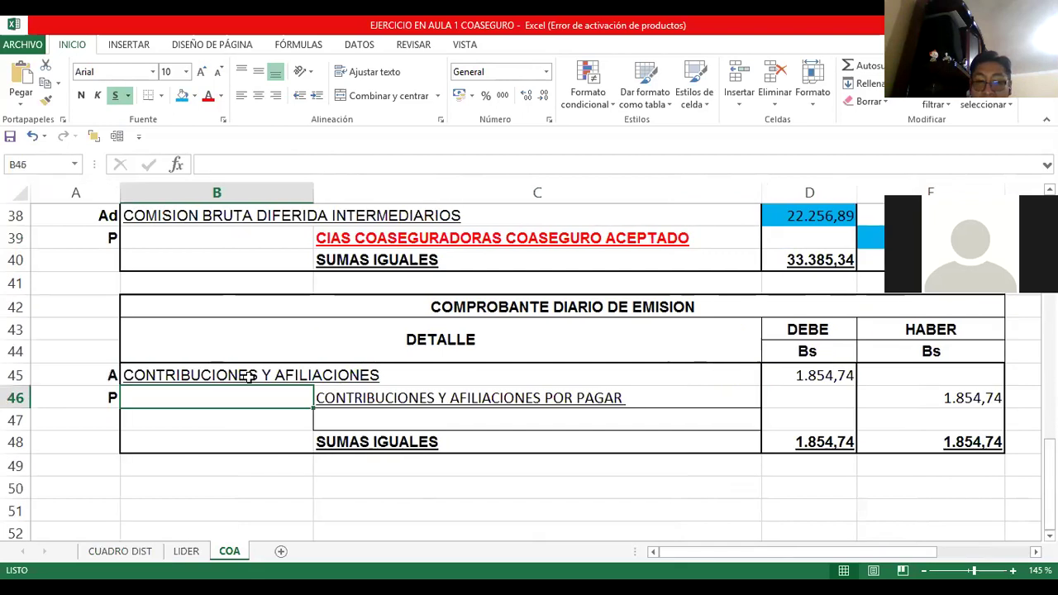
{"action": "key", "text": "Right"}
{"action": "key", "text": "Right"}
{"action": "key", "text": "Right"}
{"action": "key", "text": "Right"}
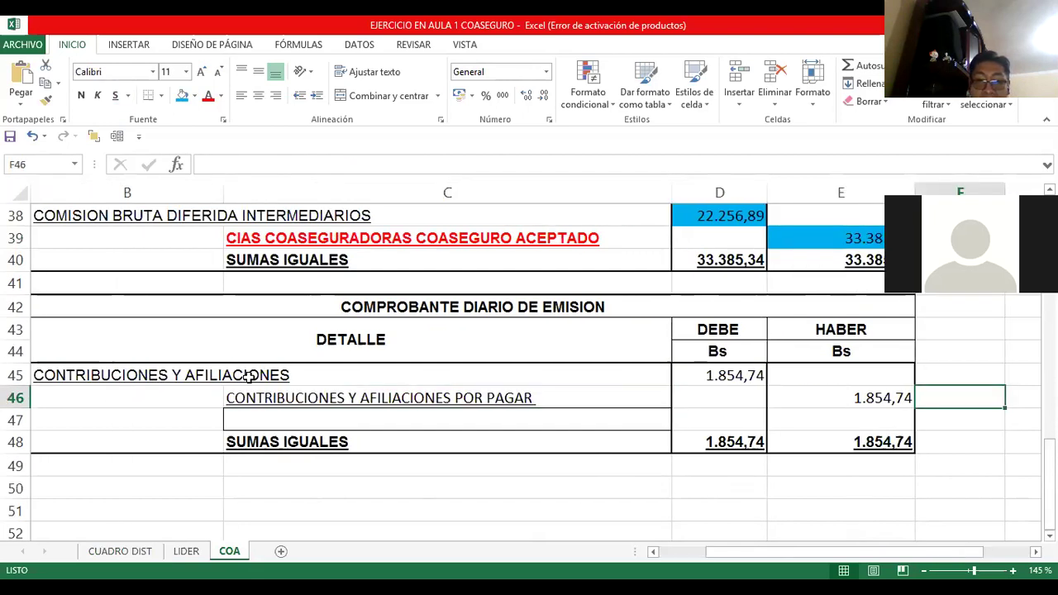
{"action": "key", "text": "Left"}
{"action": "key", "text": "Left"}
{"action": "key", "text": "Up"}
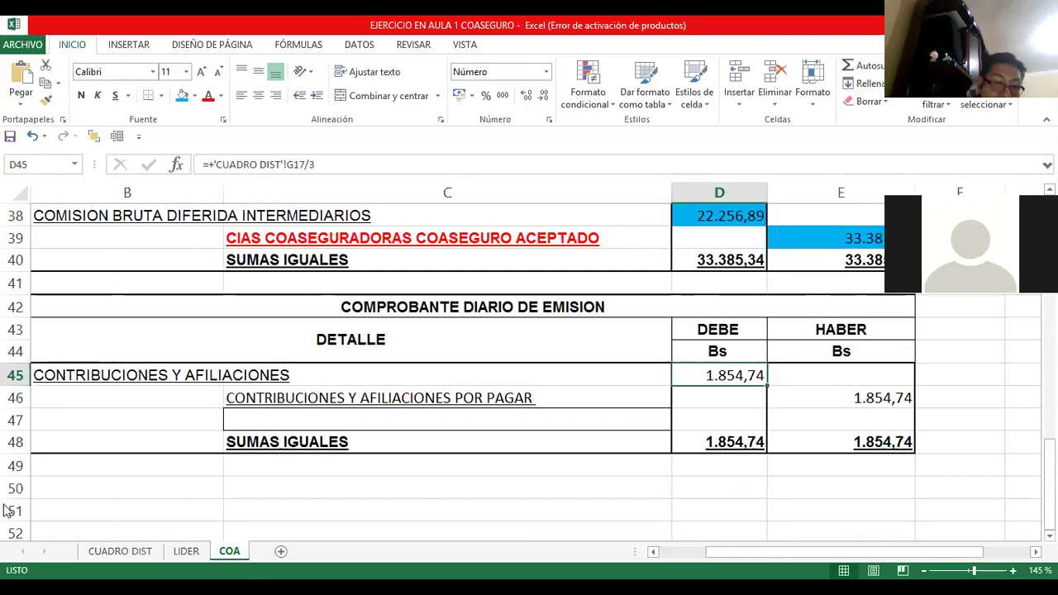
- Trace the contributions debit to its source on CUADRO DIST, following the Aporte a la DGP APS row across to G17
{"action": "left_click", "coordinate": [120, 551]}
{"action": "scroll", "coordinate": [548, 374], "scroll_direction": "up", "scroll_amount": 4}
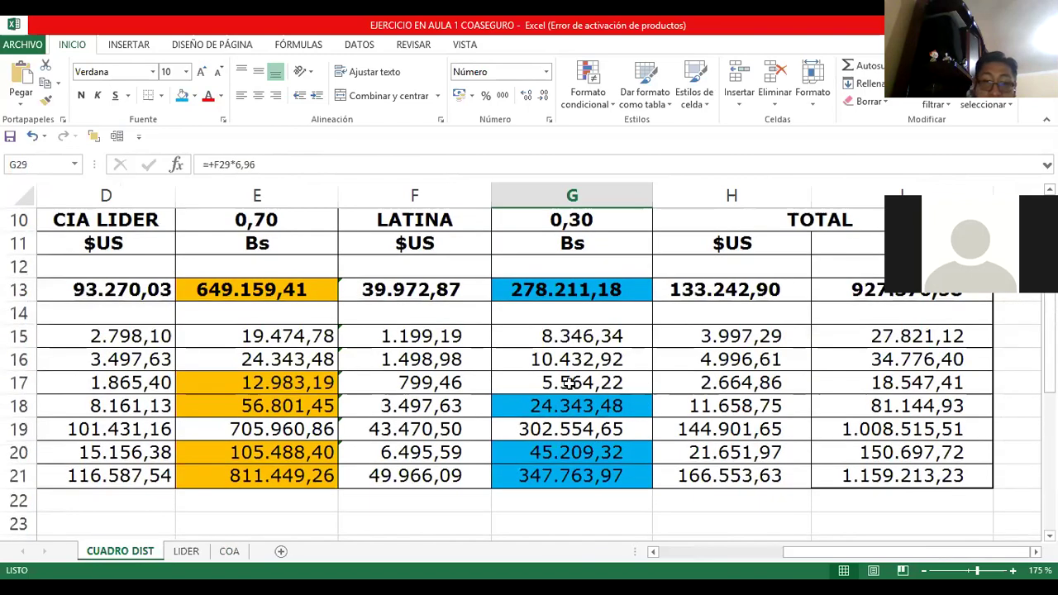
{"action": "left_click", "coordinate": [570, 382]}
{"action": "key", "text": "ctrl+Left"}
{"action": "key", "text": "Right"}
{"action": "key", "text": "Right"}
{"action": "key", "text": "Right"}
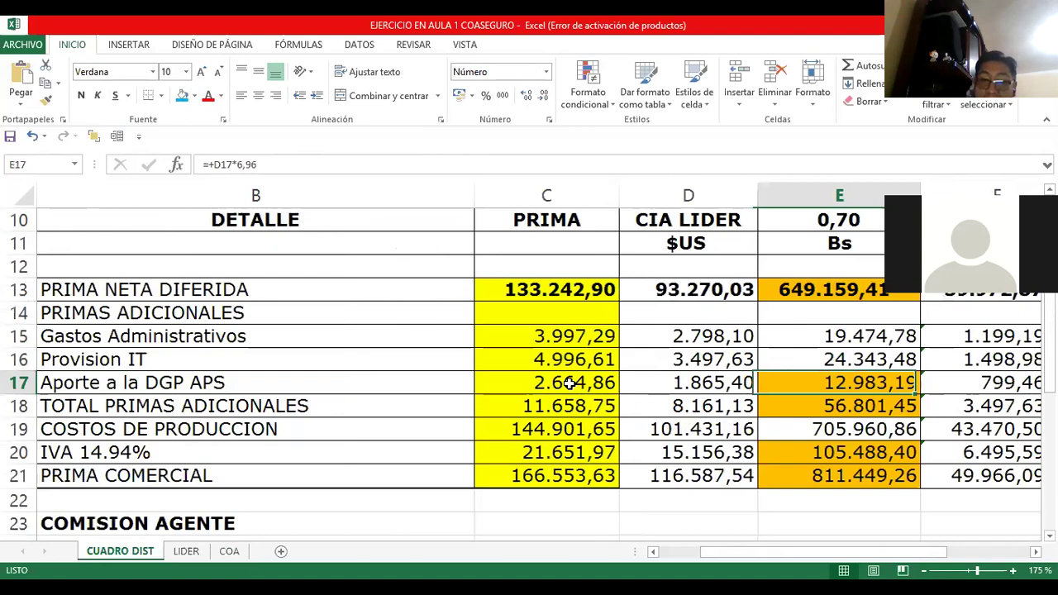
{"action": "key", "text": "Right"}
{"action": "key", "text": "Right"}
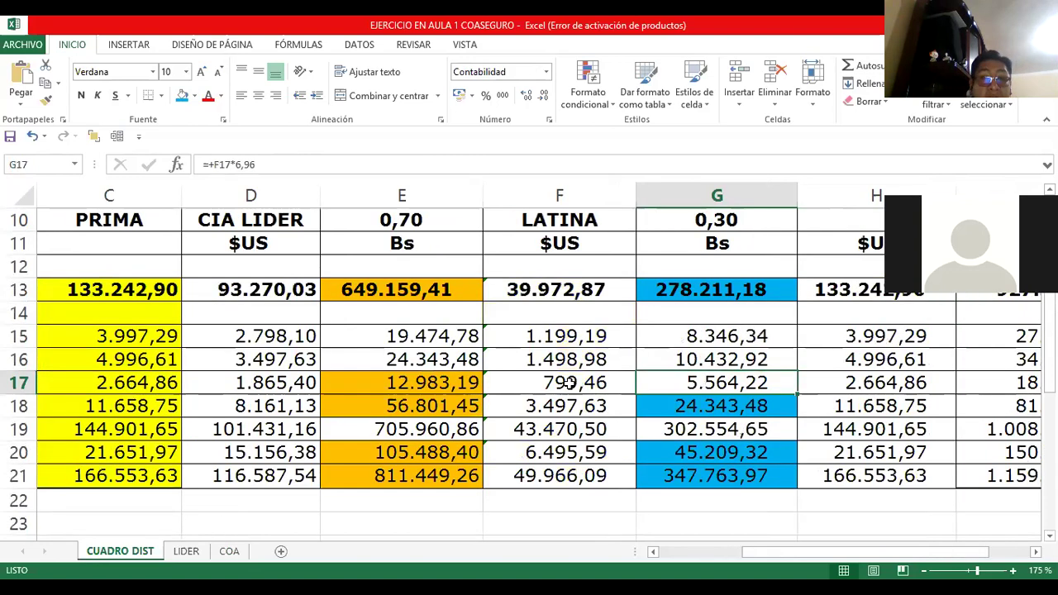
- Fill the contributions source amount G17 on CUADRO DIST with blue and check the formula of debit D45 on COA
{"action": "left_click", "coordinate": [175, 93]}
{"action": "left_click", "coordinate": [228, 550]}
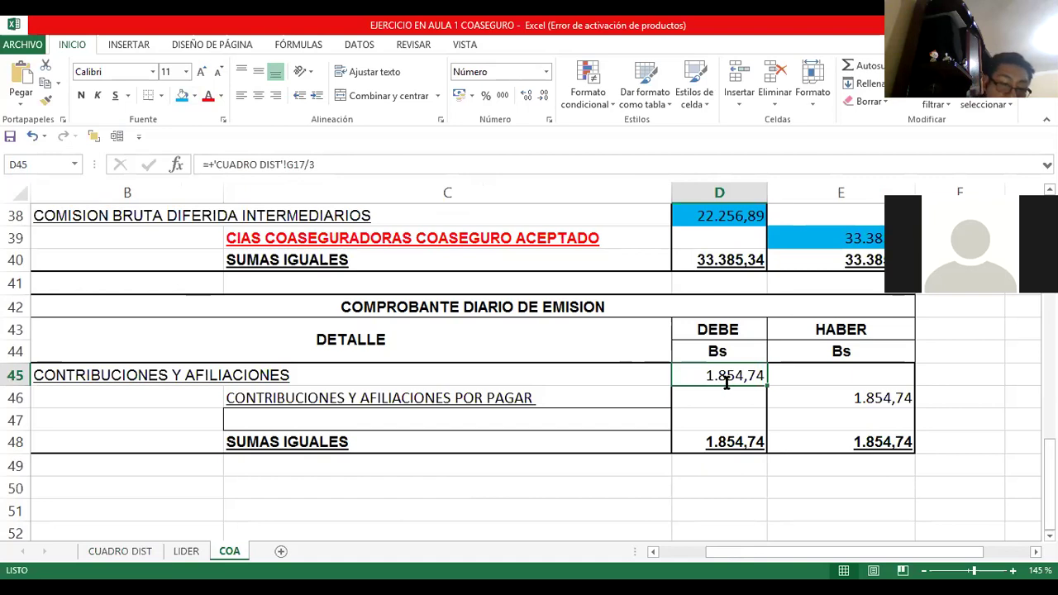
{"action": "double_click", "coordinate": [726, 382]}
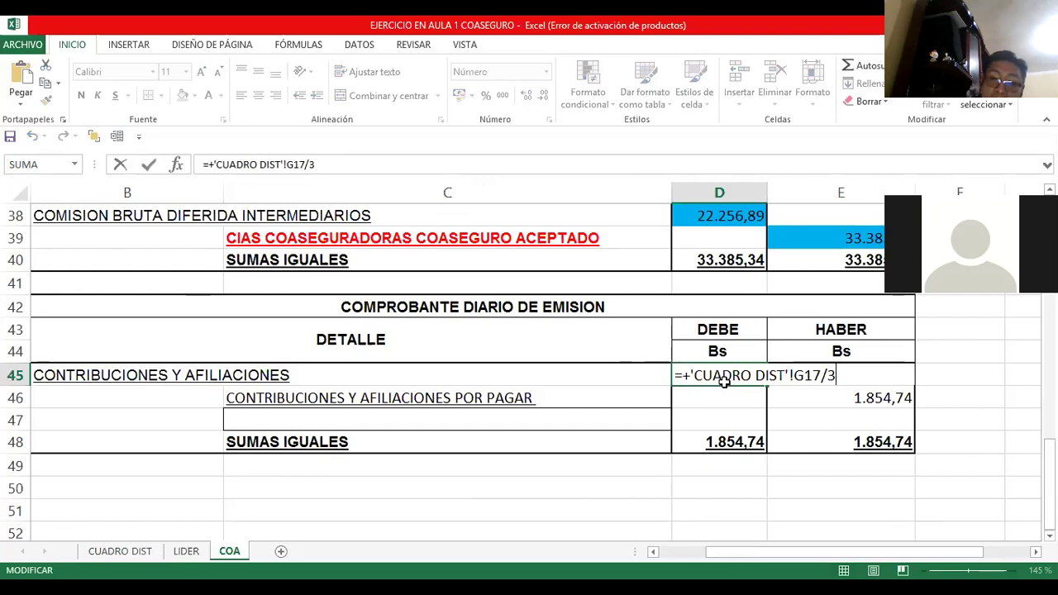
{"action": "key", "text": "Escape"}
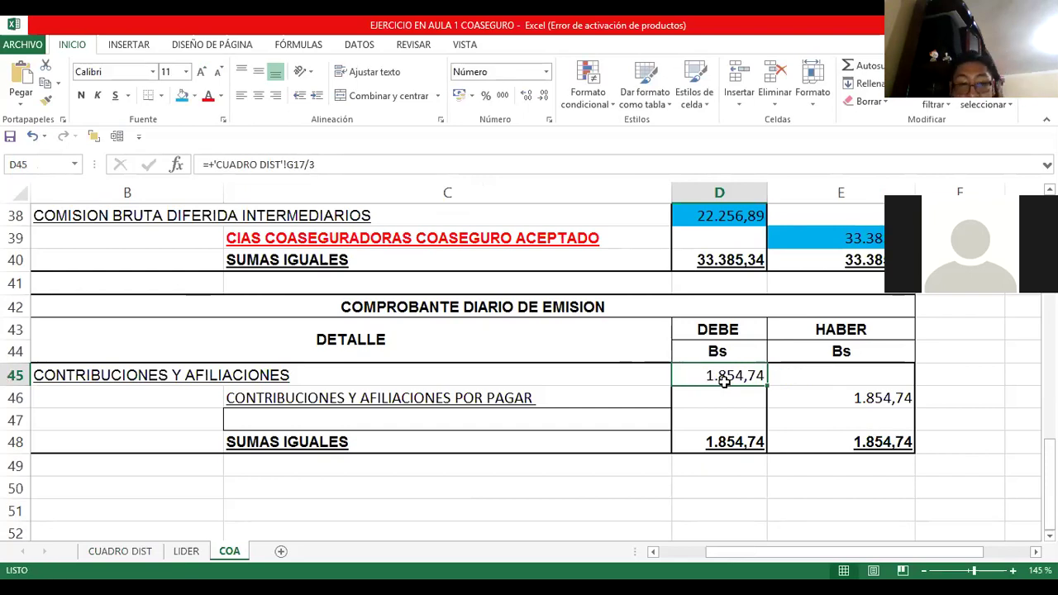
- Examine the accounts, type letters and credit amount of COA's CONTRIBUCIONES Y AFILIACIONES POR PAGAR voucher across rows 45 and 46
{"action": "key", "text": "Down"}
{"action": "key", "text": "Left"}
{"action": "key", "text": "Left"}
{"action": "key", "text": "Up"}
{"action": "key", "text": "Left"}
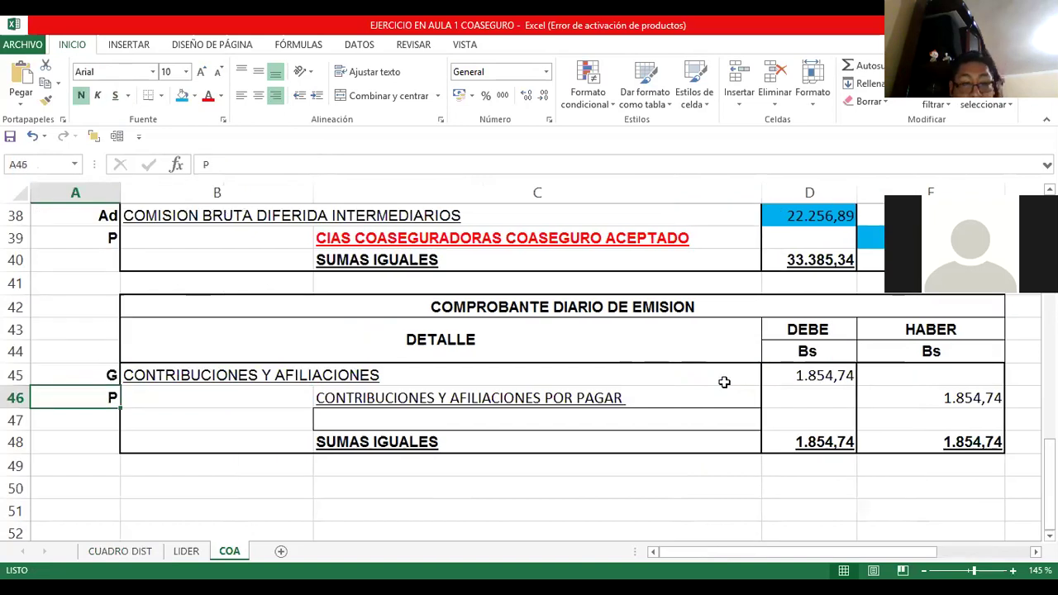
{"action": "key", "text": "Up"}
{"action": "key", "text": "Right"}
{"action": "key", "text": "Down"}
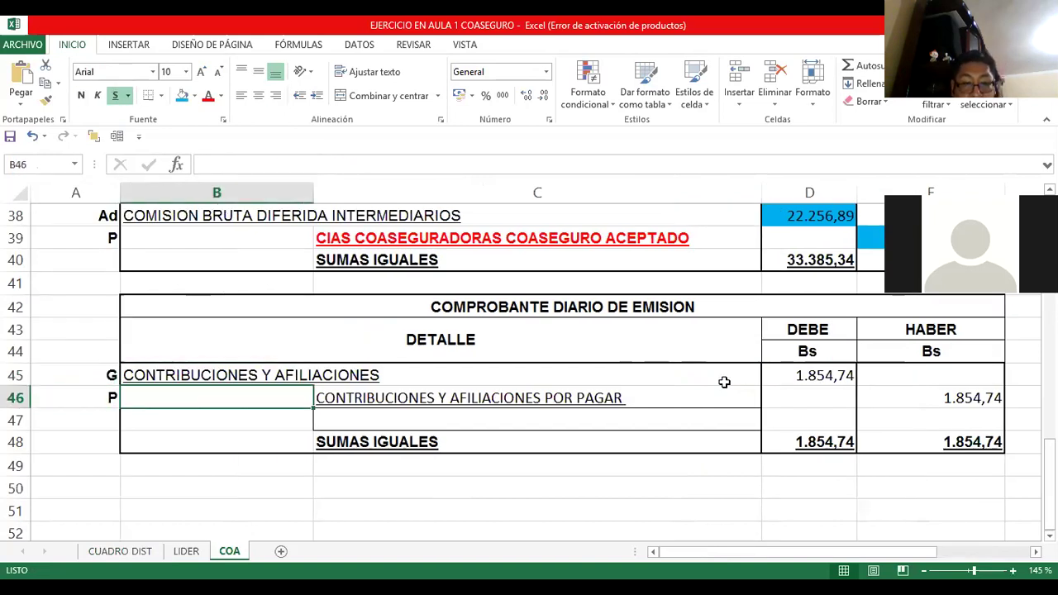
{"action": "key", "text": "Right"}
{"action": "key", "text": "Right"}
{"action": "key", "text": "Right"}
{"action": "key", "text": "Right"}
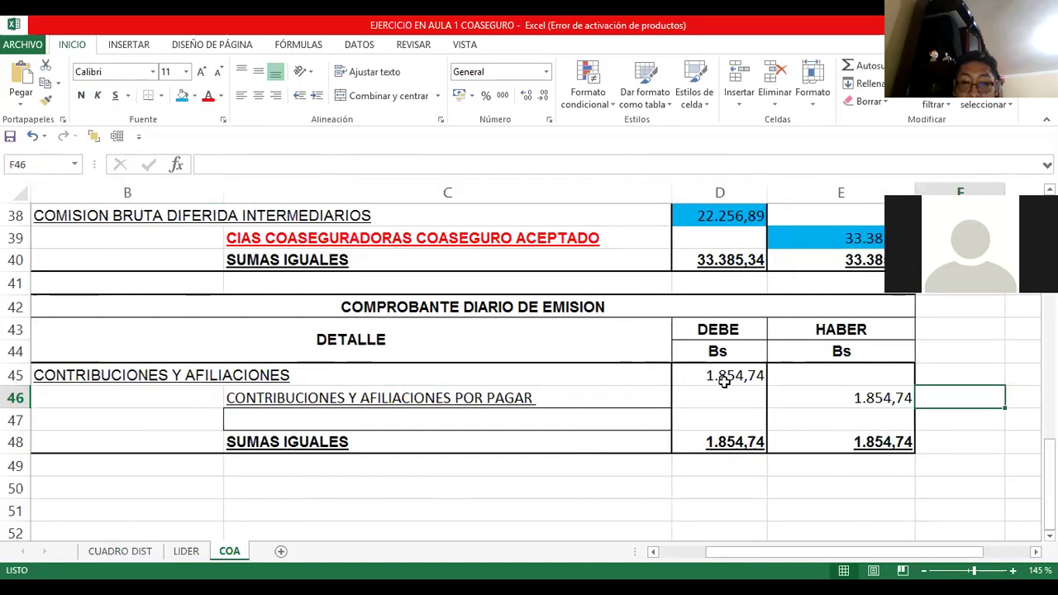
- Fill the CONTRIBUCIONES Y AFILIACIONES debit D45 on COA with blue
{"action": "key", "text": "Up"}
{"action": "key", "text": "Left"}
{"action": "key", "text": "Left"}
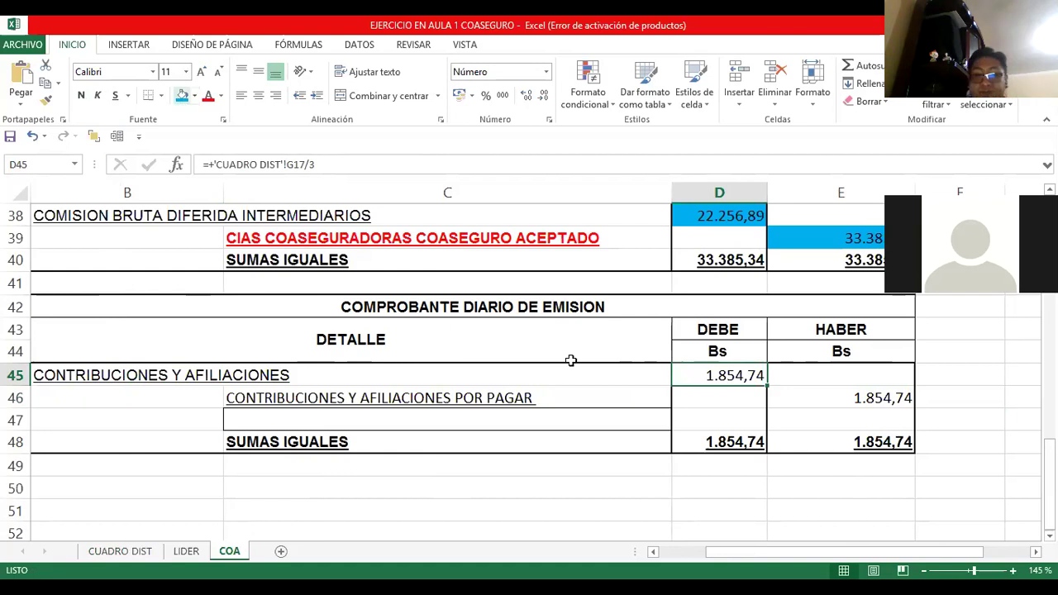
{"action": "key", "text": "F4"}
- Review the coinsurer's vouchers on COA, from the premium issue entry through the payment adjustment, income and commission entries
{"action": "scroll", "coordinate": [601, 426], "scroll_direction": "down", "scroll_amount": 2}
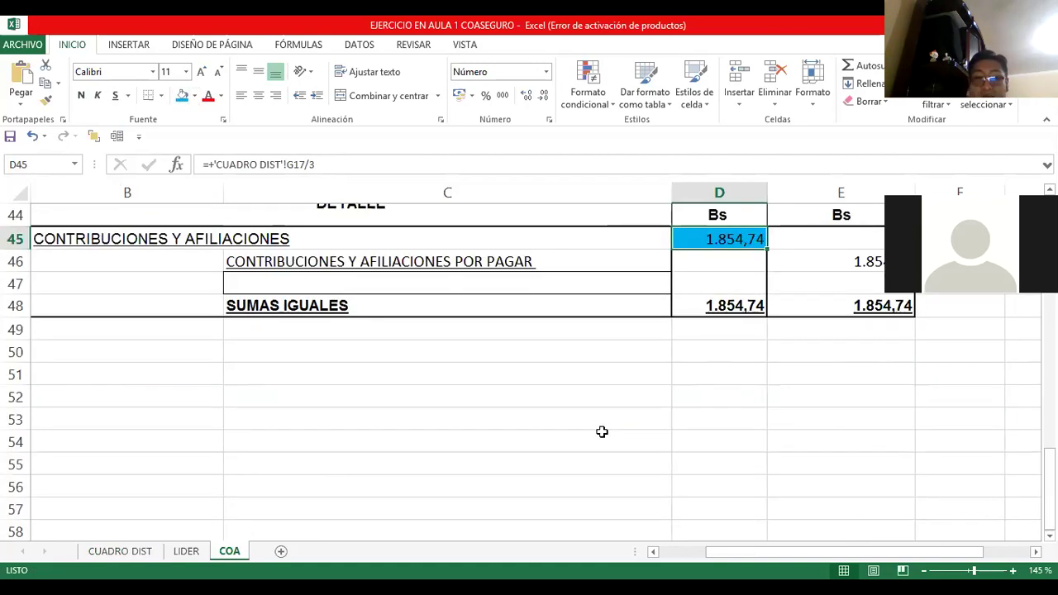
{"action": "scroll", "coordinate": [602, 431], "scroll_direction": "up", "scroll_amount": 15}
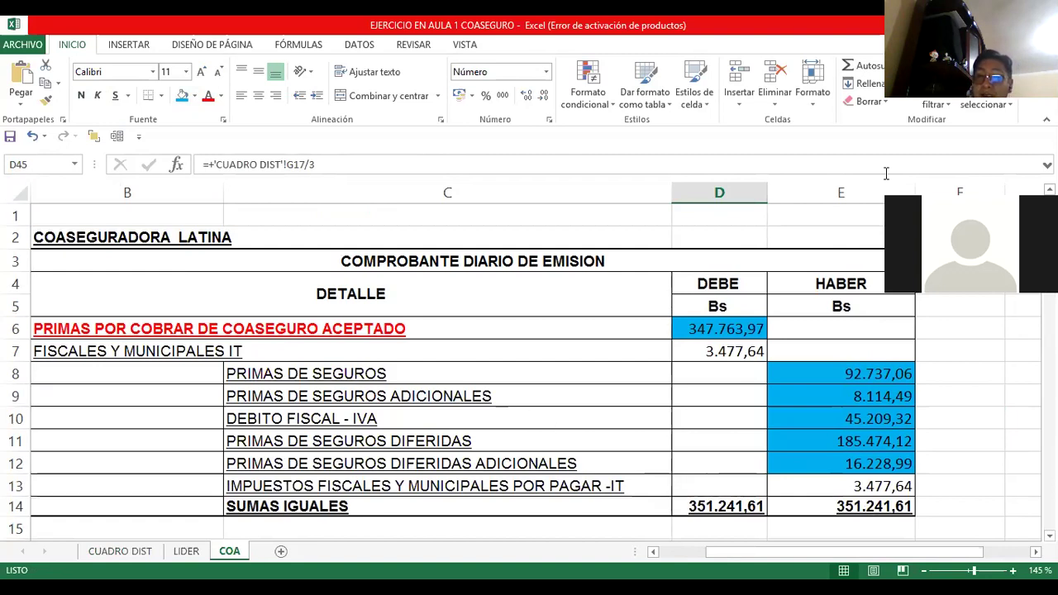
{"action": "left_click", "coordinate": [263, 380]}
{"action": "scroll", "coordinate": [393, 407], "scroll_direction": "down", "scroll_amount": 5}
{"action": "scroll", "coordinate": [392, 406], "scroll_direction": "down", "scroll_amount": 4}
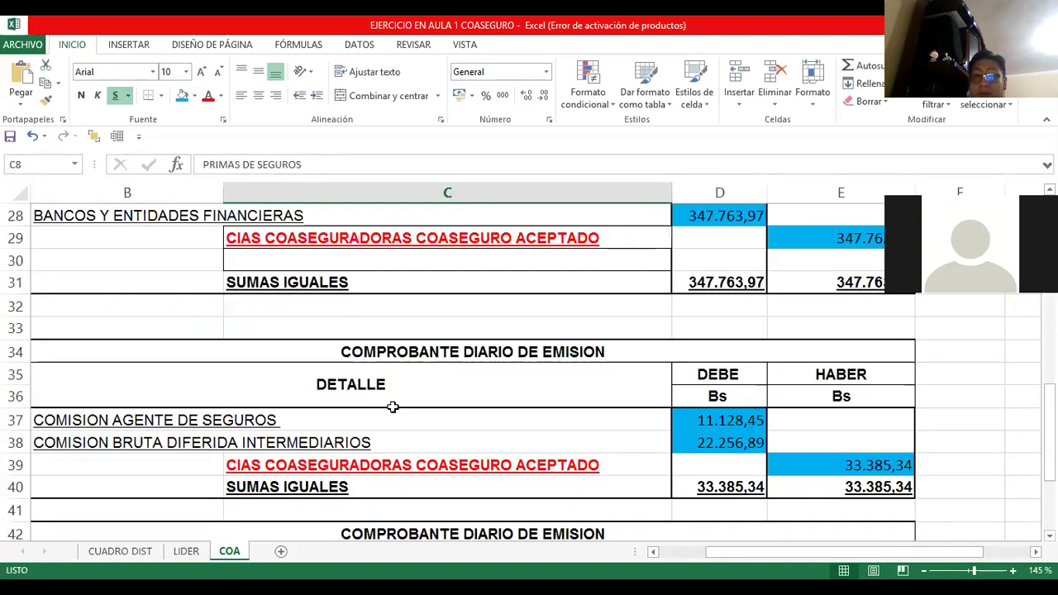
{"action": "scroll", "coordinate": [392, 407], "scroll_direction": "up", "scroll_amount": 9}
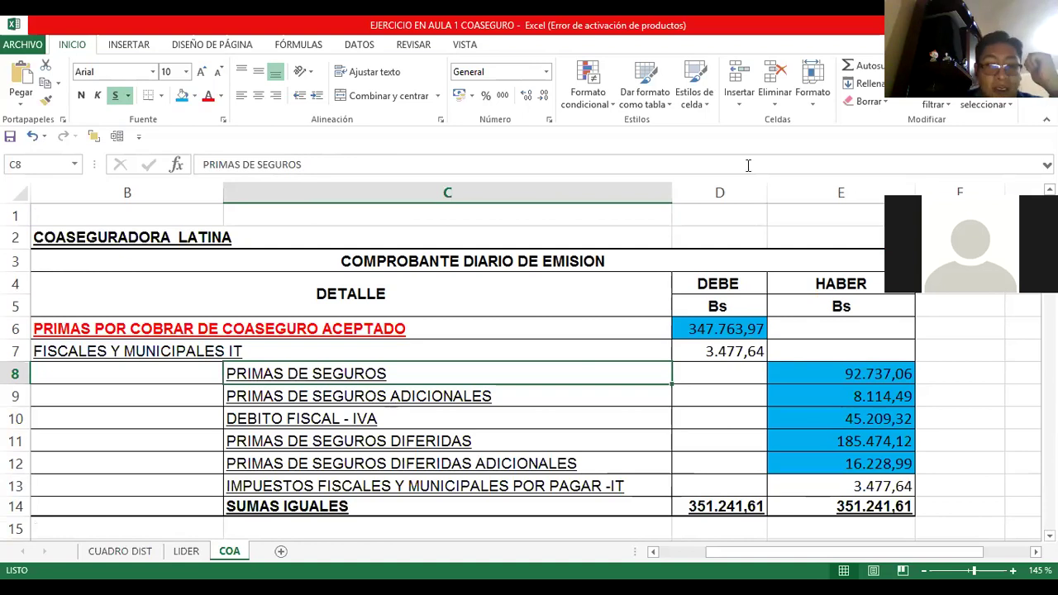
{"action": "left_click", "coordinate": [394, 312]}
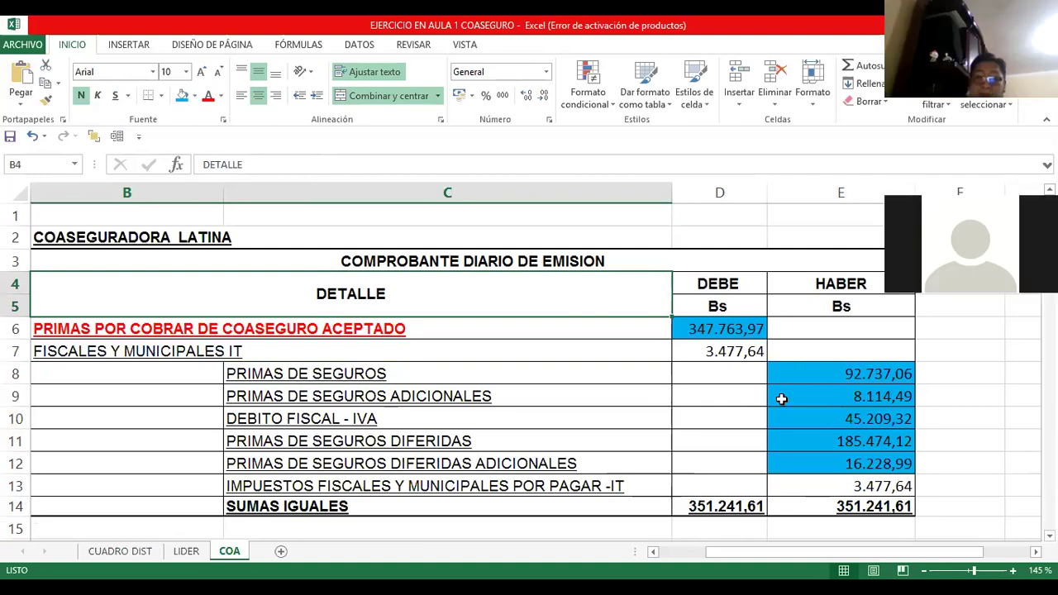
{"action": "left_click", "coordinate": [528, 392]}
{"action": "scroll", "coordinate": [528, 392], "scroll_direction": "down", "scroll_amount": 1}
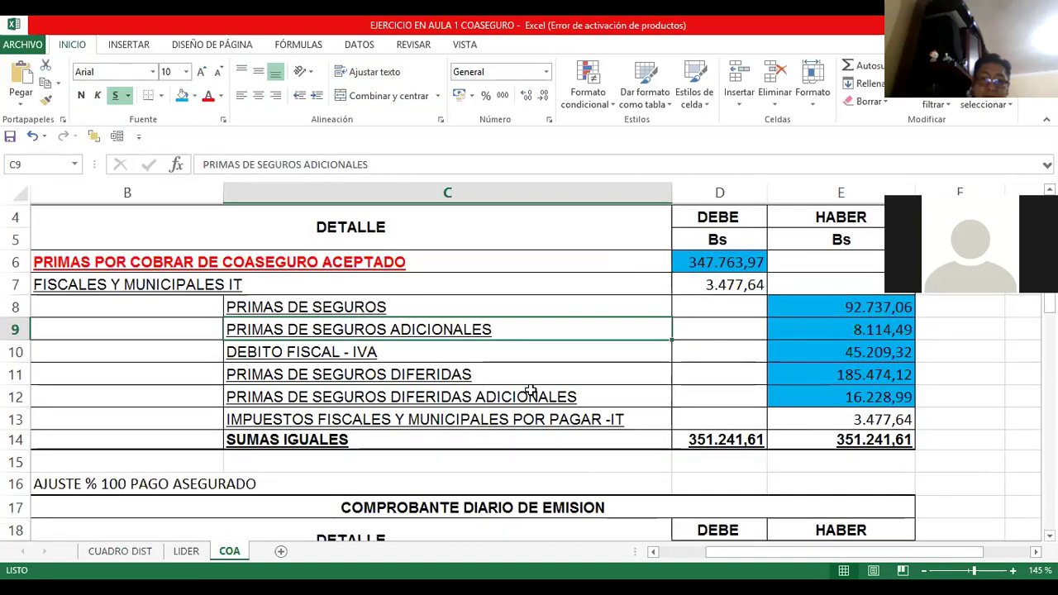
{"action": "scroll", "coordinate": [272, 491], "scroll_direction": "down", "scroll_amount": 2}
{"action": "scroll", "coordinate": [286, 452], "scroll_direction": "down", "scroll_amount": 1}
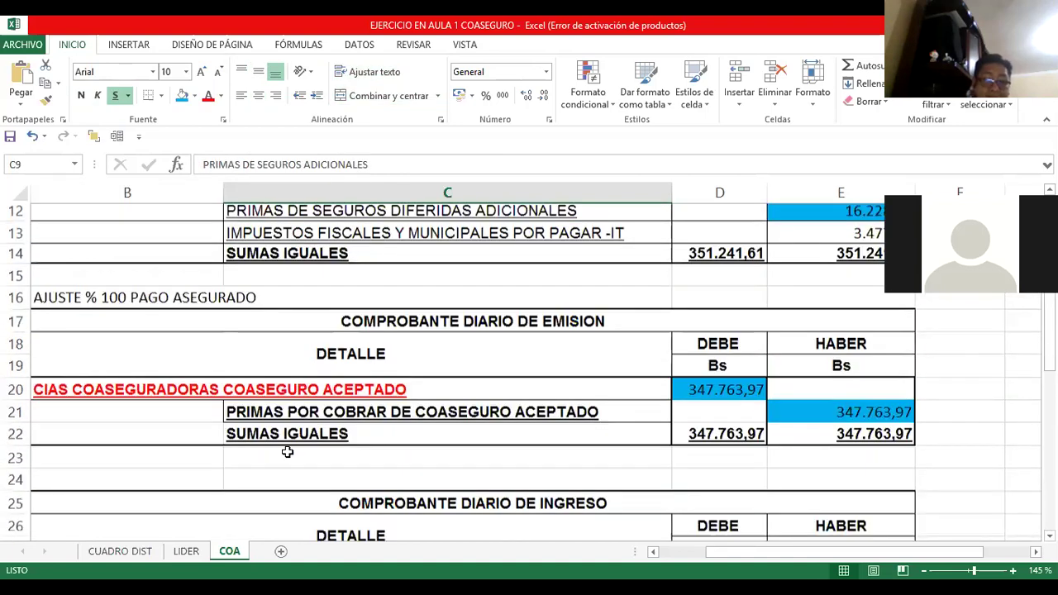
{"action": "scroll", "coordinate": [287, 452], "scroll_direction": "down", "scroll_amount": 2}
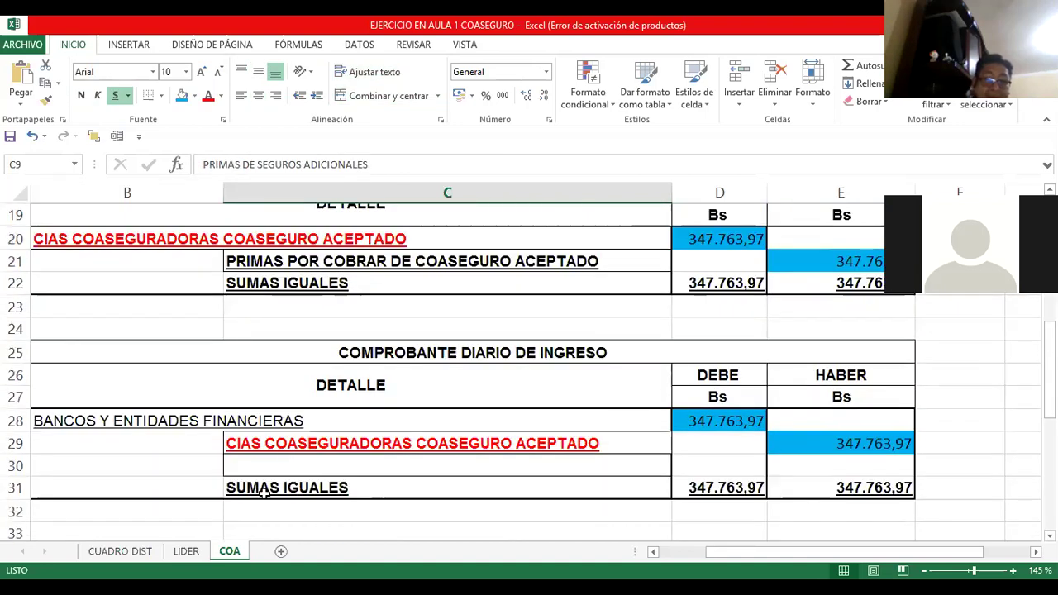
{"action": "scroll", "coordinate": [239, 505], "scroll_direction": "up", "scroll_amount": 4}
- Examine the debit accounts of the leader's commission voucher on LIDER, from COMISION AGENTE DE SEGUROS to the coinsurers' debit D41
{"action": "left_click", "coordinate": [201, 552]}
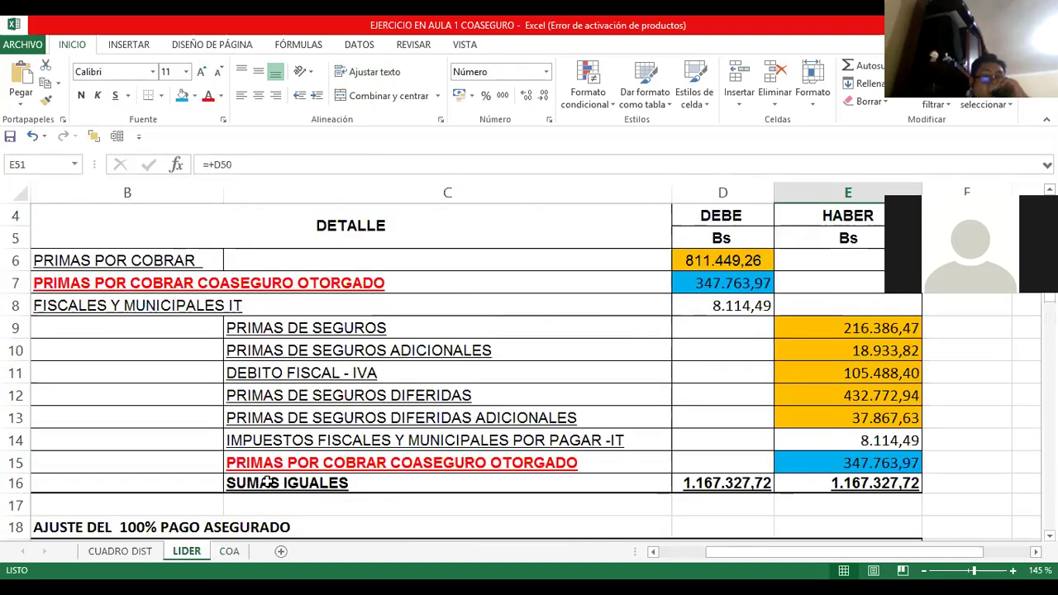
{"action": "scroll", "coordinate": [269, 484], "scroll_direction": "down", "scroll_amount": 4}
{"action": "scroll", "coordinate": [267, 471], "scroll_direction": "down", "scroll_amount": 4}
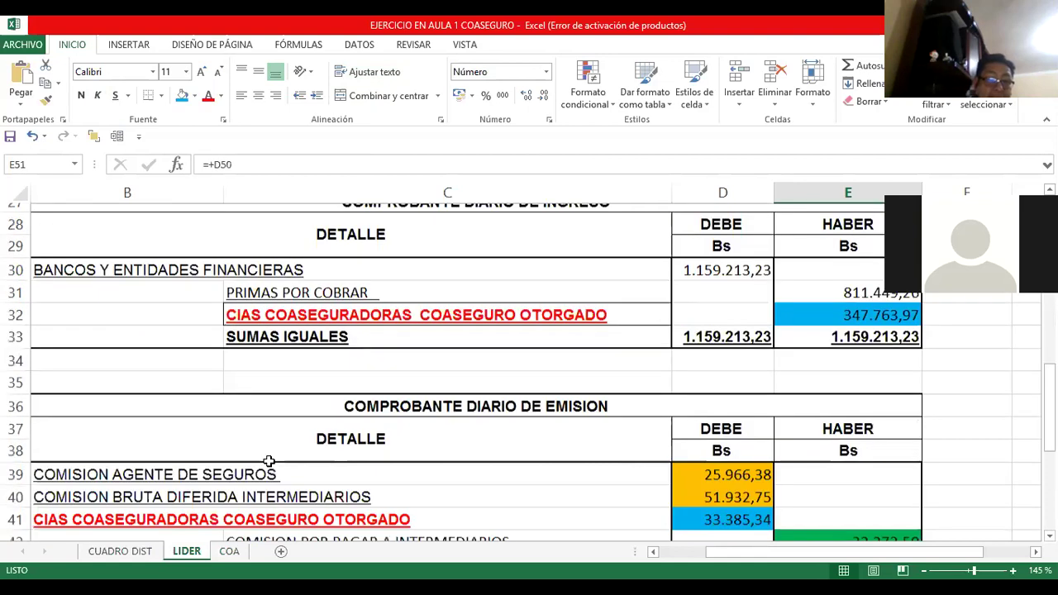
{"action": "scroll", "coordinate": [134, 329], "scroll_direction": "down", "scroll_amount": 2}
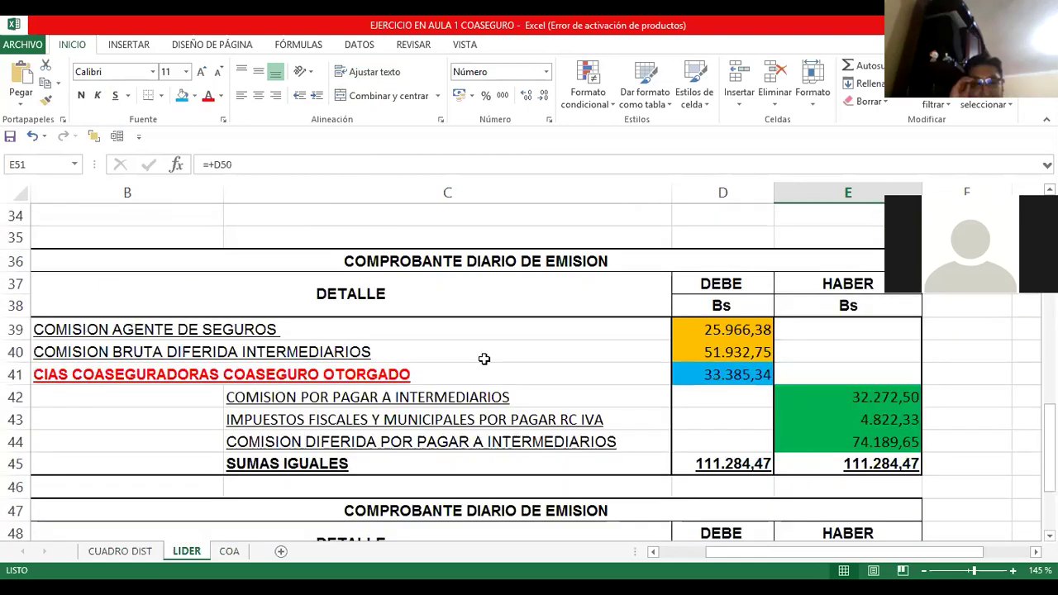
{"action": "left_click", "coordinate": [134, 329]}
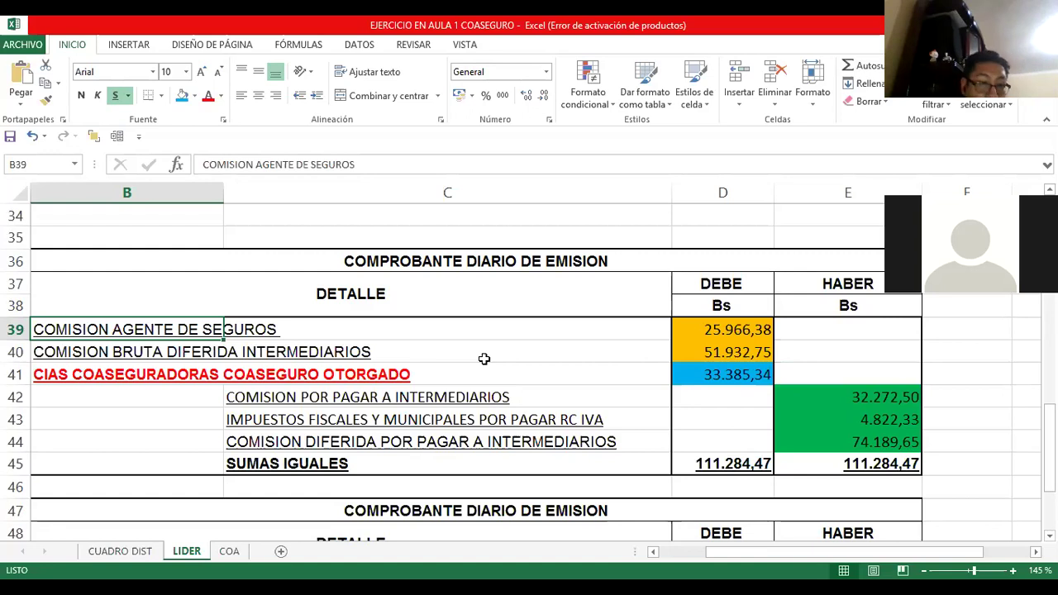
{"action": "key", "text": "Down"}
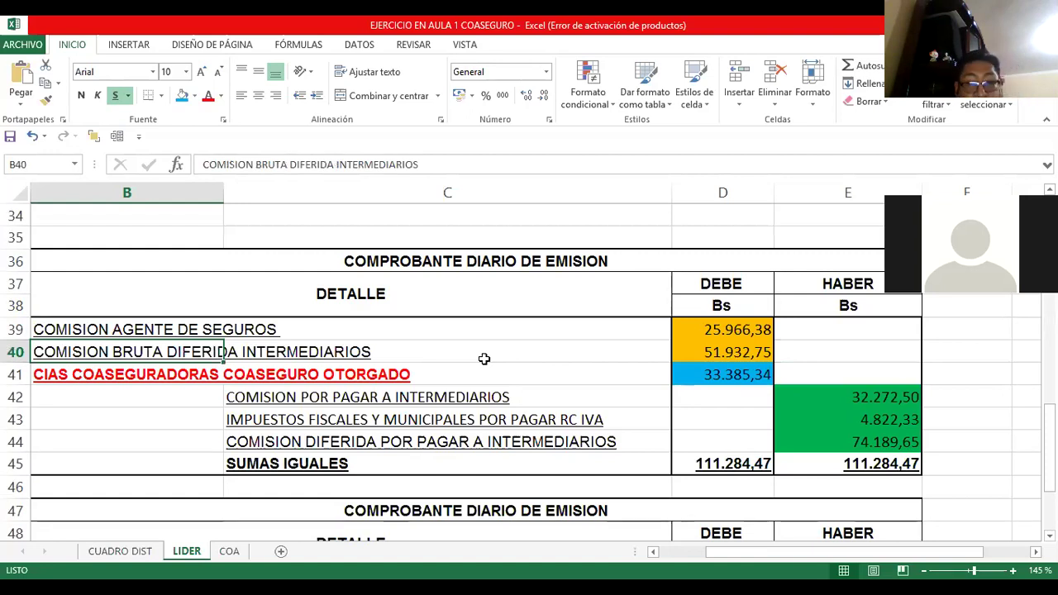
{"action": "key", "text": "Down"}
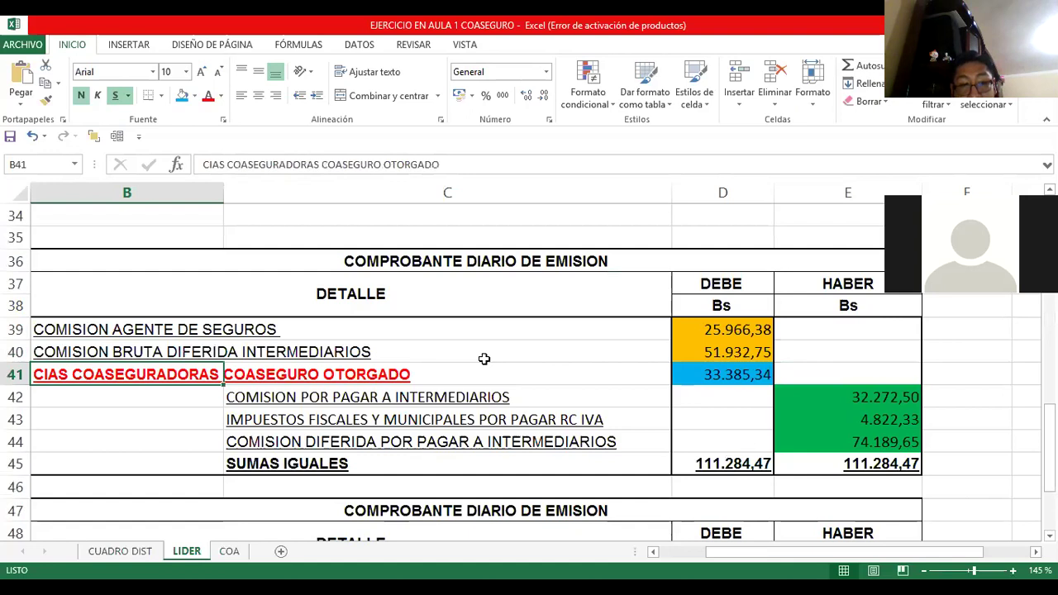
{"action": "key", "text": "Right"}
{"action": "key", "text": "Left"}
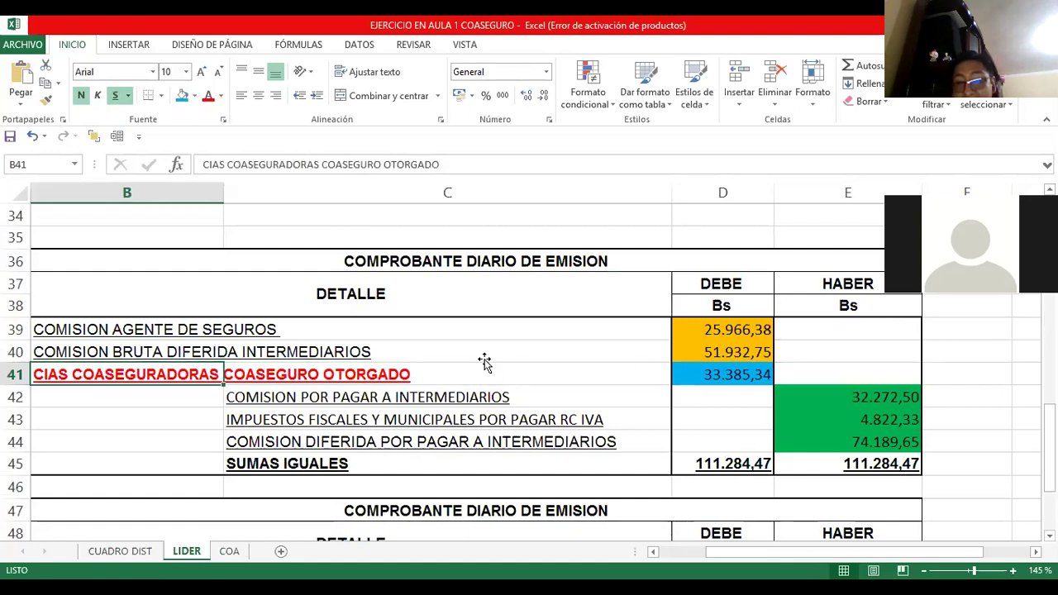
{"action": "key", "text": "Right"}
{"action": "key", "text": "Right"}
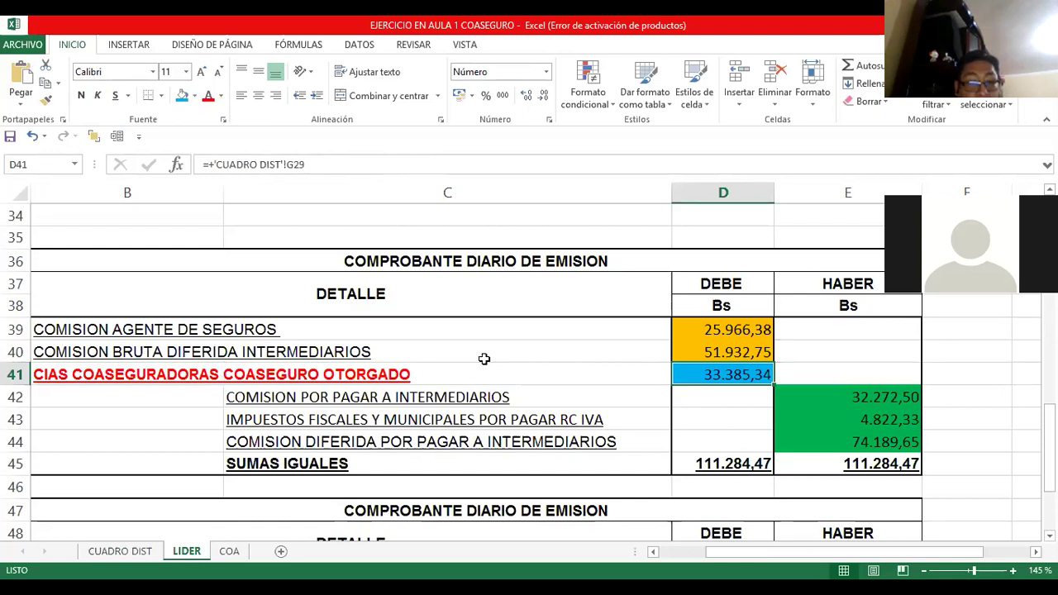
- Examine the commission voucher's credit accounts on LIDER, covering commission payable, RC IVA taxes and deferred commission payable in rows 42 to 44
{"action": "key", "text": "Down"}
{"action": "key", "text": "Left"}
{"action": "key", "text": "Left"}
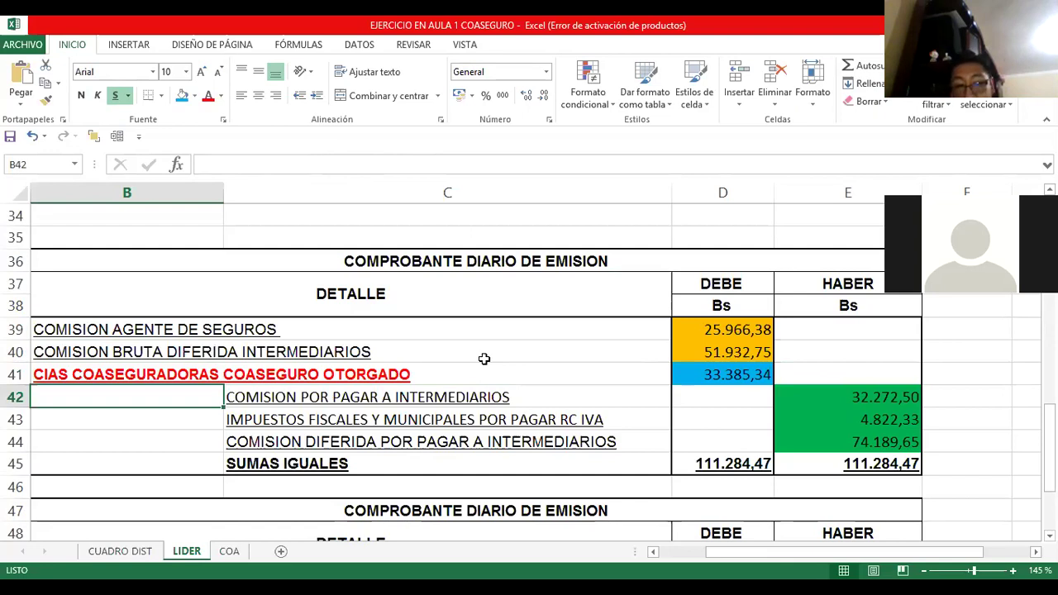
{"action": "key", "text": "Right"}
{"action": "key", "text": "Right"}
{"action": "key", "text": "Right"}
{"action": "key", "text": "Left"}
{"action": "key", "text": "Left"}
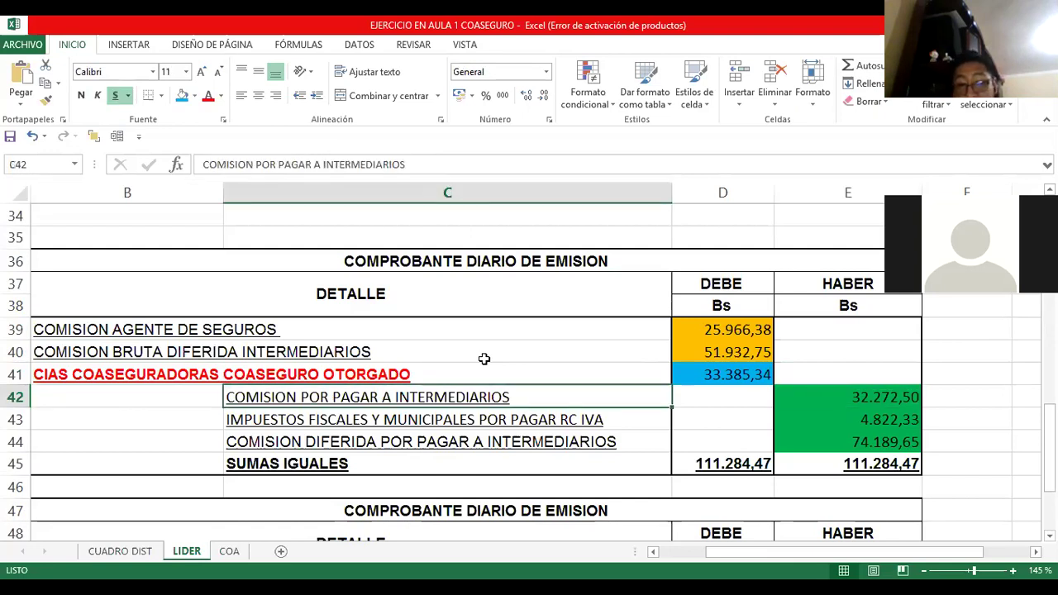
{"action": "key", "text": "Right"}
{"action": "key", "text": "Right"}
{"action": "key", "text": "Right"}
{"action": "key", "text": "Left"}
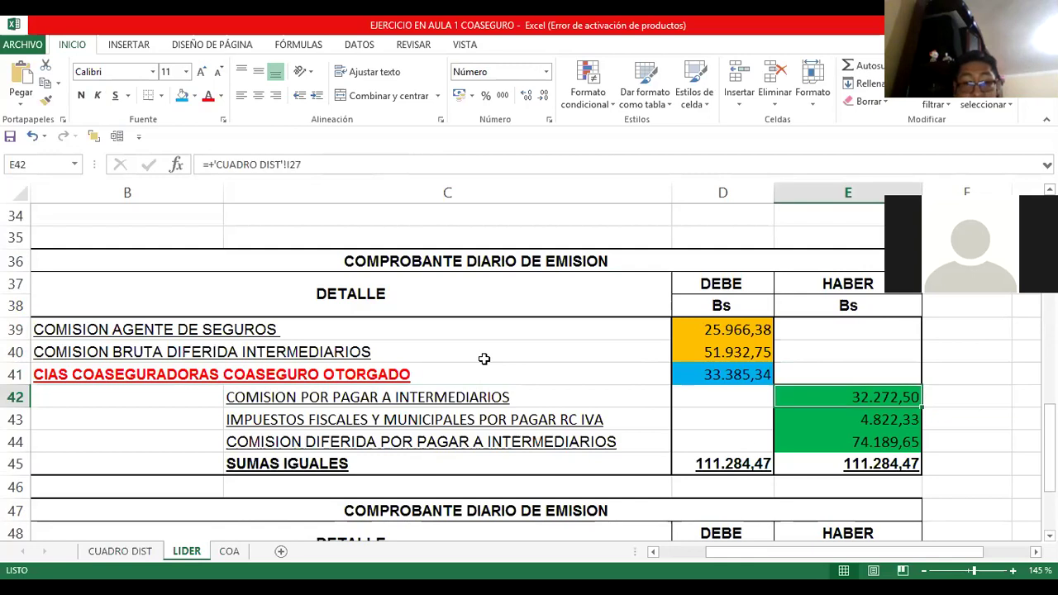
{"action": "key", "text": "Down"}
{"action": "key", "text": "Left"}
{"action": "key", "text": "Left"}
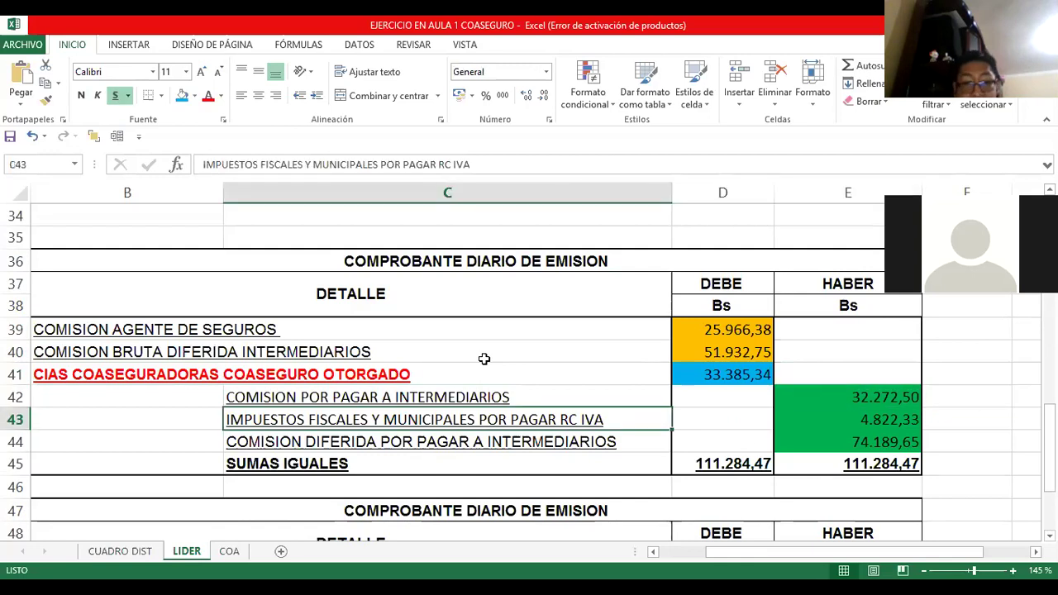
{"action": "key", "text": "Down"}
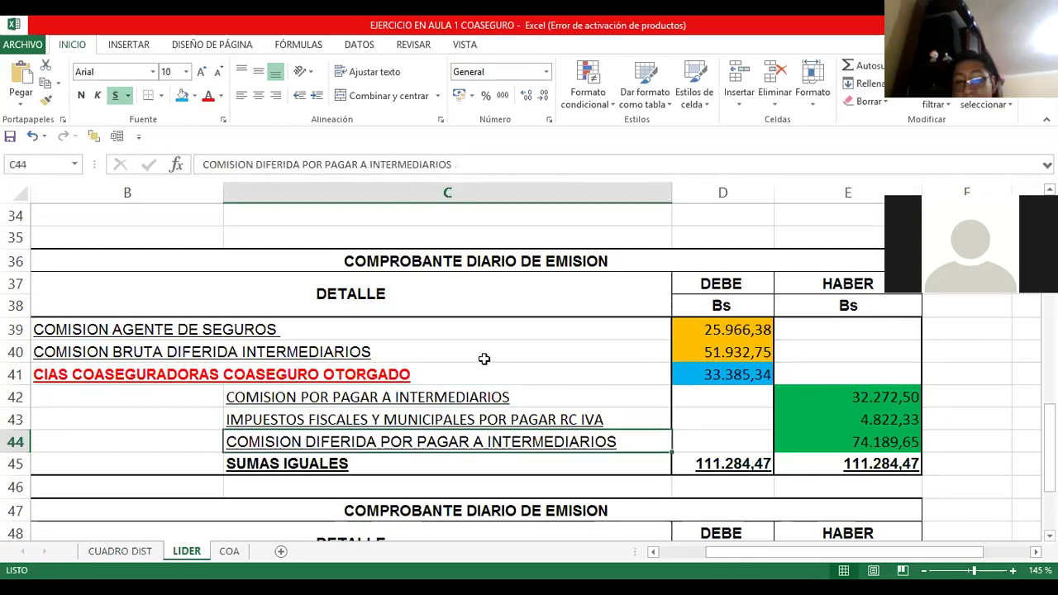
{"action": "key", "text": "Right"}
{"action": "key", "text": "Right"}
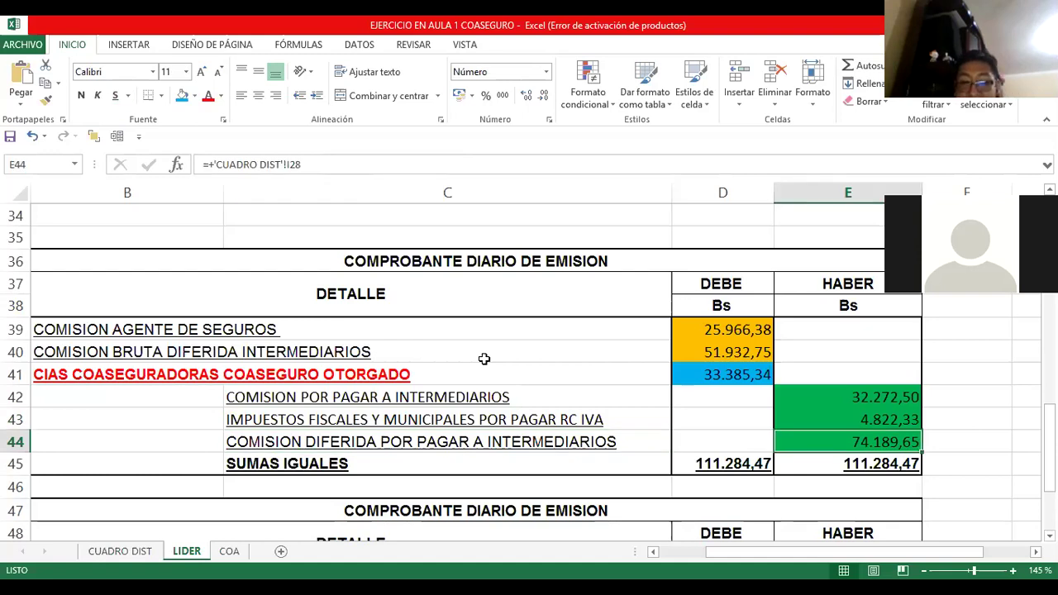
- Compare the type letter of CIAS COASEGURADORAS COASEGURO OTORGADO in A41 with the payable accounts below it on LIDER
{"action": "key", "text": "Up"}
{"action": "key", "text": "Up"}
{"action": "key", "text": "Up"}
{"action": "key", "text": "Left"}
{"action": "key", "text": "Left"}
{"action": "key", "text": "Left"}
{"action": "key", "text": "Left"}
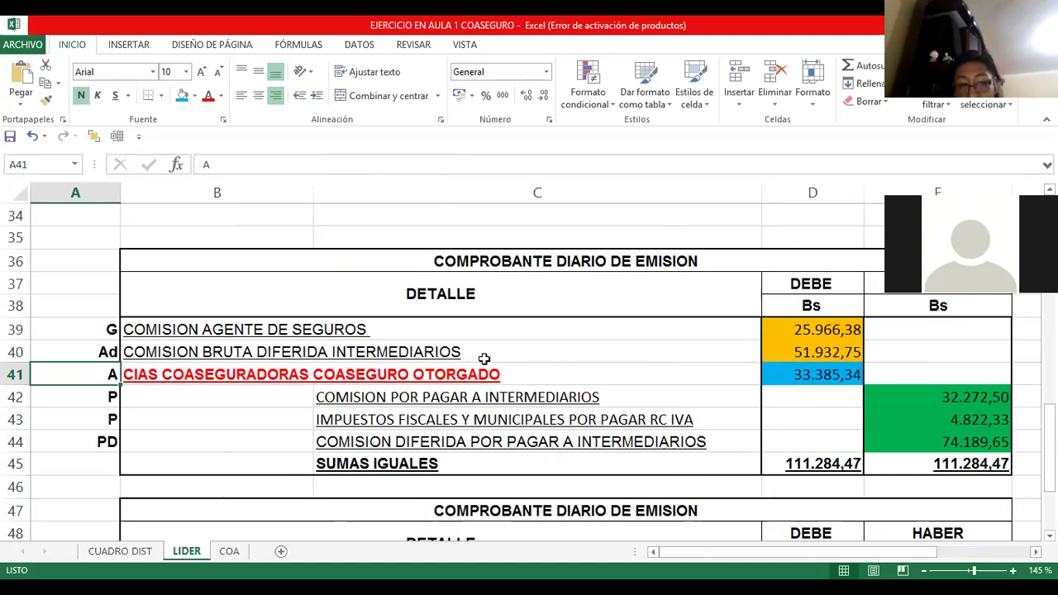
{"action": "key", "text": "Right"}
{"action": "key", "text": "Right"}
{"action": "key", "text": "Down"}
{"action": "key", "text": "Down"}
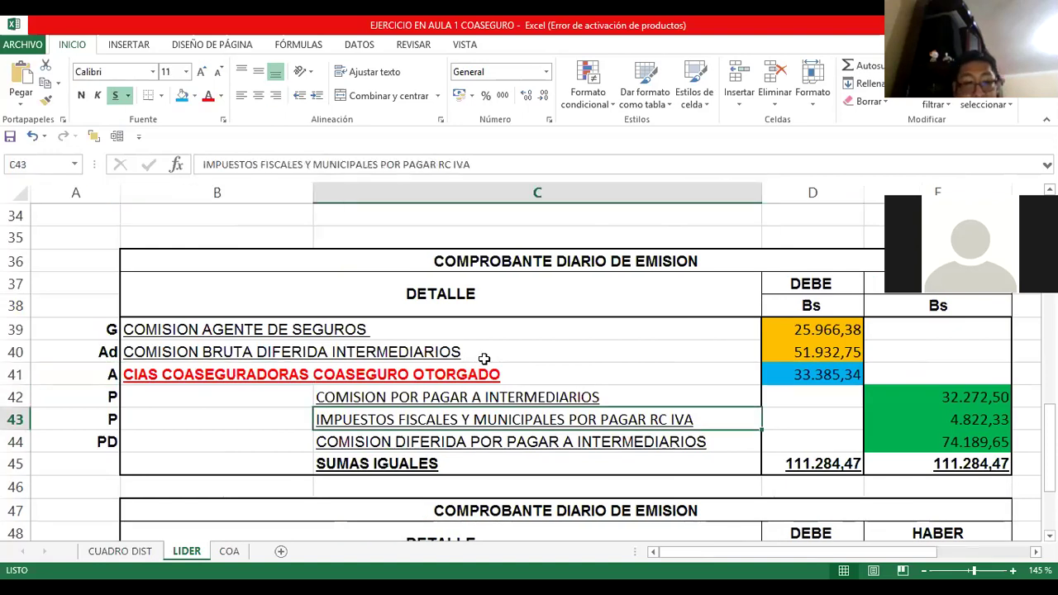
{"action": "key", "text": "Up"}
{"action": "key", "text": "Up"}
{"action": "key", "text": "Left"}
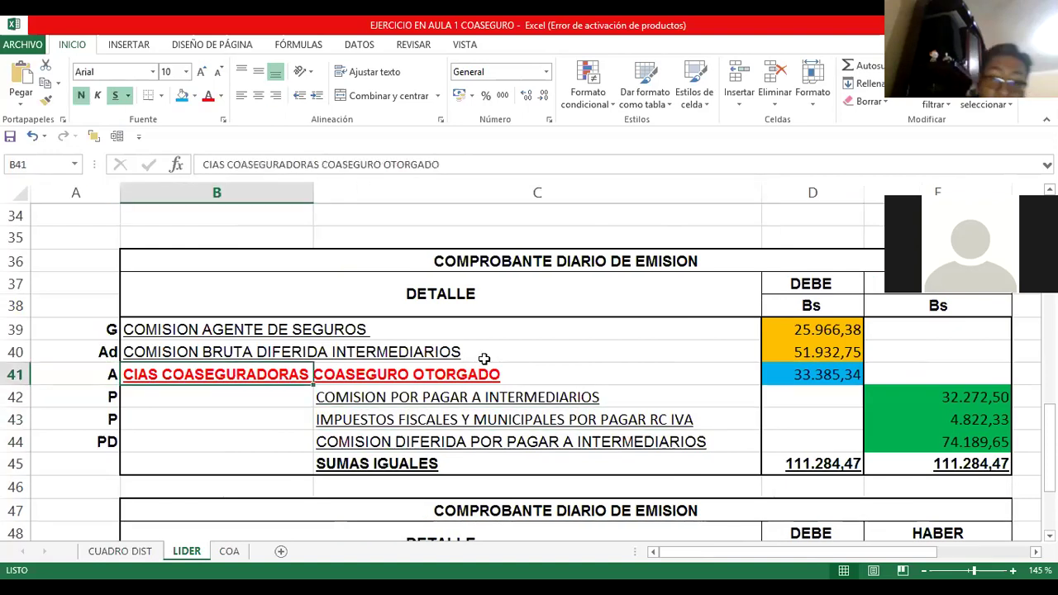
{"action": "key", "text": "Down"}
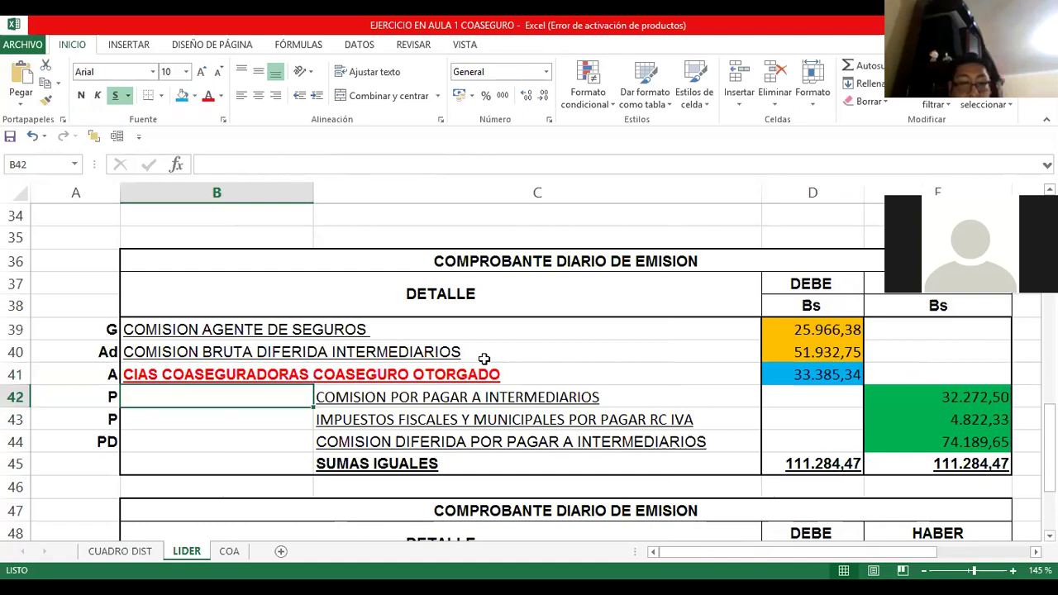
- Review the coinsurer's payment adjustment and income vouchers on COA, covering rows 17 to 31
{"action": "left_click", "coordinate": [230, 551]}
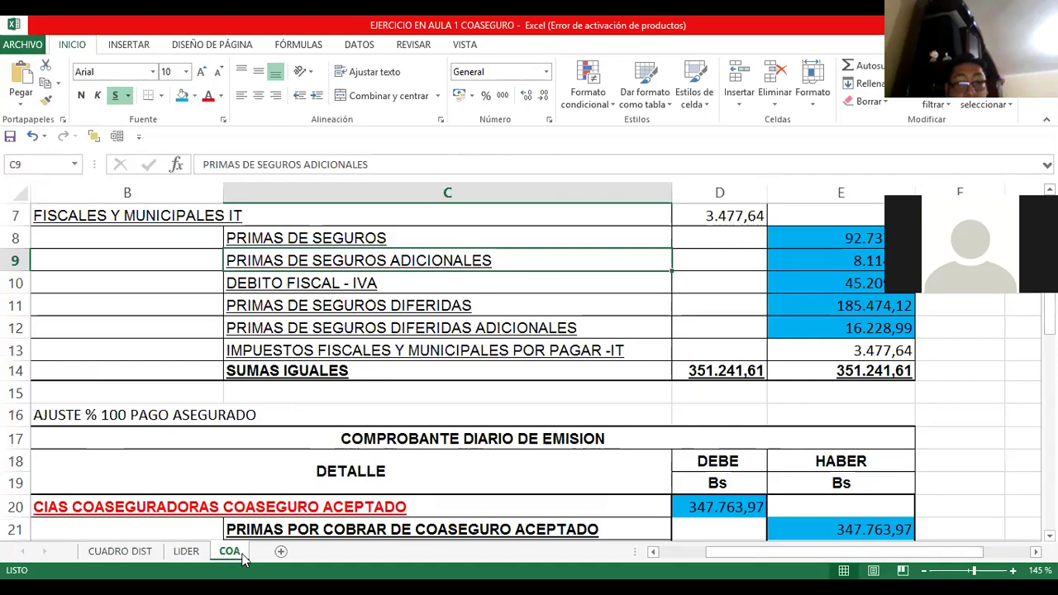
{"action": "key", "text": "Down"}
{"action": "key", "text": "Home"}
{"action": "key", "text": "Down"}
{"action": "key", "text": "Down"}
{"action": "key", "text": "Down"}
{"action": "key", "text": "Down"}
{"action": "key", "text": "Down"}
{"action": "key", "text": "Down"}
{"action": "key", "text": "Down"}
{"action": "key", "text": "Down"}
{"action": "key", "text": "Down"}
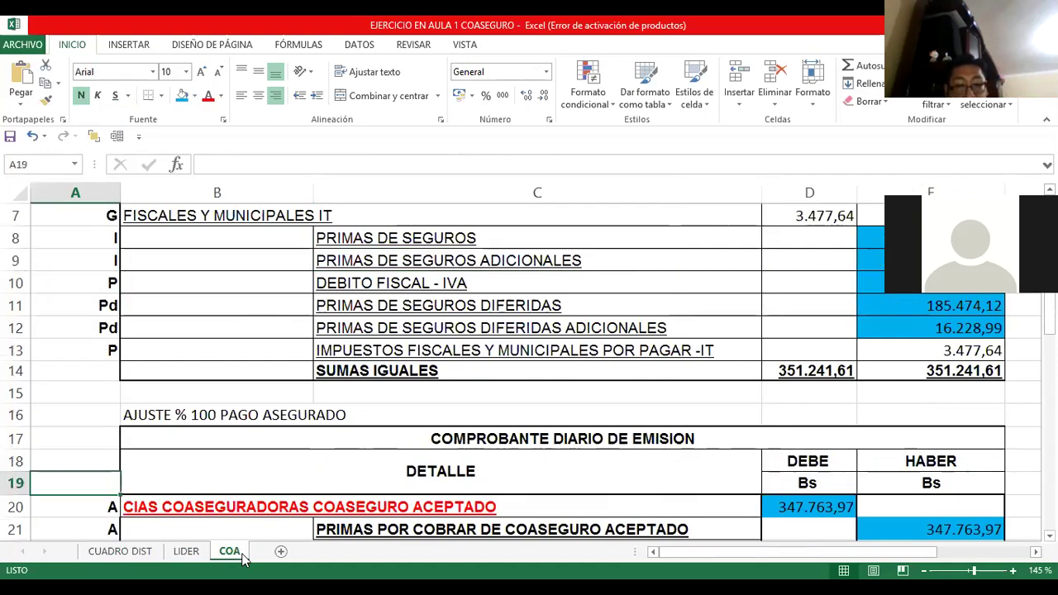
{"action": "key", "text": "Down"}
{"action": "key", "text": "Down"}
{"action": "key", "text": "Down"}
{"action": "key", "text": "Down"}
{"action": "key", "text": "Down"}
{"action": "key", "text": "Down"}
{"action": "key", "text": "Down"}
{"action": "key", "text": "Down"}
{"action": "key", "text": "Down"}
{"action": "key", "text": "Down"}
{"action": "key", "text": "Down"}
{"action": "key", "text": "Down"}
{"action": "key", "text": "Down"}
{"action": "key", "text": "Down"}
{"action": "key", "text": "Down"}
{"action": "key", "text": "Down"}
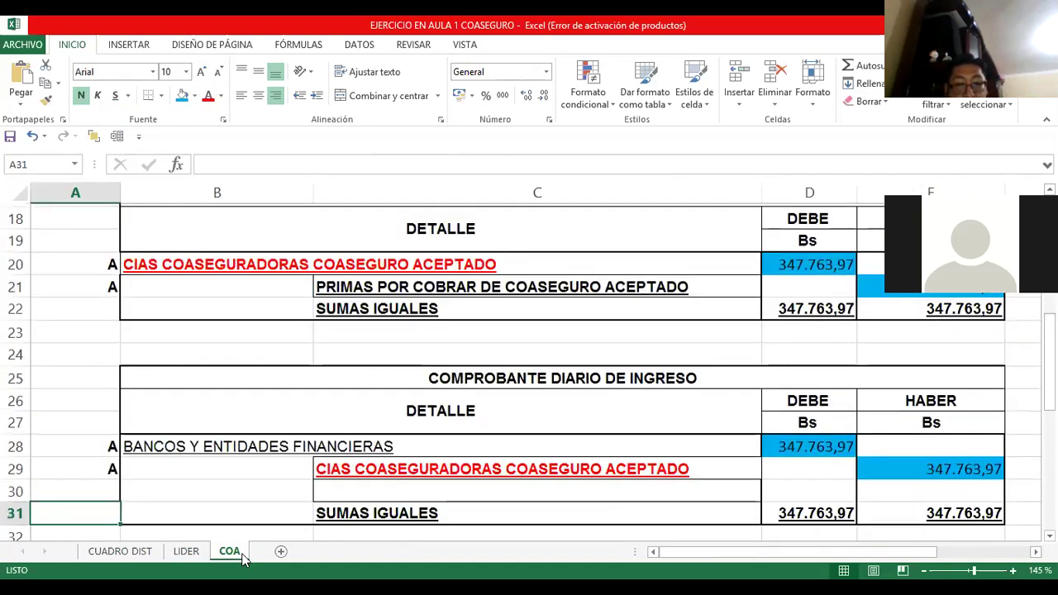
{"action": "key", "text": "Up"}
{"action": "key", "text": "Up"}
{"action": "key", "text": "Up"}
{"action": "key", "text": "Up"}
{"action": "key", "text": "Up"}
{"action": "key", "text": "Up"}
{"action": "key", "text": "Up"}
{"action": "key", "text": "Up"}
{"action": "key", "text": "Up"}
{"action": "key", "text": "Up"}
{"action": "key", "text": "Up"}
{"action": "key", "text": "Up"}
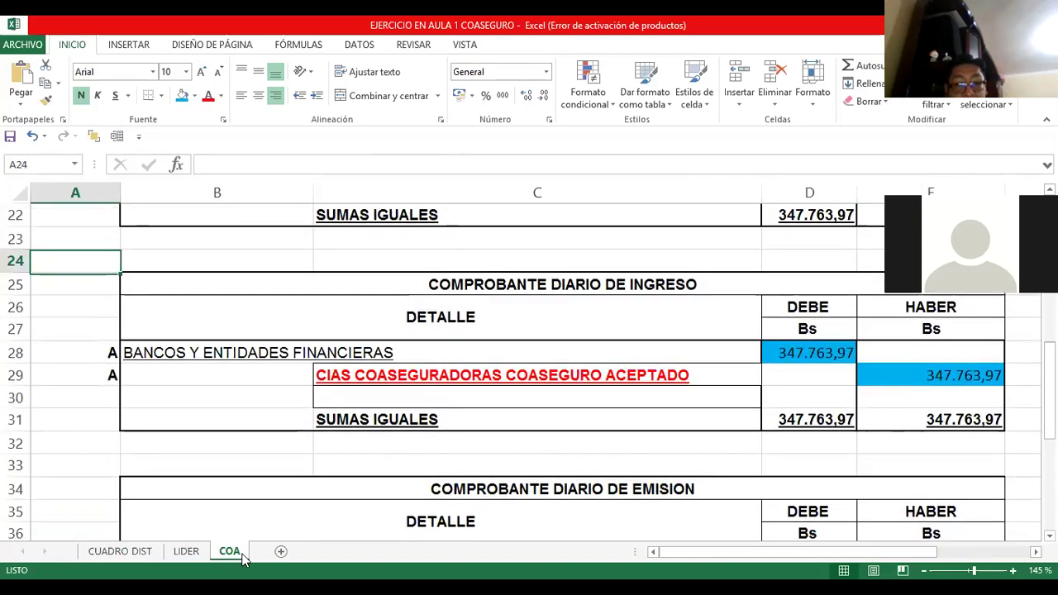
- Find the coinsurer's commission voucher on COA and go to its CIAS COASEGURADORAS COASEGURO ACEPTADO row 39
{"action": "key", "text": "Down"}
{"action": "key", "text": "Down"}
{"action": "key", "text": "Down"}
{"action": "key", "text": "Down"}
{"action": "key", "text": "Down"}
{"action": "key", "text": "Down"}
{"action": "key", "text": "Down"}
{"action": "key", "text": "Down"}
{"action": "key", "text": "Down"}
{"action": "key", "text": "Down"}
{"action": "key", "text": "Down"}
{"action": "key", "text": "Down"}
{"action": "key", "text": "Down"}
{"action": "key", "text": "Down"}
{"action": "key", "text": "Down"}
{"action": "key", "text": "Down"}
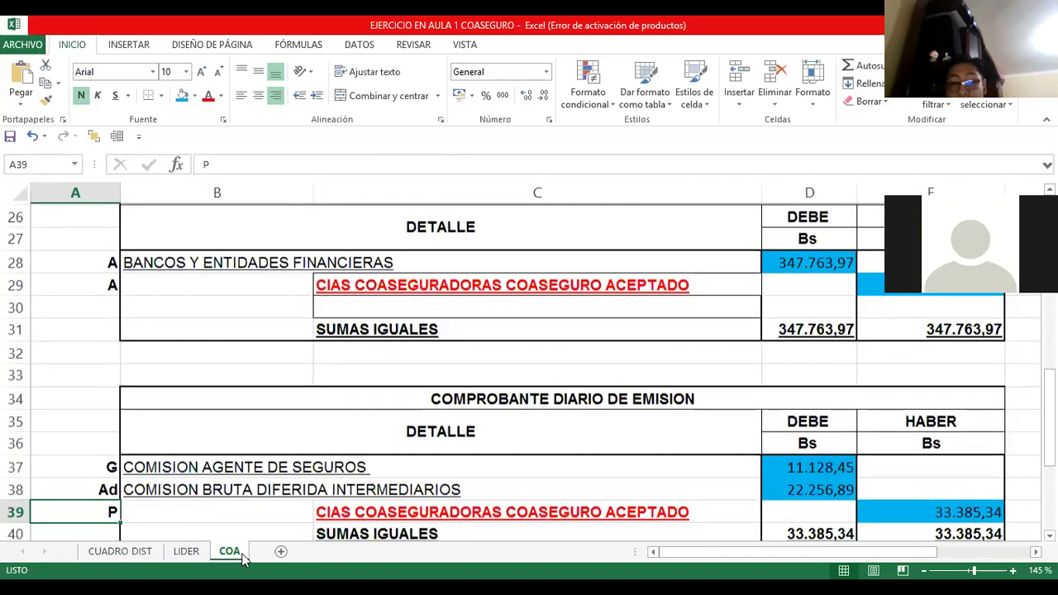
{"action": "key", "text": "Right"}
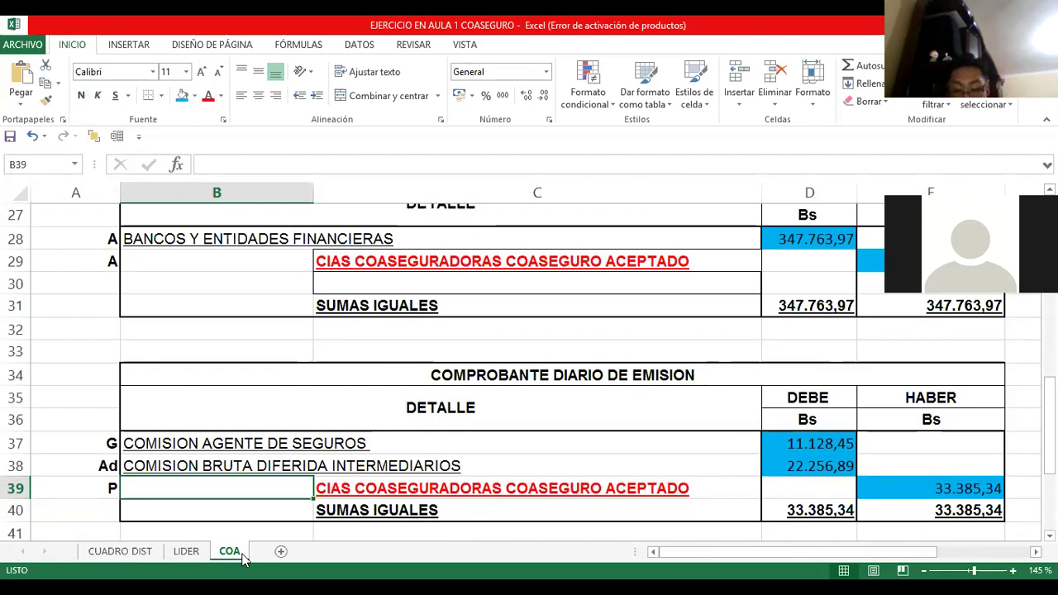
- Examine the commission voucher's debit accounts on COA, COMISION AGENTE DE SEGUROS and COMISION BRUTA DIFERIDA INTERMEDIARIOS, through the deferred amount in D38
{"action": "key", "text": "Up"}
{"action": "key", "text": "Up"}
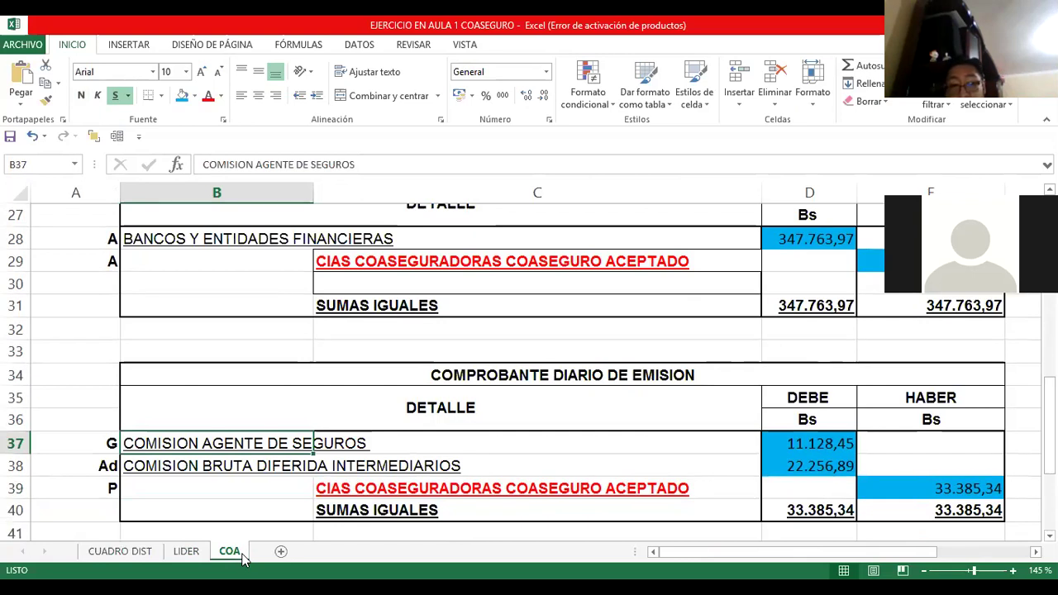
{"action": "key", "text": "Right"}
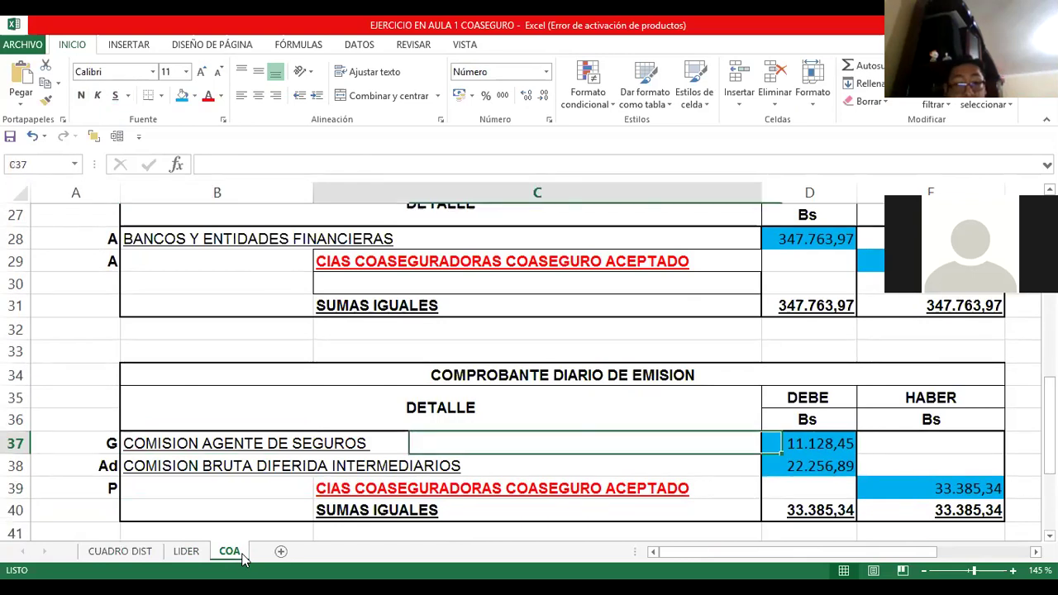
{"action": "key", "text": "Left"}
{"action": "key", "text": "Left"}
{"action": "key", "text": "Down"}
{"action": "key", "text": "Right"}
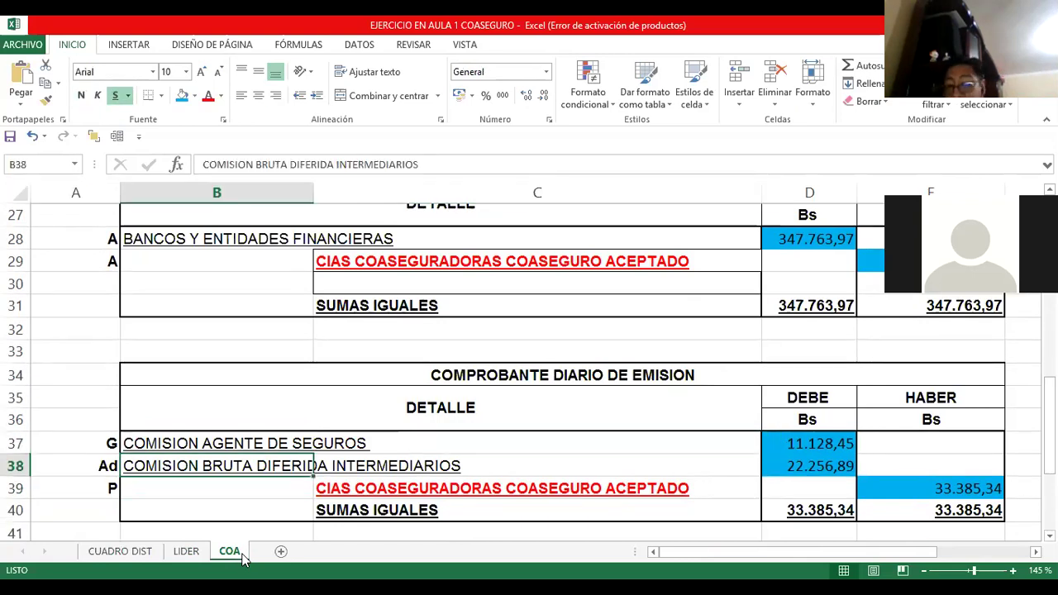
{"action": "key", "text": "Right"}
{"action": "key", "text": "Right"}
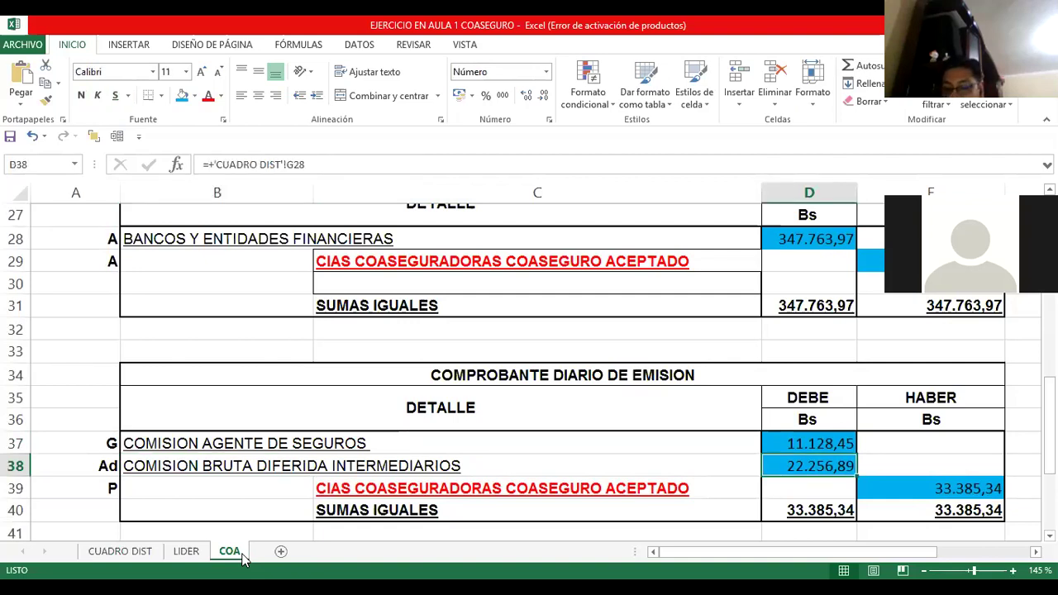
- Examine the credit to CIAS COASEGURADORAS COASEGURO ACEPTADO in row 39 on COA against the commission debit in D38
{"action": "key", "text": "Down"}
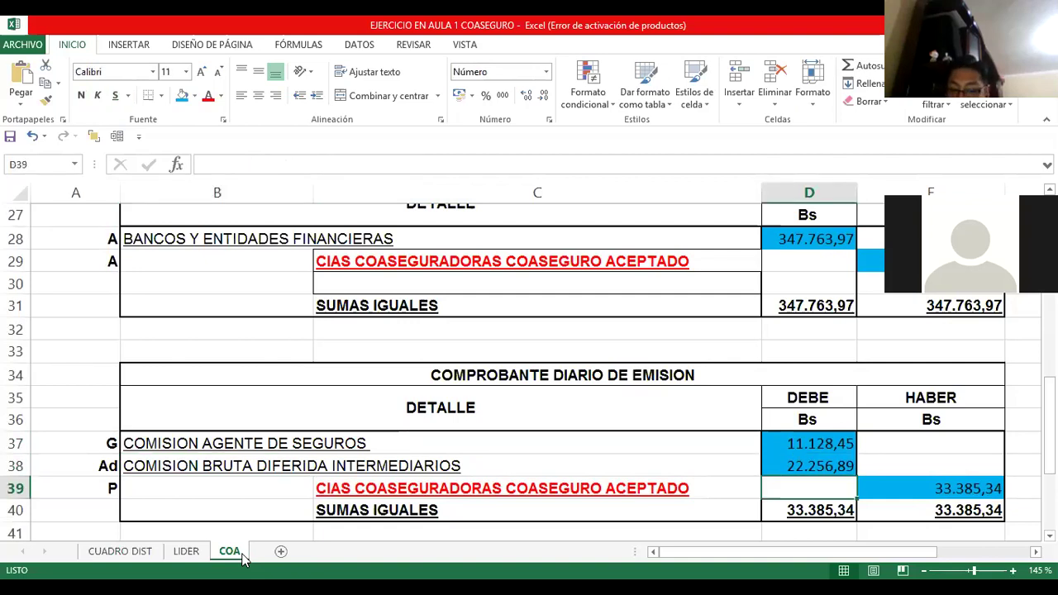
{"action": "key", "text": "Left"}
{"action": "key", "text": "Left"}
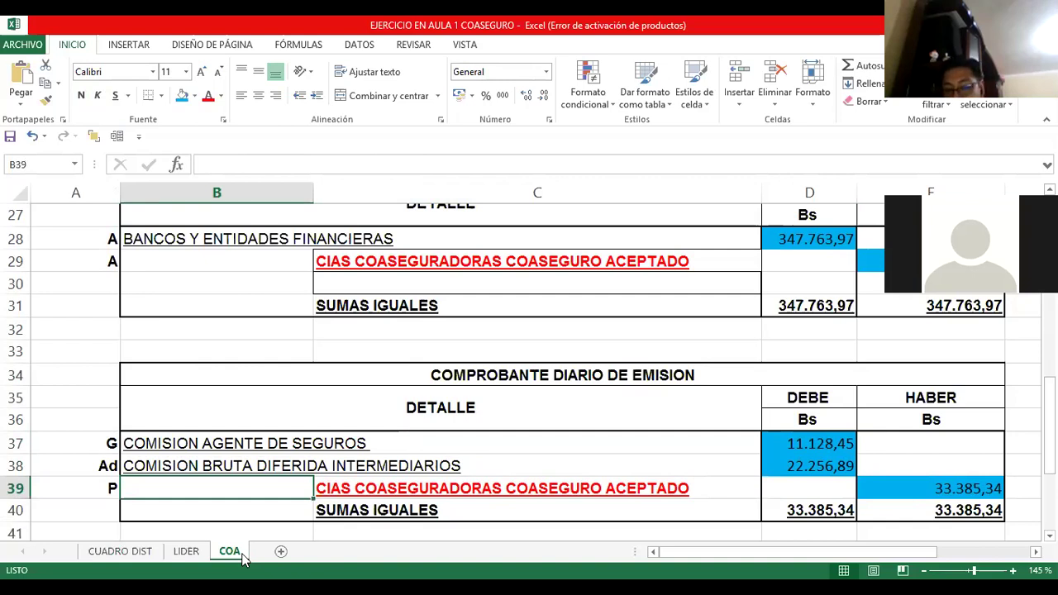
{"action": "key", "text": "Right"}
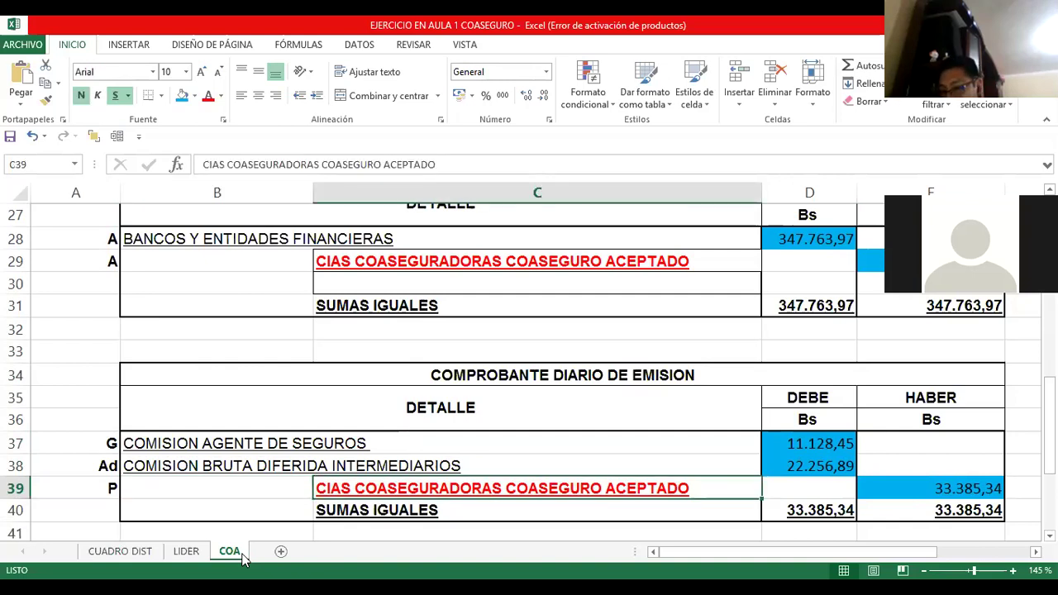
{"action": "key", "text": "Right"}
{"action": "key", "text": "Right"}
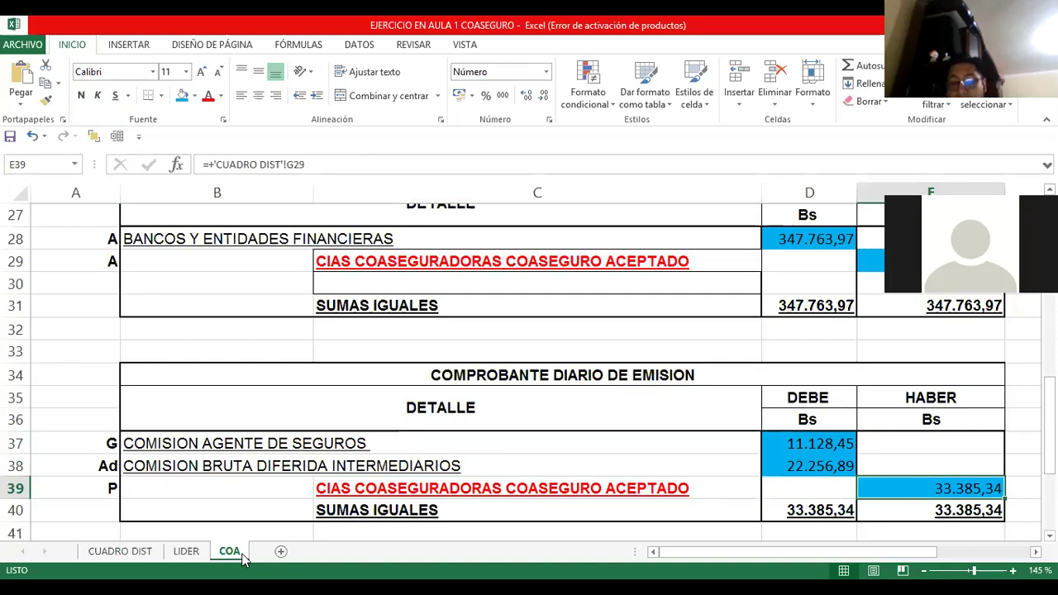
{"action": "key", "text": "Up"}
{"action": "key", "text": "Left"}
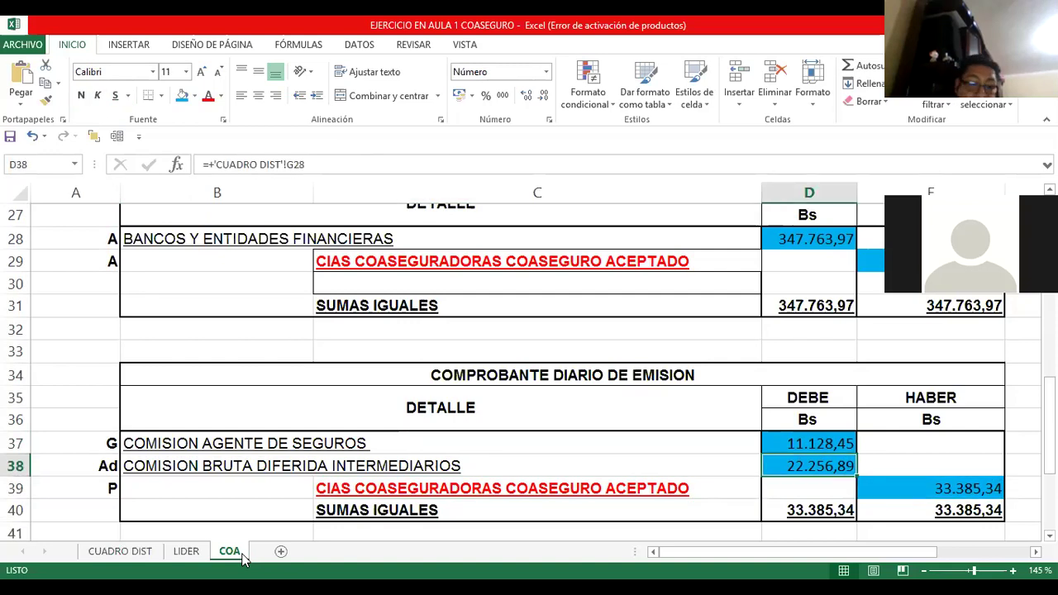
{"action": "key", "text": "Left"}
- Compare the leader's commission voucher on LIDER with the coinsurer's on COA, checking the COMISION AGENTE DE SEGUROS debit in D37
{"action": "left_click", "coordinate": [192, 550]}
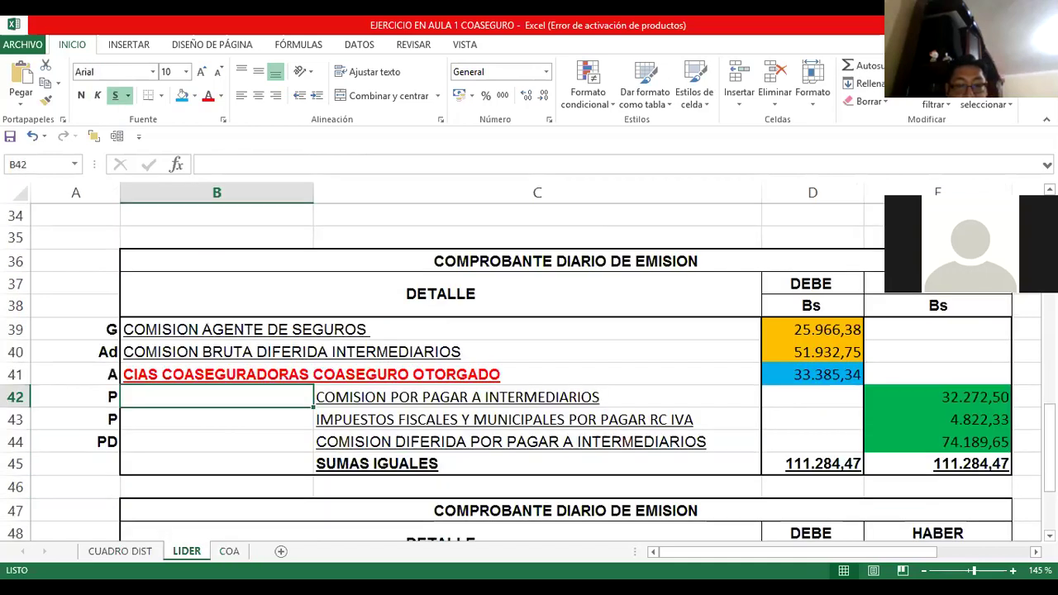
{"action": "left_click", "coordinate": [233, 550]}
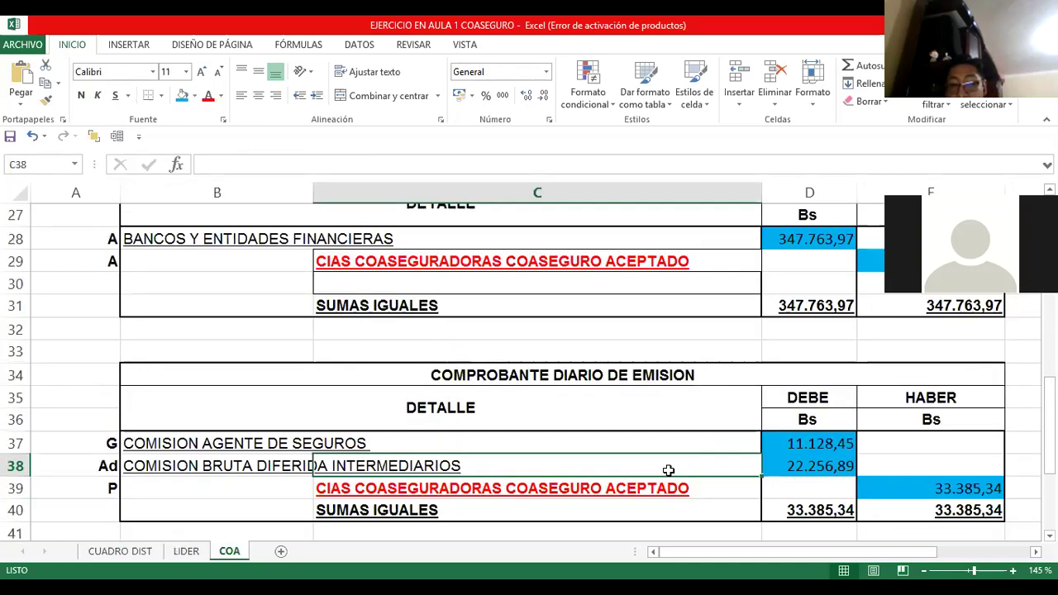
{"action": "left_click", "coordinate": [792, 443]}
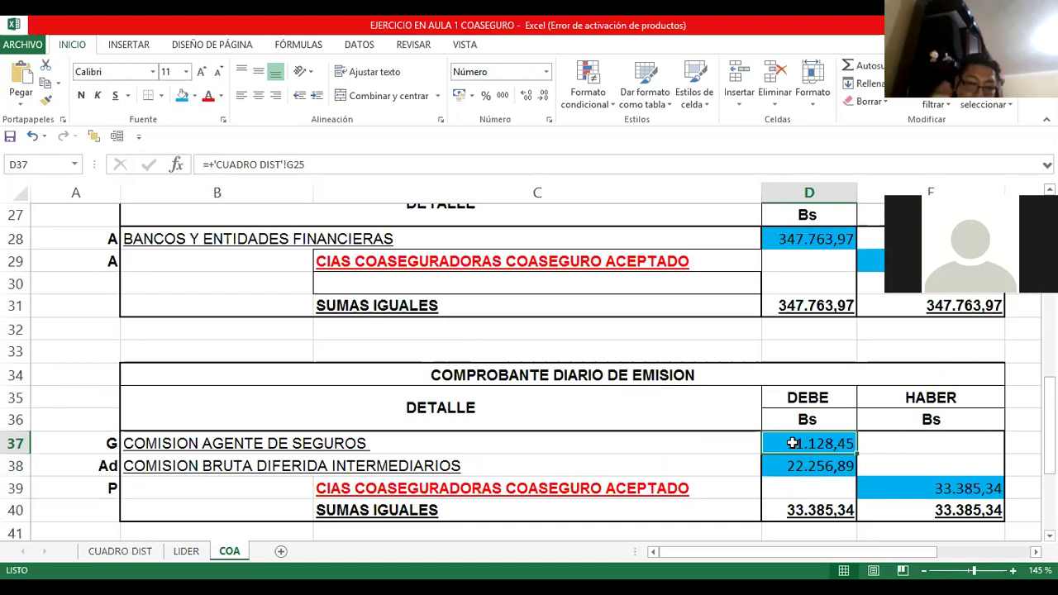
{"action": "left_click", "coordinate": [185, 551]}
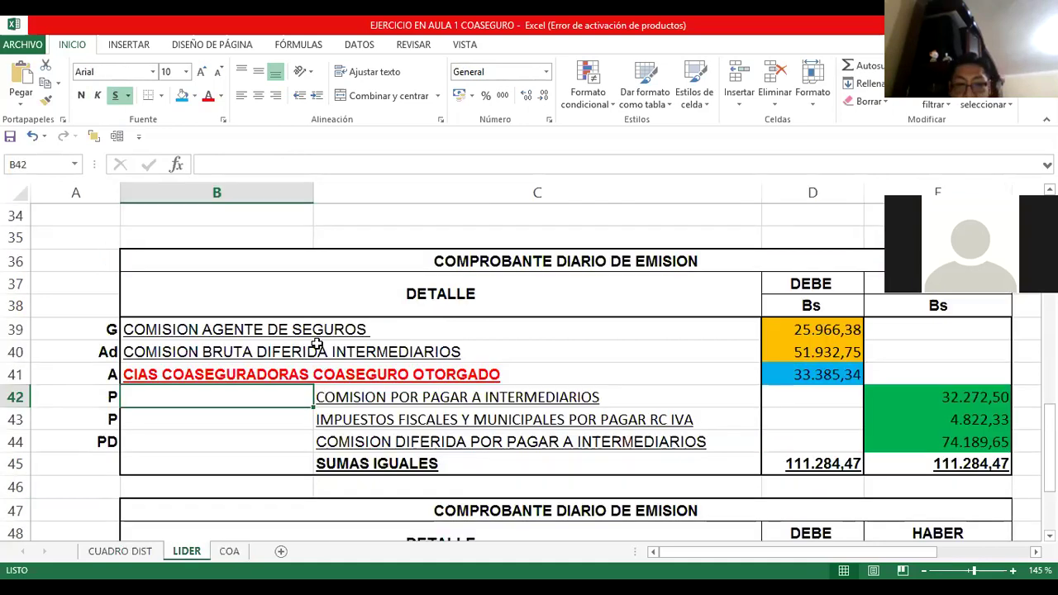
{"action": "left_click", "coordinate": [230, 551]}
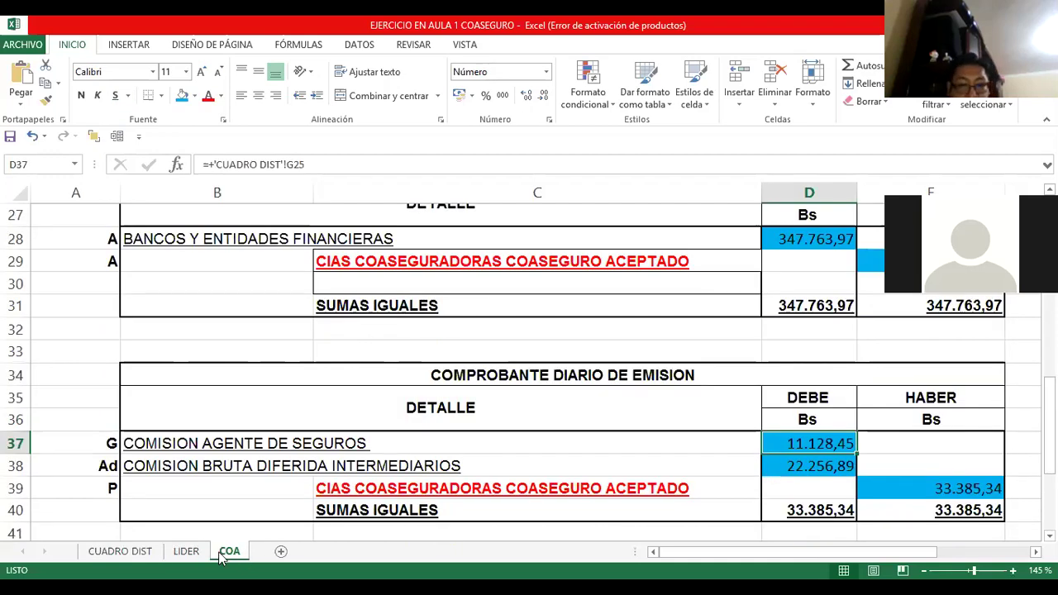